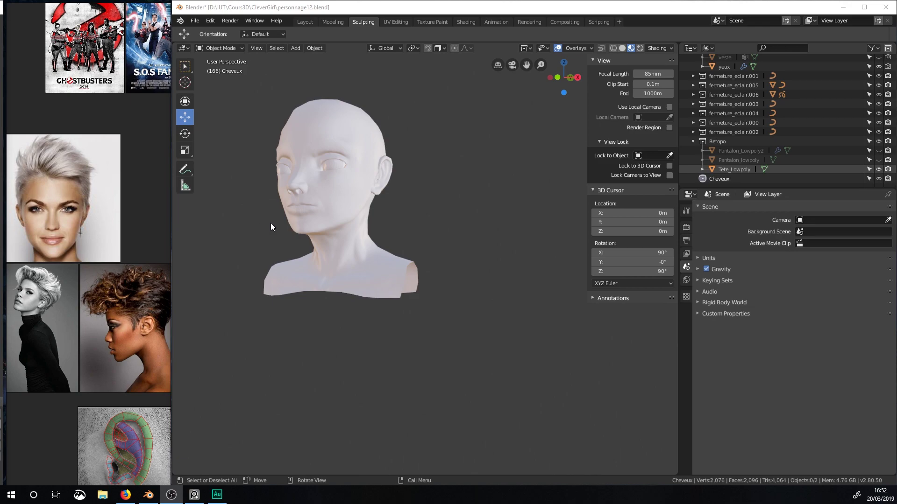
Add a Bezier curve to the Cheveux collection at the world origin.
middle_click_drag(340, 229, 337, 254)
scroll(346, 259, "down", 4)
scroll(402, 298, "up", 4)
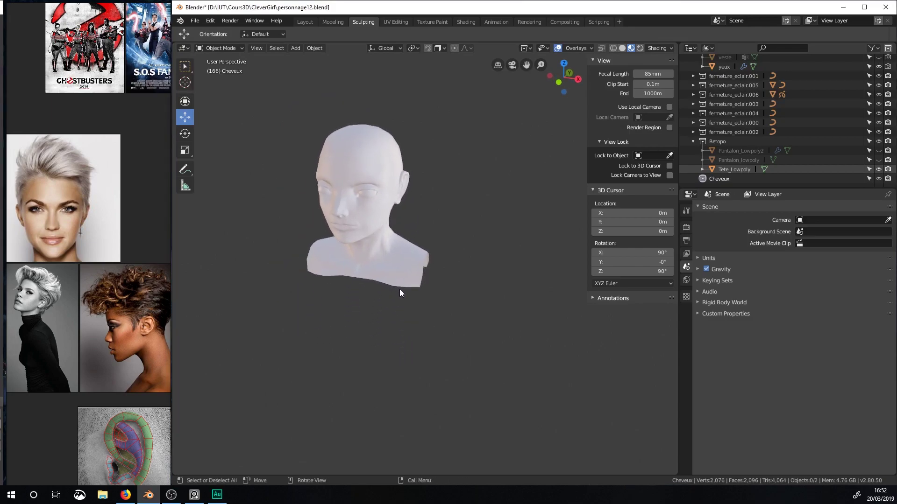
scroll(401, 295, "down", 4)
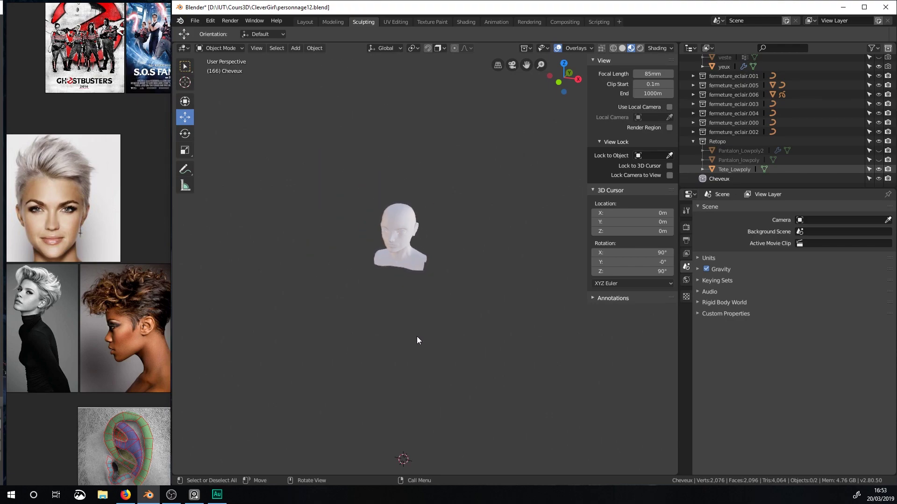
key("shift+a")
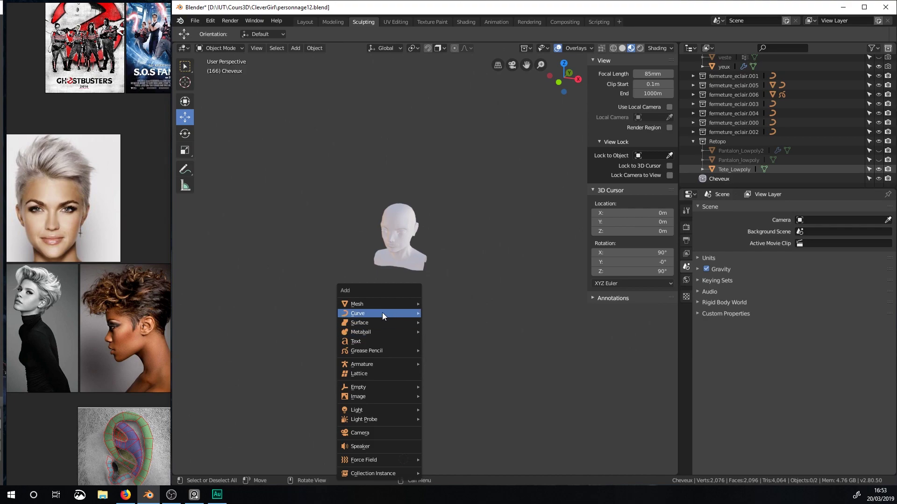
mouse_move(383, 315)
left_click(450, 313)
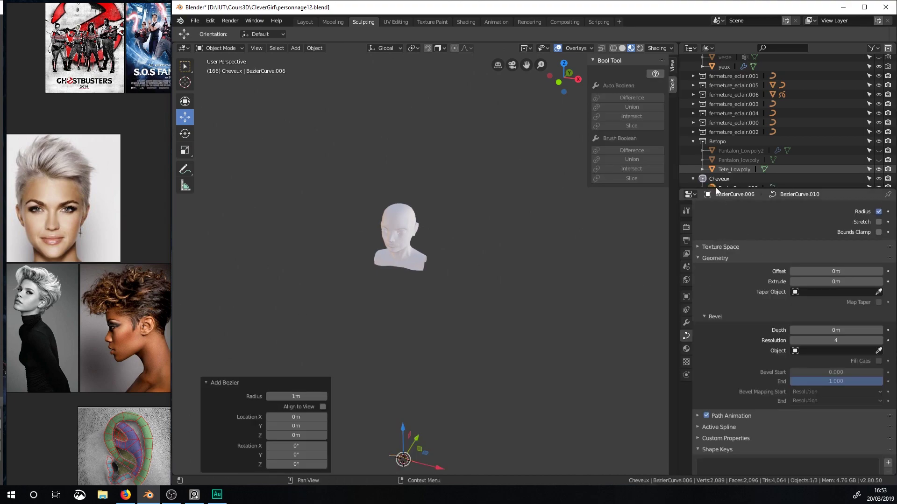
Rename the new Bezier curve in the Cheveux collection as guide.000.
left_click_drag(735, 189, 720, 239)
left_click(730, 229)
double_click(728, 229)
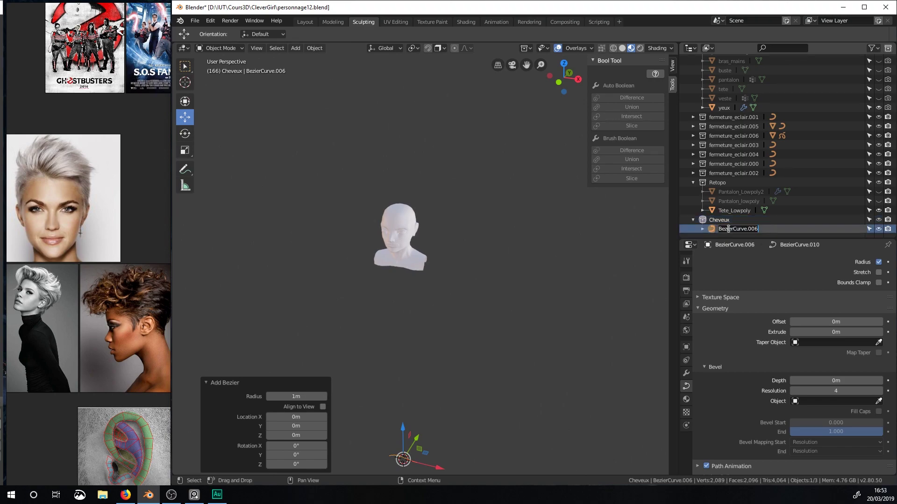
type("guide.000")
key("Return")
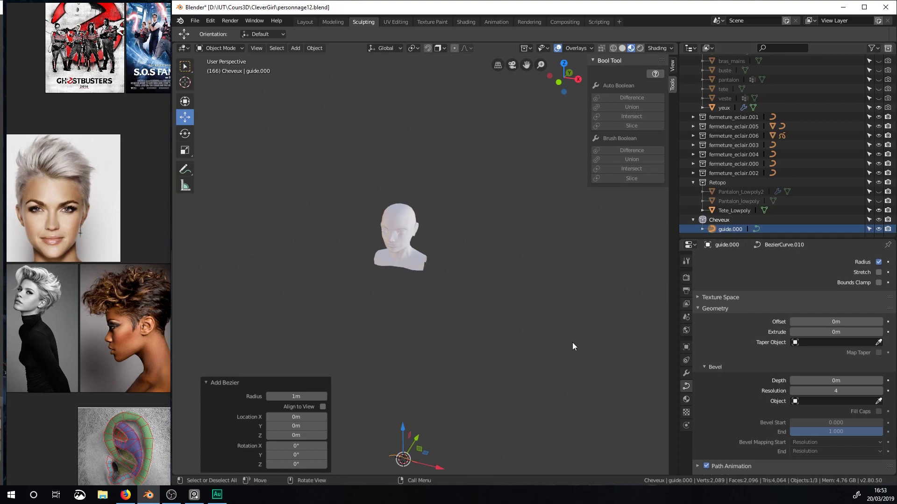
Add a Bezier circle with a 1 m radius around the guide.000 curve at the world origin.
middle_click_drag(421, 364, 491, 189, "shift")
scroll(465, 231, "up", 8)
middle_click_drag(471, 269, 498, 242, "shift")
key("shift+a")
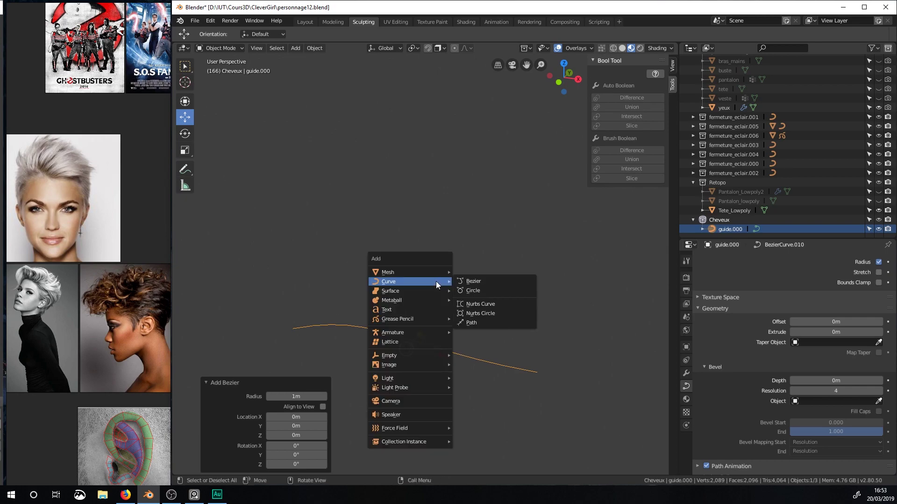
left_click(295, 48)
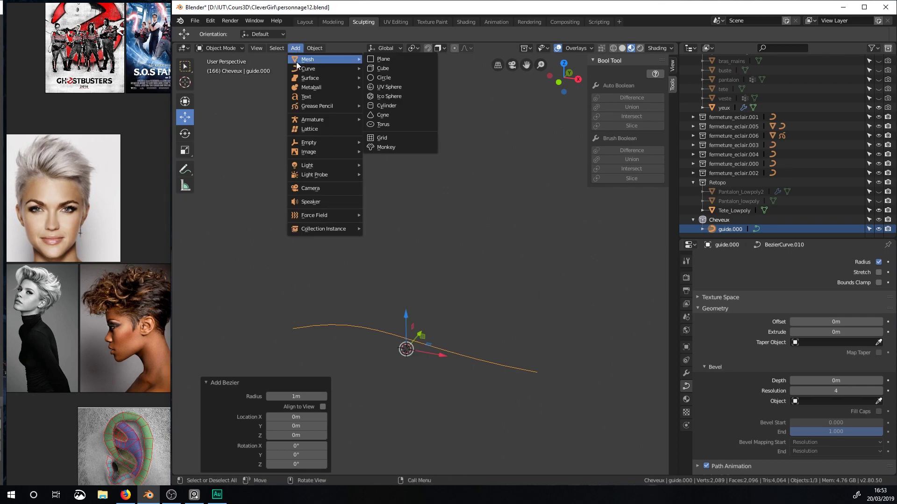
mouse_move(296, 69)
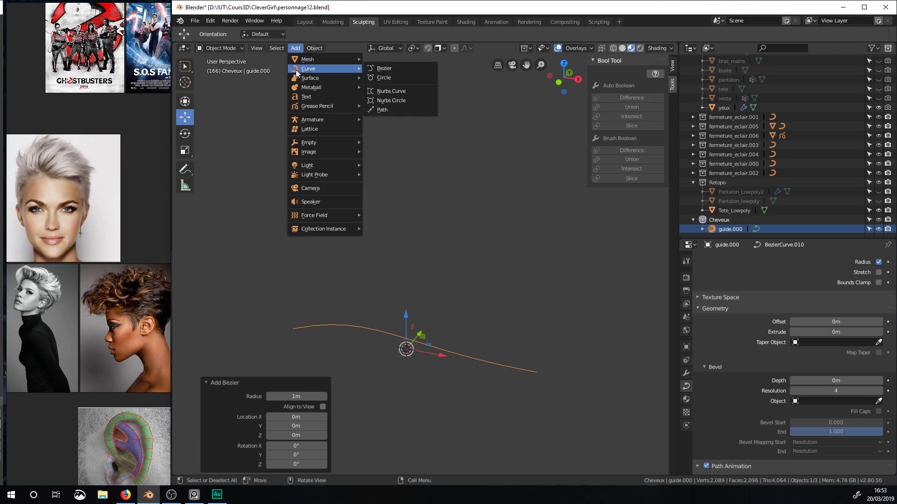
left_click(381, 79)
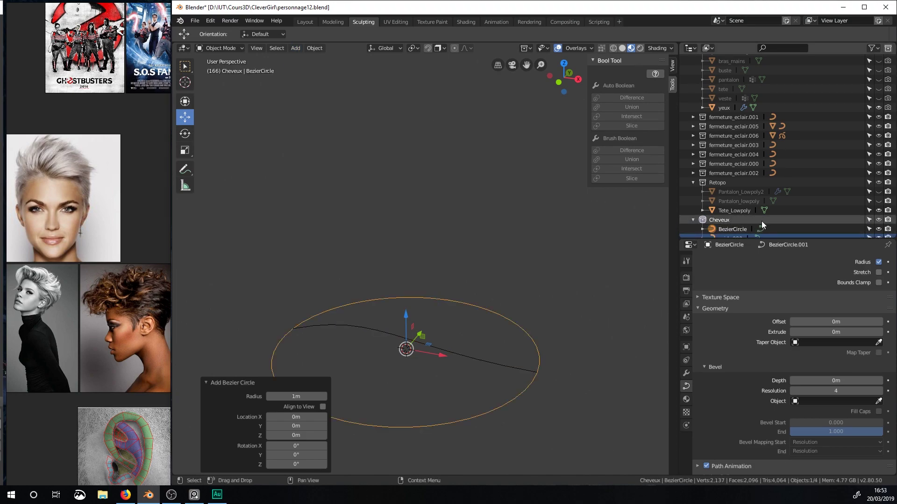
Rename the Bezier circle as Profil.
scroll(750, 214, "down", 1)
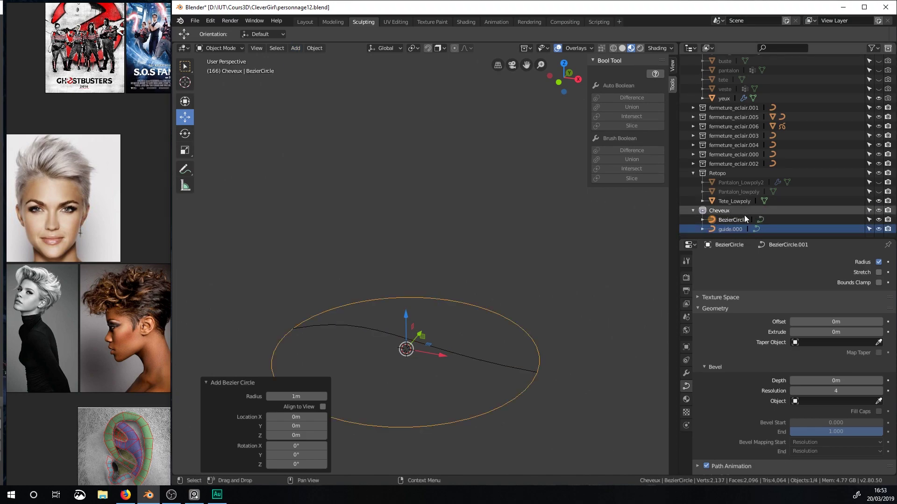
double_click(738, 219)
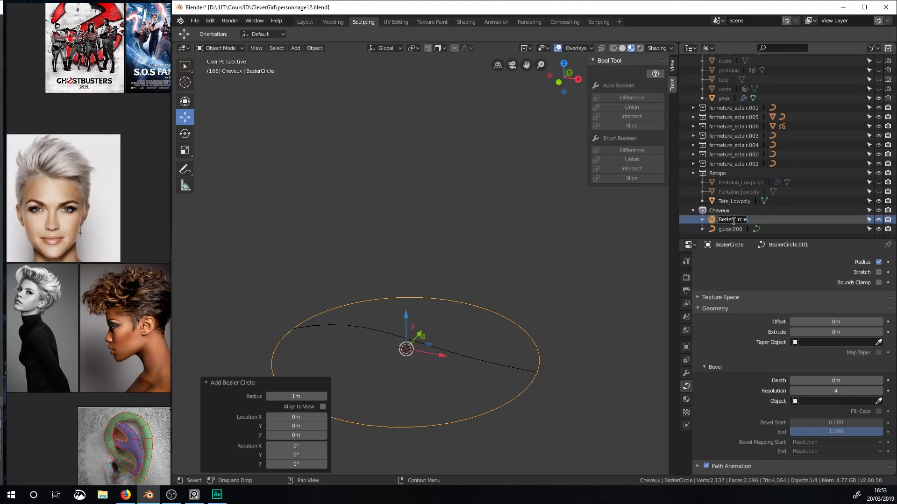
type("Profil")
key("Return")
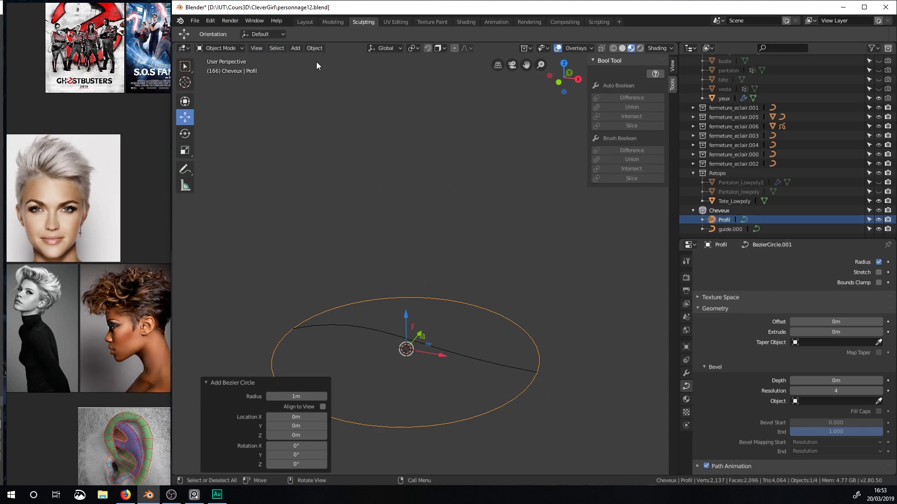
Add a second Bezier curve at the world origin inside the Profil circle.
left_click(312, 49)
mouse_move(295, 49)
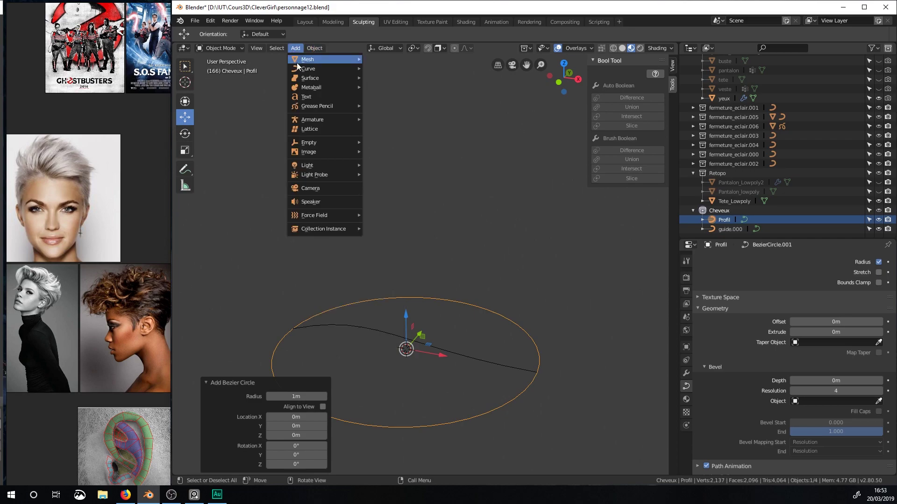
mouse_move(296, 68)
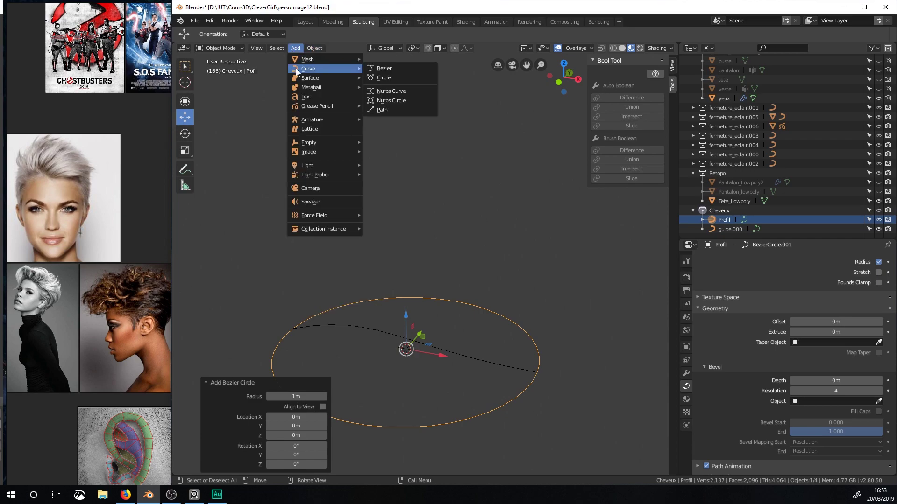
left_click(376, 68)
Rename the second Bezier curve as Epaisseur.
scroll(754, 215, "down", 1)
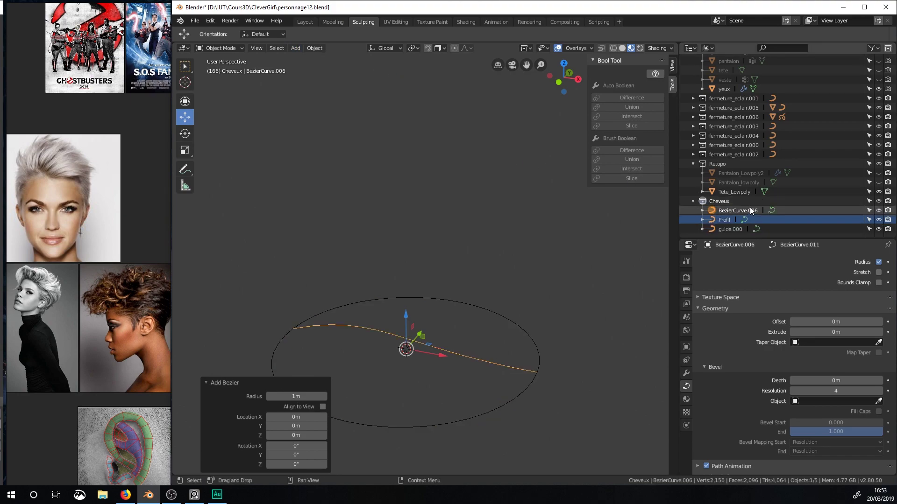
left_click(749, 210)
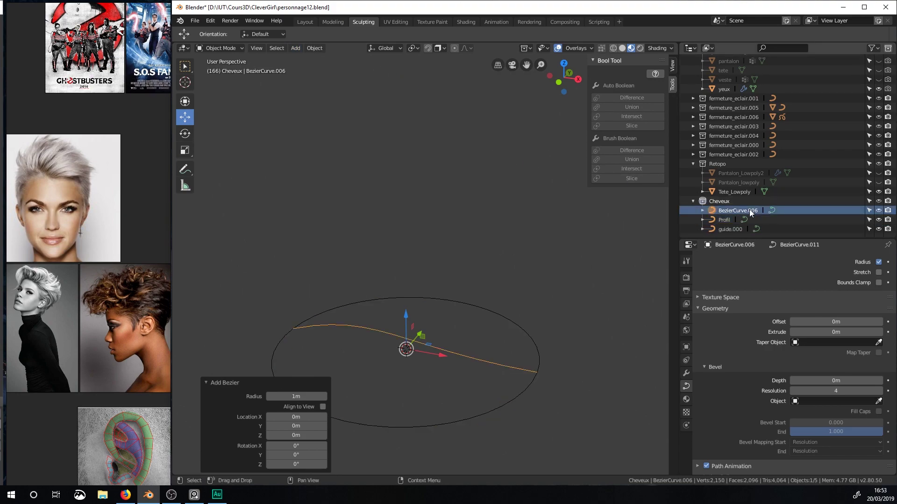
right_click(749, 209)
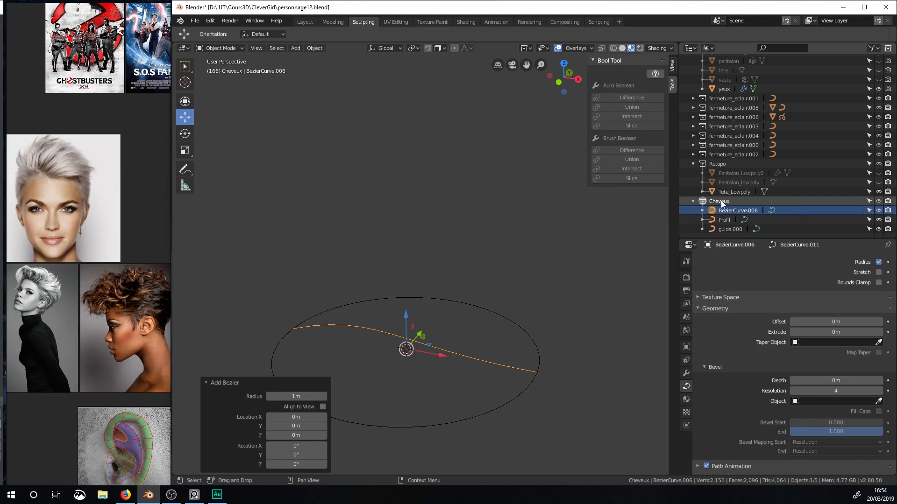
double_click(725, 210)
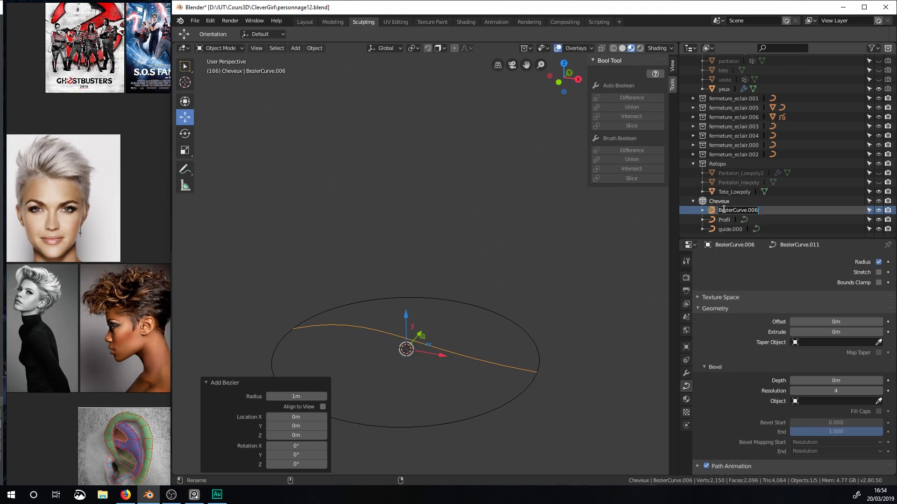
type("poilsse")
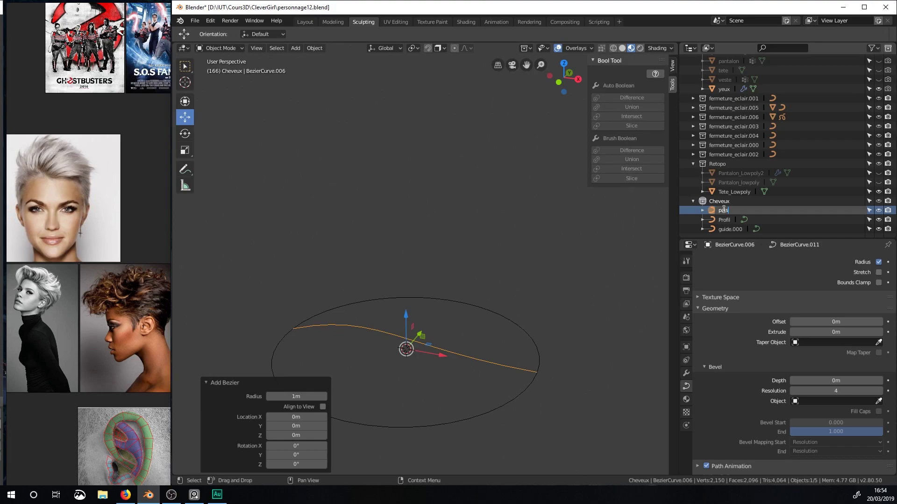
type("ur")
key("Return")
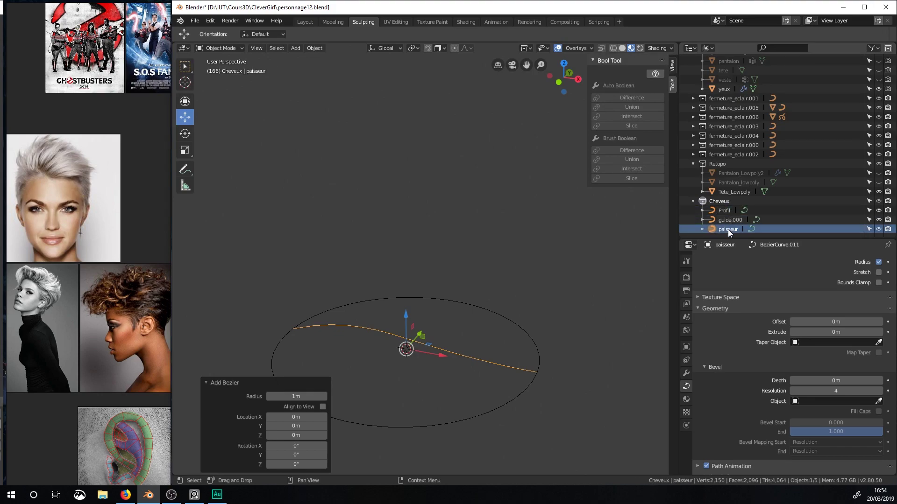
double_click(727, 229)
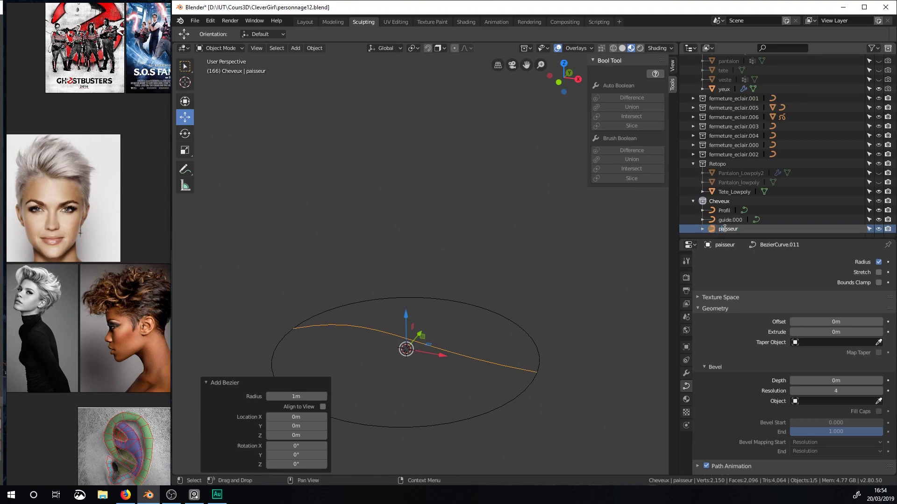
key("Home")
type("E")
key("Return")
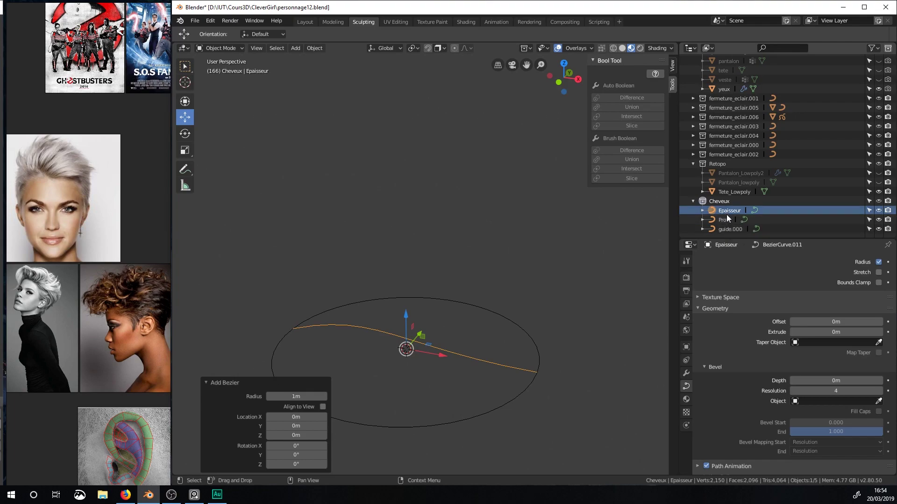
Move the guide.000 curve about 2.18 m along the X axis, outside the Profil circle.
middle_click_drag(358, 323, 380, 354)
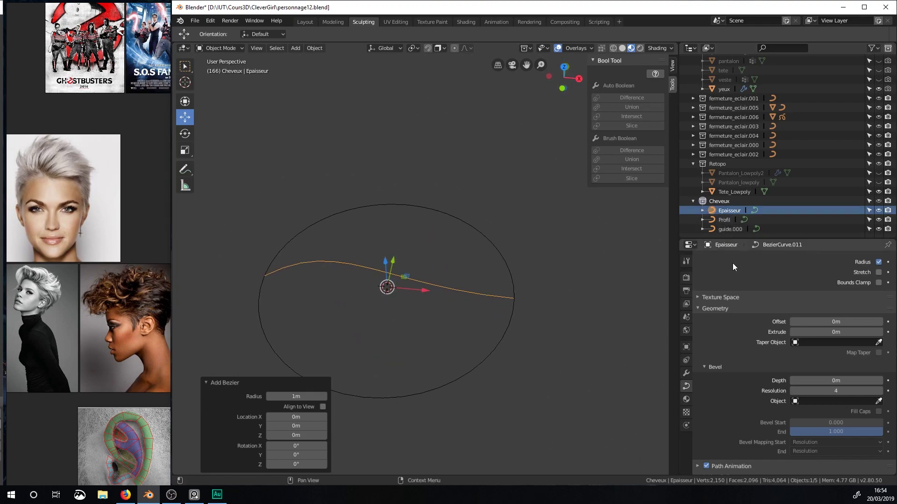
left_click(727, 228)
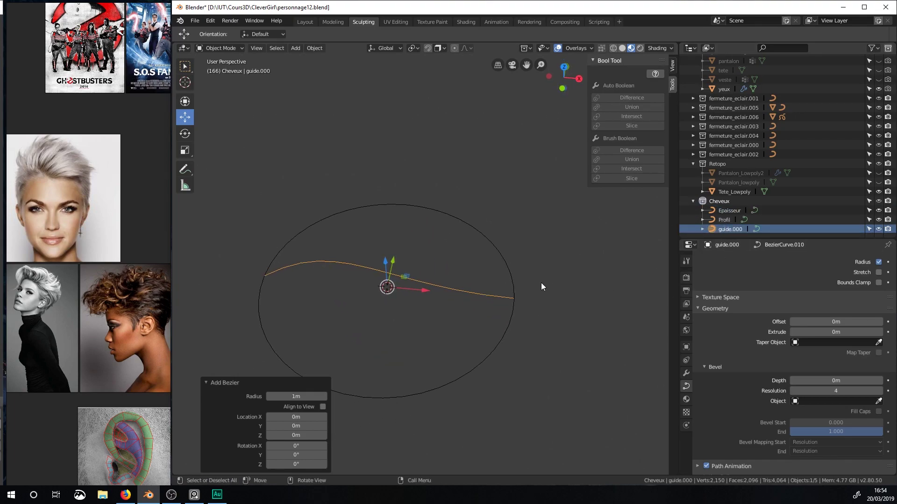
left_click_drag(423, 291, 488, 296)
Snap the 3D cursor to the starting control point of the guide.000 curve, the one nearest the circle.
middle_click_drag(419, 292, 233, 308, "shift")
key("Tab")
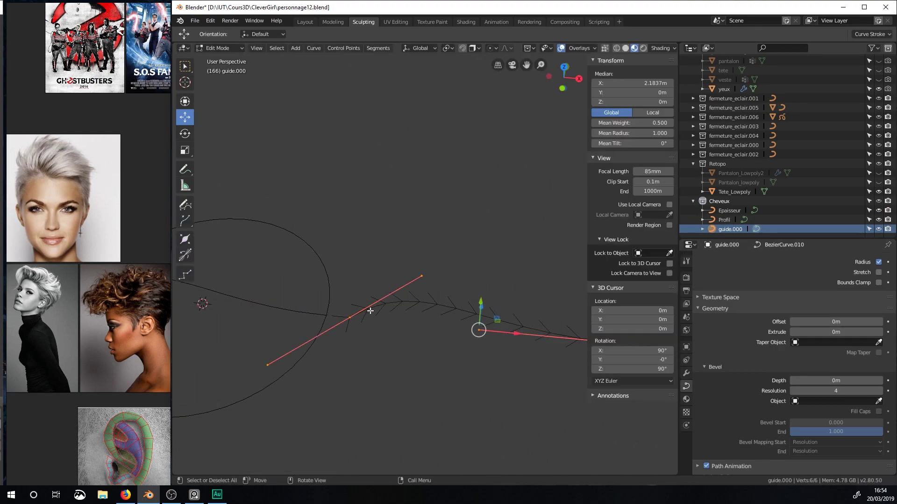
middle_click_drag(392, 328, 318, 332, "shift")
scroll(321, 332, "down", 1)
left_click(302, 311)
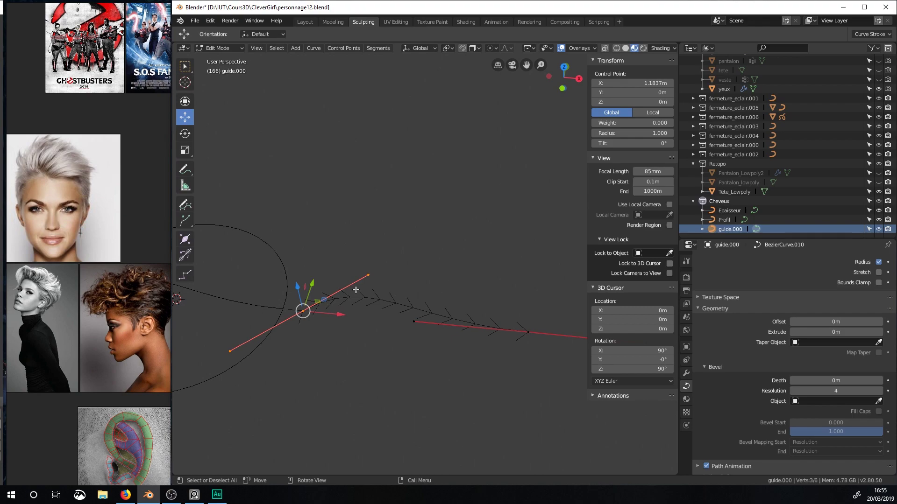
key("shift+a")
key("Escape")
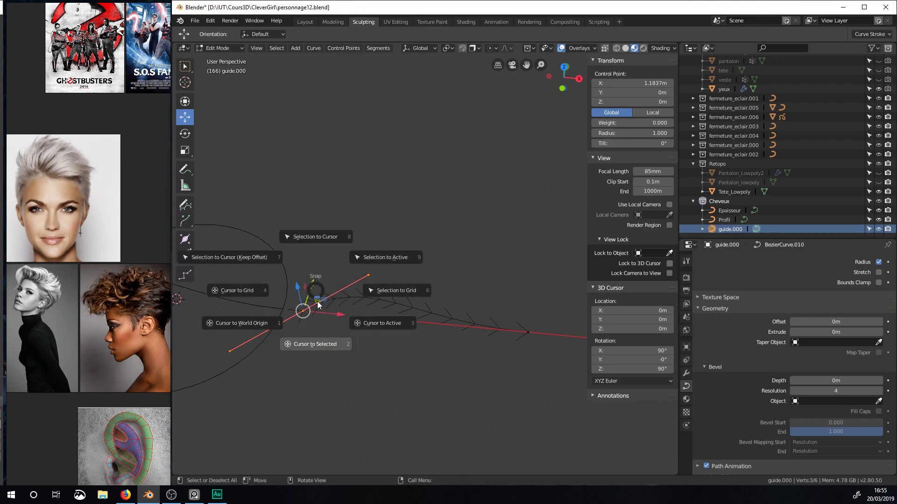
left_click(322, 346)
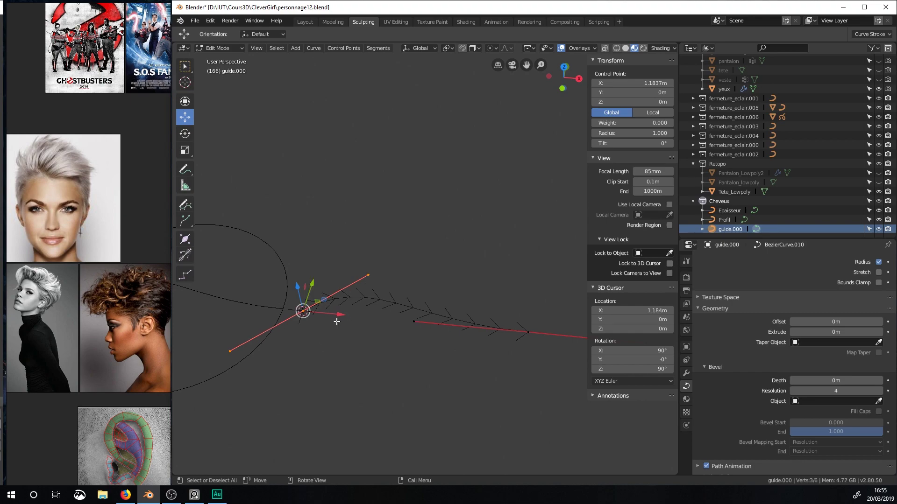
Set the origin of the guide.000 curve to the 3D cursor.
key("Tab")
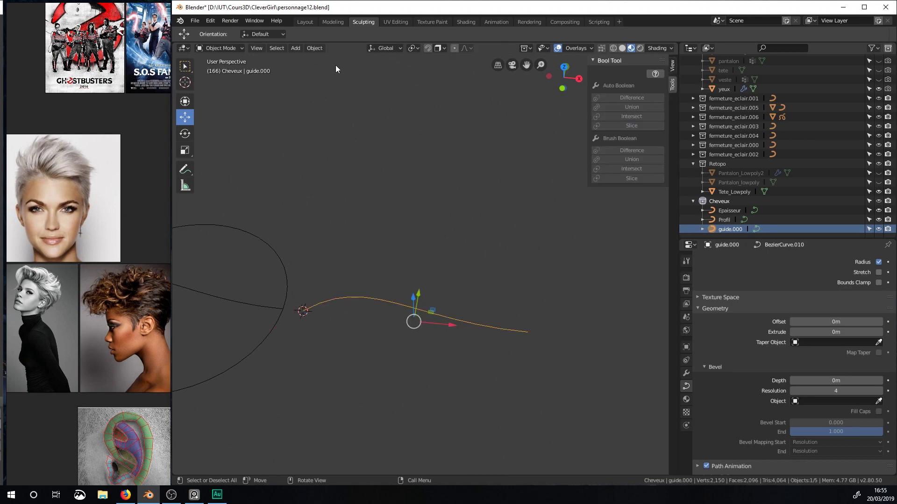
left_click(314, 49)
mouse_move(327, 68)
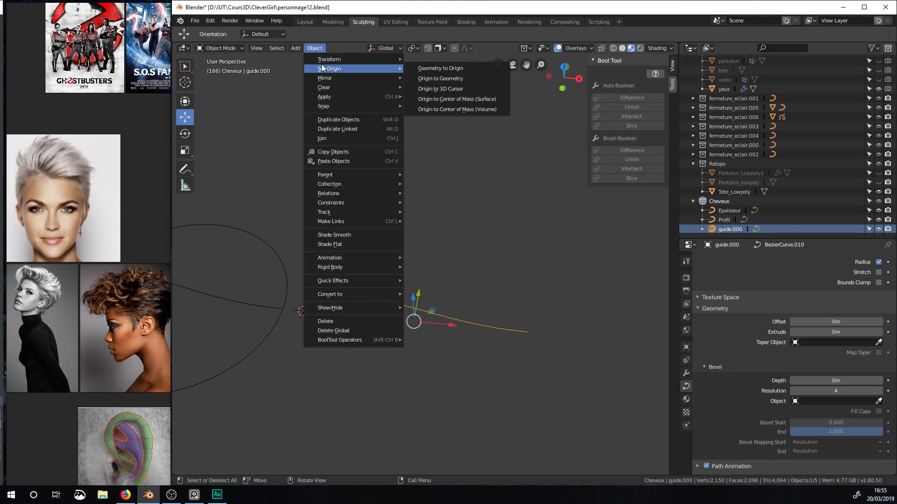
left_click(425, 88)
Move the guide.000 curve about 0.07 m upward along the Z axis.
middle_click_drag(356, 271, 355, 258)
left_click_drag(292, 325, 322, 327)
middle_click_drag(343, 337, 464, 294)
scroll(339, 320, "up", 4)
scroll(407, 312, "down", 3)
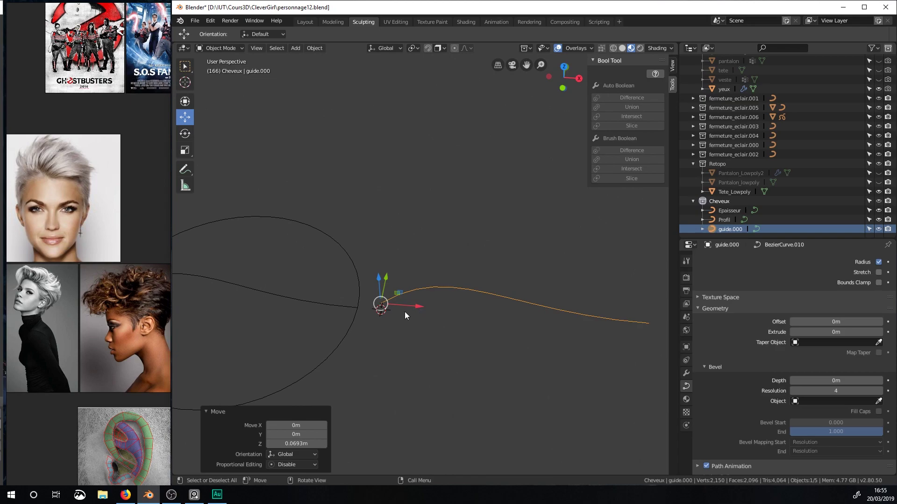
Assign the Profil circle as the bevel object of the guide.000 curve.
scroll(383, 311, "up", 3)
middle_click_drag(358, 316, 478, 312, "shift")
scroll(456, 315, "down", 2)
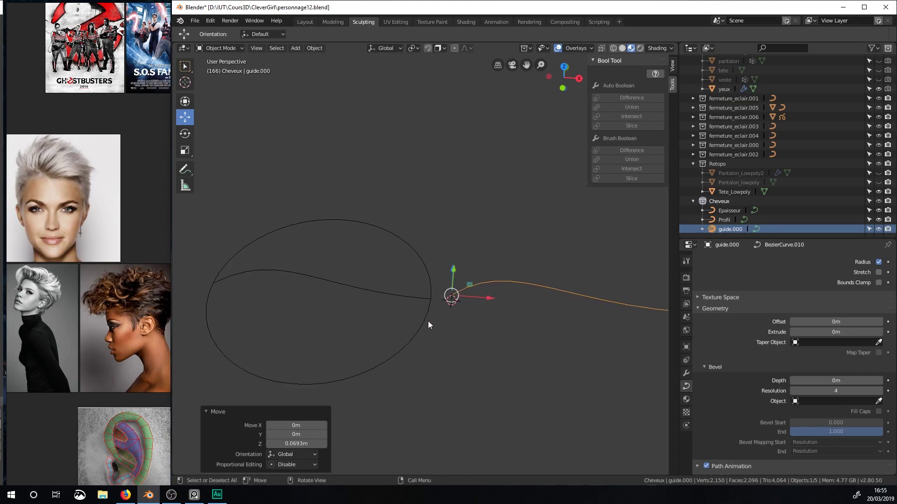
left_click(424, 325)
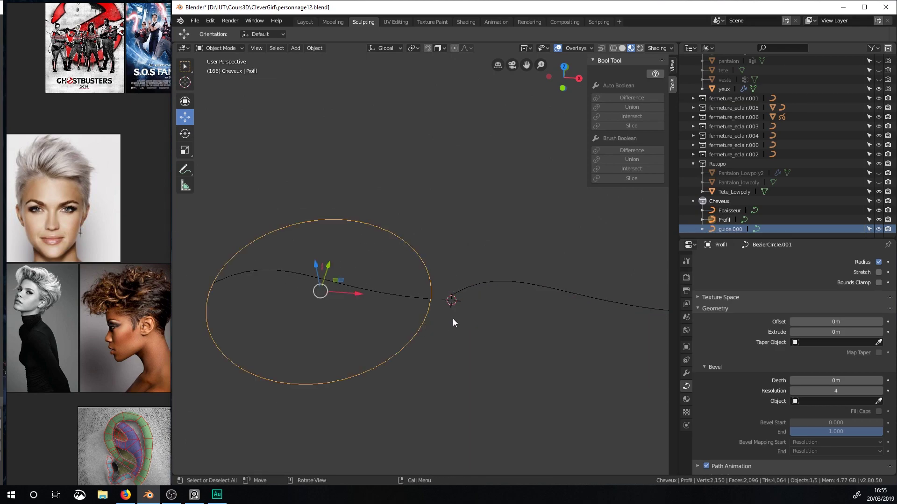
left_click(483, 284)
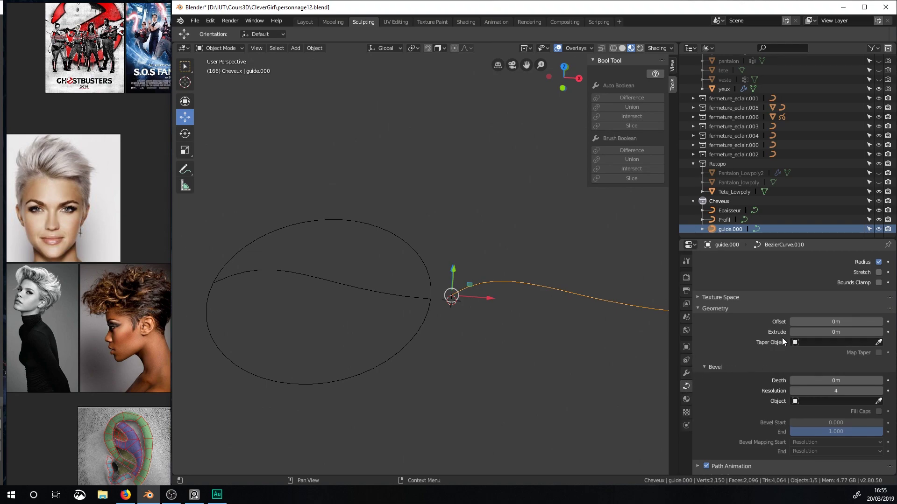
scroll(738, 317, "down", 2)
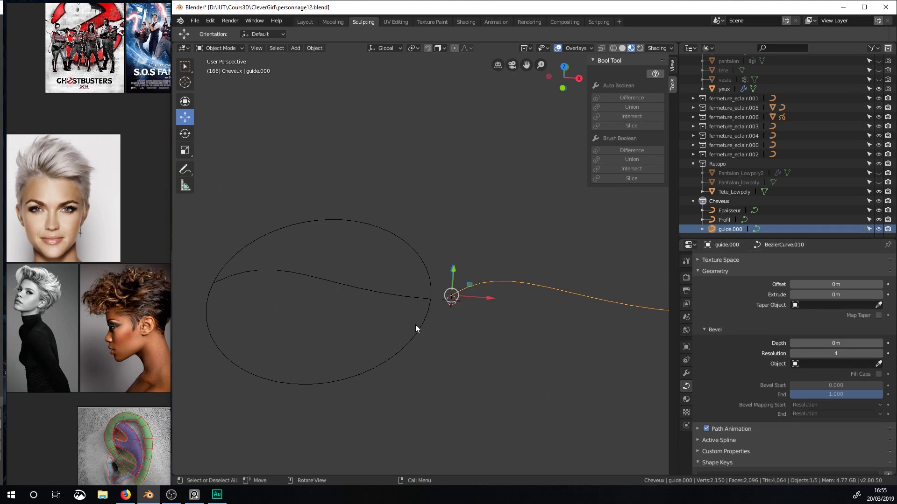
left_click(877, 365)
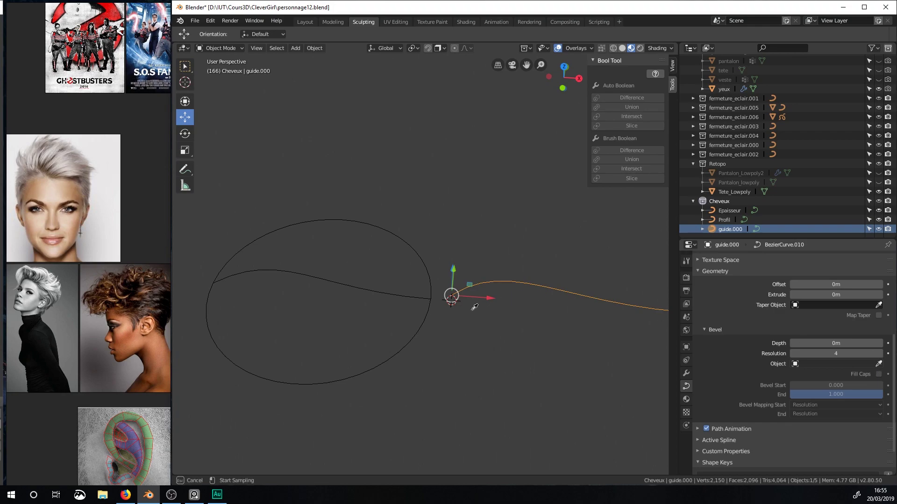
left_click(424, 322)
middle_click_drag(424, 321, 480, 283)
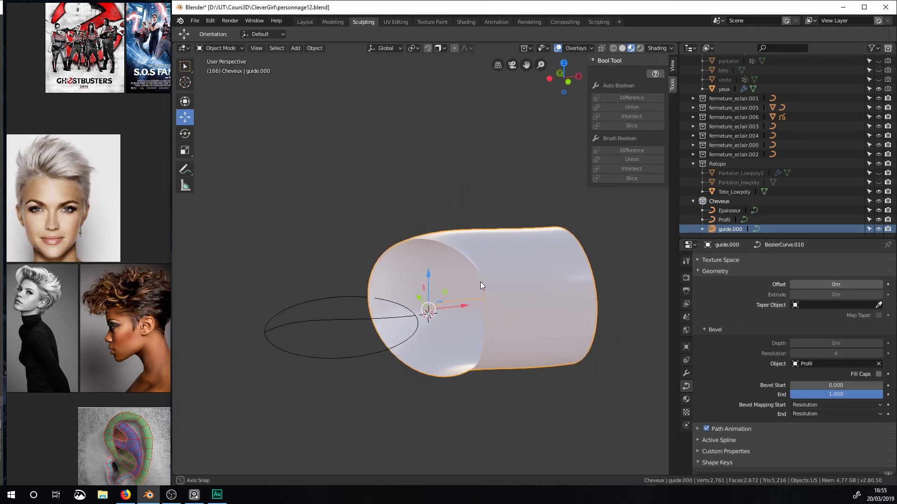
scroll(462, 325, "up", 2)
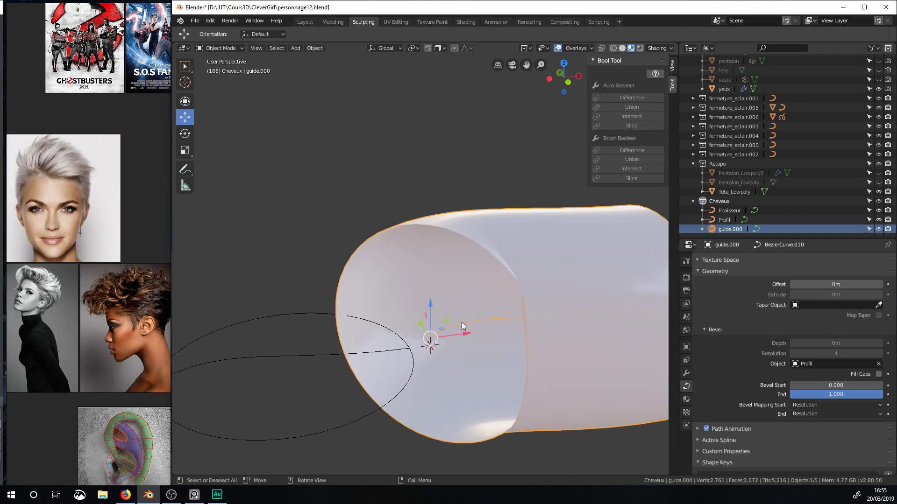
Switch the viewport sidebar from the Bool Tool to the transform and view properties.
left_click(671, 70)
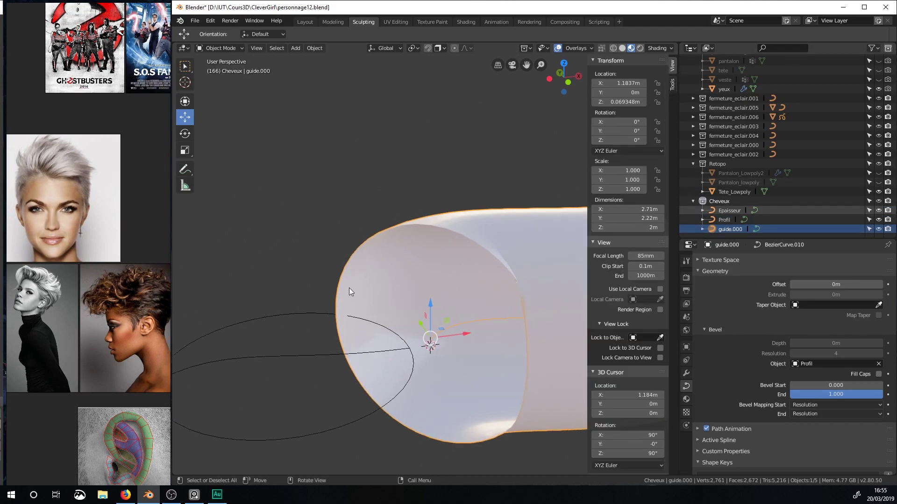
scroll(456, 312, "down", 3)
scroll(447, 315, "up", 3)
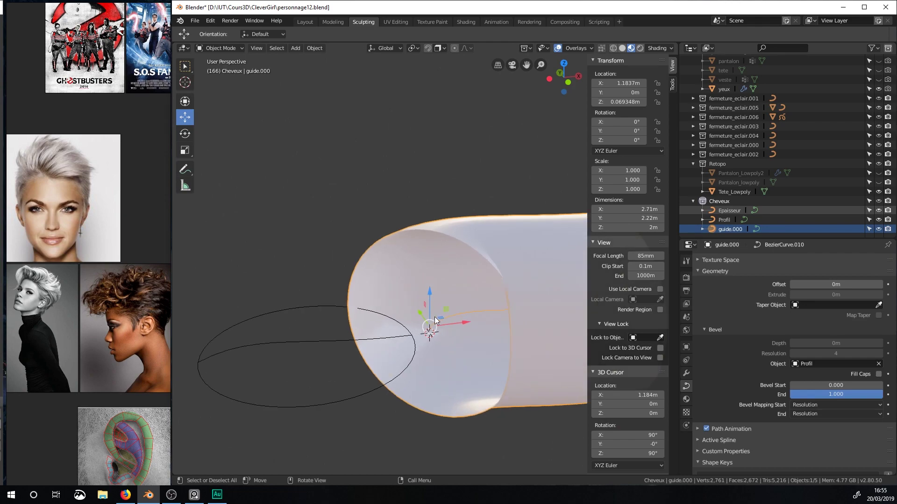
In Edit Mode on the Profil circle, move the control point at Y -1 m about 0.87 m along Y towards the centre.
left_click(349, 393)
middle_click_drag(365, 394, 403, 388)
key("Tab")
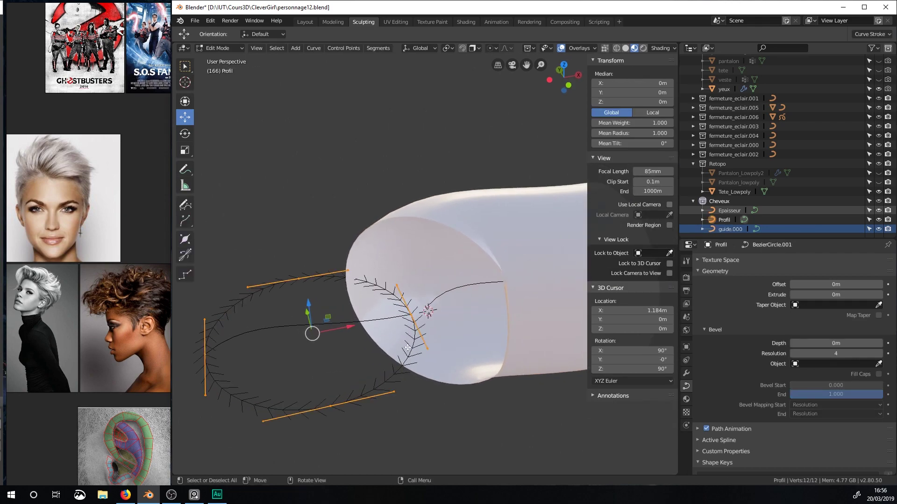
left_click(330, 406)
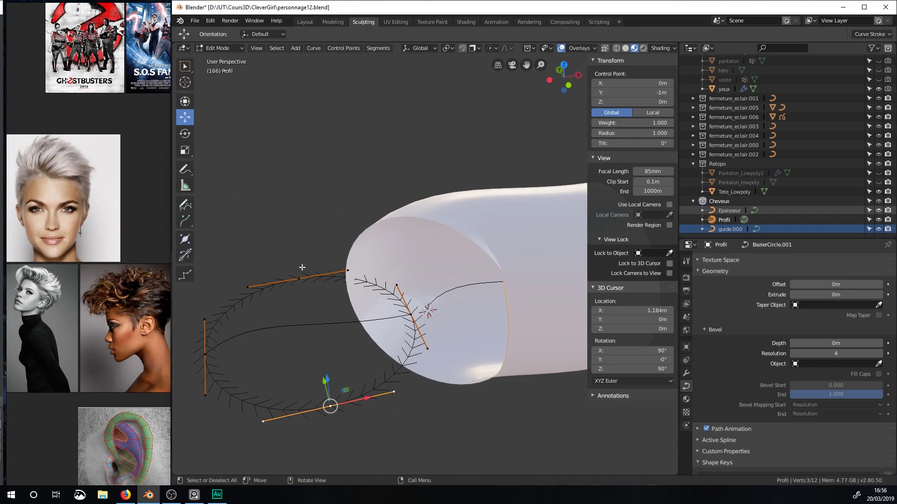
middle_click_drag(315, 367, 332, 388)
key("g")
key("y")
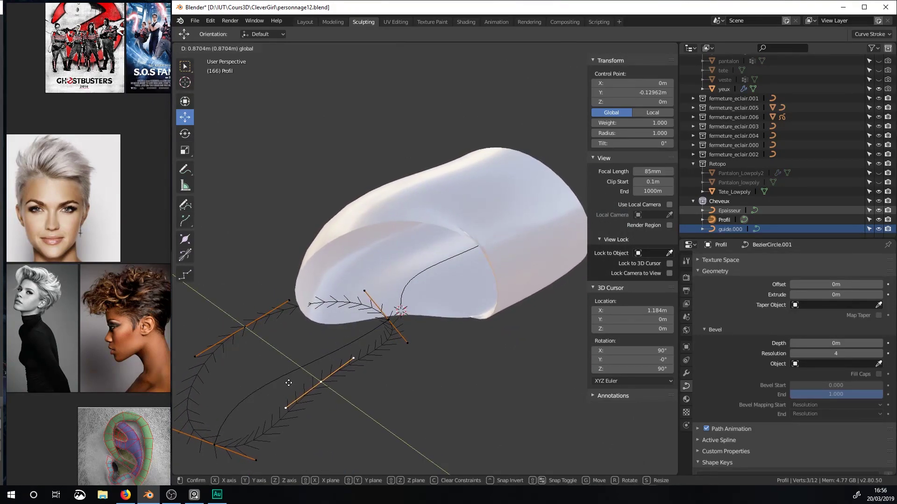
left_click(252, 335)
Shorten both handles of the Profil curve's control point at Y 1 m along X, moving the negative-X handle about 0.43 m inward.
left_click(245, 327)
key("g")
key("x")
left_click(290, 297)
left_click(199, 354)
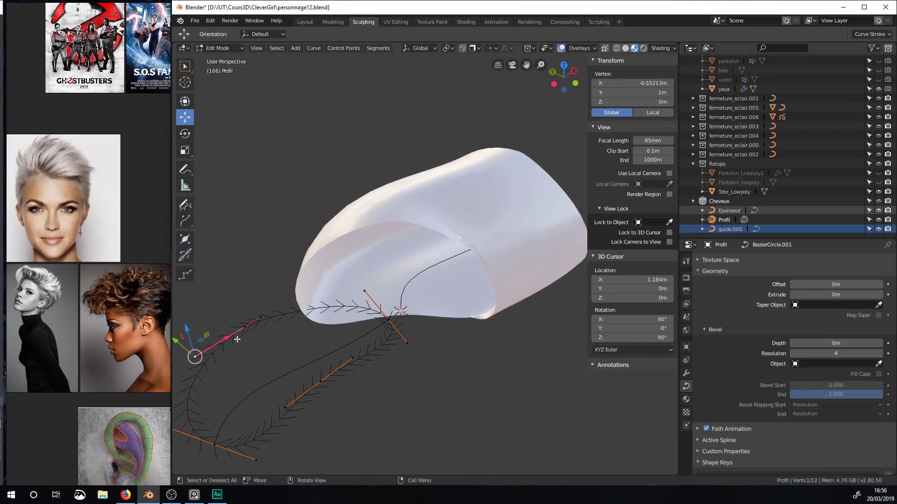
key("g")
key("x")
left_click(272, 321)
middle_click_drag(273, 322, 333, 317)
middle_click_drag(400, 275, 346, 341)
scroll(464, 296, "up", 3)
scroll(315, 369, "down", 2)
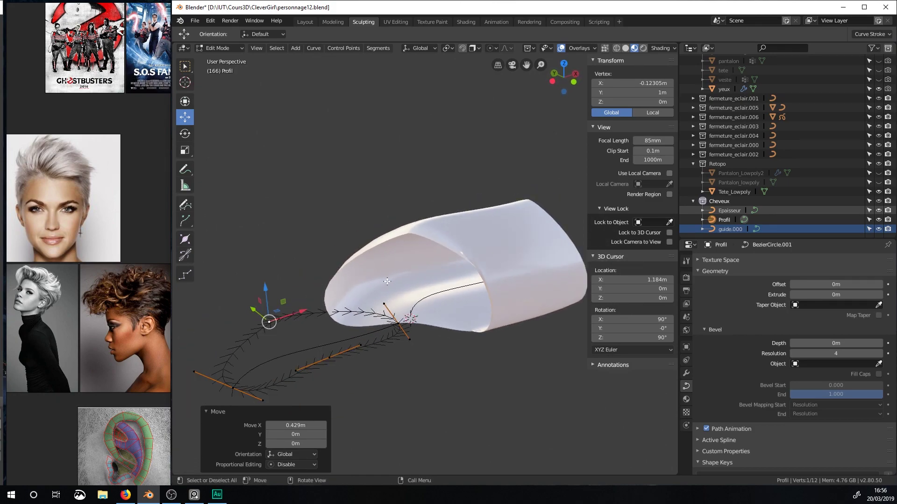
Scale all control points of the Profil curve to about 0.654 and return to Object Mode.
key("a")
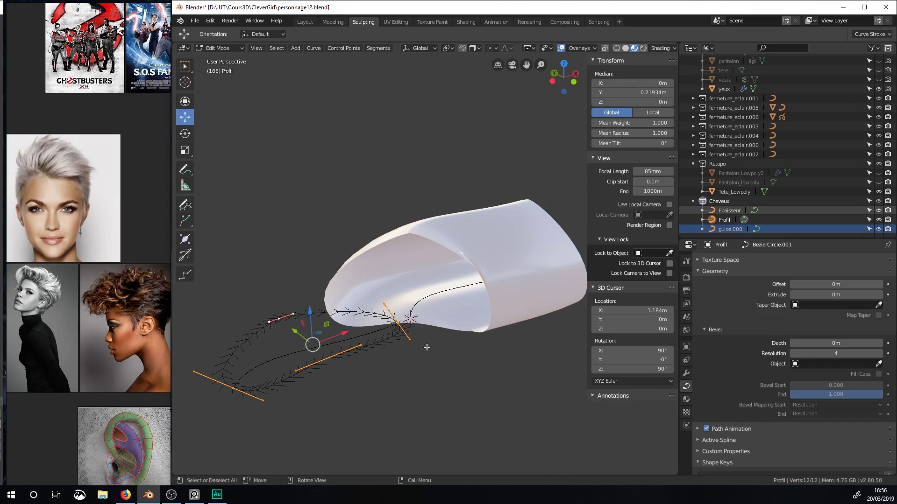
key("s")
left_click(394, 347)
middle_click_drag(394, 347, 522, 323)
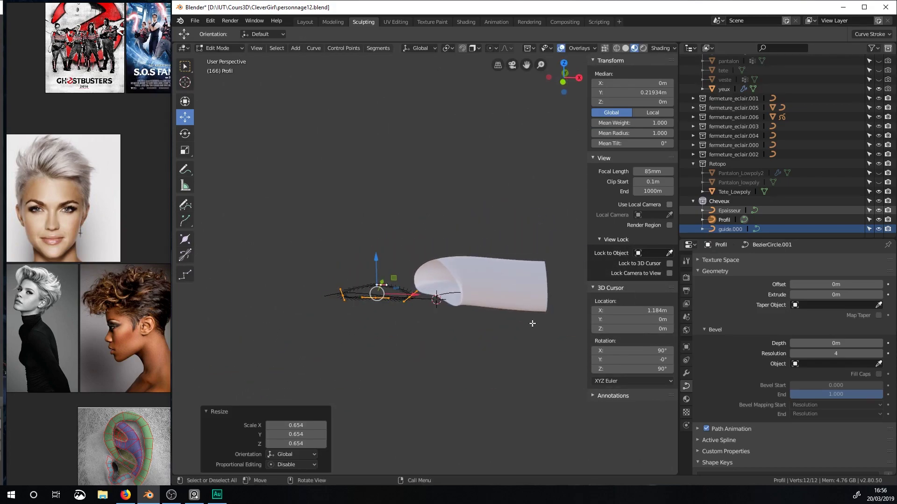
key("Tab")
scroll(500, 303, "up", 4)
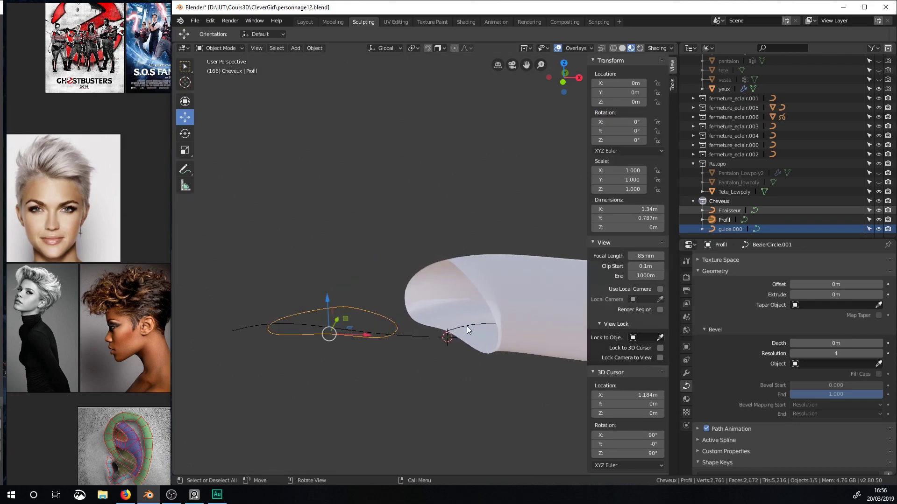
mouse_move(452, 273)
middle_mouse_down()
mouse_move(441, 340)
mouse_move(467, 268)
middle_mouse_up()
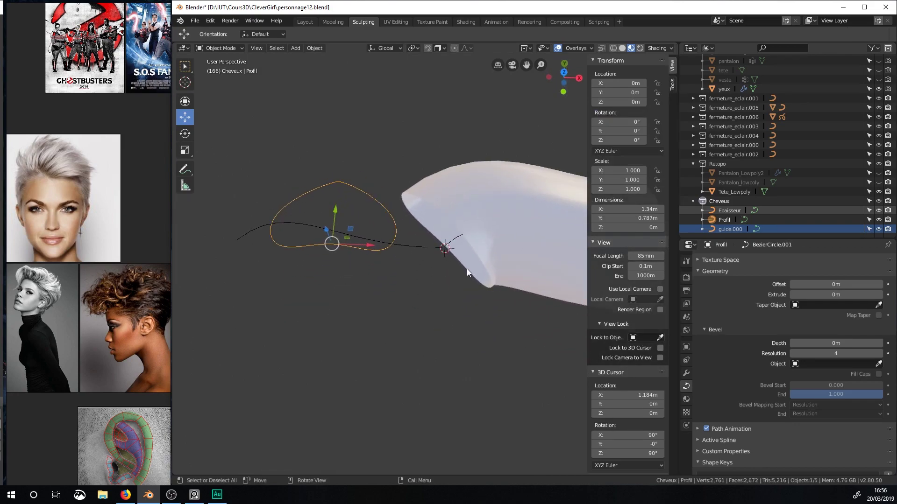
Select the Epaisseur curve and hide the Tete_Lowpoly head mesh that covers it from above.
left_click(253, 229)
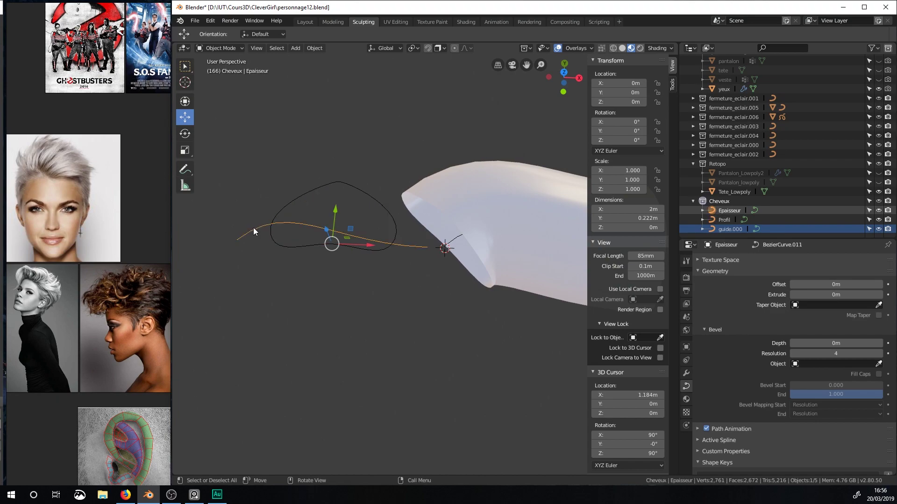
key("KP_1")
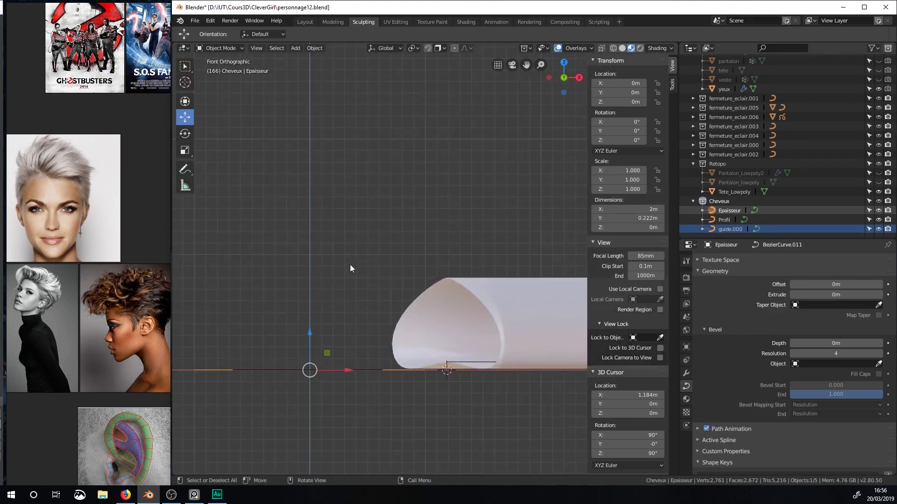
key("KP_7")
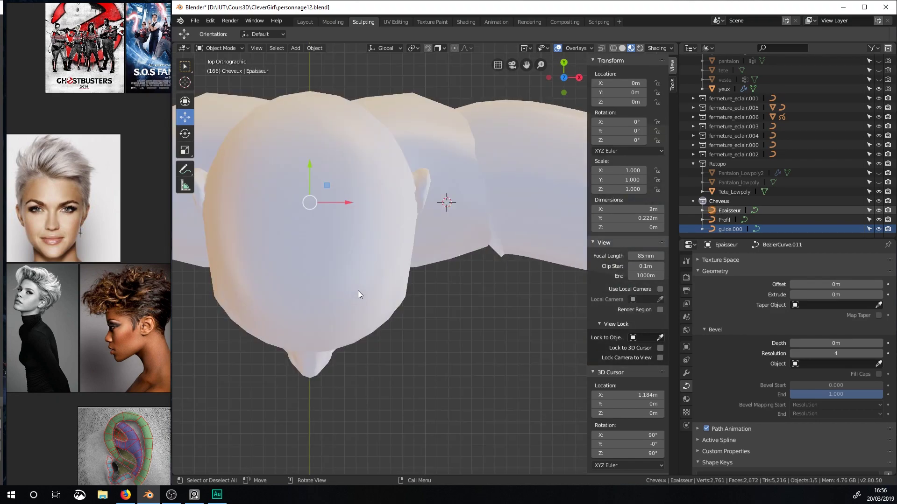
scroll(858, 121, "up", 5)
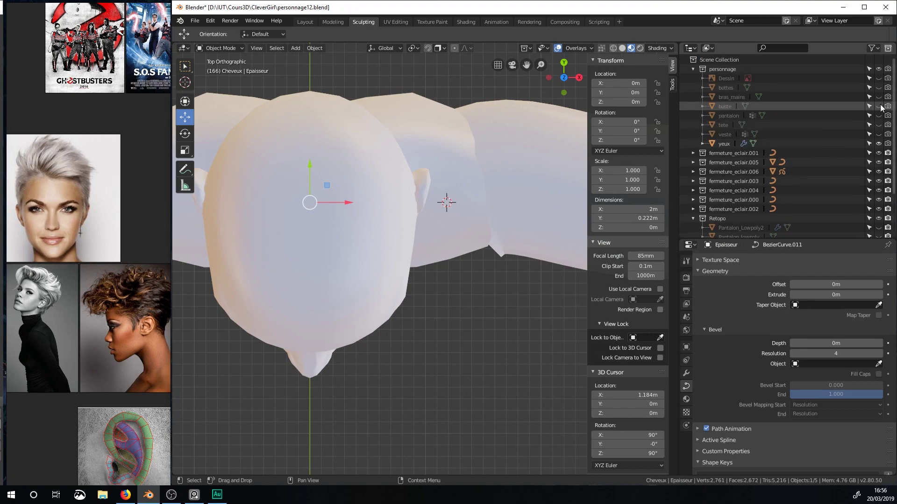
scroll(881, 140, "down", 3)
left_click(879, 192)
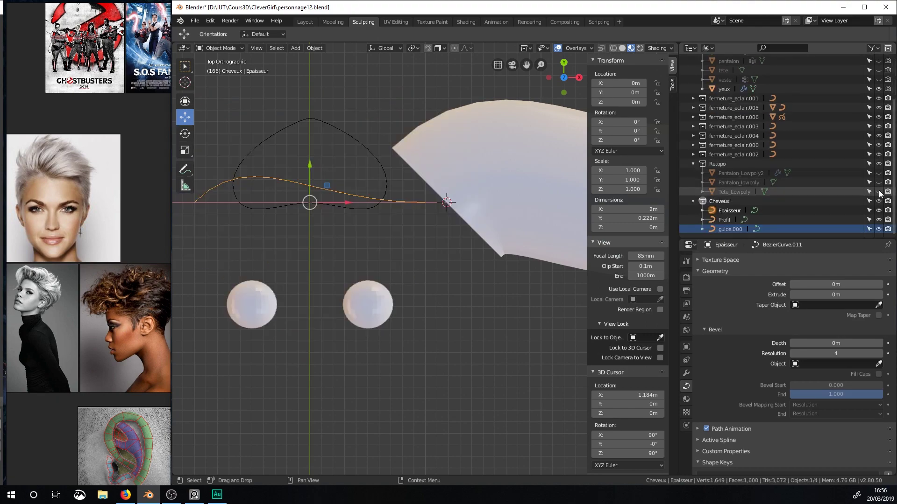
middle_click_drag(389, 206, 544, 162, "shift")
middle_click_drag(479, 178, 370, 228, "shift")
scroll(370, 228, "up", 4)
middle_click_drag(370, 177, 438, 289, "shift")
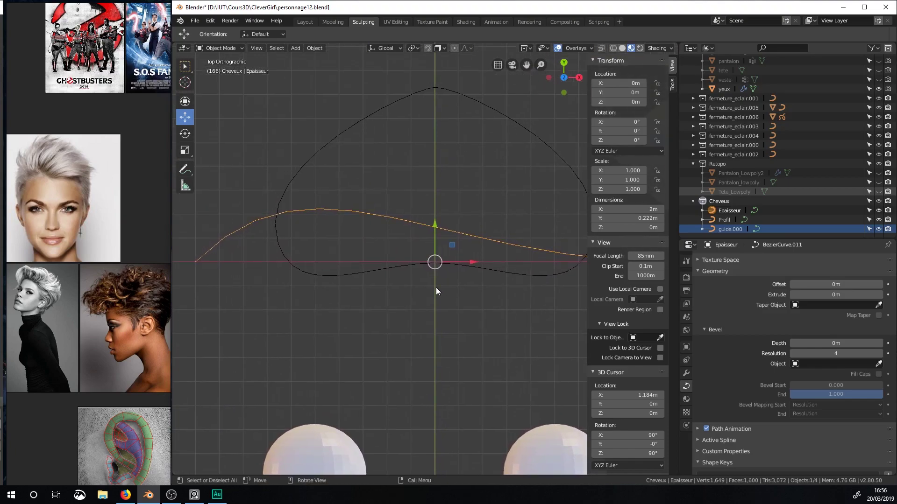
scroll(438, 288, "down", 3)
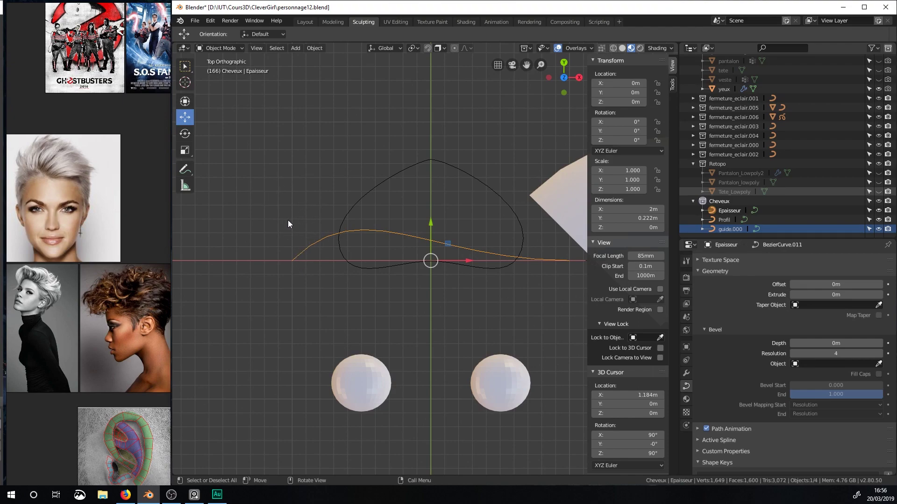
Assign the Epaisseur curve as the taper object of the guide.000 curve.
middle_click_drag(526, 280, 432, 296, "shift")
scroll(551, 258, "down", 3)
left_click(539, 248)
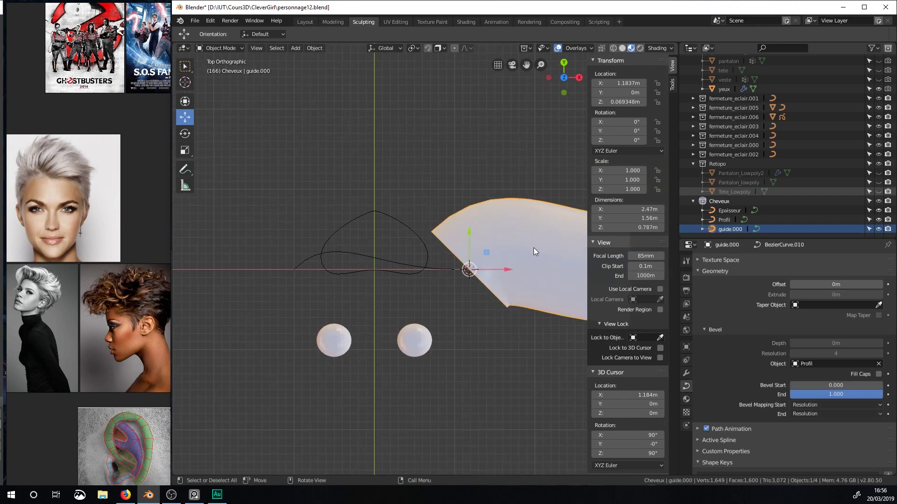
left_click(836, 305)
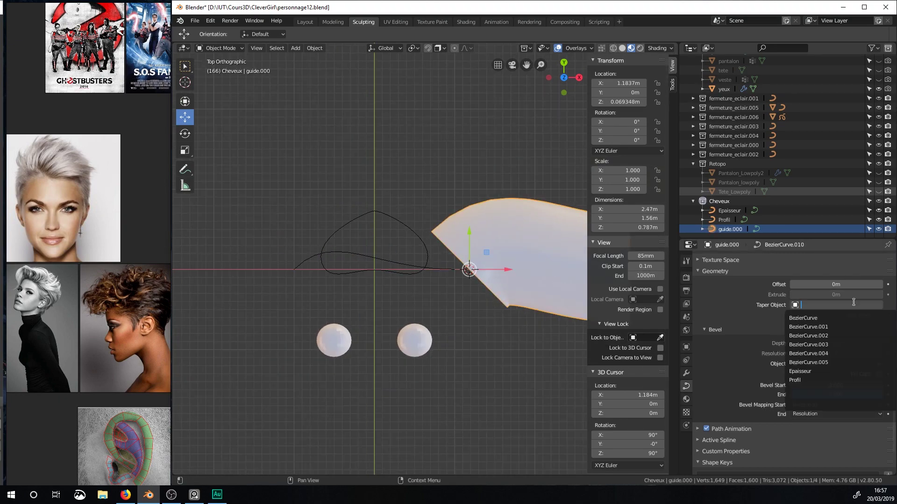
left_click(794, 371)
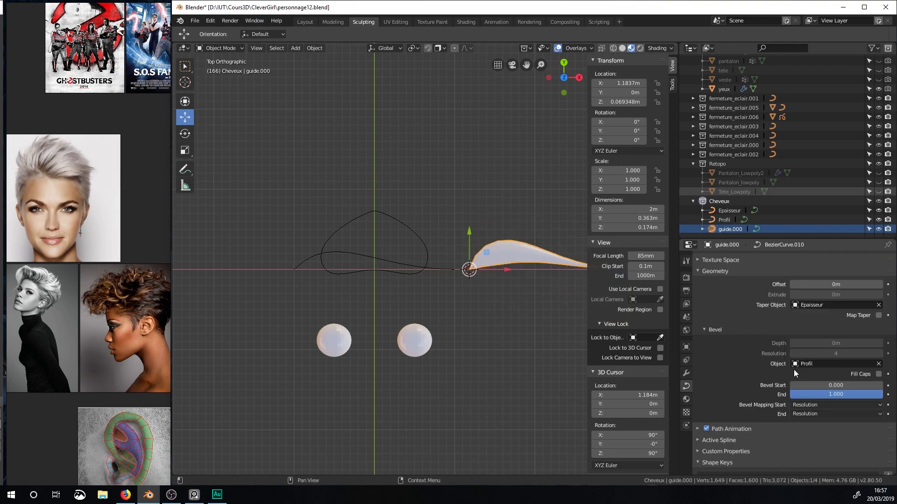
scroll(467, 276, "up", 3)
middle_click_drag(451, 276, 362, 279, "shift")
scroll(364, 277, "down", 3)
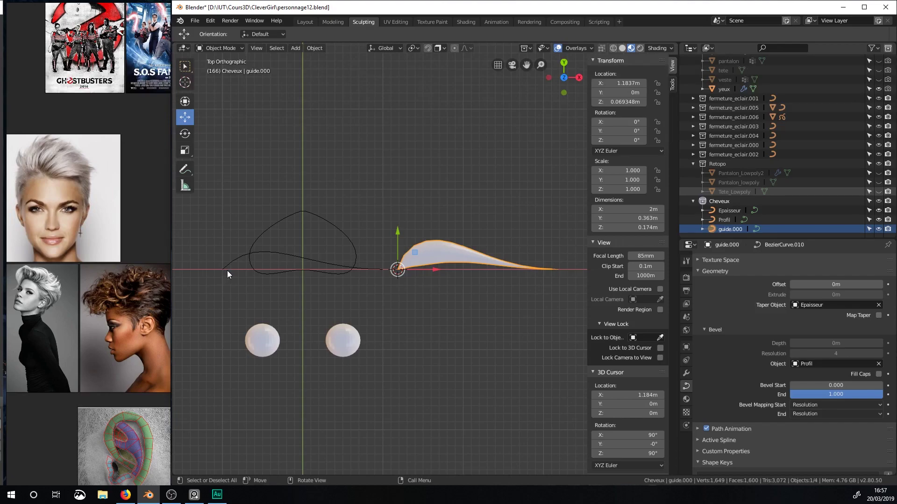
Move the Epaisseur curve's control point at X -1 m by 0.209 m along Y.
scroll(243, 270, "up", 1)
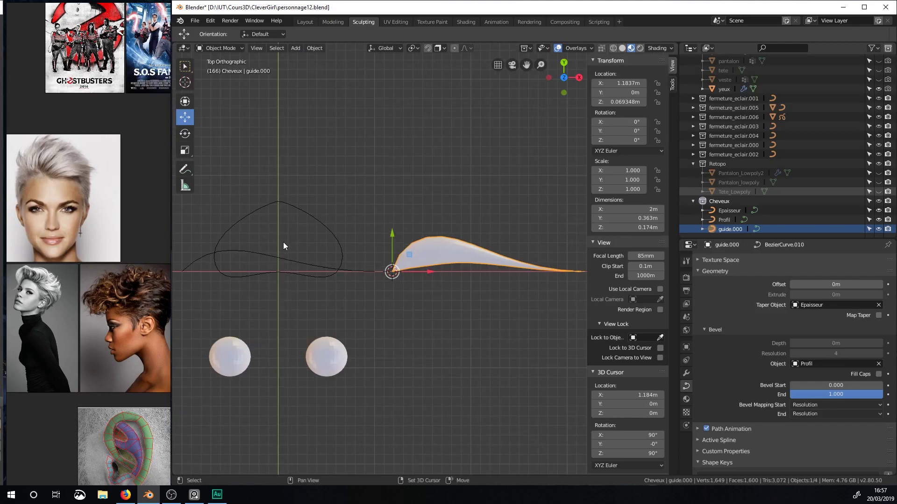
middle_click_drag(283, 242, 372, 241, "shift")
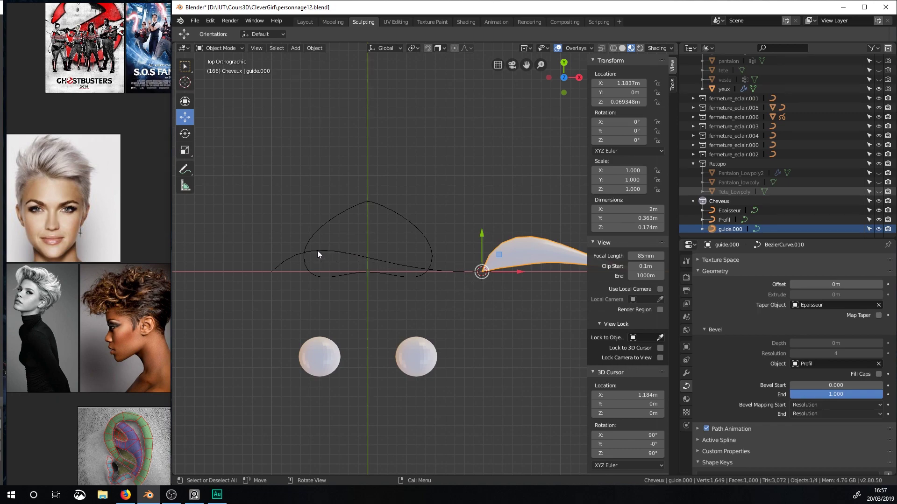
middle_click_drag(494, 261, 438, 269, "shift")
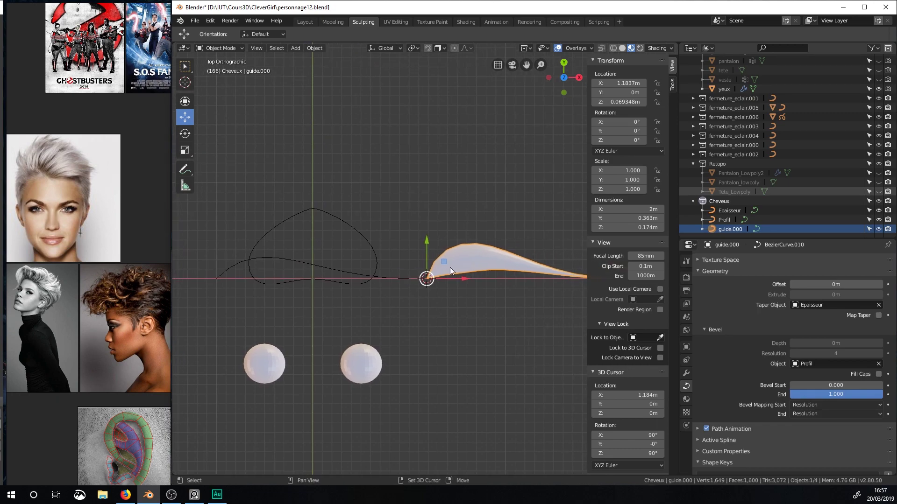
left_click(231, 267)
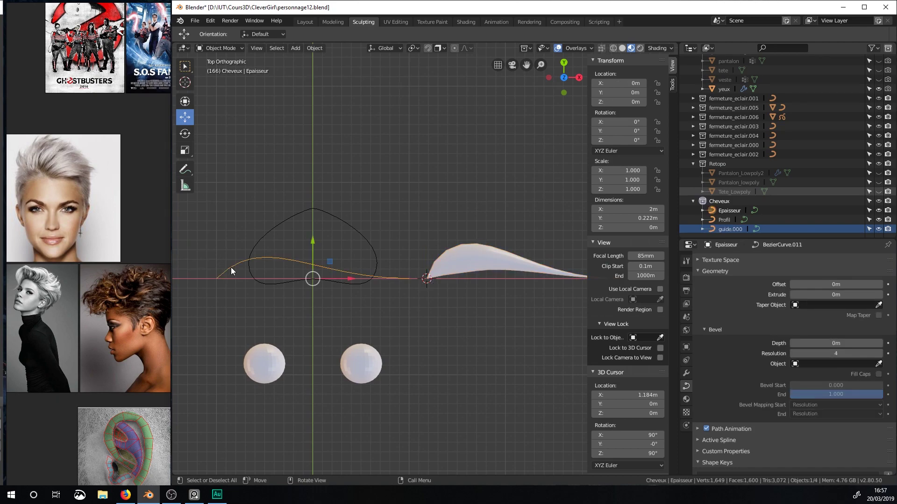
key("Tab")
left_click(216, 277)
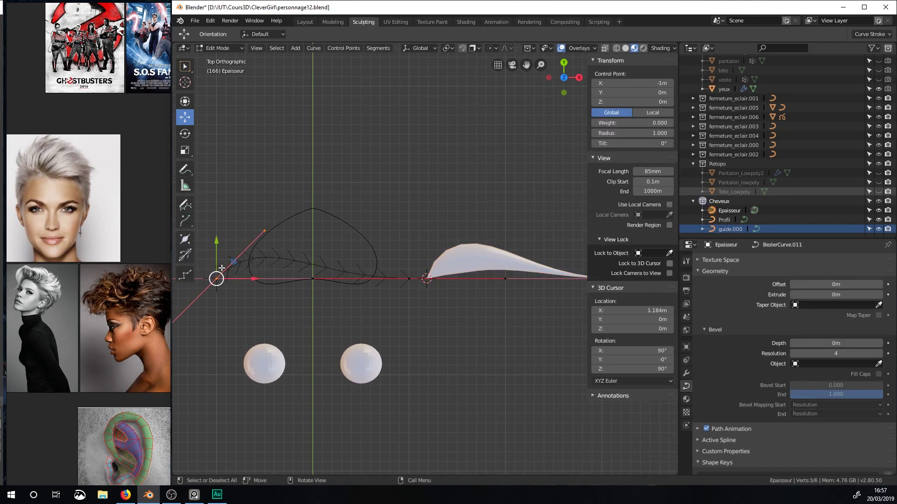
key("g")
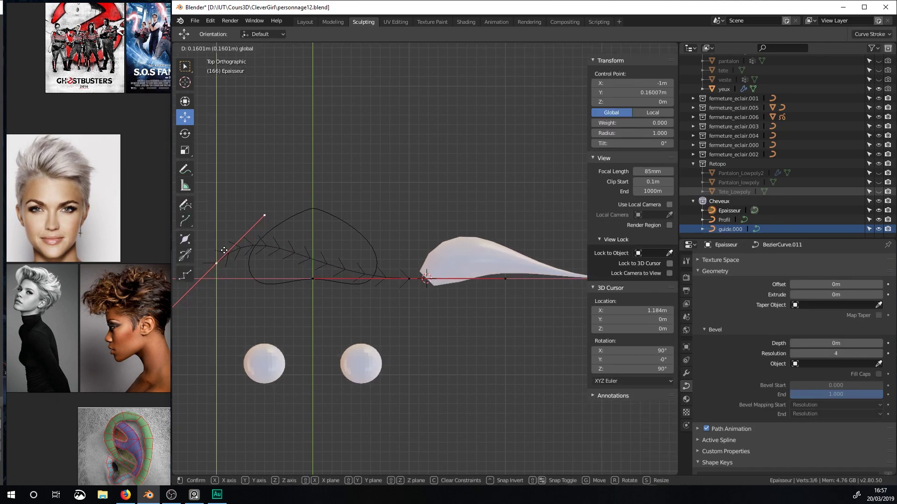
left_click(225, 245)
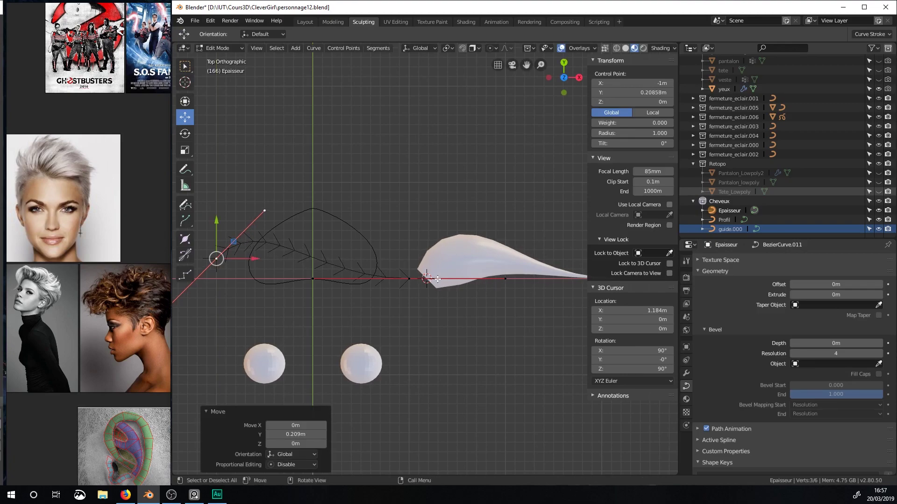
Rotate the handles of the Epaisseur curve's start control point at X -1 m by 45° about Z.
scroll(454, 270, "down", 2)
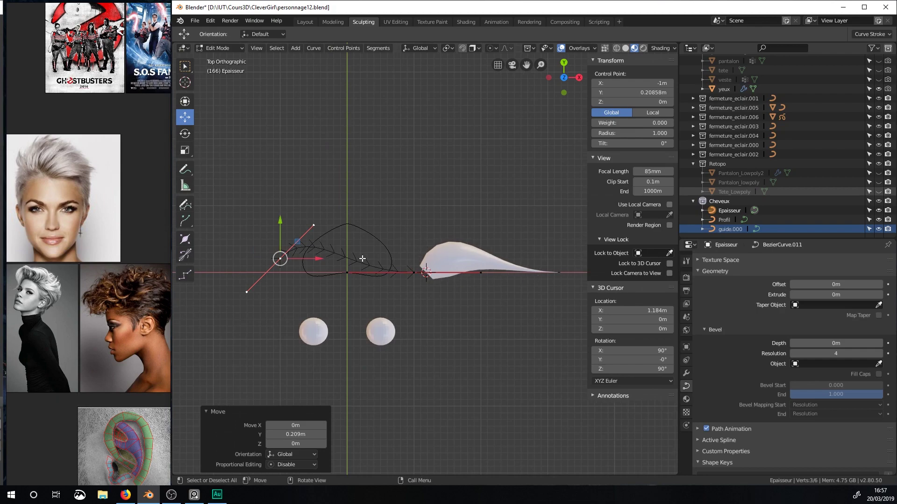
scroll(363, 258, "up", 2)
scroll(311, 242, "down", 1)
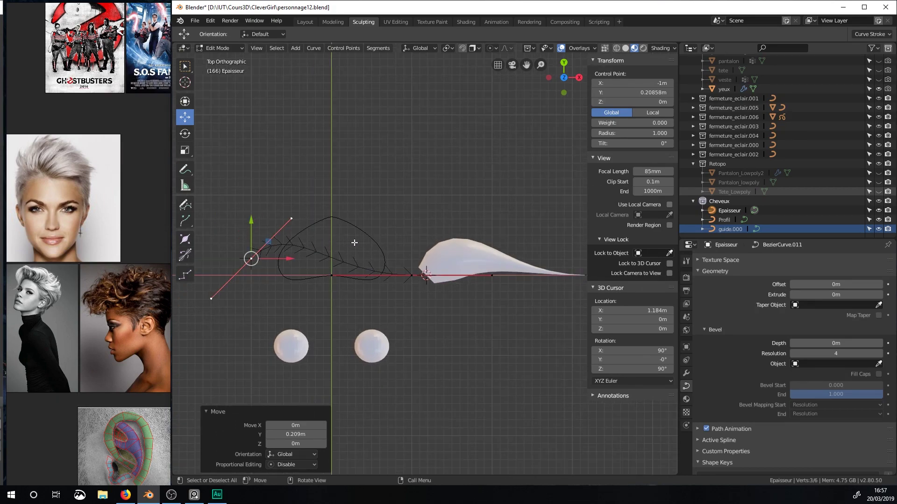
key("r")
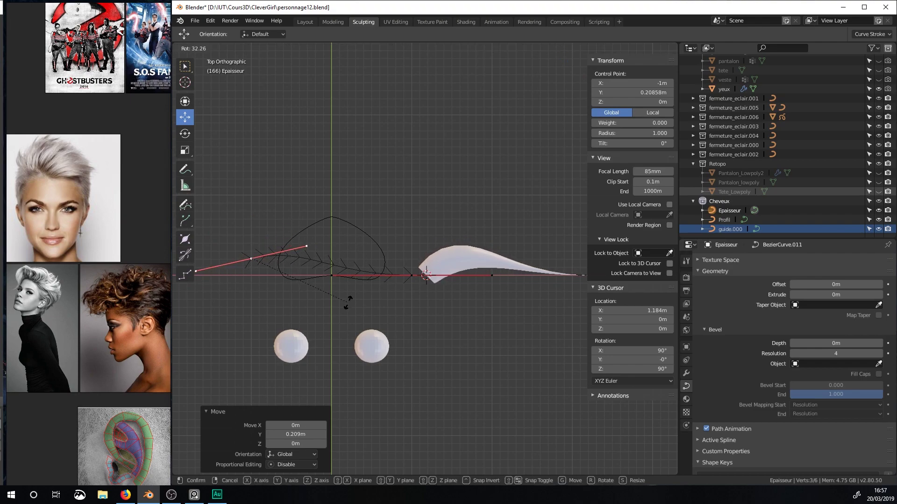
left_click(318, 309)
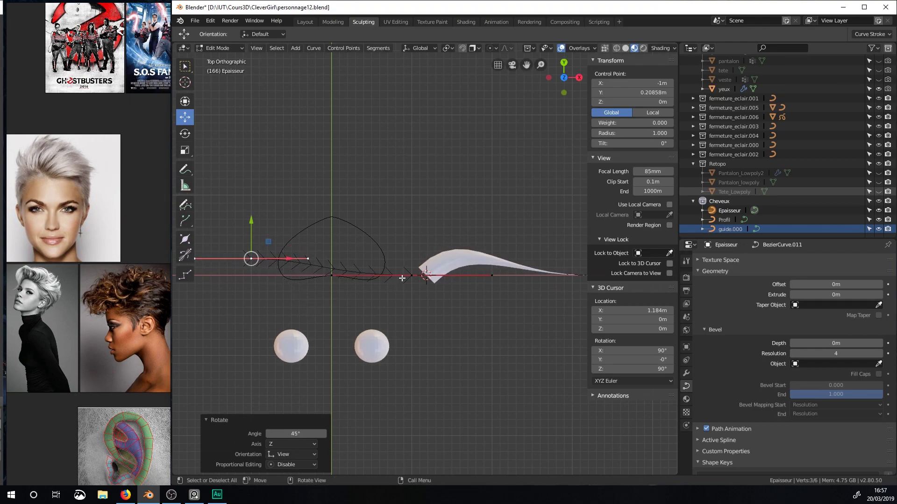
Rotate the handles of the Epaisseur curve's end control point at X 1 m by about -8.15° around Z.
left_click(411, 275)
key("r")
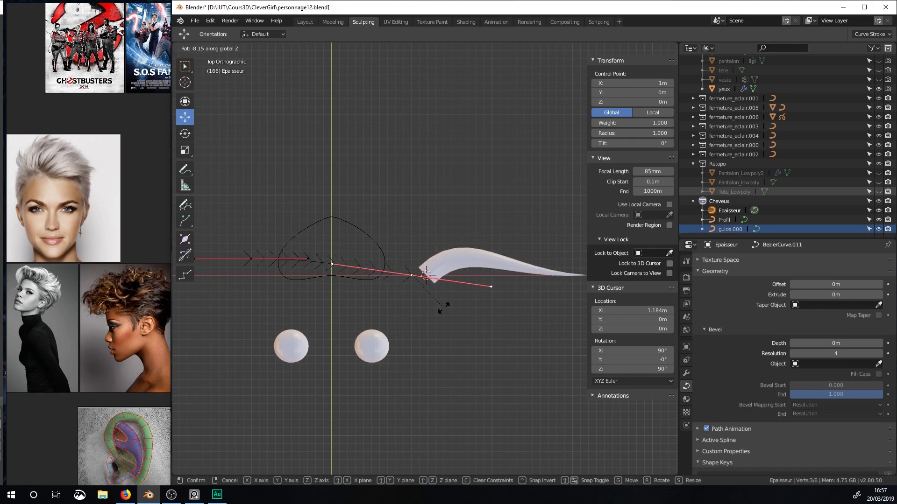
left_click(444, 307)
middle_click_drag(443, 308, 416, 242)
scroll(402, 301, "up", 3)
scroll(398, 307, "down", 3)
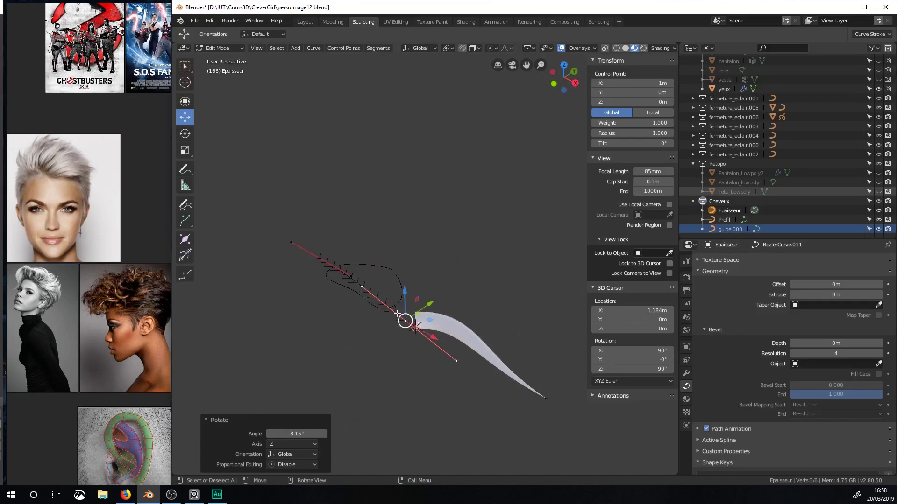
scroll(392, 312, "up", 4)
middle_click_drag(367, 304, 355, 307)
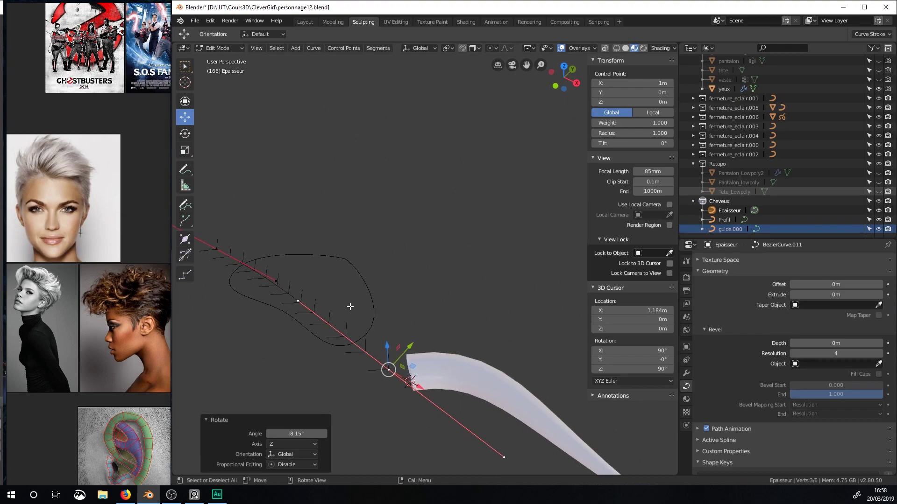
Subdivide the Profil curve's segment between its negative-X control point and its peak with one cut.
key("Tab")
left_click(377, 287)
left_click(371, 290)
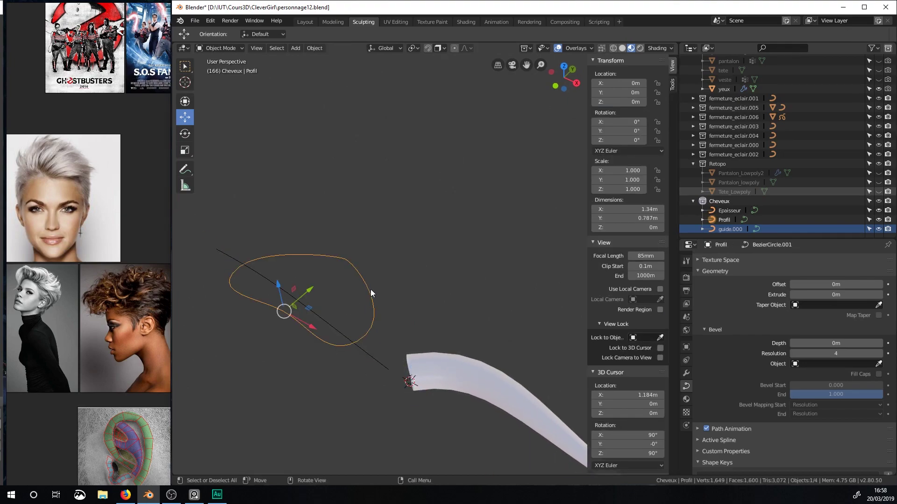
key("Tab")
left_click(236, 277)
left_click(330, 263, "shift")
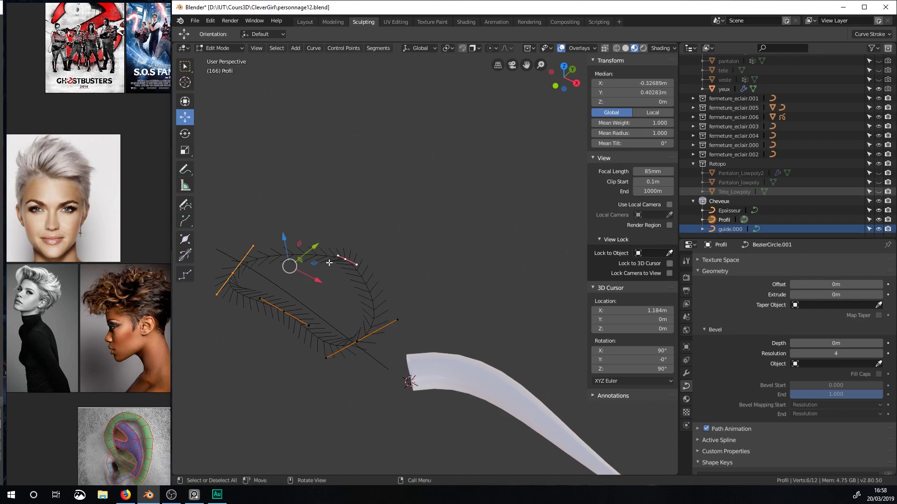
left_click(377, 49)
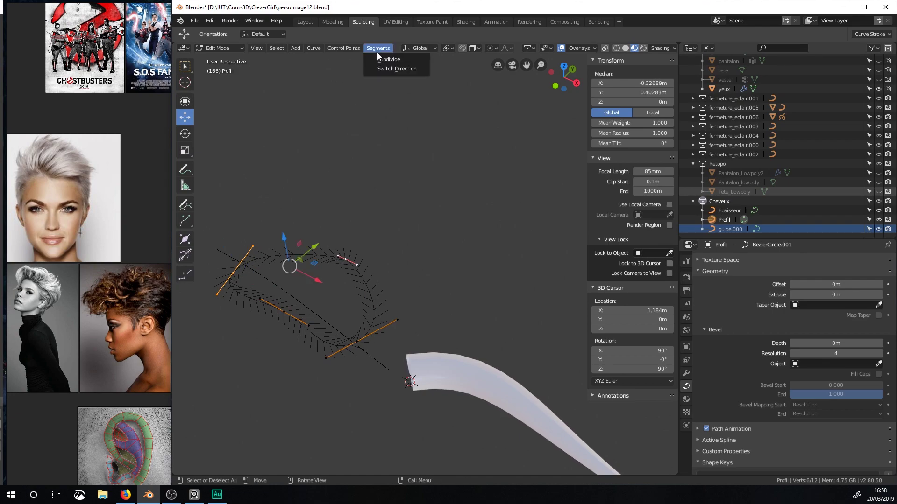
left_click(380, 61)
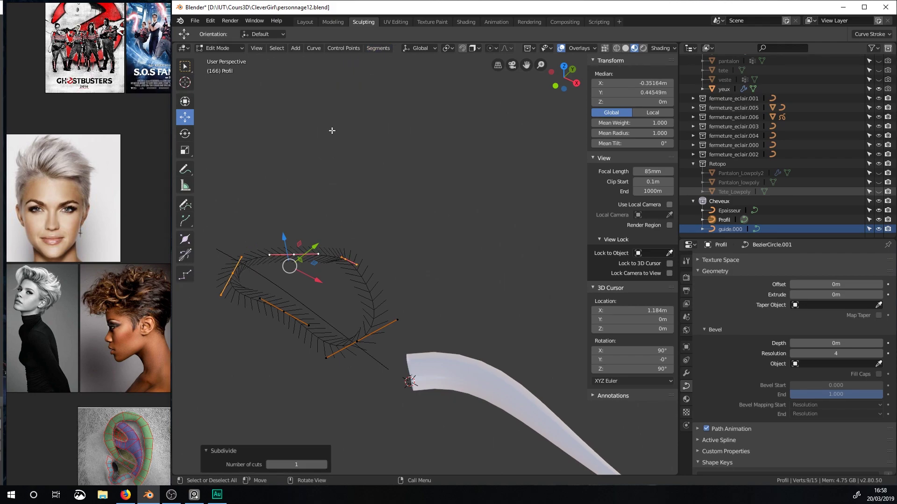
Subdivide the Profil curve's segment between its peak and its positive-X control point.
middle_click_drag(336, 124, 333, 162)
left_click(328, 237)
left_click(358, 327, "shift")
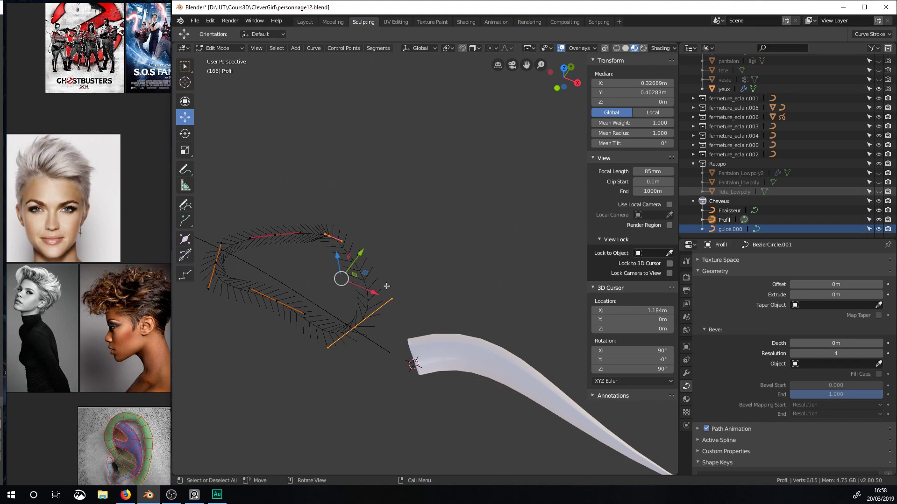
key("w")
left_click(366, 49)
left_click(377, 61)
Move the two new Profil control points inward, shifting the negative-X one about 0.059 m in X and -0.116 m in Y.
left_click(358, 273)
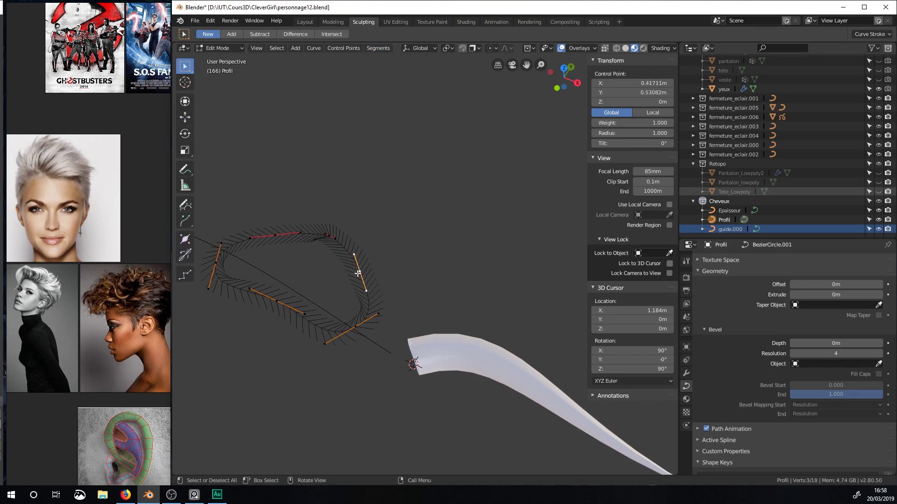
middle_click_drag(374, 276, 375, 302)
left_click(185, 119)
left_click_drag(379, 193, 358, 195)
left_click(275, 146)
left_click_drag(292, 143, 289, 158)
Pull the negative-X handle of the Profil curve's peak control point outward along X and return to Object Mode.
middle_click_drag(432, 233, 375, 240)
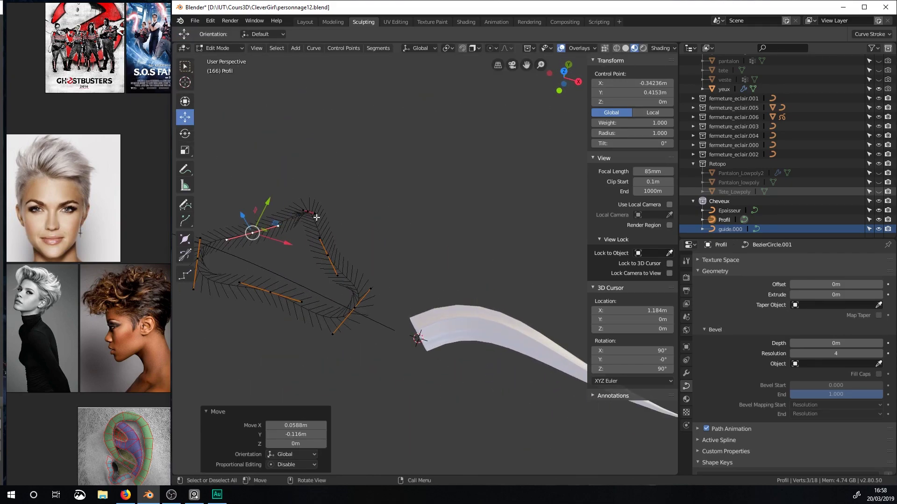
left_click(303, 211)
left_click_drag(324, 217, 283, 220)
scroll(366, 238, "down", 1)
middle_click_drag(367, 238, 577, 361)
scroll(517, 374, "down", 3)
middle_click_drag(517, 373, 418, 347)
scroll(463, 327, "up", 5)
key("Tab")
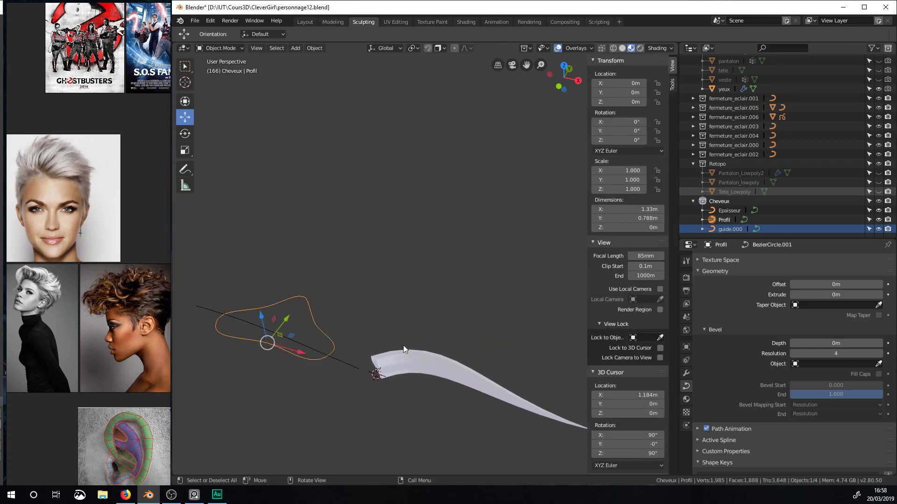
Raise the guide.000 strand about 5.2 m along Z, away from the Profil and Epaisseur curves.
scroll(383, 339, "down", 2)
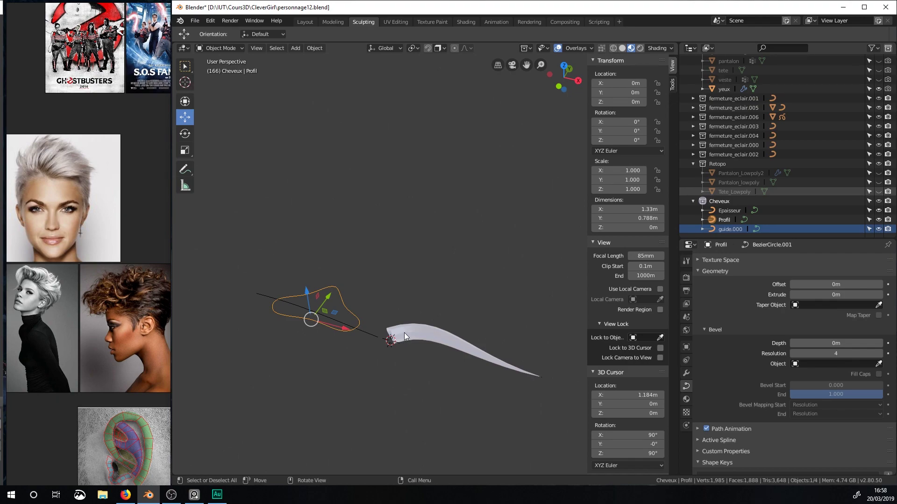
left_click(416, 331)
scroll(413, 329, "down", 3)
left_click(410, 279)
left_click(422, 292)
left_click_drag(407, 270, 430, 88)
scroll(410, 147, "down", 4)
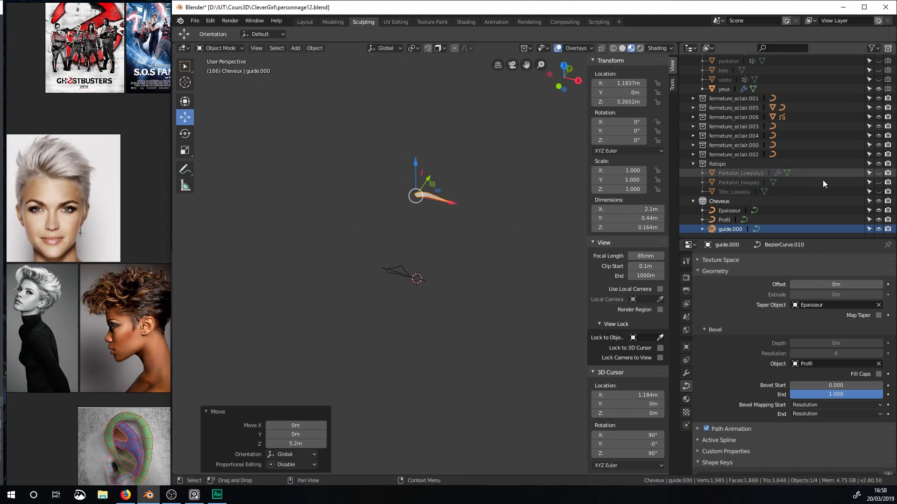
Show the Tete_Lowpoly head and move the guide.000 strand up to it, at about X -0.415 m and Z 16.377 m.
left_click(878, 192)
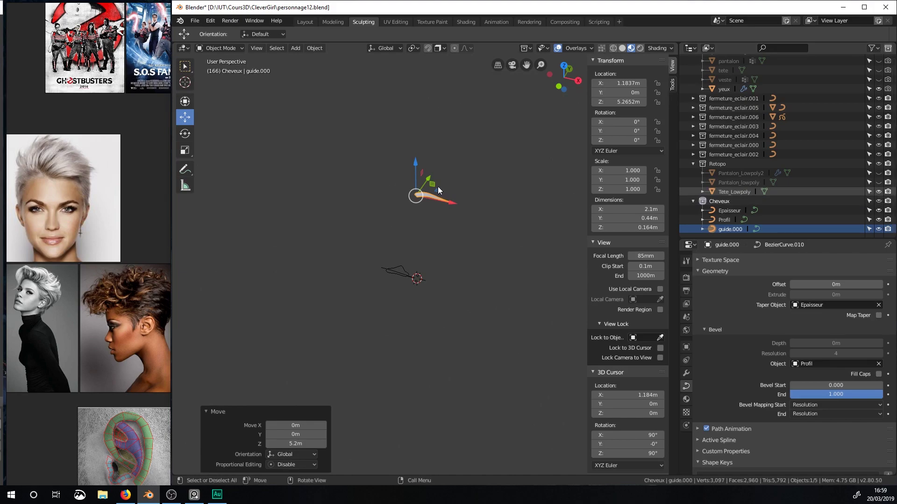
left_click_drag(417, 167, 416, 55)
scroll(431, 127, "down", 3)
middle_click_drag(430, 127, 404, 202, "shift")
left_click_drag(391, 206, 391, 157)
mouse_move(375, 228)
middle_mouse_down()
mouse_move(385, 276)
mouse_move(380, 213)
middle_mouse_up()
left_click_drag(368, 131, 352, 146)
middle_click_drag(357, 158, 357, 304, "shift")
scroll(364, 280, "up", 4)
Rotate the guide.000 strand by -151° about Z.
middle_click_drag(365, 252, 486, 262)
key("r")
key("z")
left_click(344, 348)
middle_click_drag(303, 304, 320, 292)
Move the guide.000 strand about 0.635 m along Y toward the forehead.
key("g")
key("y")
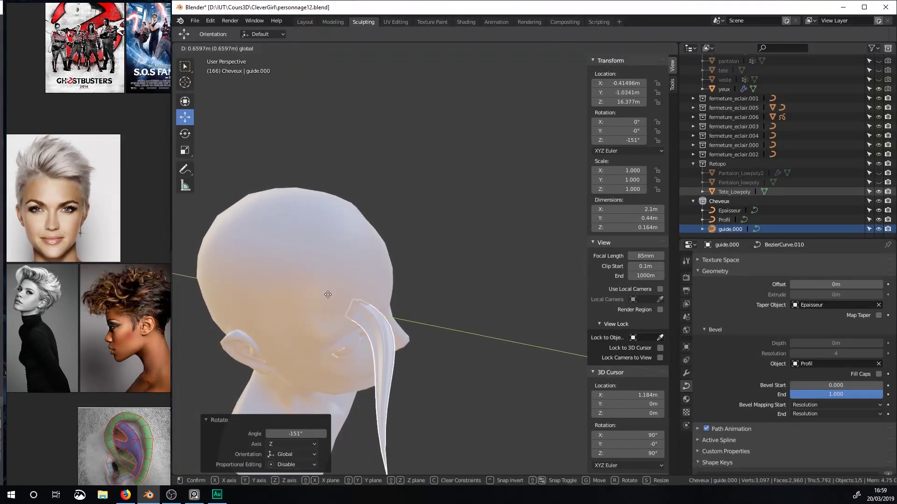
left_click(425, 315)
scroll(425, 316, "down", 3)
middle_click_drag(425, 315, 349, 239)
scroll(351, 256, "down", 2)
scroll(350, 256, "up", 3)
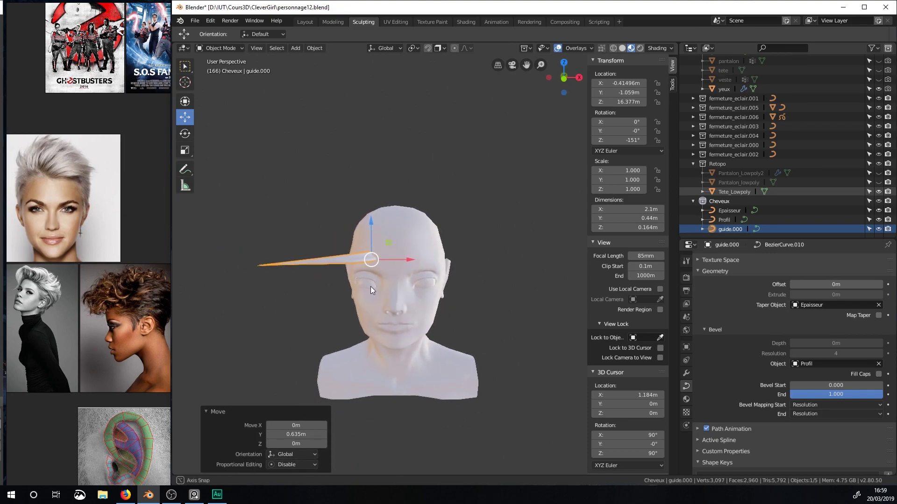
Position the root of the guide.000 strand on the upper forehead, at about X -0.111 m and Z 16.742 m.
key("g")
key("z")
left_click(393, 234)
middle_click_drag(393, 234, 402, 51)
key("g")
key("x")
left_click(409, 248)
key("g")
key("z")
left_click(400, 247)
middle_click_drag(396, 156, 370, 250)
Raise the Profil and Epaisseur curves together along Z to about 18.7 m, above the head.
middle_click_drag(385, 317, 438, 262, "shift")
scroll(438, 262, "up", 8)
middle_click_drag(521, 310, 345, 278, "shift")
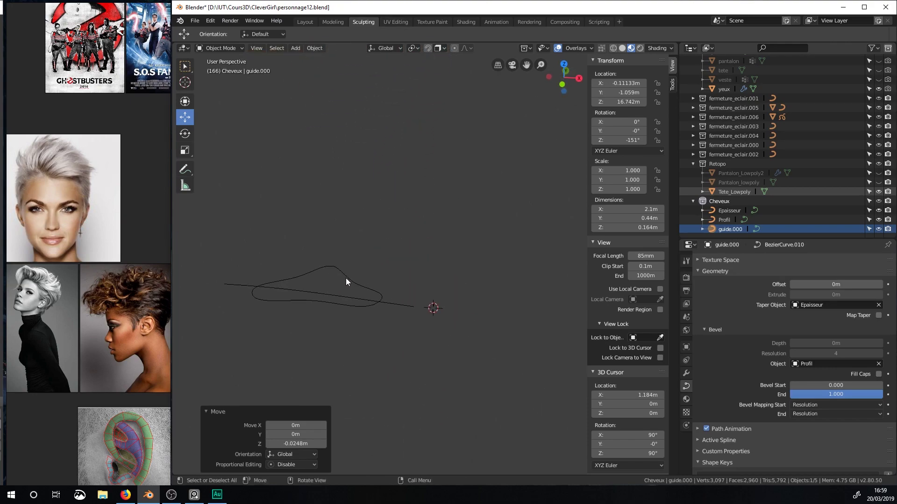
left_click(346, 279)
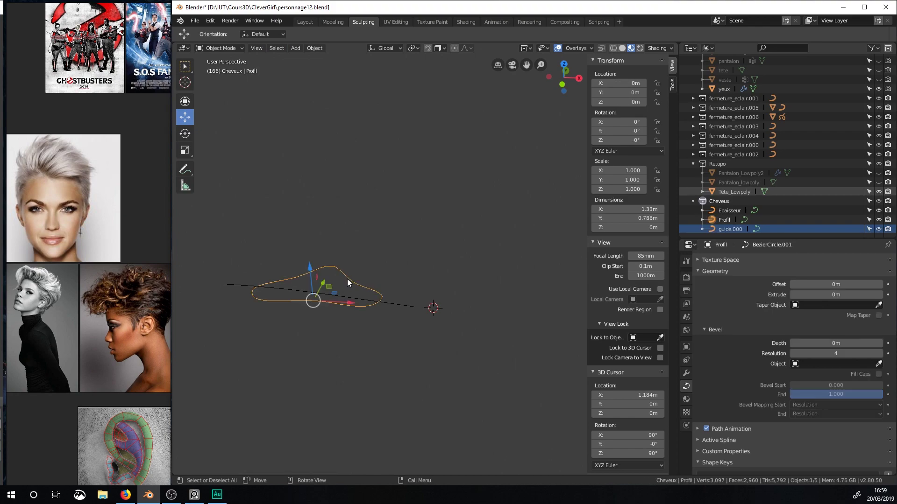
left_click(398, 305, "shift")
key("KP_Decimal")
left_click_drag(391, 245, 400, 338)
scroll(439, 243, "down", 2)
left_click_drag(406, 150, 414, 463)
left_click_drag(418, 500, 460, 188)
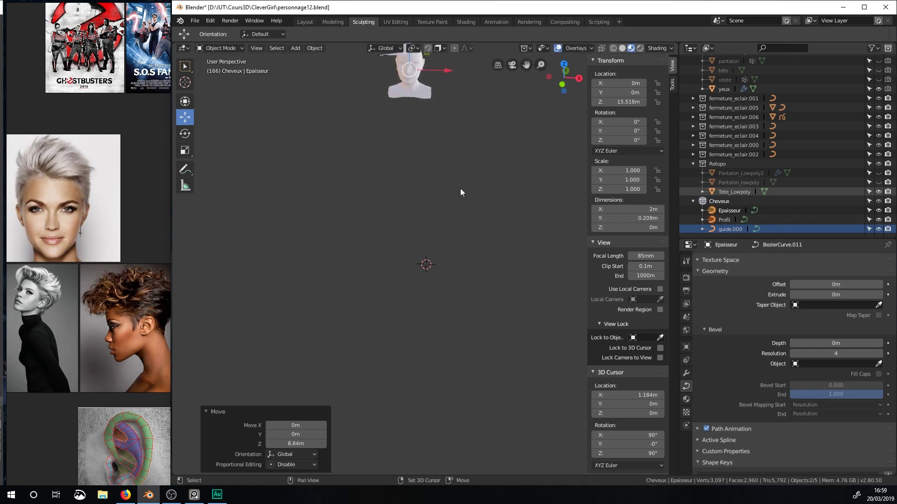
key("KP_Decimal")
scroll(403, 334, "up", 4)
left_click_drag(340, 292, 335, 245)
scroll(335, 246, "up", 4)
scroll(300, 263, "down", 4)
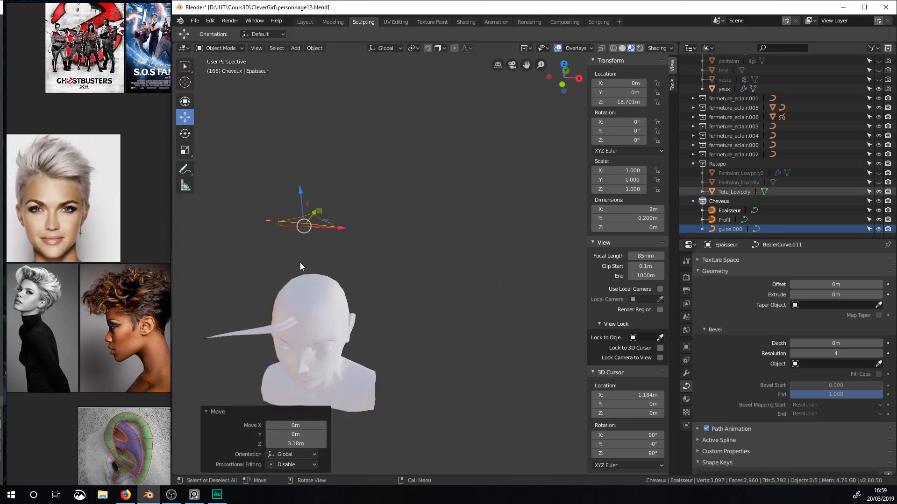
Rotate the handles of the Epaisseur curve's control point at X -1 m about Z and return to Object Mode.
middle_click_drag(281, 305, 441, 254)
left_click(352, 303)
scroll(351, 312, "up", 4)
key("Tab")
middle_click_drag(413, 183, 419, 209)
left_click(270, 421)
scroll(384, 439, "down", 3)
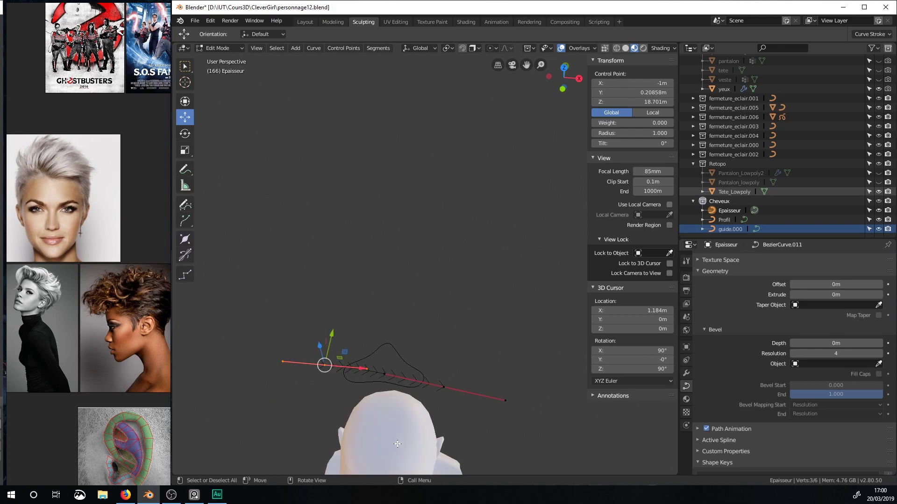
key("r")
key("z")
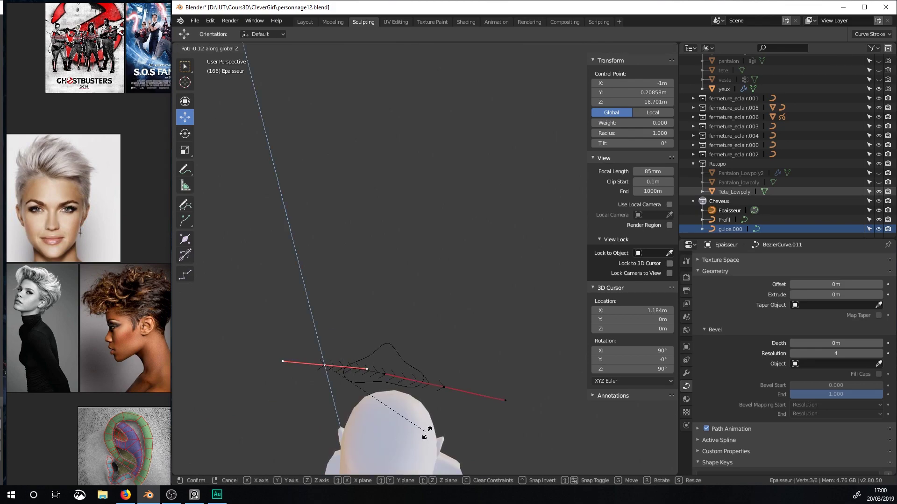
left_click(454, 412)
middle_click_drag(455, 410, 460, 374)
key("Tab")
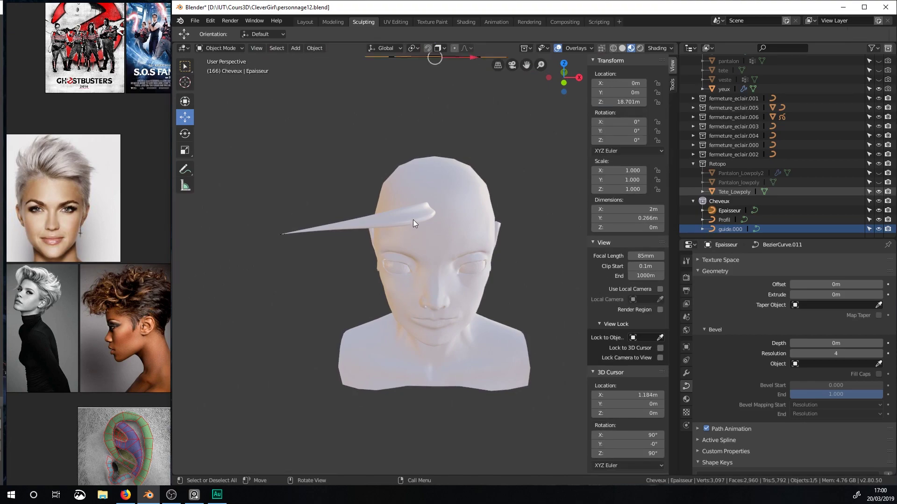
Move the tip point of the guide.000 strand 1.7 m along X and -1.17 m along Z, and rotate it so the lock curves down beside the face.
left_click(410, 216)
key("Tab")
left_click(280, 235)
left_click_drag(299, 218, 439, 305)
mouse_move(440, 305)
middle_mouse_down()
mouse_move(434, 268)
mouse_move(430, 313)
middle_mouse_up()
key("r")
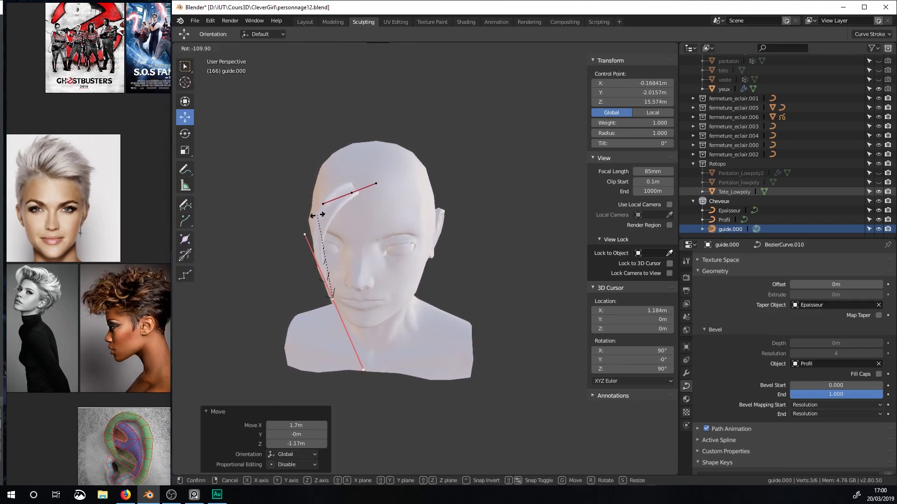
left_click(297, 211)
key("Tab")
Duplicate the guide.000 strand and place the copy beside it, offset about 0.316 m along X.
mouse_move(361, 221)
middle_mouse_down()
mouse_move(346, 227)
mouse_move(358, 228)
middle_mouse_up()
key("shift+d")
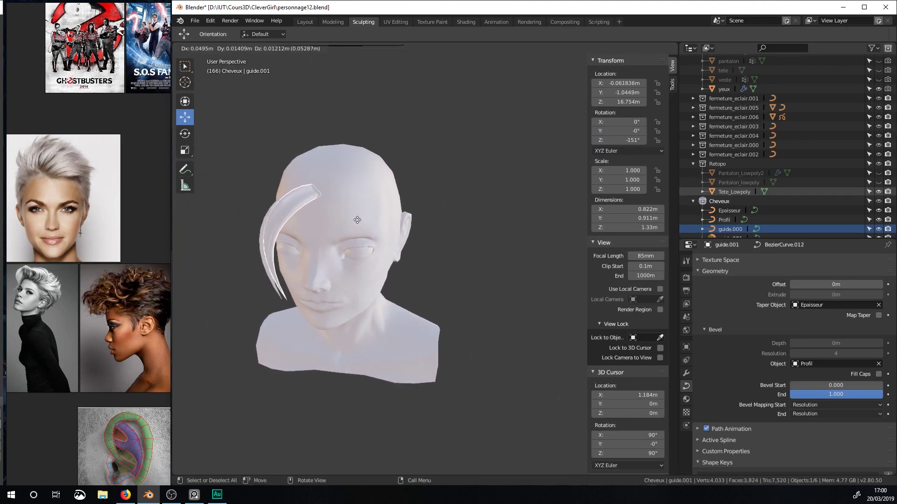
left_click(376, 222)
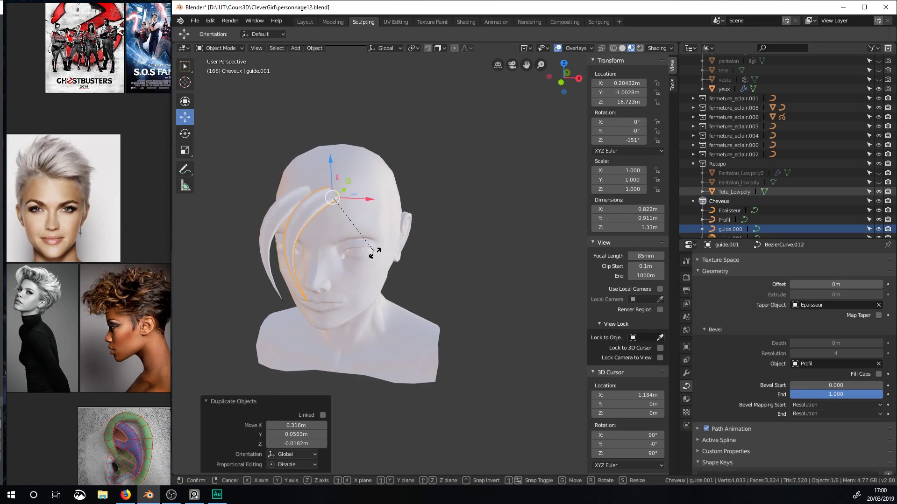
key("r")
key("z")
key("Escape")
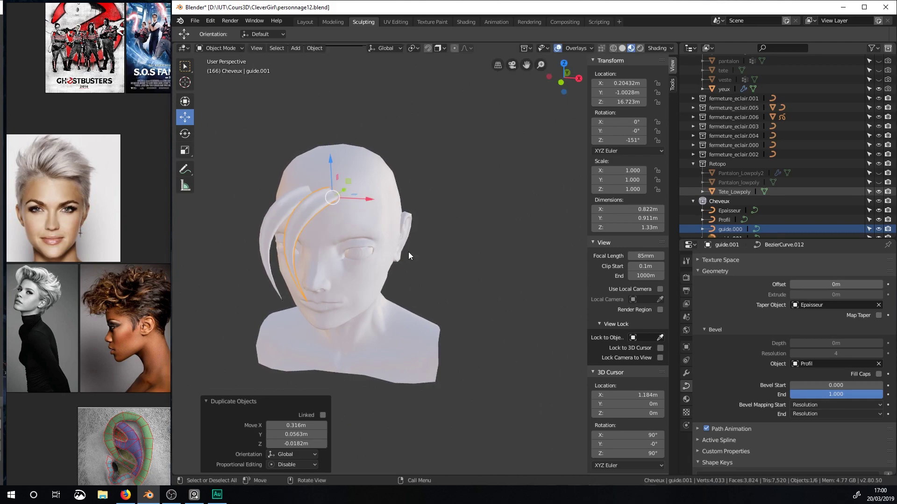
Rotate the duplicated strand about 28.8° around Z and slide it along X to about 0.014 m on the forehead.
key("r")
key("z")
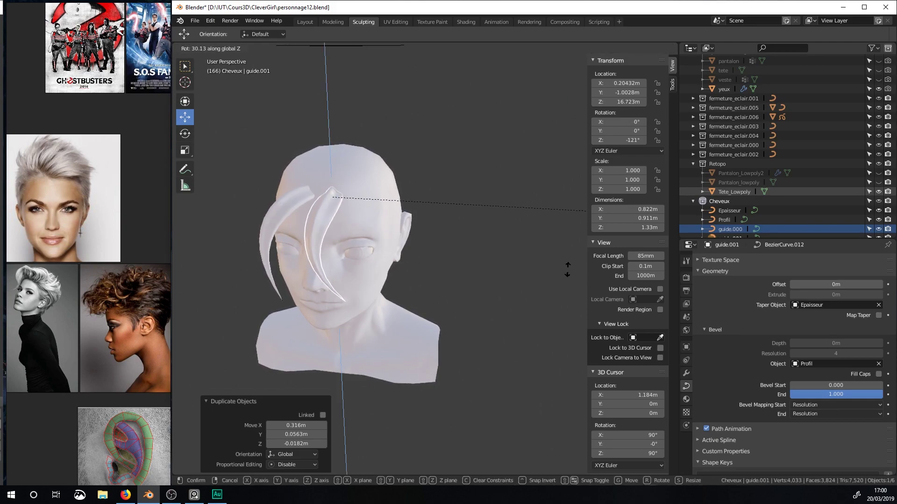
left_click(412, 237)
middle_click_drag(412, 236, 395, 220)
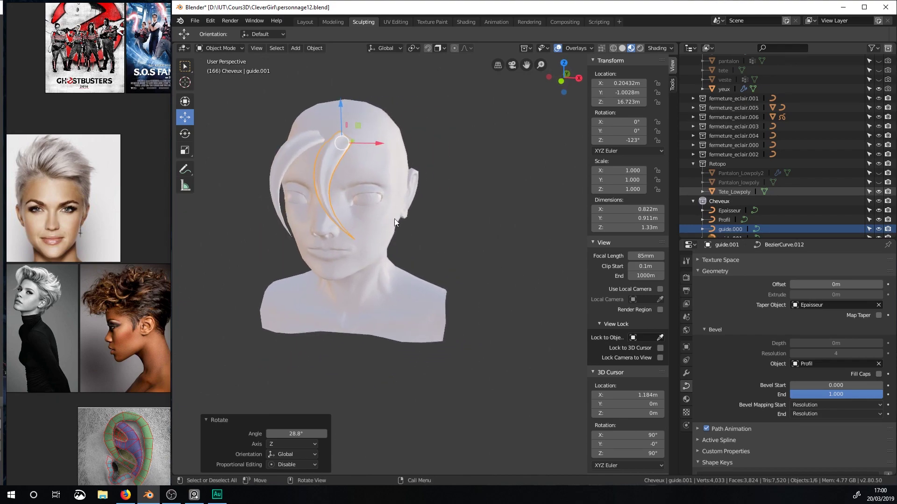
left_click_drag(368, 143, 353, 143)
Raise the tip control point of the guide.001 curve about 0.464 m along Z.
middle_click_drag(356, 149, 374, 154)
key("Tab")
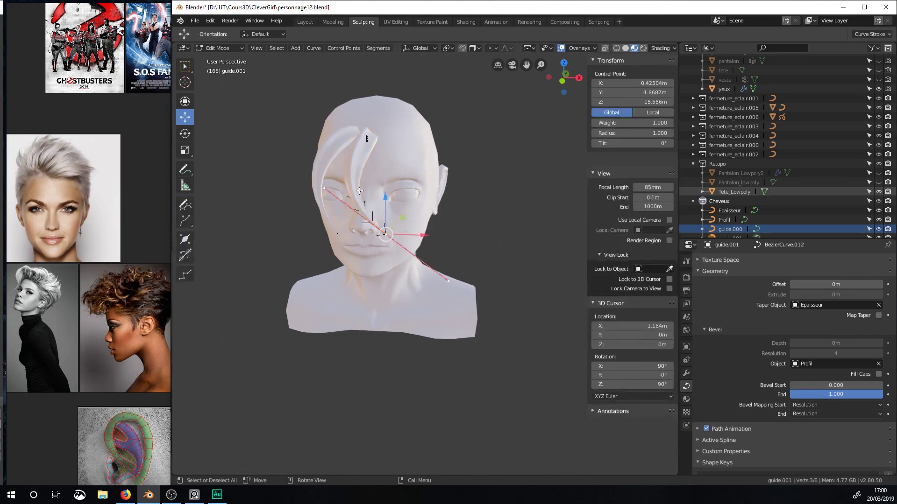
left_click_drag(391, 201, 387, 172)
middle_click_drag(387, 173, 362, 185)
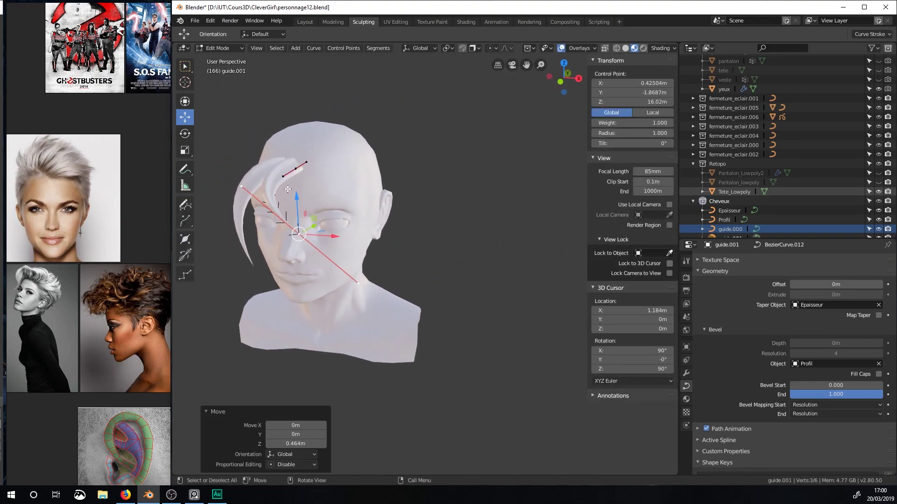
Extrude the tip of the guide.001 curve about 0.06 m in X, -0.56 m in Y and -1.9 m in Z to lengthen the strand.
middle_click_drag(281, 231, 339, 286)
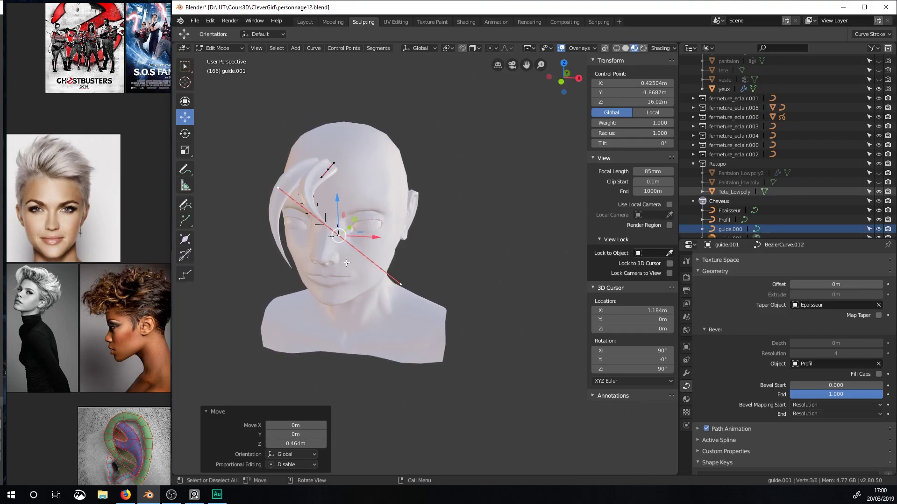
key("e")
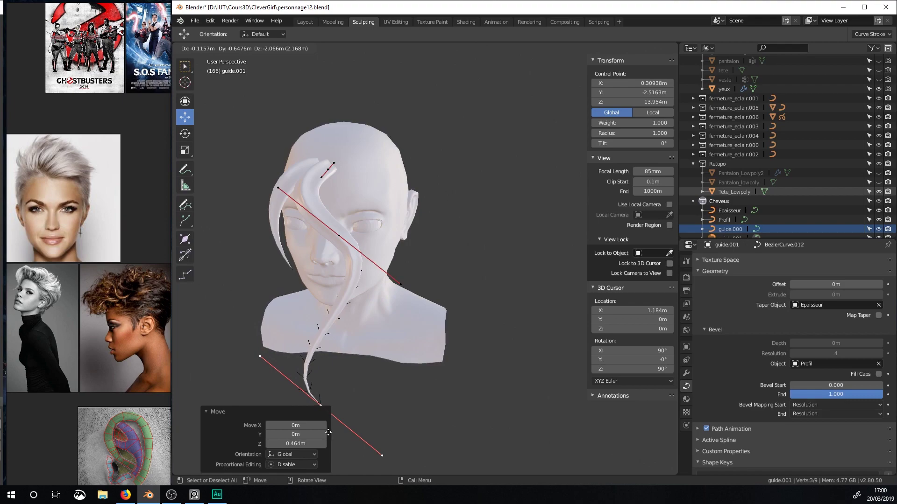
left_click(335, 389)
Examine the lengthened strand on the head from several angles, in Edit Mode and in Object Mode.
middle_click_drag(355, 336, 403, 146)
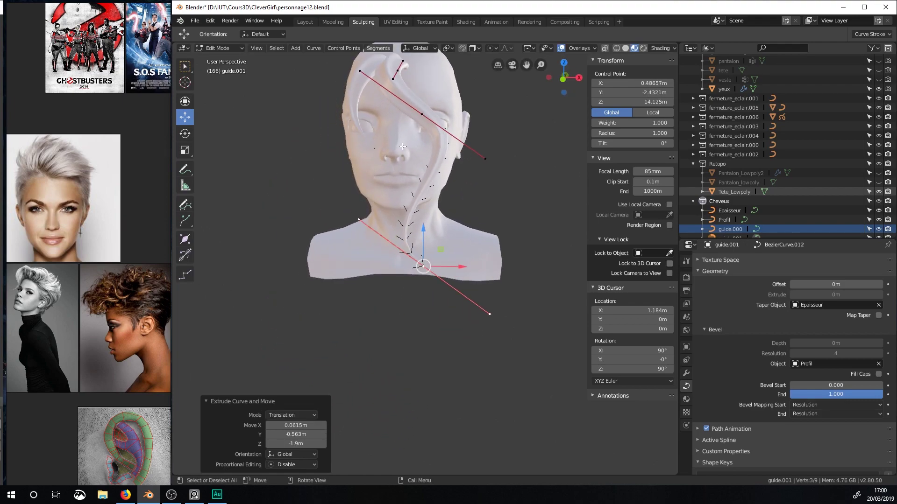
middle_click_drag(423, 249, 362, 324, "shift")
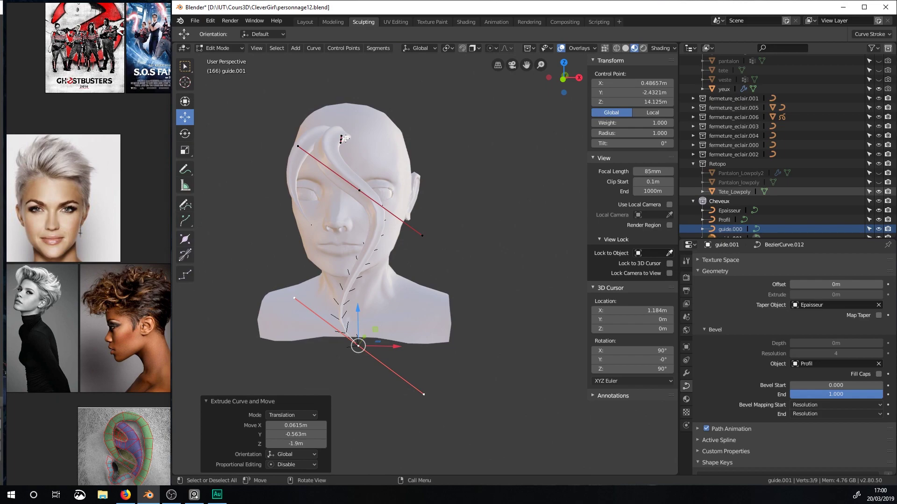
scroll(347, 298, "down", 2)
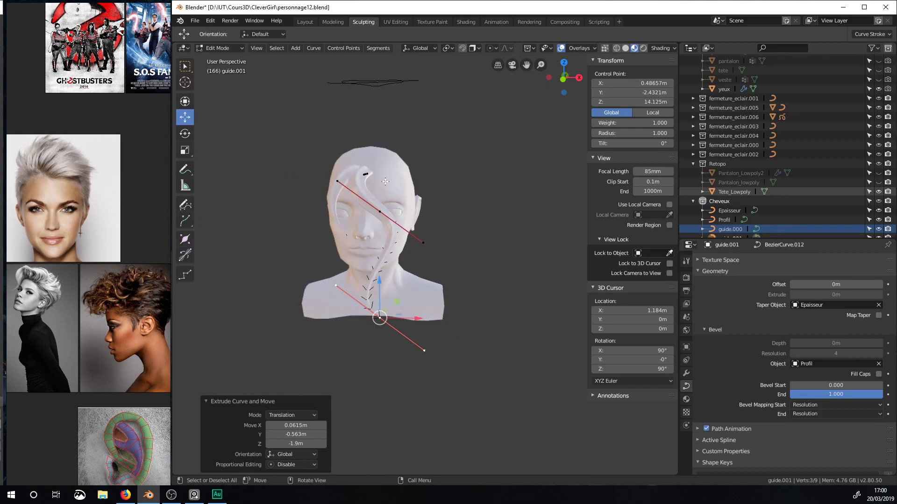
mouse_move(376, 121)
middle_mouse_down()
mouse_move(366, 104)
mouse_move(369, 120)
mouse_move(297, 188)
middle_mouse_up()
middle_click_drag(419, 219, 419, 372)
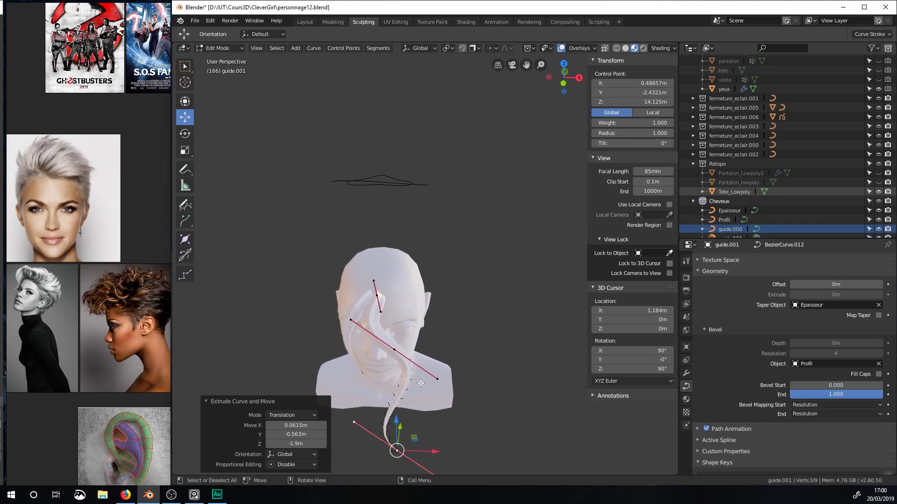
middle_click_drag(375, 484, 360, 286)
scroll(340, 285, "down", 2)
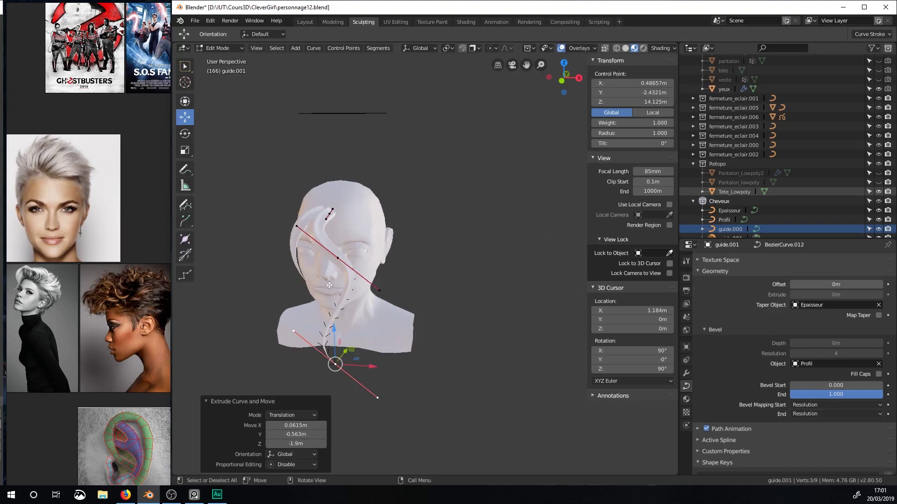
scroll(328, 286, "up", 4)
middle_click_drag(314, 247, 355, 245, "shift")
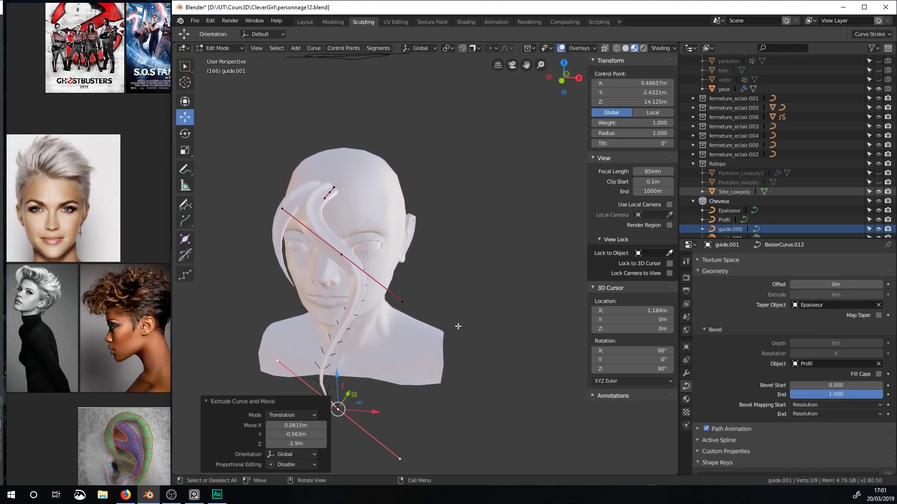
scroll(334, 190, "down", 2)
middle_click_drag(355, 113, 356, 128, "shift")
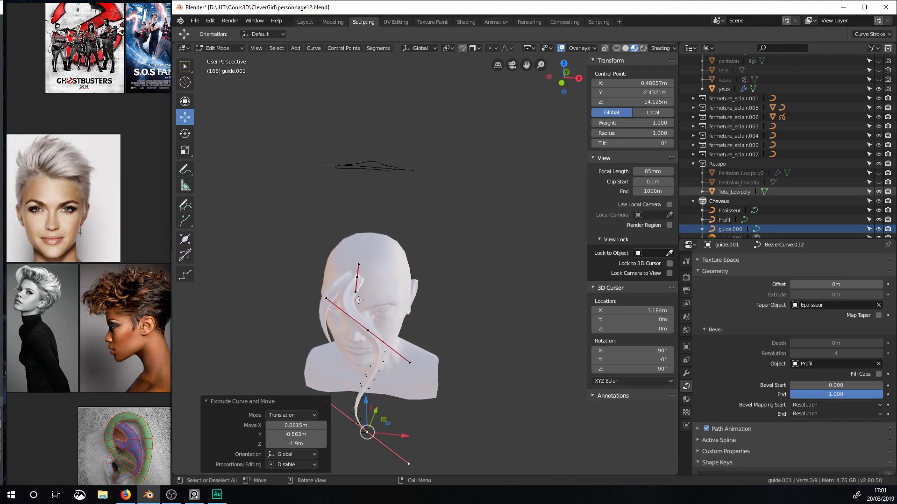
key("Tab")
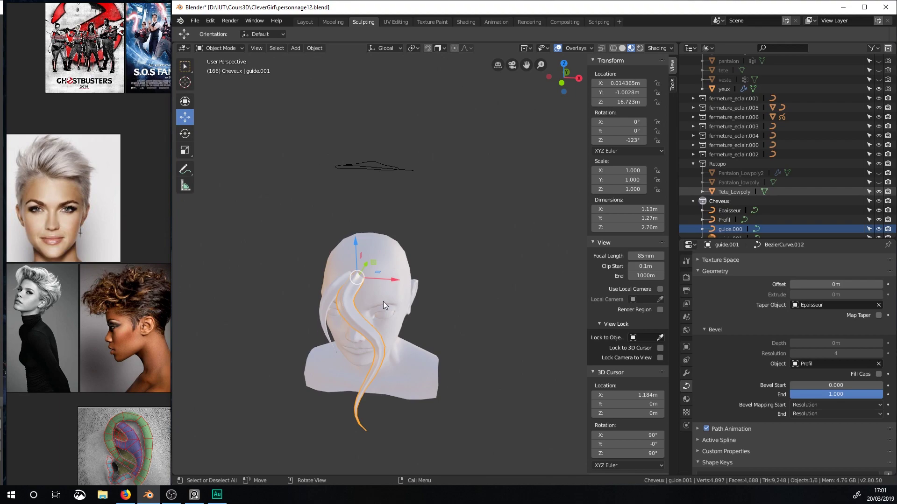
mouse_move(392, 290)
middle_mouse_down()
mouse_move(398, 279)
mouse_move(391, 280)
mouse_move(407, 287)
middle_mouse_up()
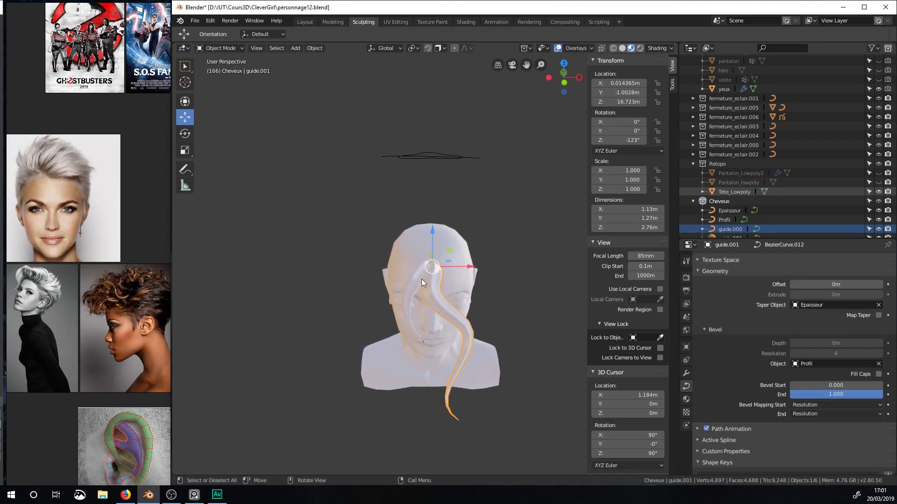
middle_click_drag(472, 334, 431, 311)
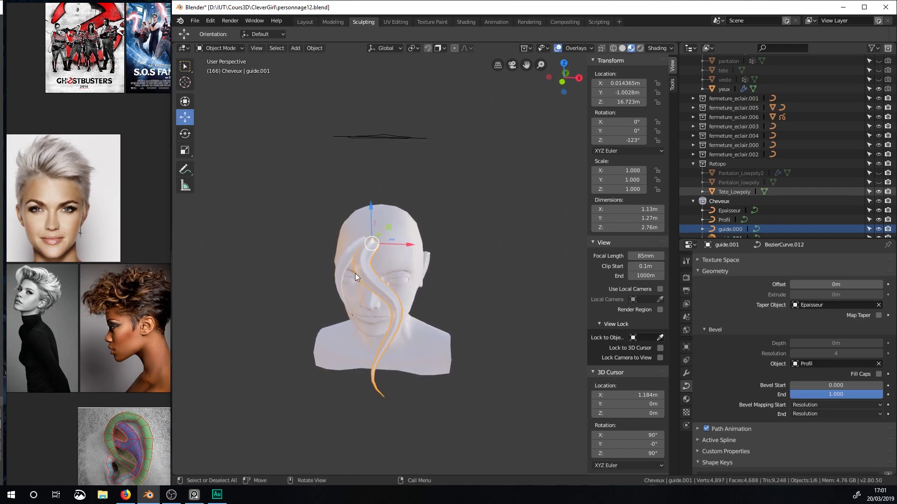
Move a control point of the Profil curve in Edit Mode to alter the strands' cross-section.
middle_click_drag(379, 265, 269, 182)
middle_click_drag(326, 215, 417, 194)
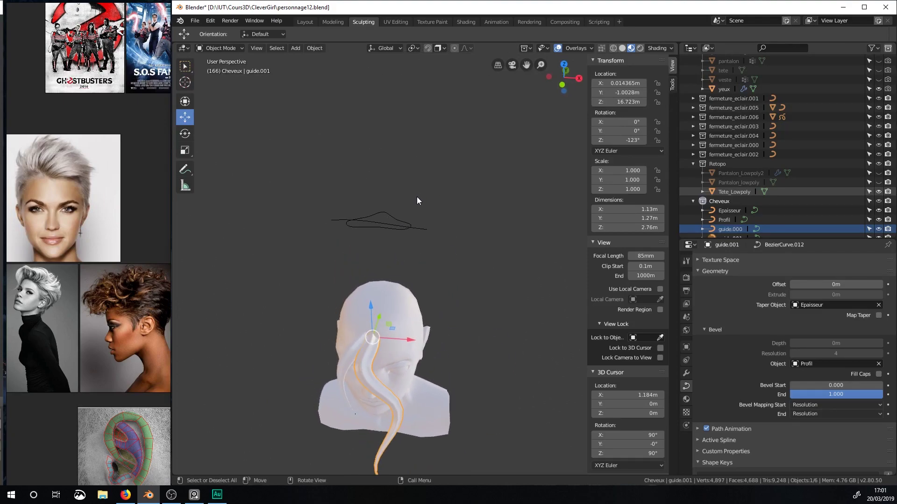
left_click(396, 229)
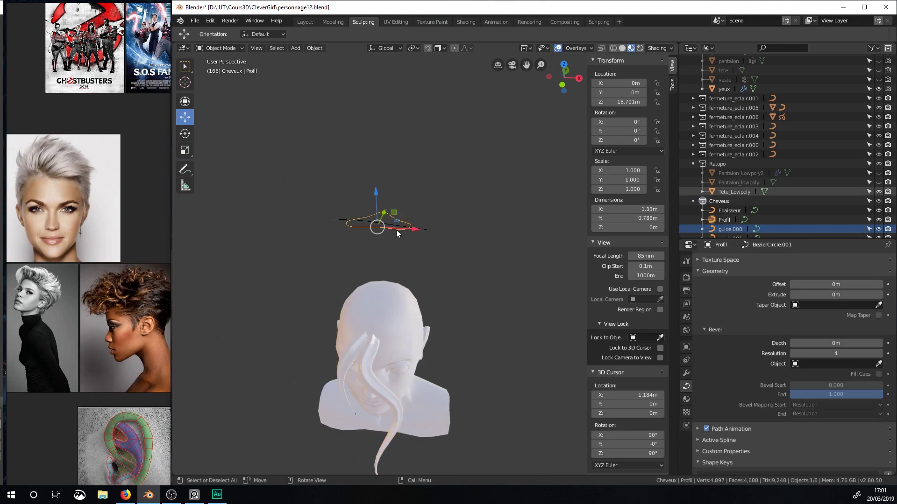
scroll(396, 248, "up", 4)
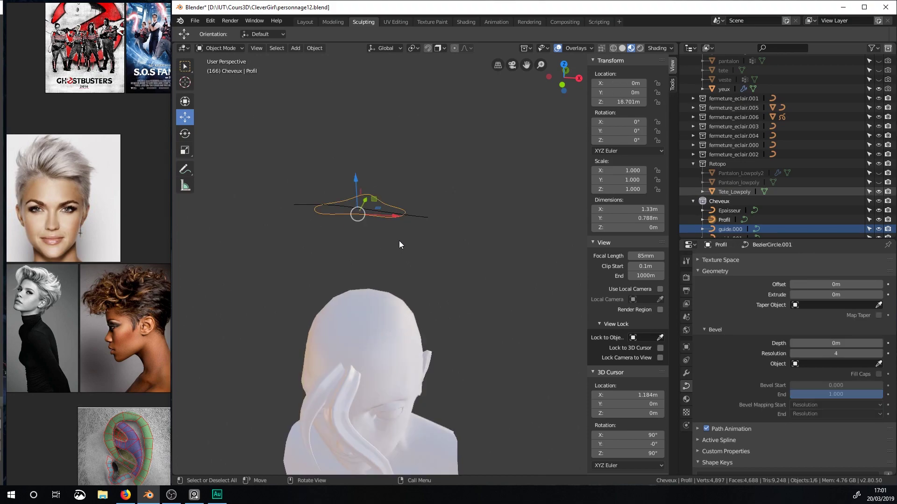
key("Tab")
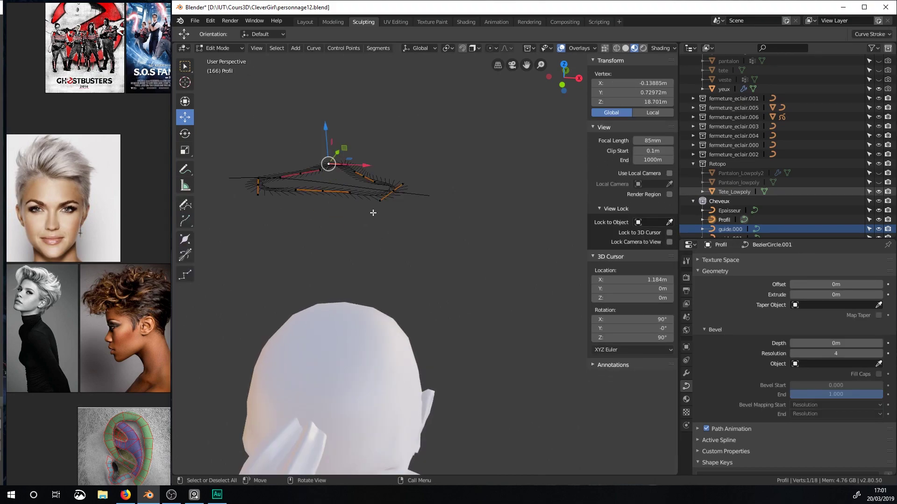
left_click(301, 173)
middle_click_drag(355, 138, 300, 189, "shift")
left_click_drag(260, 209, 359, 234)
left_click(304, 238)
mouse_move(359, 234)
middle_mouse_down()
mouse_move(360, 222)
mouse_move(362, 230)
middle_mouse_up()
Flatten all points of the Profil curve by scaling them to 0 along Z.
key("a")
key("s")
key("z")
key("0")
key("Return")
Scale the whole Profil curve to about 0.212 along Y to make the strands thin and flat.
middle_click_drag(377, 183, 384, 192)
key("s")
key("y")
left_click(302, 259)
middle_click_drag(306, 258, 332, 239)
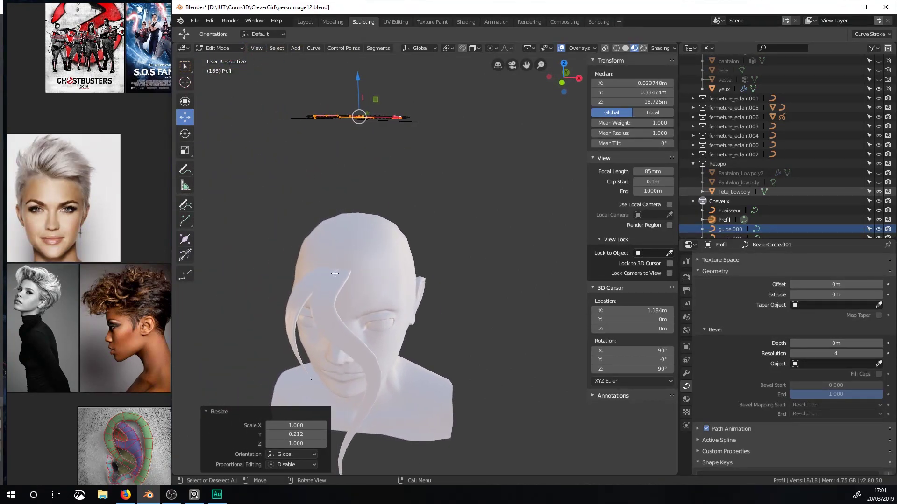
Scale the Profil curve by about 4.12 along Y to thicken the strands, and return to Object Mode.
scroll(338, 318, "up", 5)
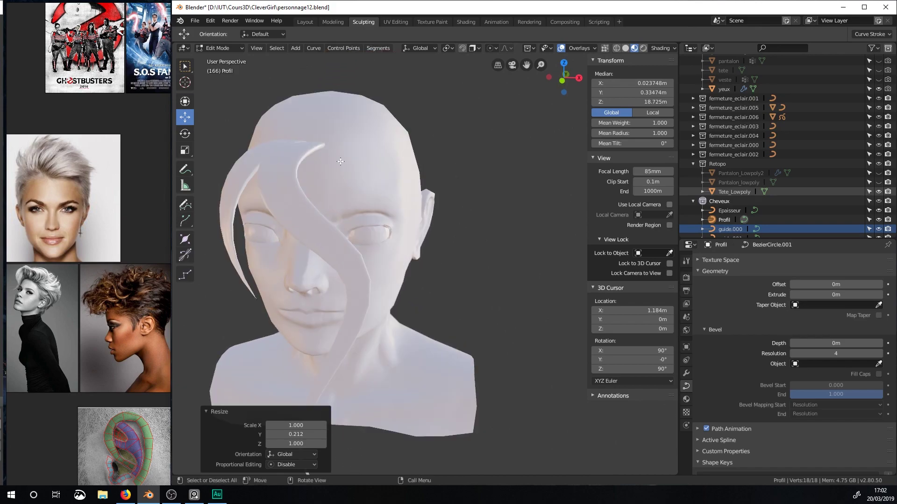
middle_click_drag(336, 212, 372, 285)
scroll(387, 265, "down", 3)
middle_click_drag(321, 308, 424, 252, "shift")
key("s")
key("y")
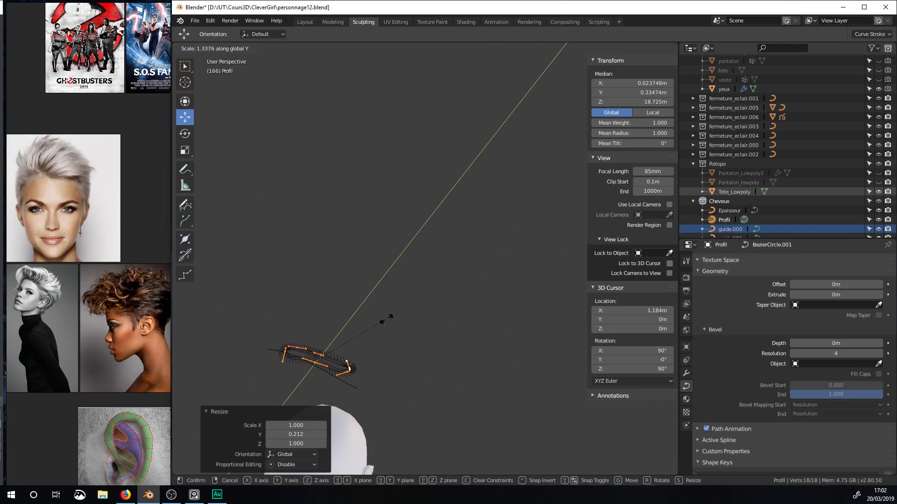
left_click(488, 252)
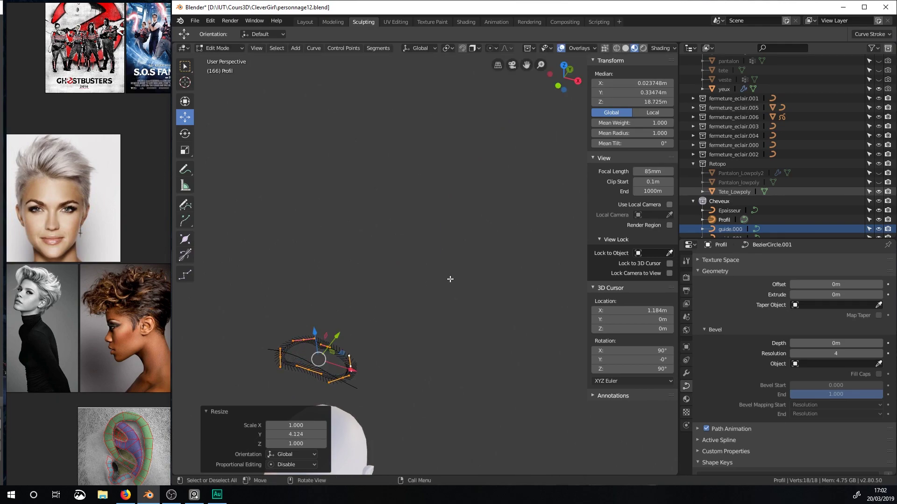
key("Tab")
Convert the guide.001 strand from a curve to a mesh.
scroll(439, 286, "down", 2)
middle_click_drag(435, 287, 415, 234)
scroll(398, 285, "up", 3)
middle_click_drag(398, 286, 414, 211)
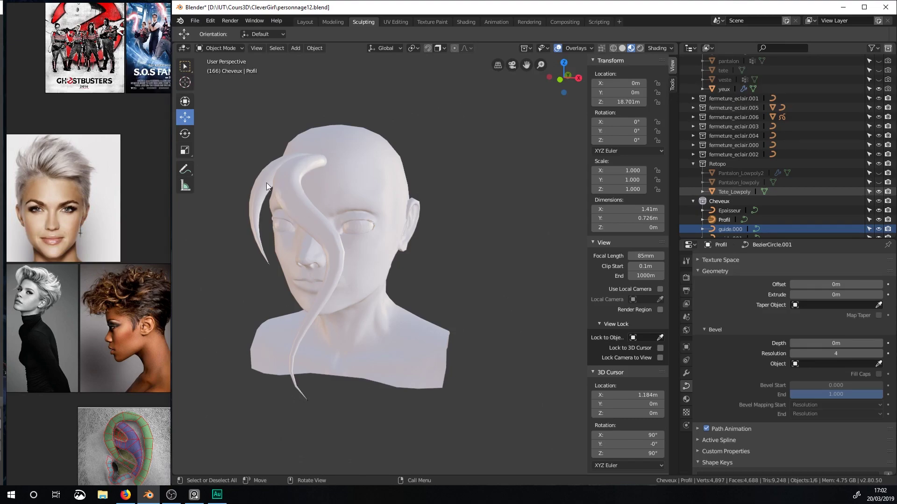
left_click(305, 210)
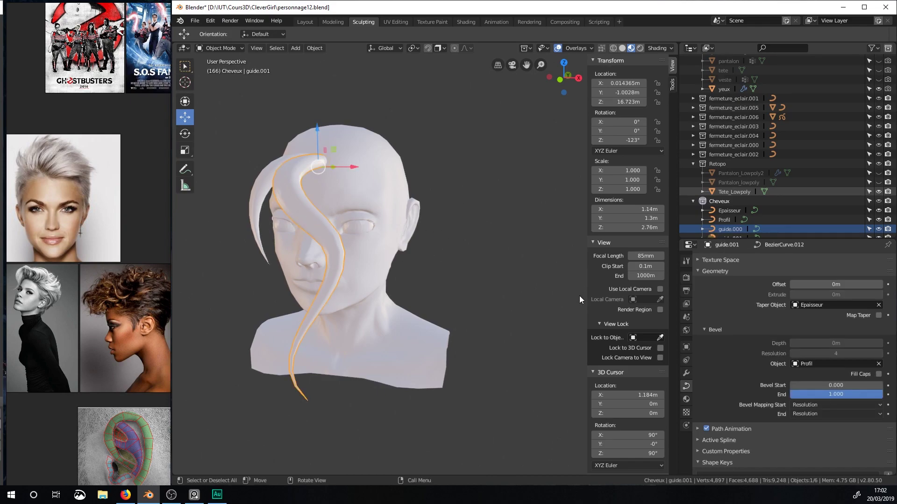
left_click(686, 373)
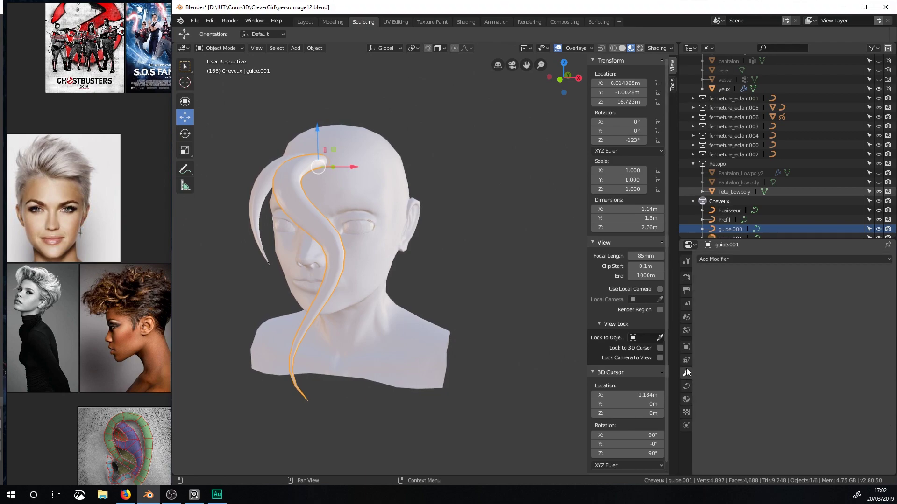
left_click(308, 49)
mouse_move(345, 290)
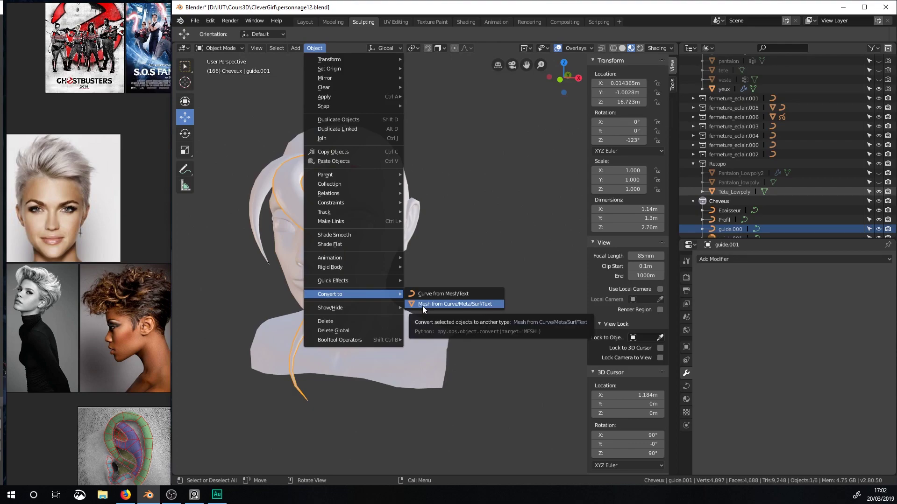
left_click(455, 304)
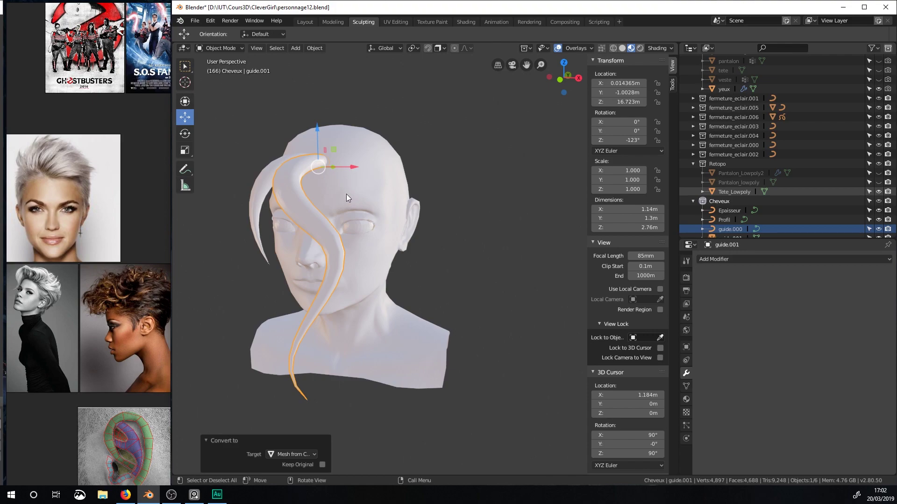
Open the converted guide.001 strand in Edit Mode and examine its mesh topology.
key("Tab")
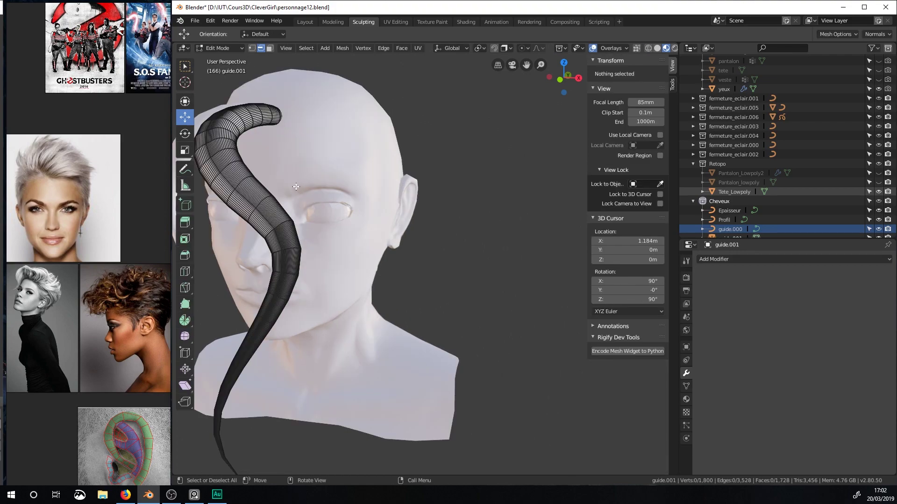
middle_click_drag(286, 242, 360, 227, "shift")
middle_click_drag(360, 227, 367, 226)
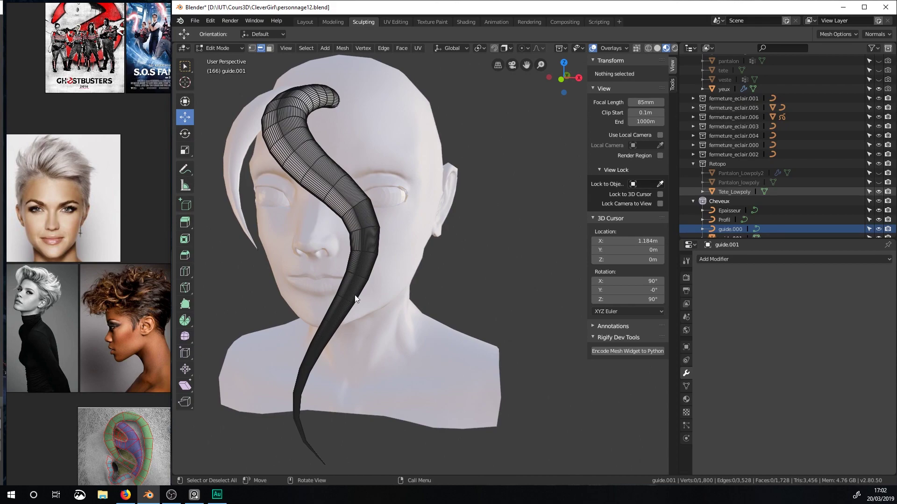
Return to Object Mode with solid shading, then add a Subdivision Surface modifier to the guide.001 strand and apply it.
key("Tab")
left_click(623, 49)
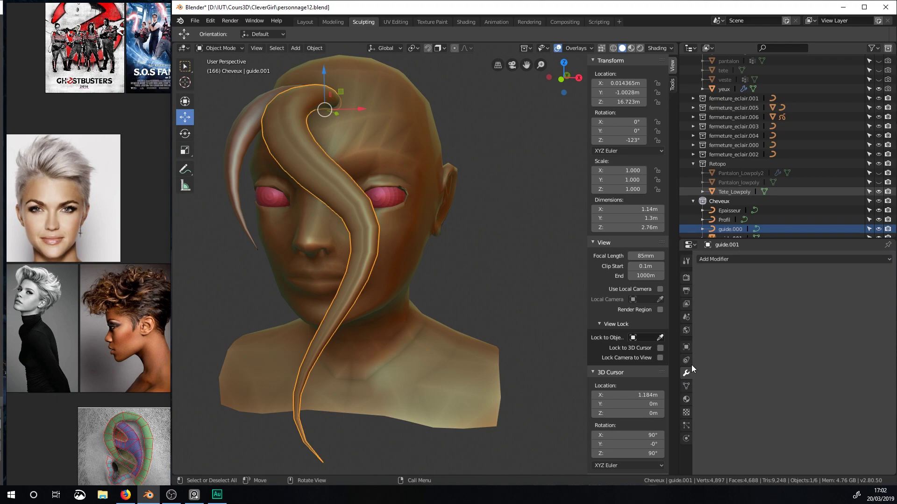
left_click(713, 259)
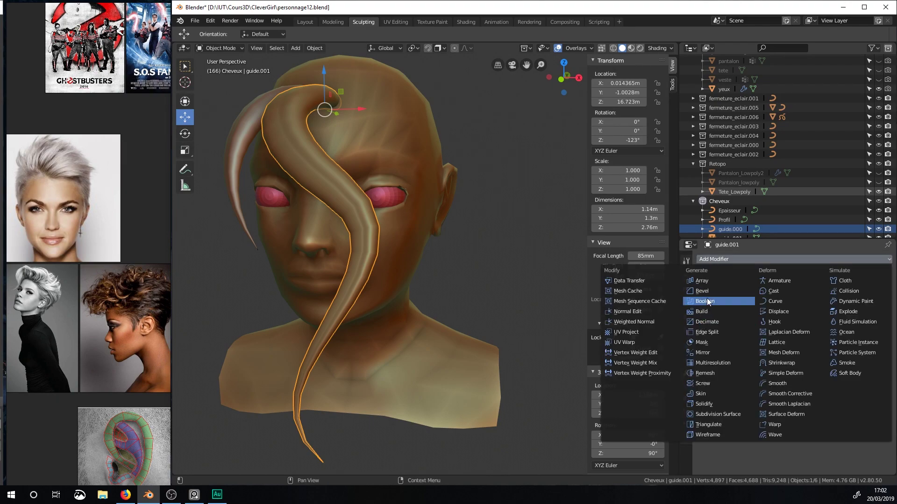
left_click(728, 416)
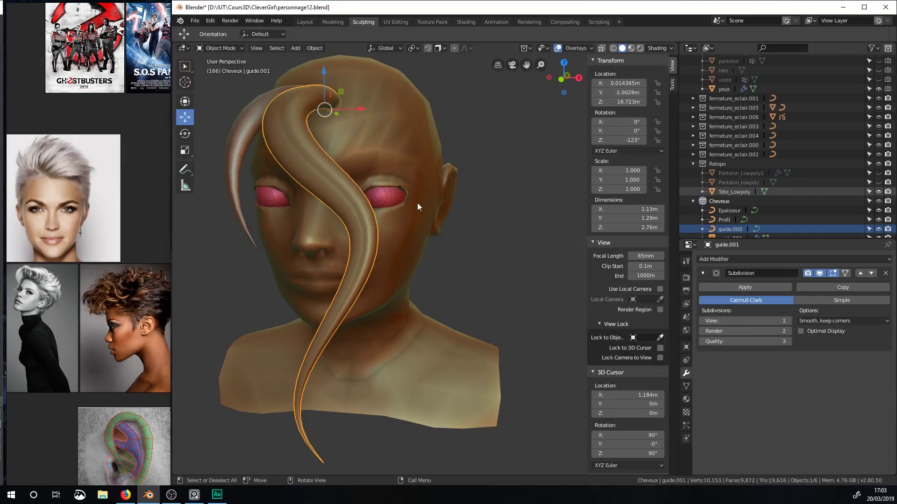
left_click(757, 289)
scroll(309, 128, "up", 3)
scroll(308, 128, "down", 3)
Put the guide.001 strand in Sculpt Mode and choose the Crease brush with a 7 px radius.
left_click(261, 34)
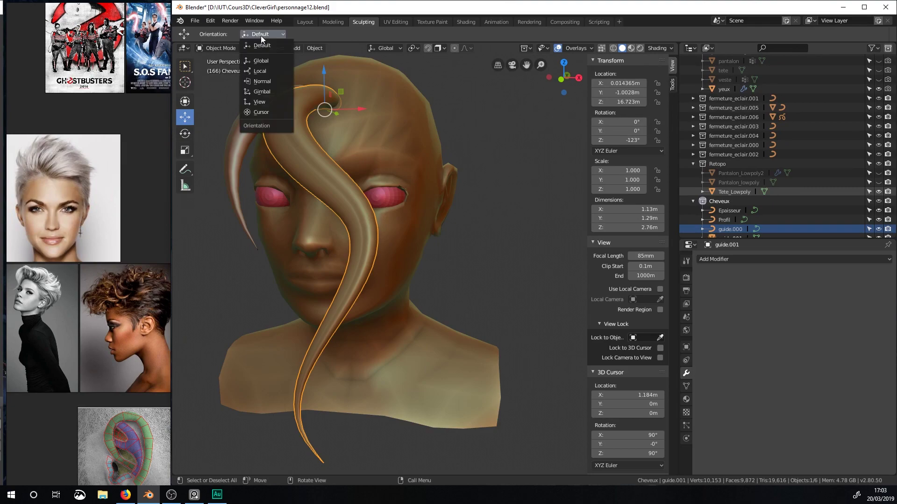
left_click(222, 47)
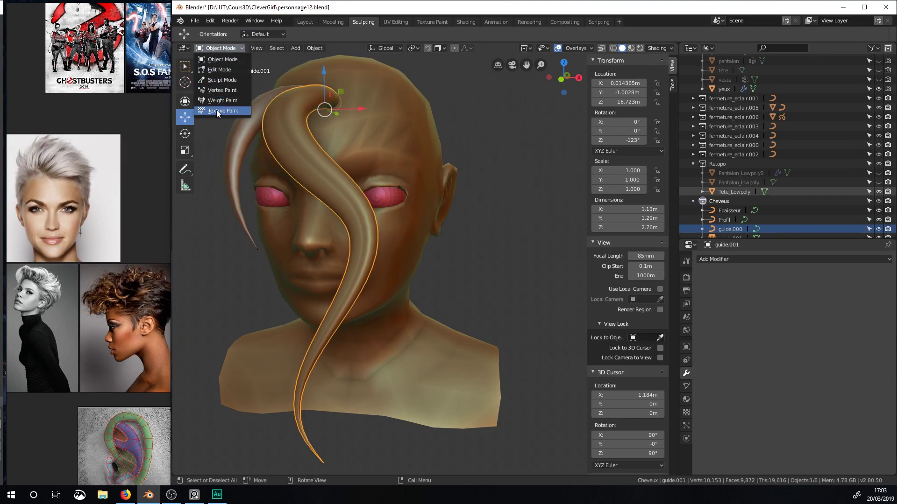
left_click(220, 80)
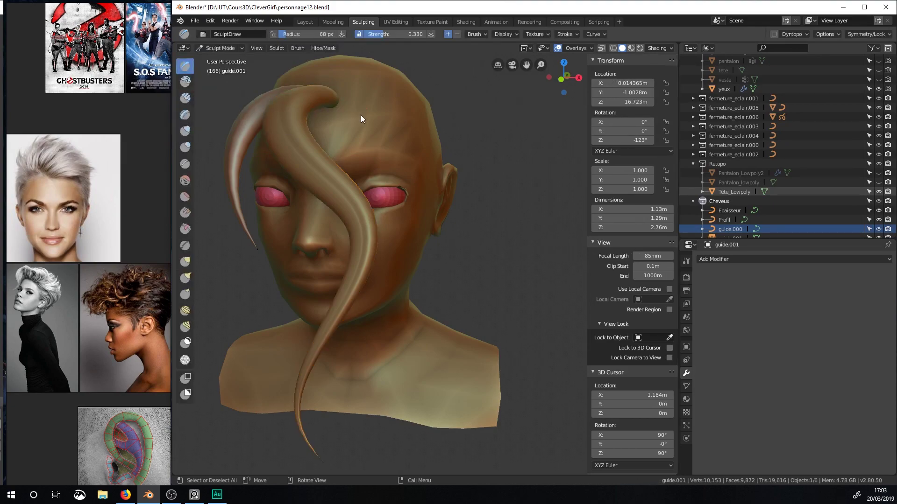
left_click(184, 163)
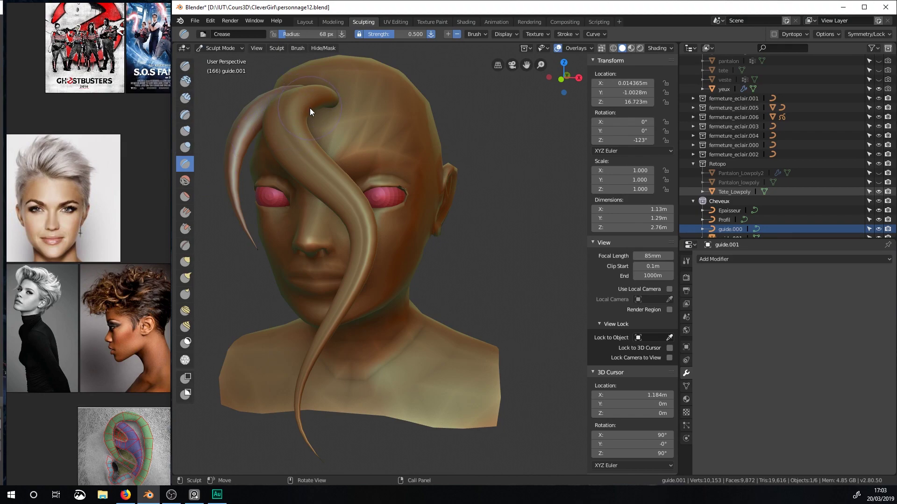
key("f")
left_click(287, 108)
Set the Crease brush's autosmooth to 0.485 and enable Dyntopo for the strand.
left_click(476, 34)
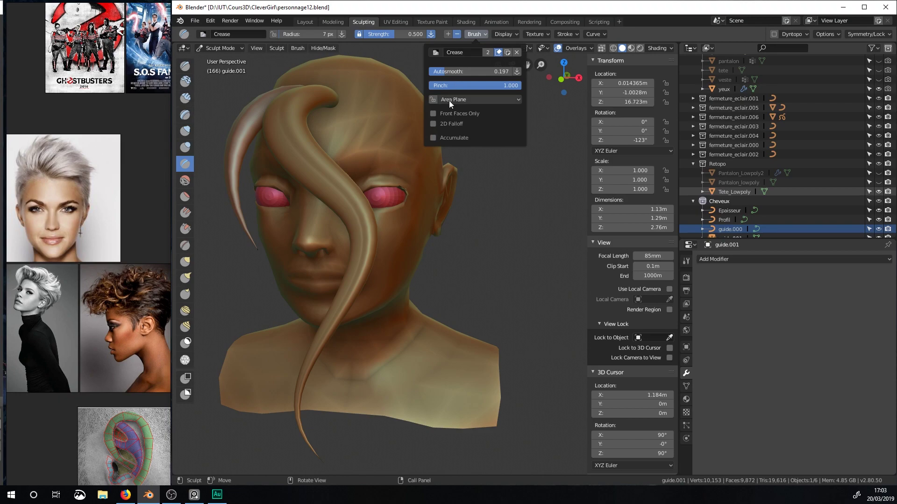
left_click_drag(467, 71, 511, 71)
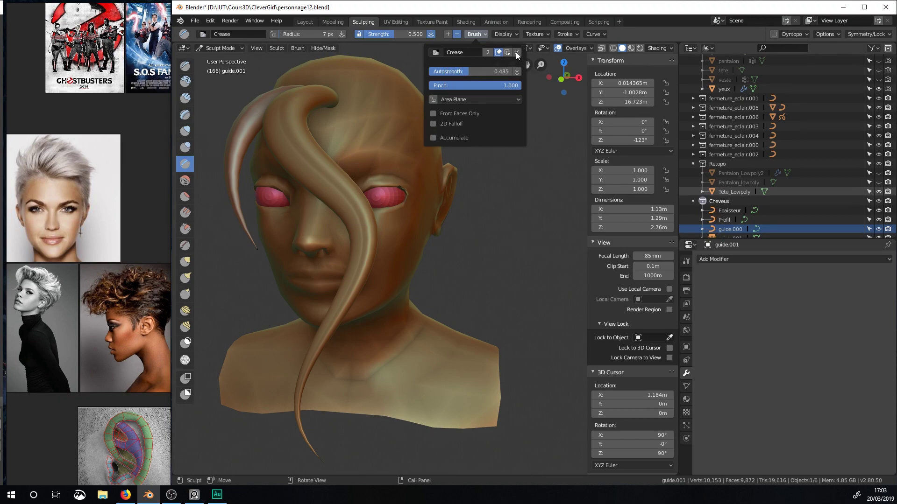
left_click(567, 35)
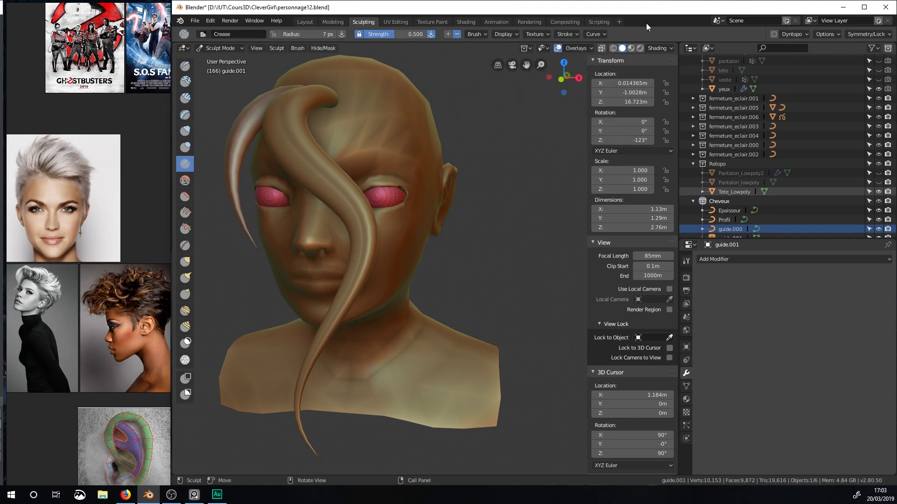
left_click(774, 35)
left_click(789, 34)
left_click(822, 72)
left_click(815, 94)
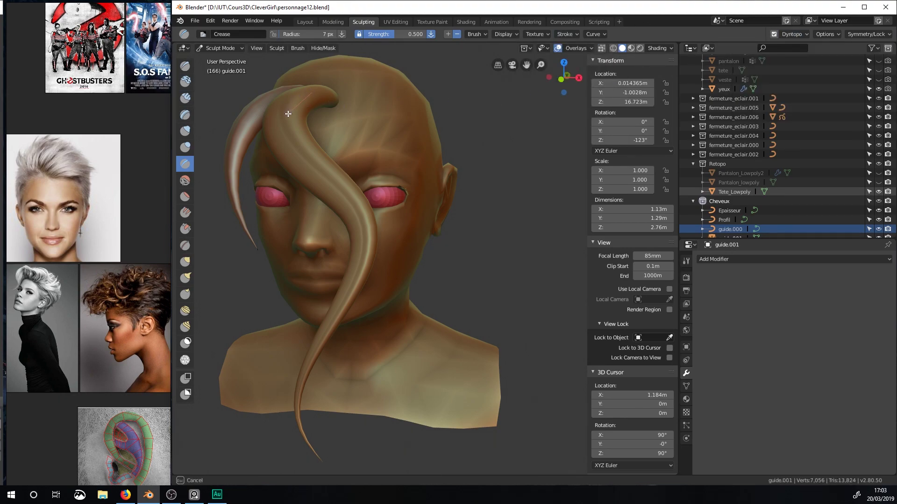
Sculpt long crease strokes along the guide.001 strand, following its curve from the forehead down past the eye.
mouse_move(262, 131)
left_mouse_down()
mouse_move(345, 203)
mouse_move(371, 243)
mouse_move(360, 299)
left_mouse_up()
left_click_drag(323, 92, 288, 105)
mouse_move(289, 154)
left_mouse_down()
mouse_move(308, 152)
mouse_move(359, 189)
mouse_move(376, 280)
left_mouse_up()
middle_click_drag(410, 242, 420, 234)
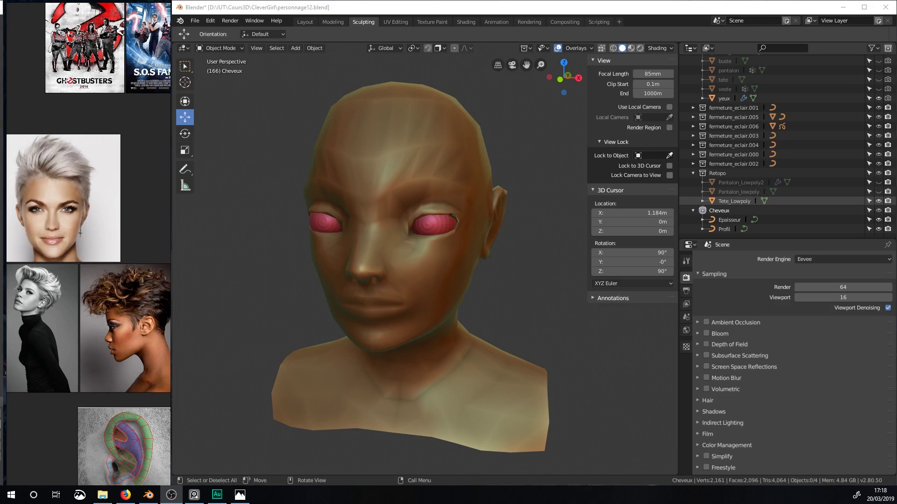
Switch to Firefox, maximize it and open the Unreal 4 photorealistic hair image from the "alpha hair textures" image results.
left_click(125, 495)
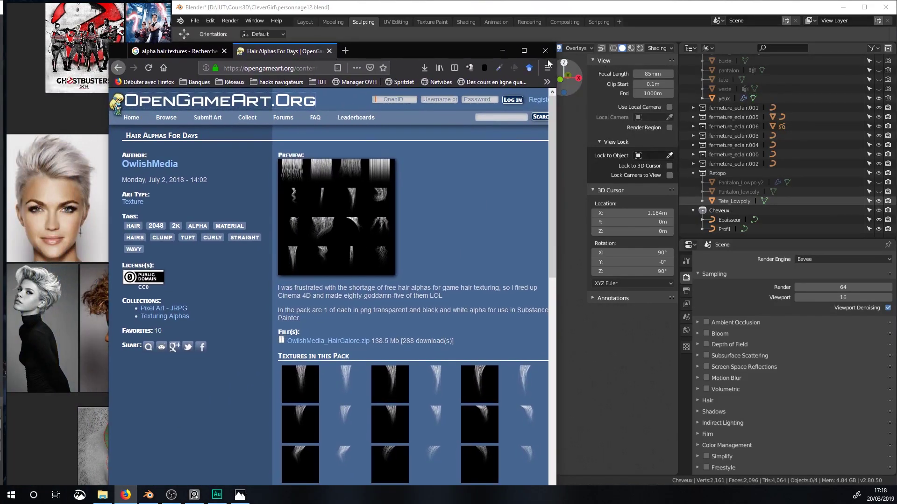
left_click(523, 50)
left_click(49, 8)
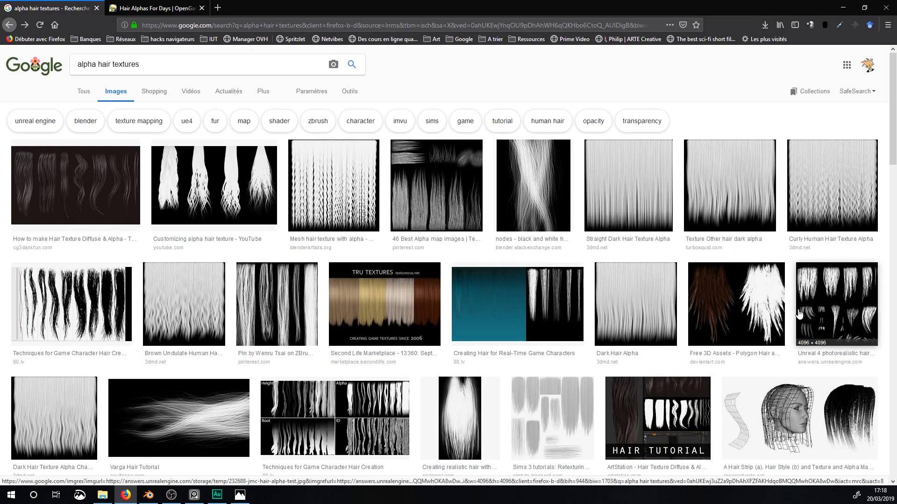
left_click(842, 337)
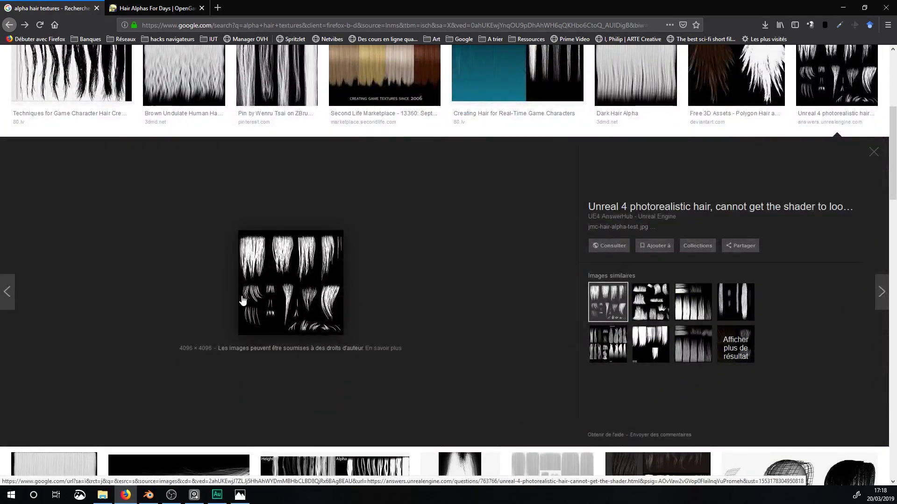
left_click(274, 303)
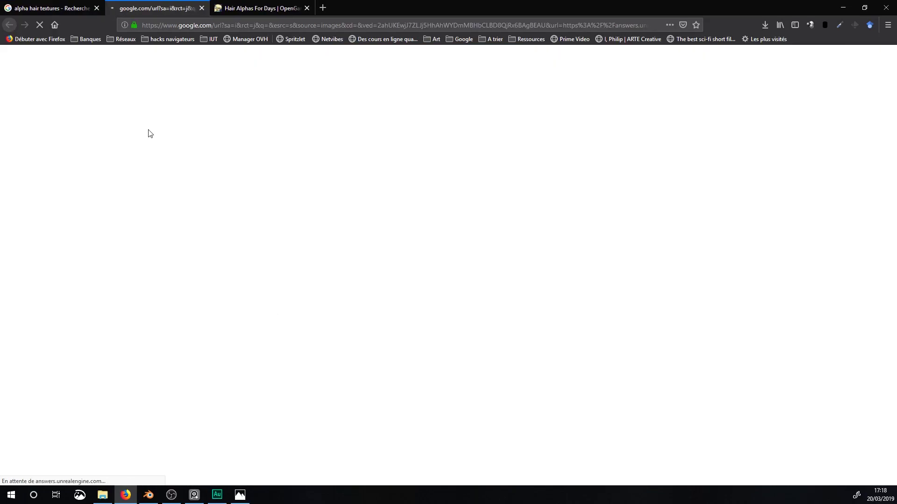
left_click(84, 12)
Browse the textures of the Hair Alphas For Days pack on OpenGameArt.
left_click(240, 8)
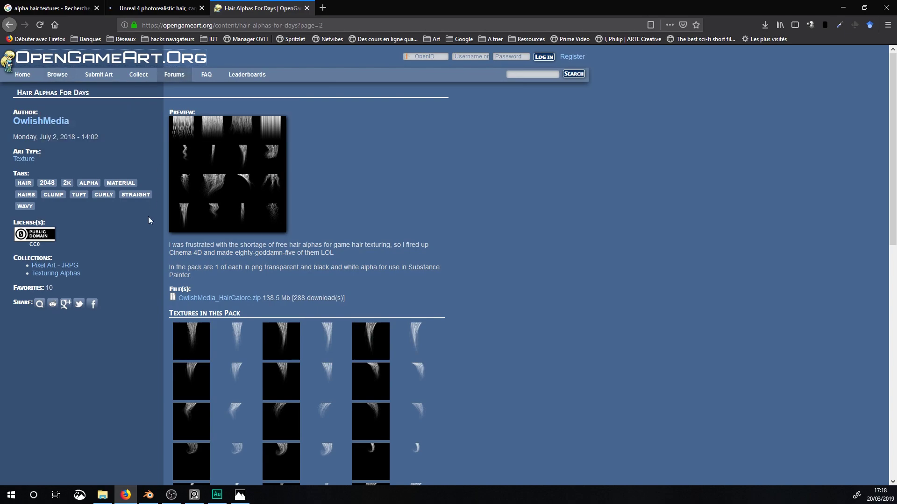
scroll(210, 282, "down", 5)
scroll(215, 292, "up", 3)
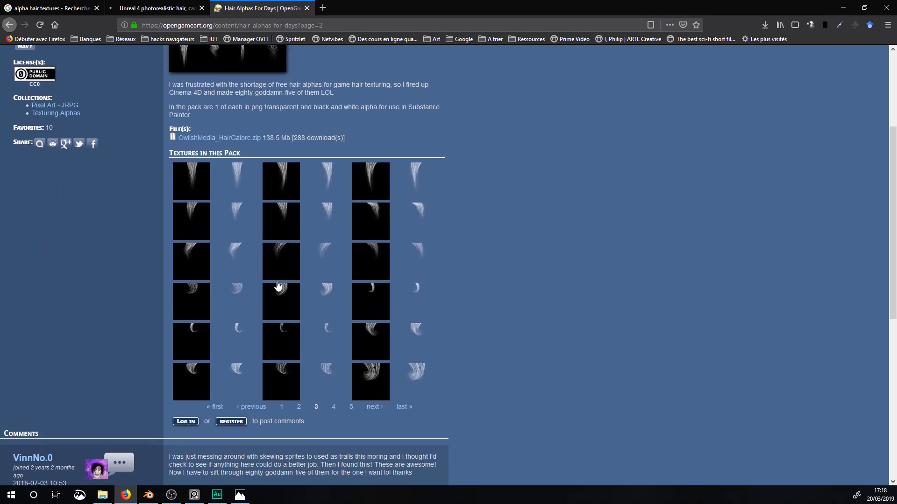
scroll(275, 306, "down", 2)
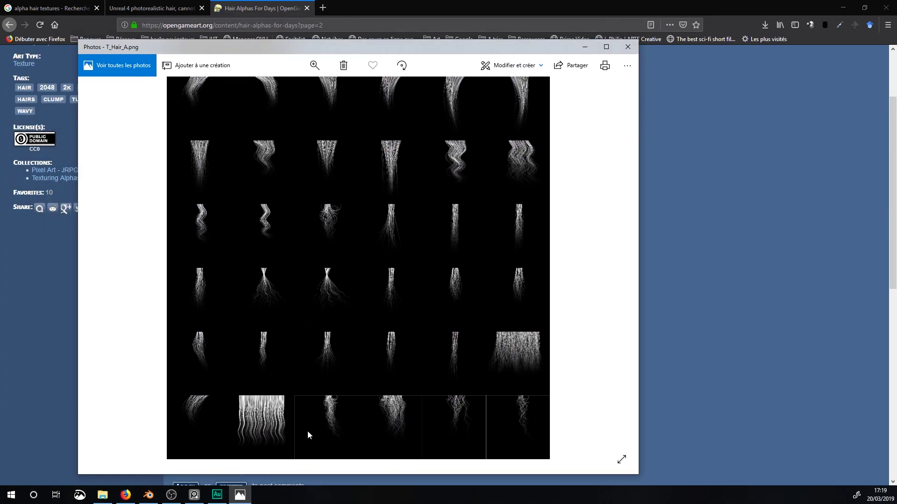
Examine the hair alpha atlas T_Hair_A.png in Photos, then move the image viewer and browser windows away from the Blender window.
scroll(247, 314, "down", 1)
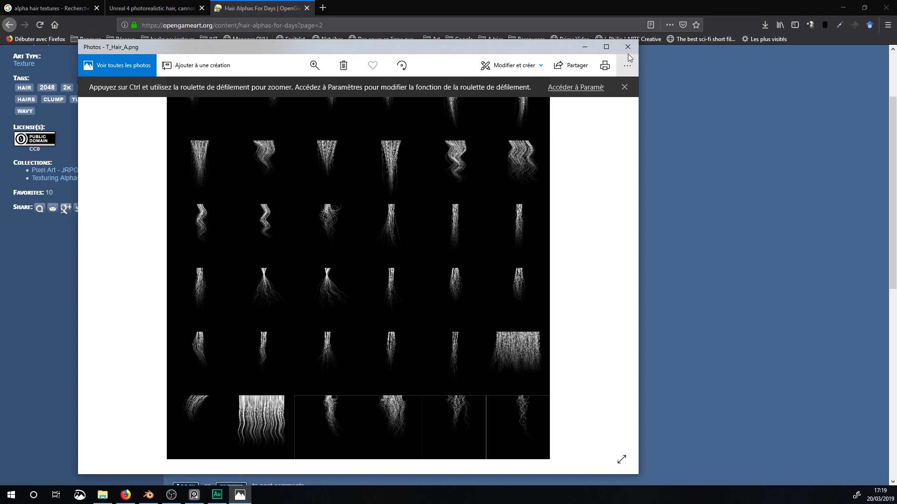
left_click_drag(322, 47, 0, 45)
left_click_drag(379, 7, 0, 9)
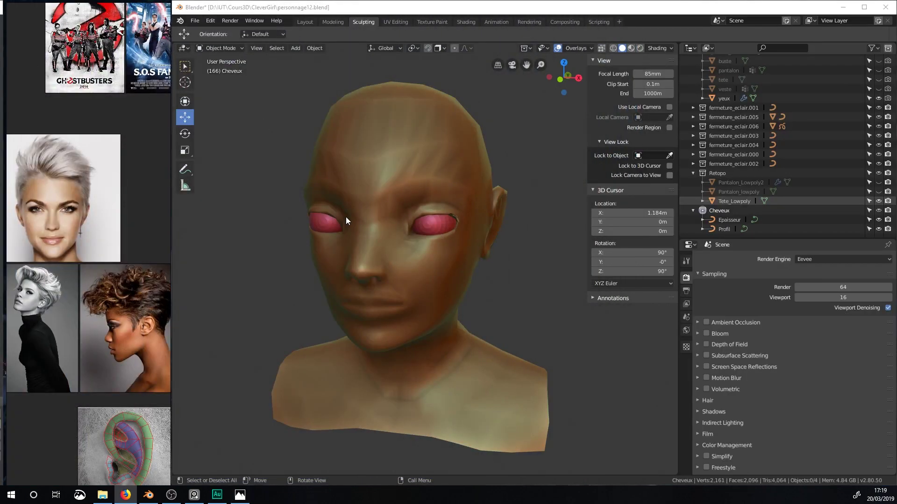
Split the 3D viewport into two stacked views and delete the Profil and Epaisseur curves above the head.
left_click_drag(676, 44, 671, 201)
scroll(490, 308, "down", 5)
middle_click_drag(491, 312, 432, 312)
left_click(430, 300)
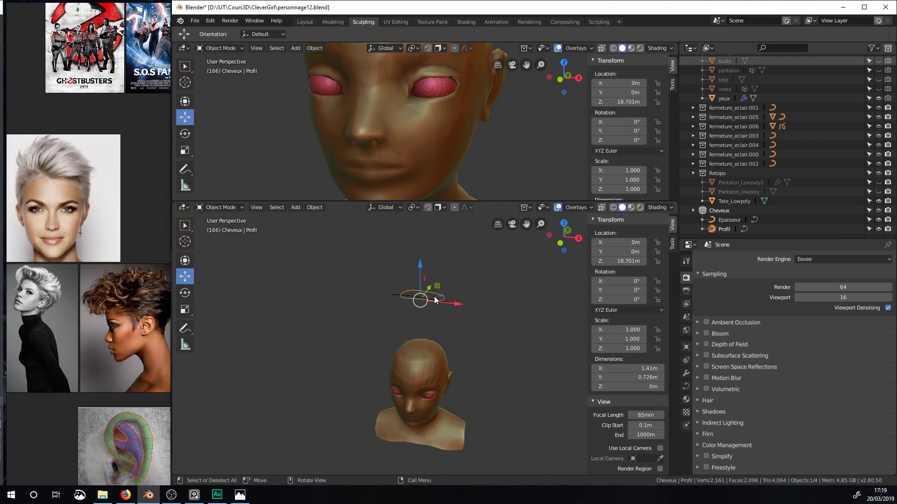
key("Delete")
left_click(422, 298)
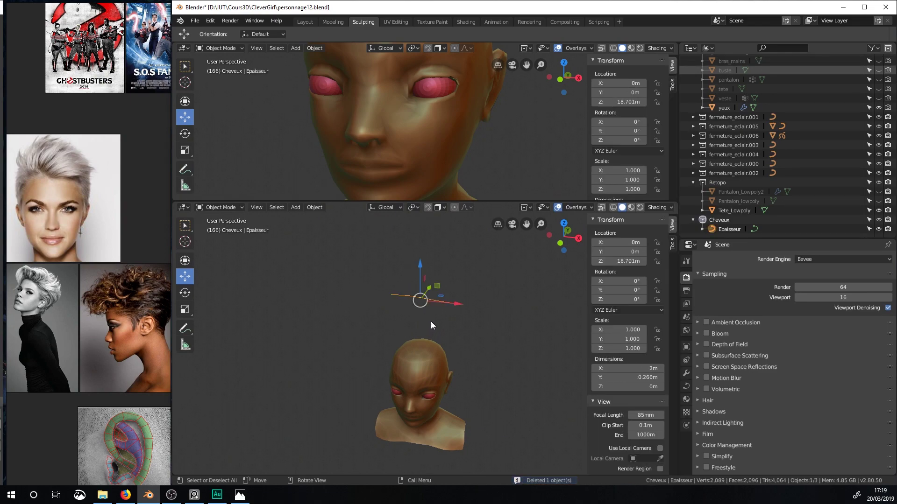
key("Delete")
key("Delete")
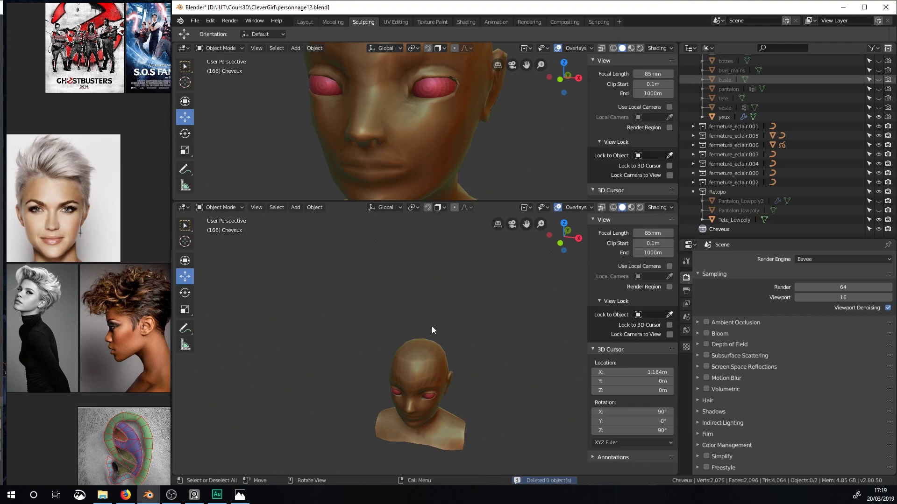
Make Cheveux the active collection and add a plane mesh to it.
scroll(434, 332, "down", 3)
left_click(719, 229)
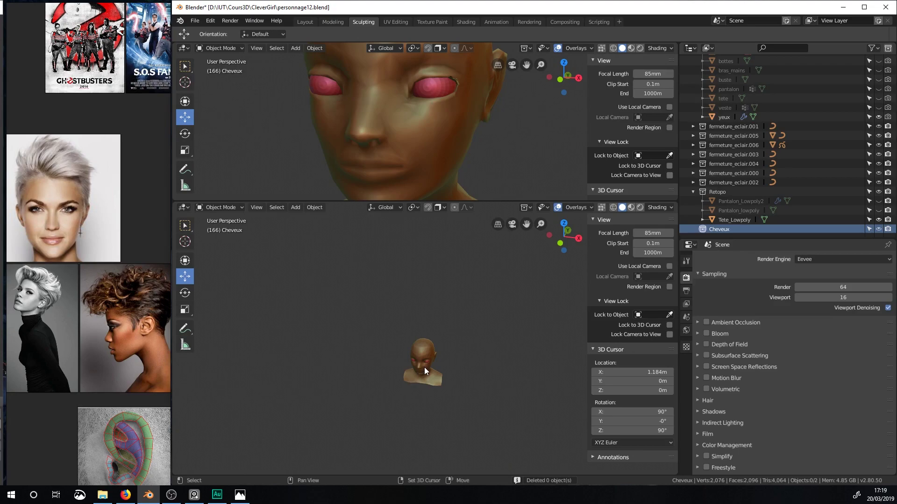
key("shift+a")
mouse_move(435, 310)
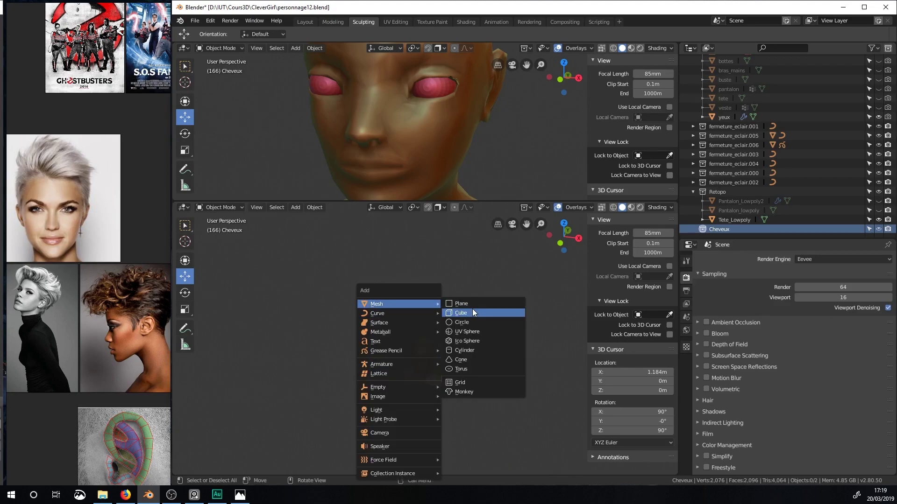
left_click(472, 305)
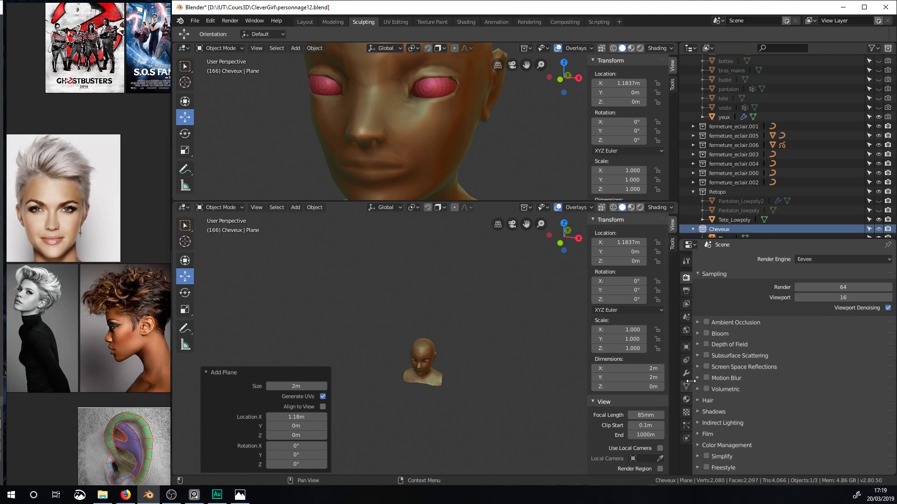
Create a new material on the plane and name it M_Hair.
left_click(686, 399)
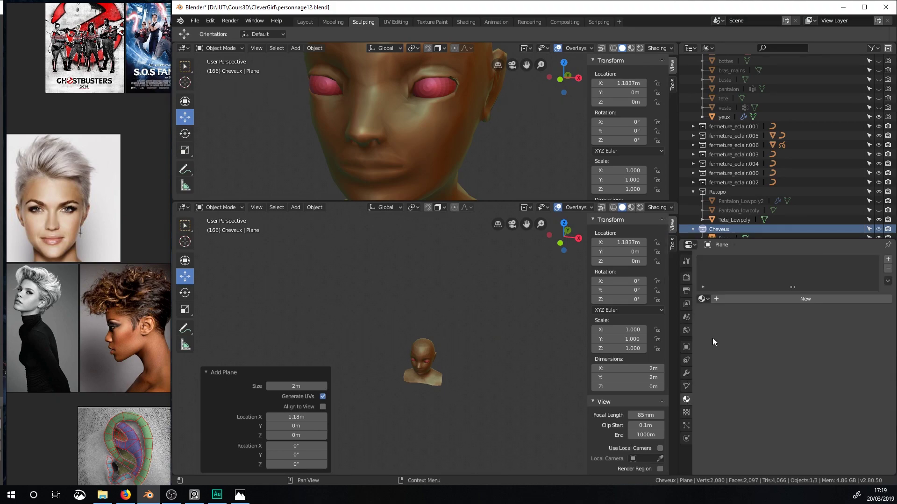
left_click(730, 298)
left_click(730, 299)
type("M_Hai")
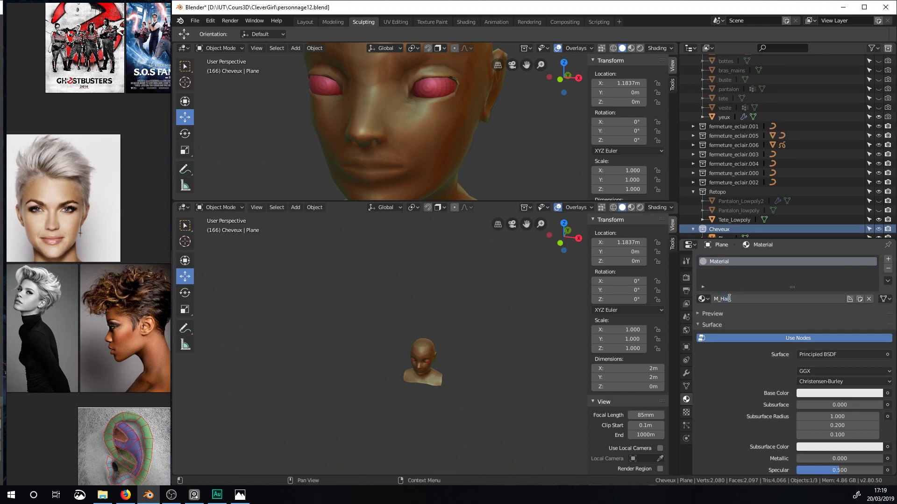
type("r")
key("Return")
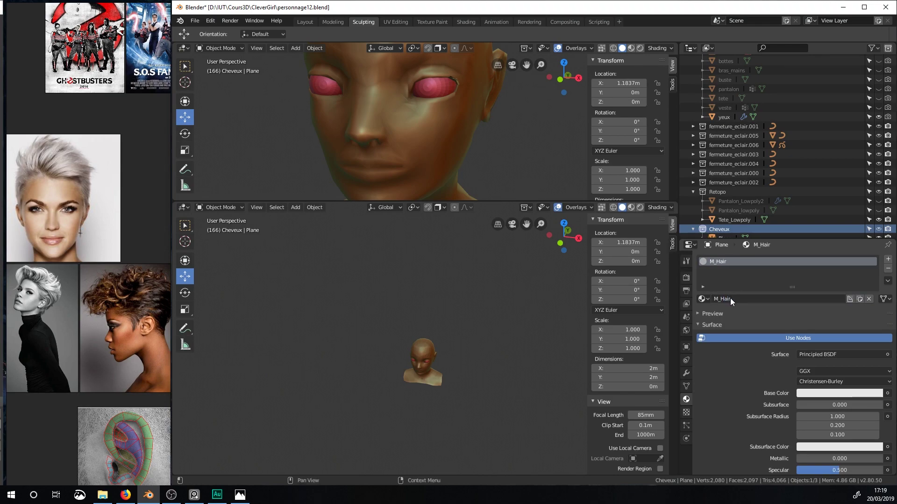
Change the upper viewport to the Shader Editor, enlarge it, and space the Material Output node away from the Principled BSDF.
left_click(183, 48)
left_click(203, 114)
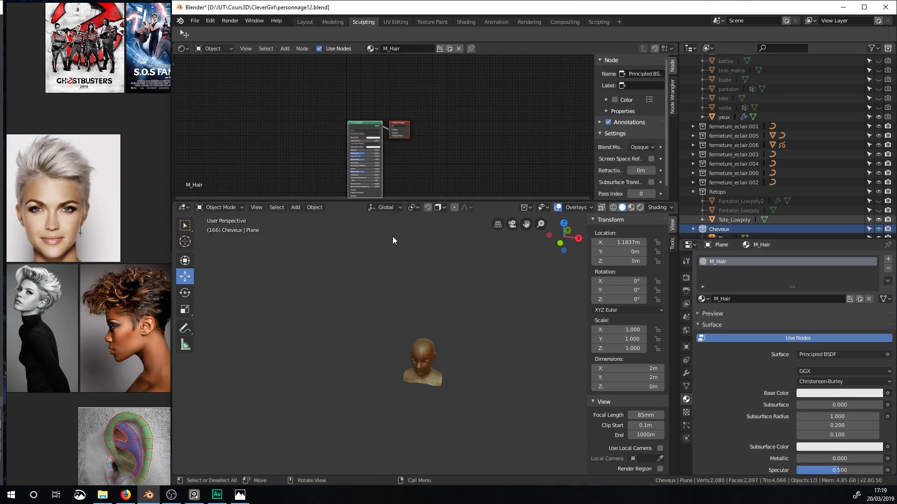
left_click_drag(377, 203, 377, 338)
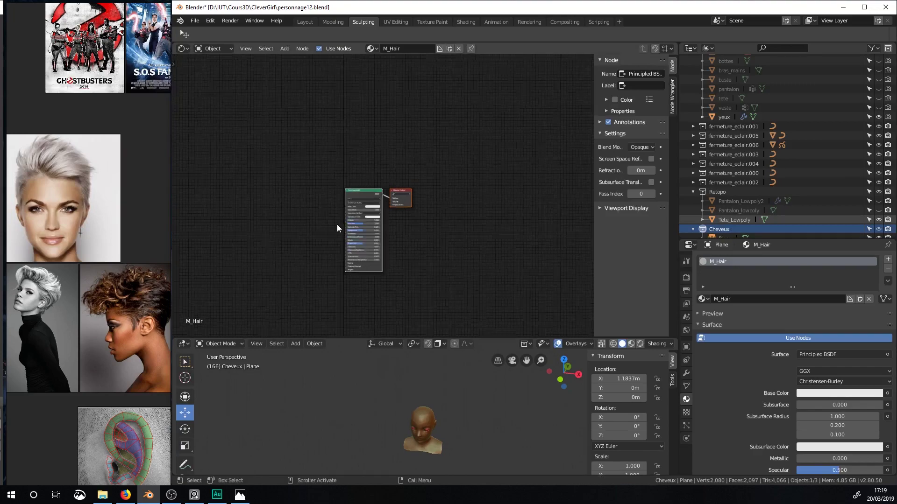
scroll(345, 226, "up", 4)
scroll(344, 226, "up", 2)
left_click_drag(427, 183, 429, 179)
left_click_drag(492, 188, 493, 188)
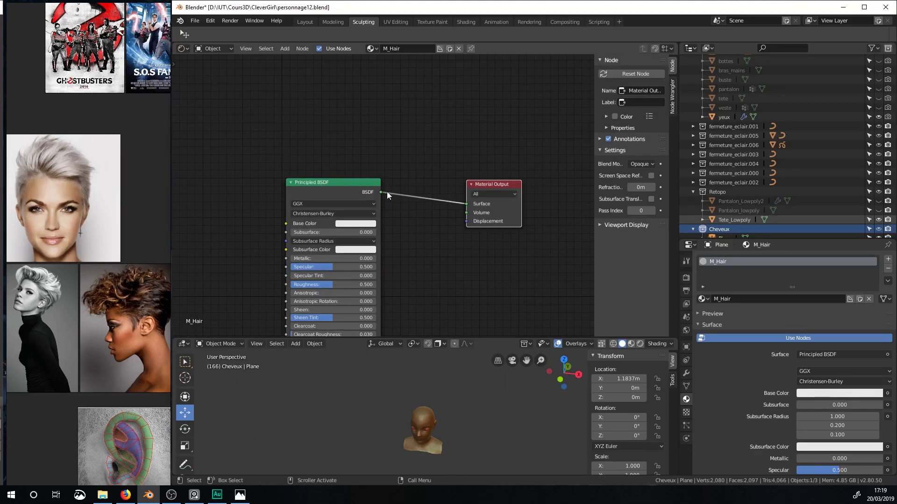
key("shift+a")
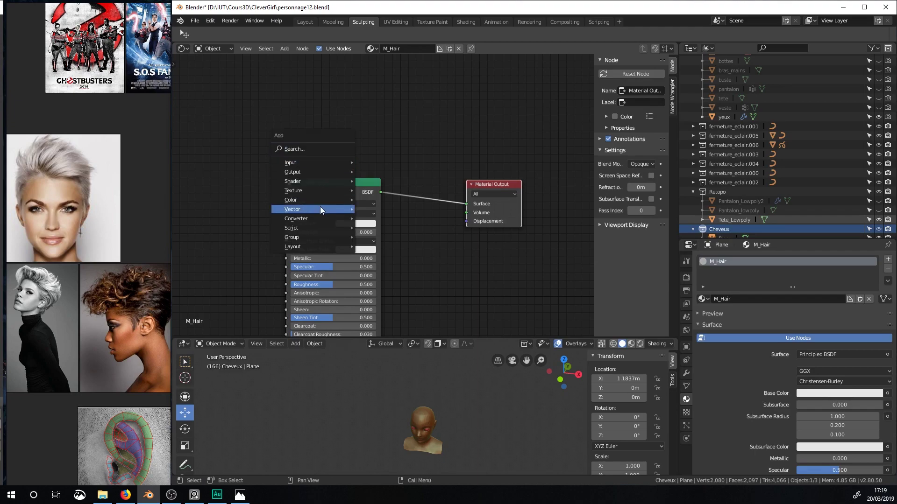
key("Escape")
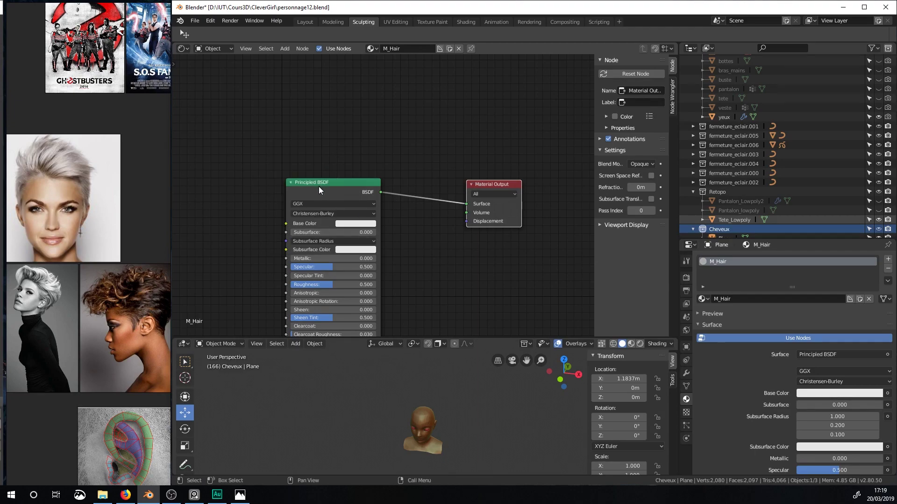
Add a Transparent BSDF node above the Principled BSDF in the M_Hair material.
left_click(311, 207)
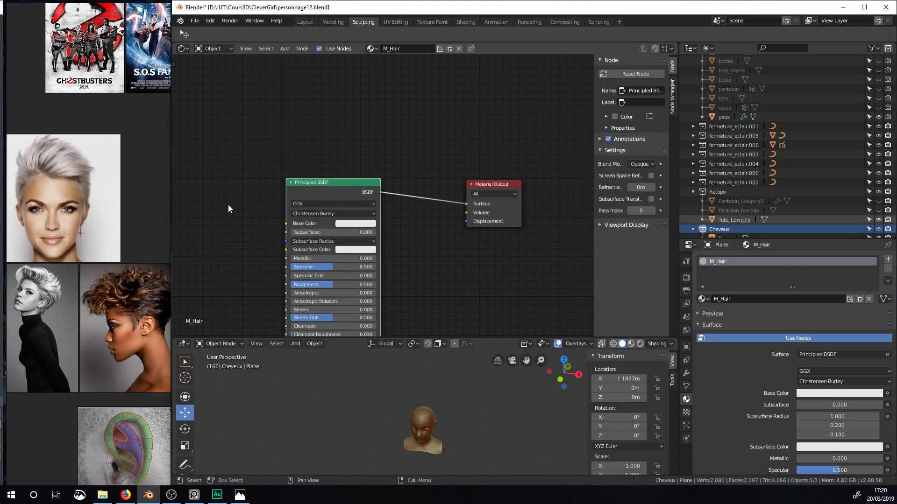
scroll(311, 178, "up", 1)
key("shift+a")
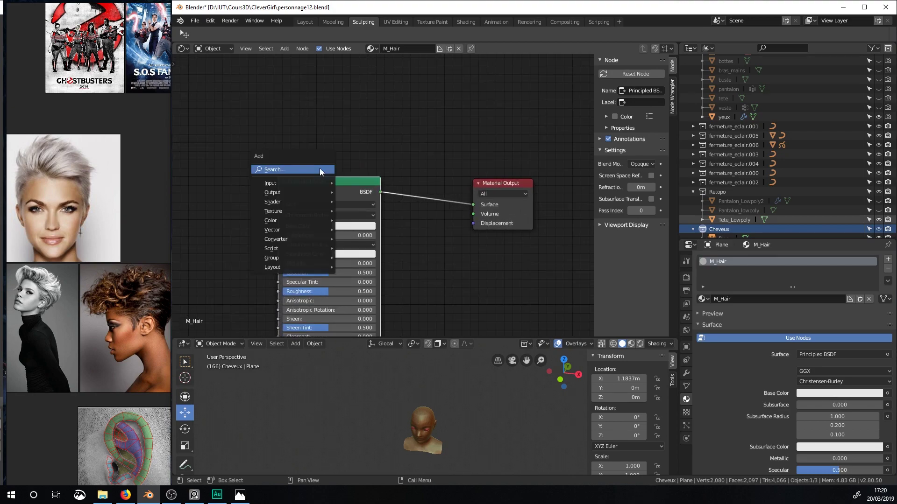
mouse_move(291, 205)
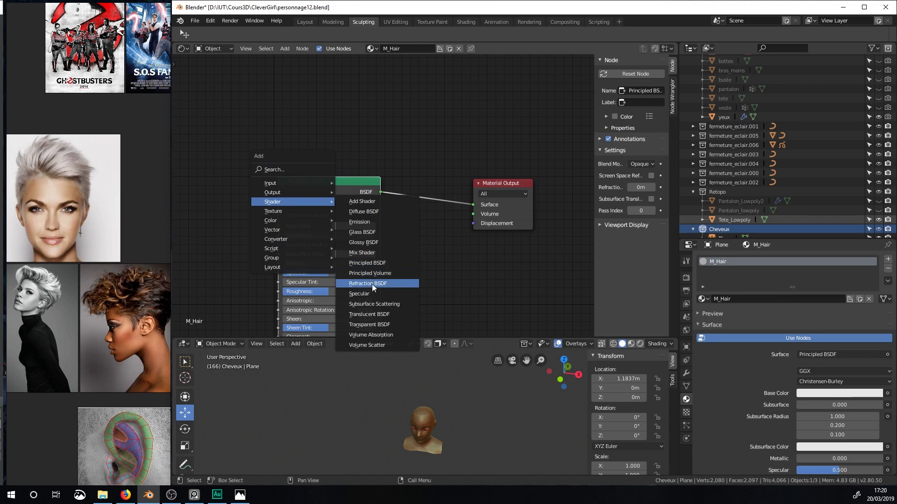
left_click(369, 325)
left_click(323, 140)
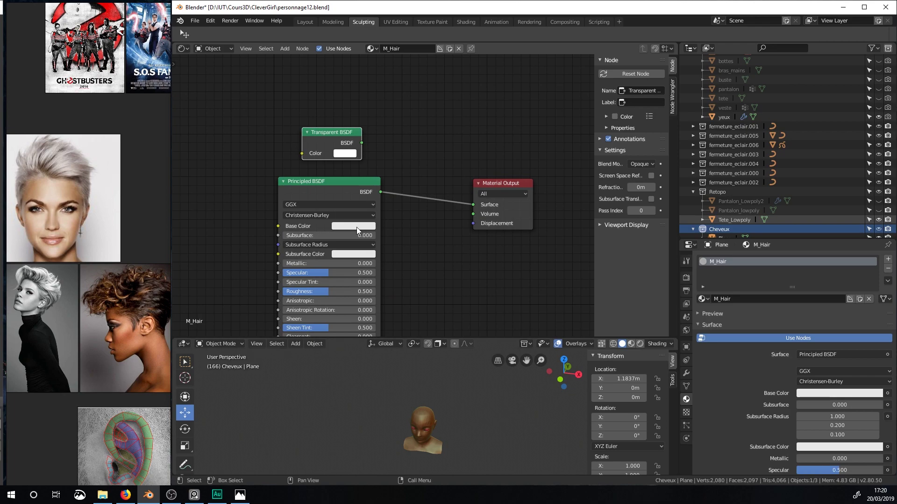
Add a Mix Shader node between the Transparent BSDF and the Material Output.
scroll(459, 405, "down", 8)
middle_click_drag(456, 402, 444, 468, "shift")
scroll(444, 468, "up", 4)
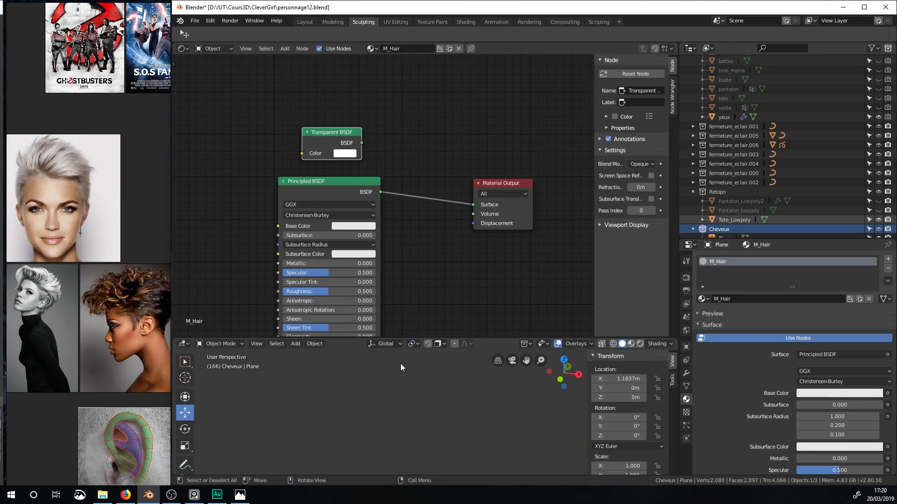
middle_click_drag(412, 372, 433, 359, "shift")
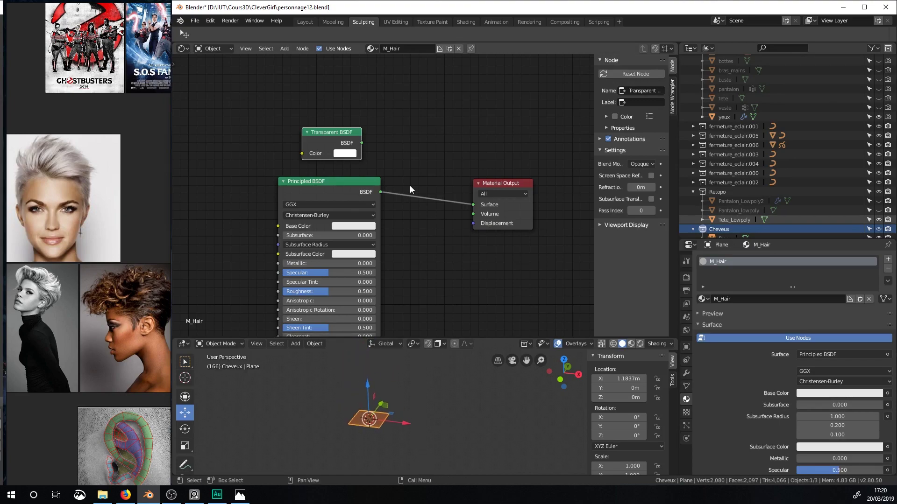
key("shift+a")
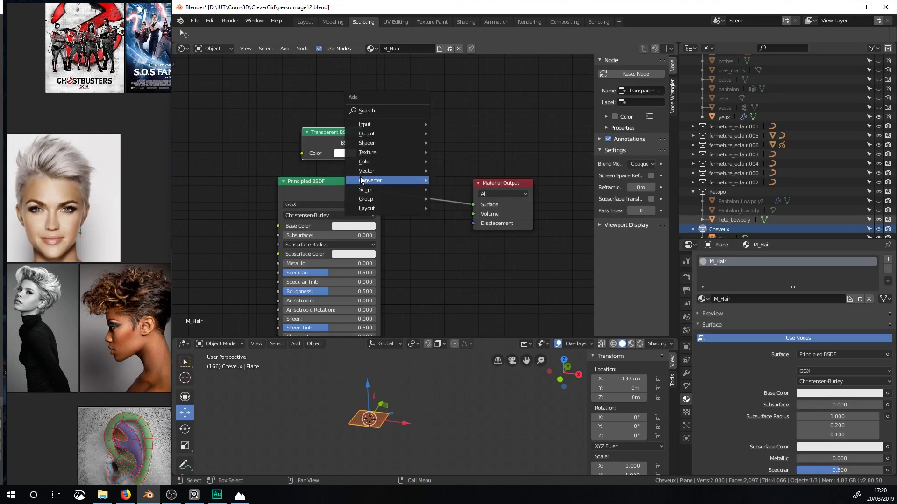
mouse_move(369, 143)
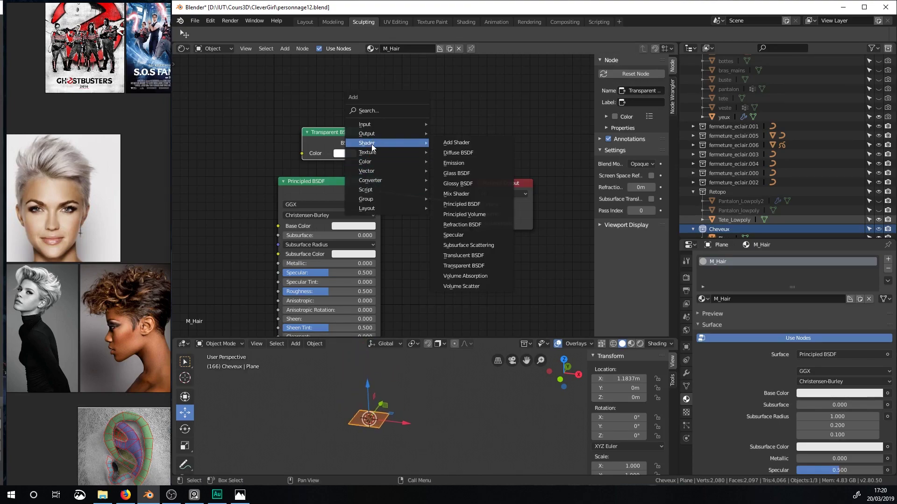
left_click(456, 194)
left_click(437, 149)
Connect the Transparent BSDF to the Mix Shader's first input, the Principled BSDF to its second, and its output to the Material Output's Surface.
left_click_drag(382, 192, 407, 171)
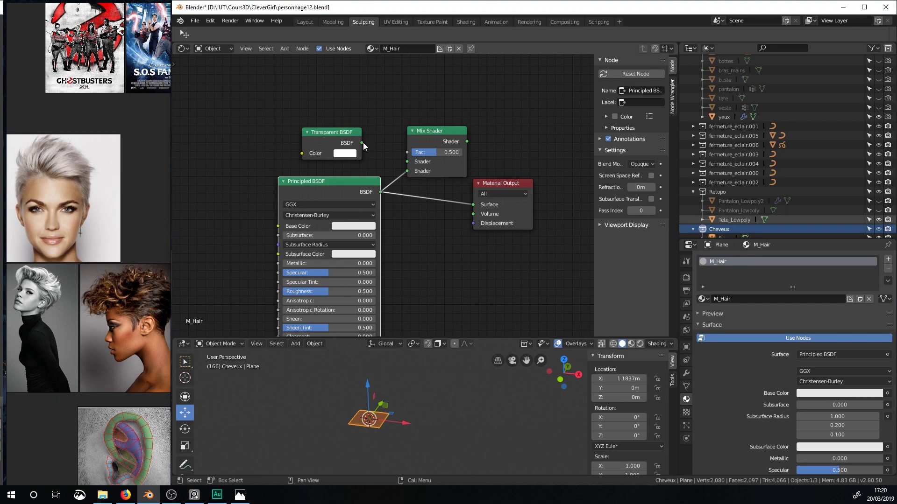
left_click_drag(361, 143, 408, 162)
left_click(471, 149)
left_click_drag(467, 142, 548, 147)
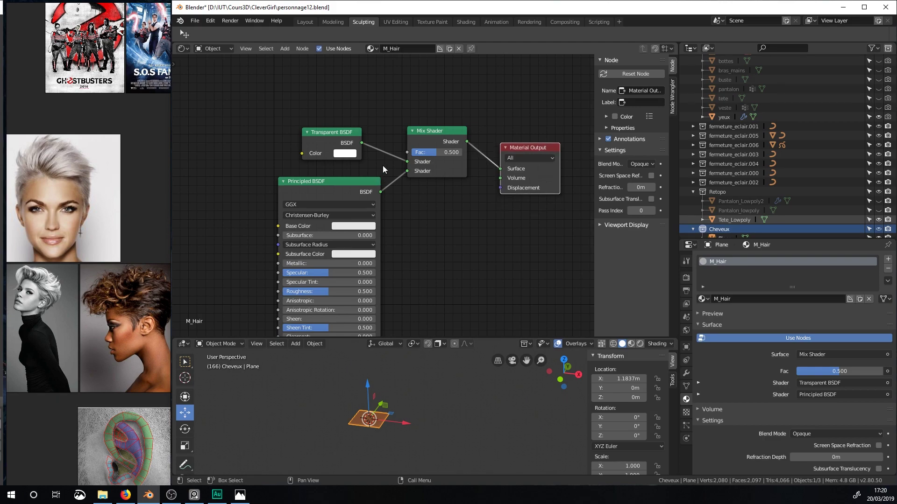
middle_click_drag(432, 192, 481, 220)
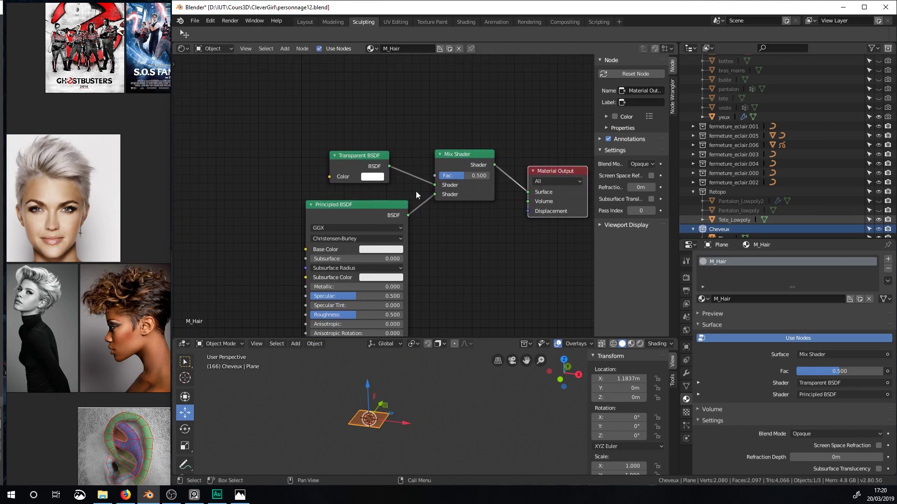
Switch the 3D viewport to material preview (LookDev) shading and save the file.
scroll(327, 423, "up", 2)
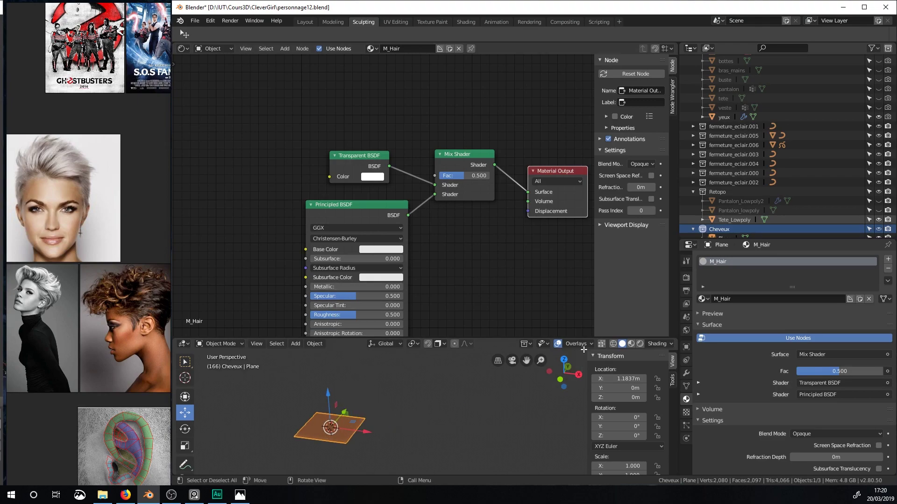
left_click(630, 345)
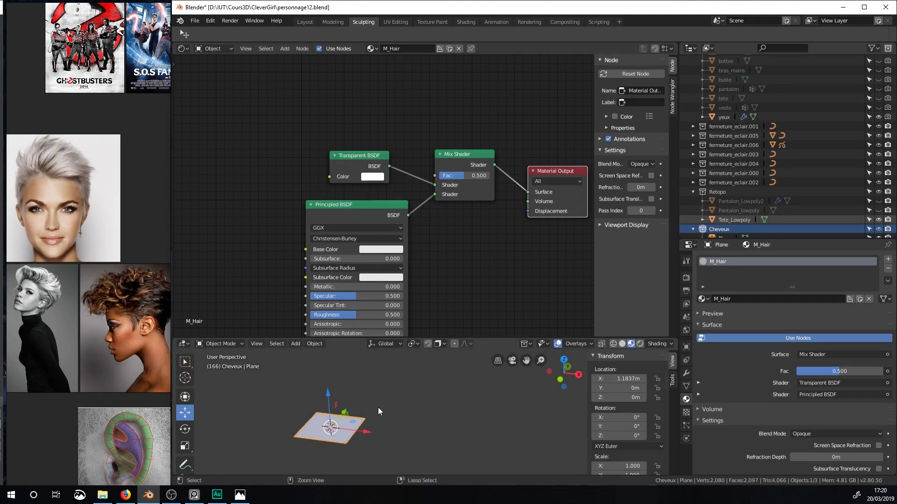
key("ctrl+s")
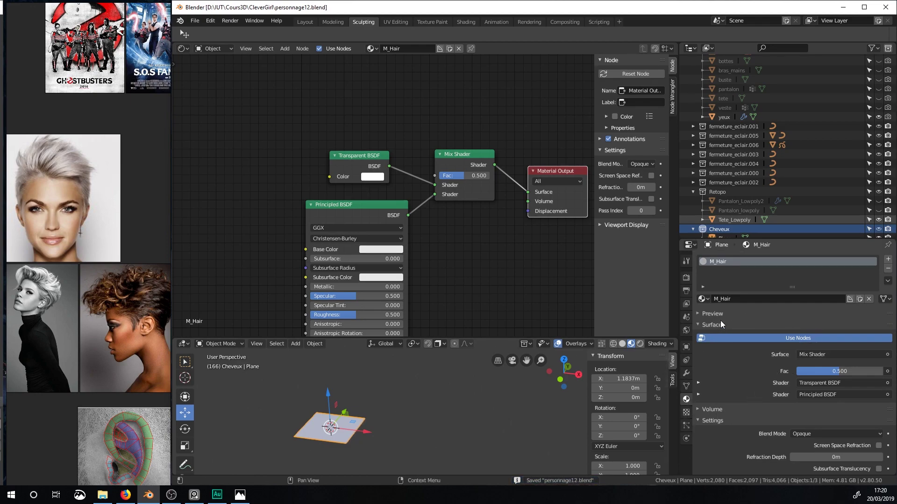
Set M_Hair's blend mode to Alpha Blend and the Mix Shader's factor to 1.000.
scroll(782, 364, "down", 2)
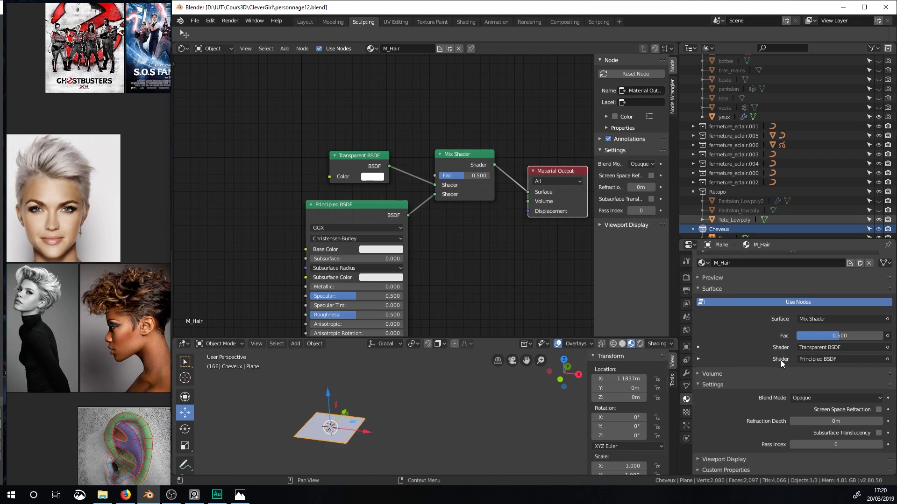
left_click(807, 400)
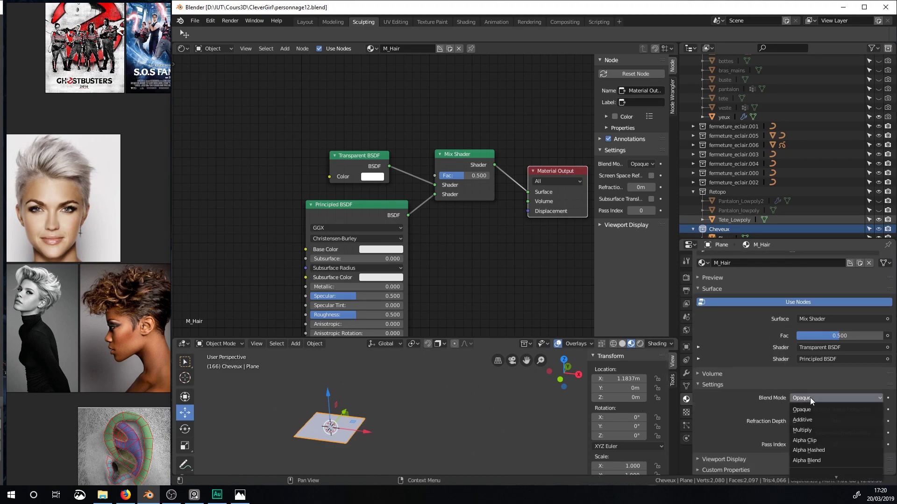
left_click(818, 462)
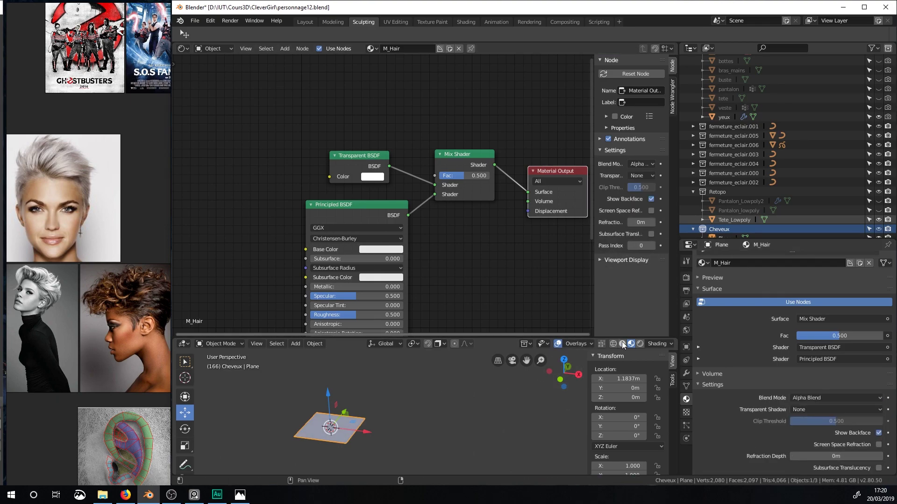
middle_click_drag(409, 414, 441, 388)
left_click_drag(455, 176, 488, 175)
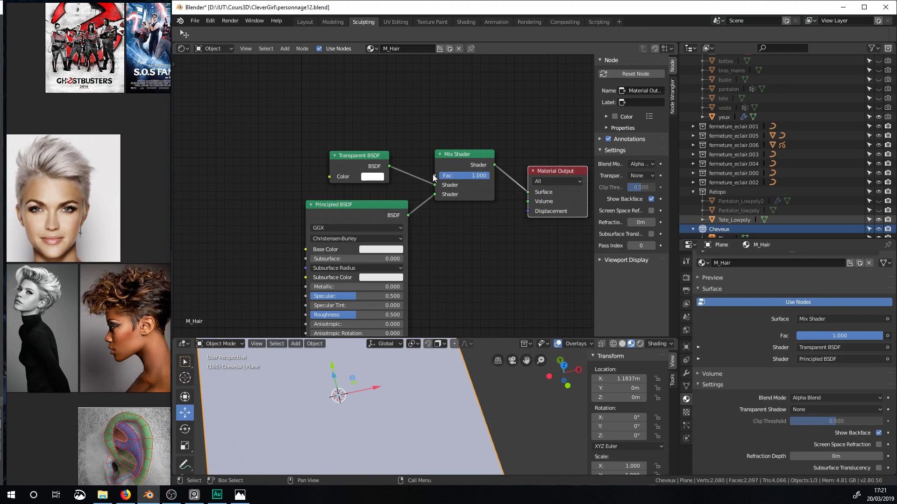
scroll(422, 178, "down", 2)
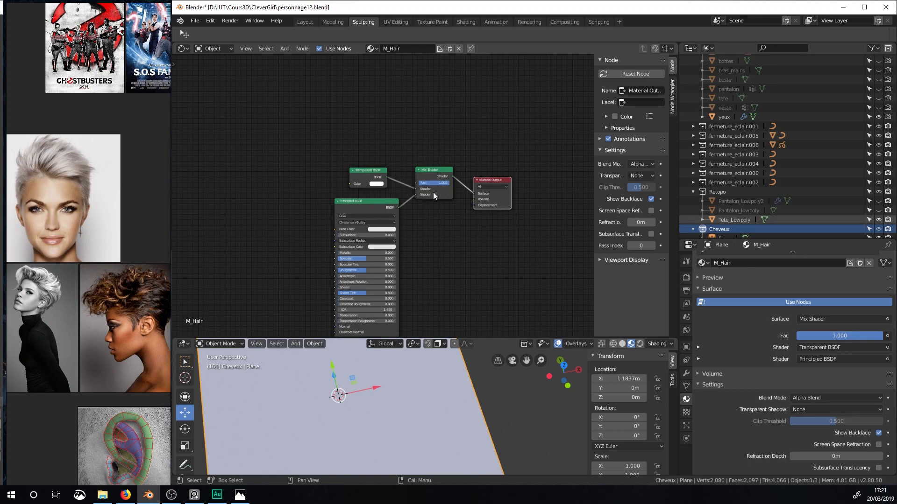
scroll(371, 188, "up", 3)
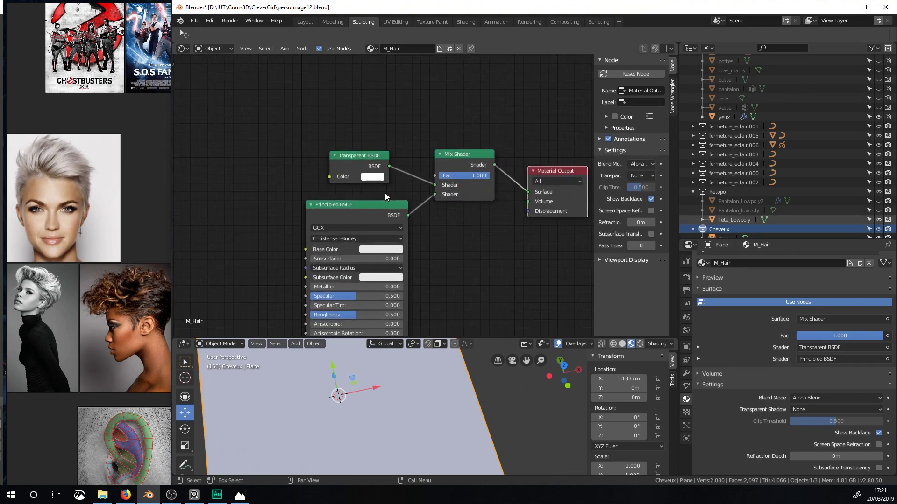
scroll(299, 403, "down", 2)
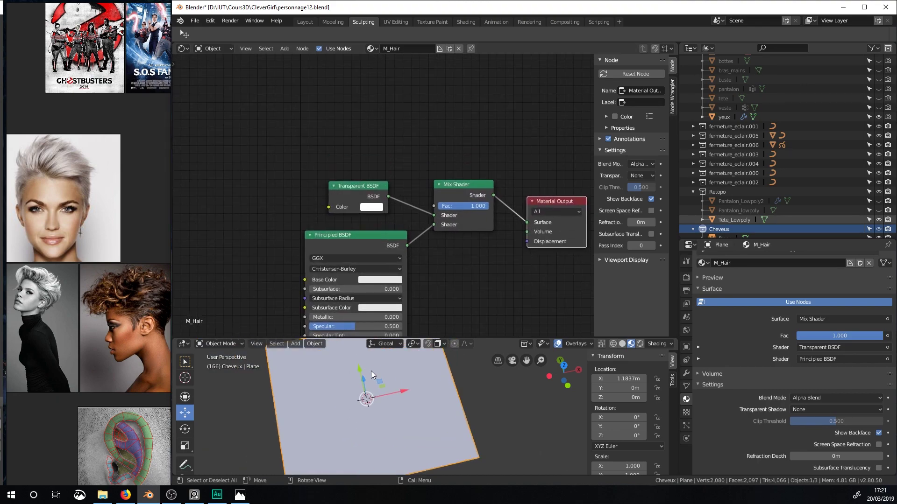
scroll(345, 191, "down", 1)
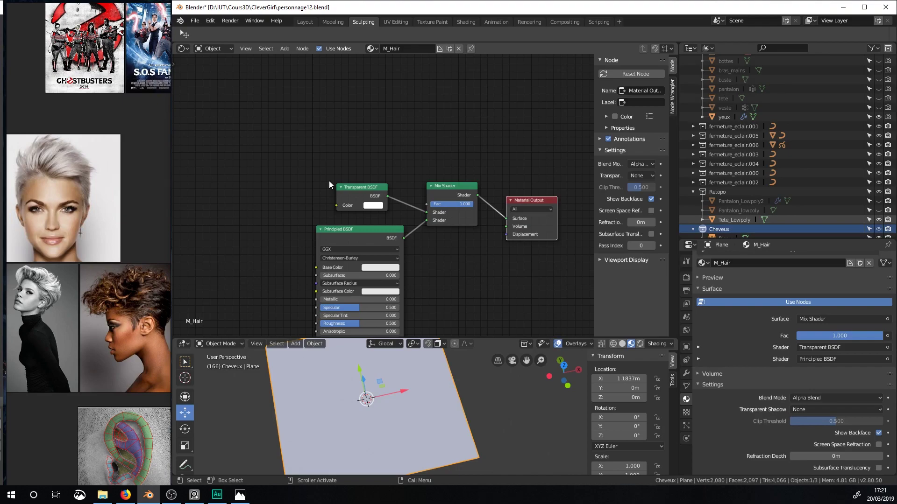
key("shift+a")
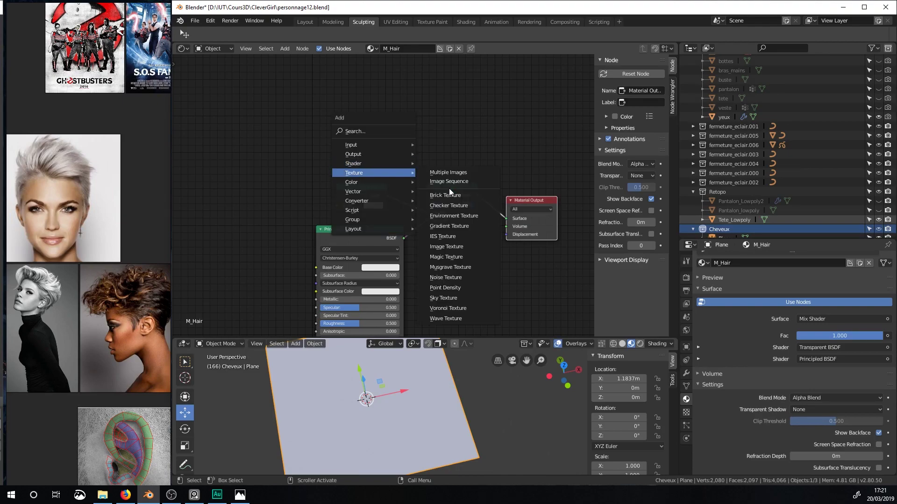
left_click(461, 195)
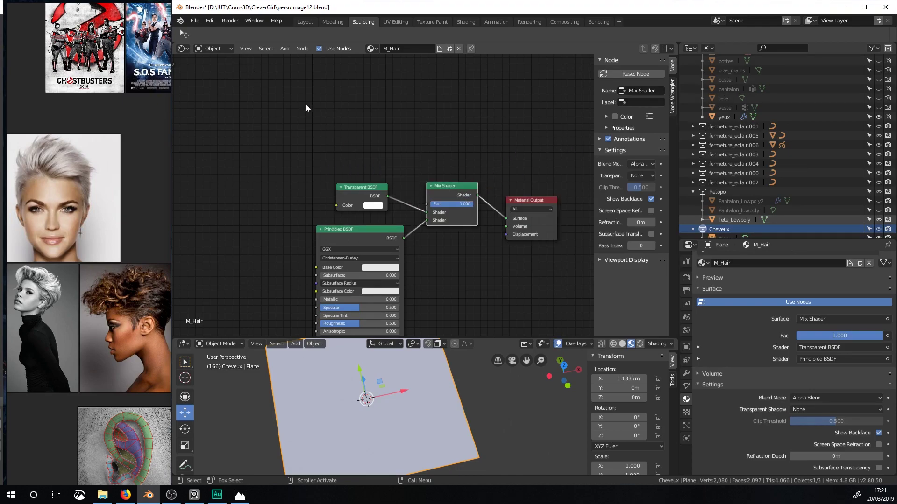
Search the add-on preferences for "node" to check whether Node Wrangler is enabled, and close the preferences.
left_click(210, 20)
left_click(226, 131)
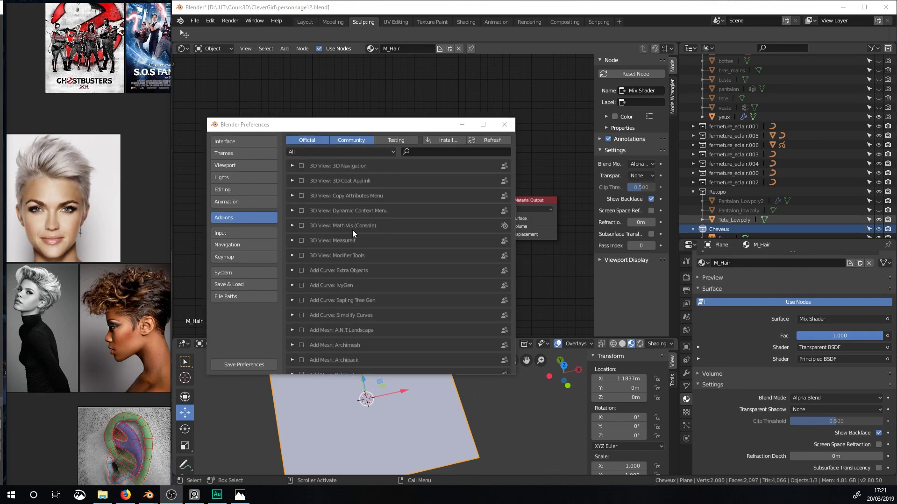
left_click(411, 152)
type("no")
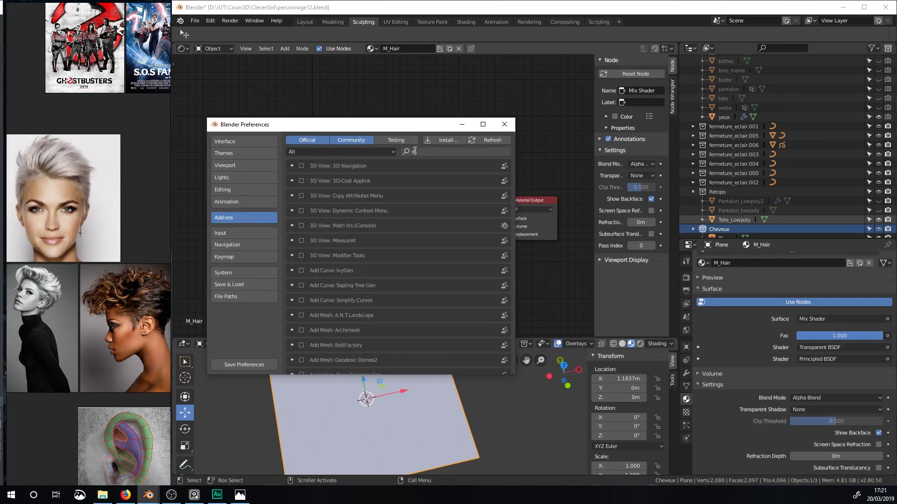
type("de")
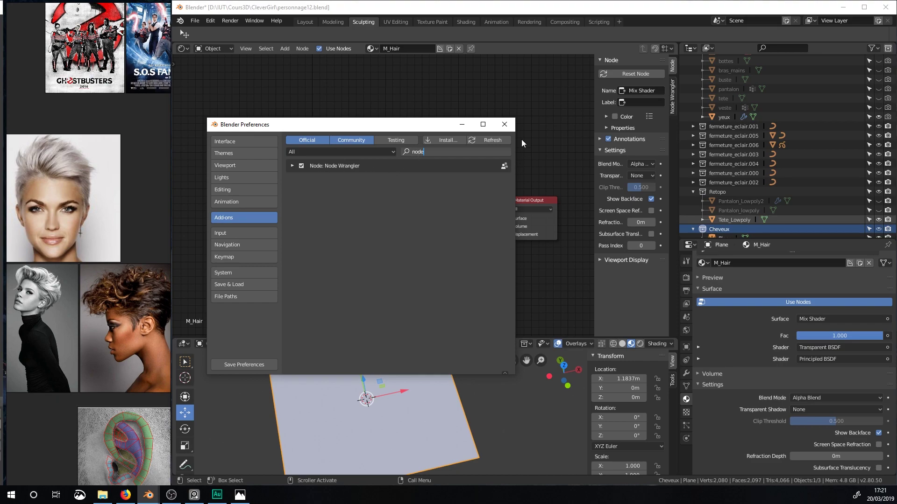
left_click(505, 124)
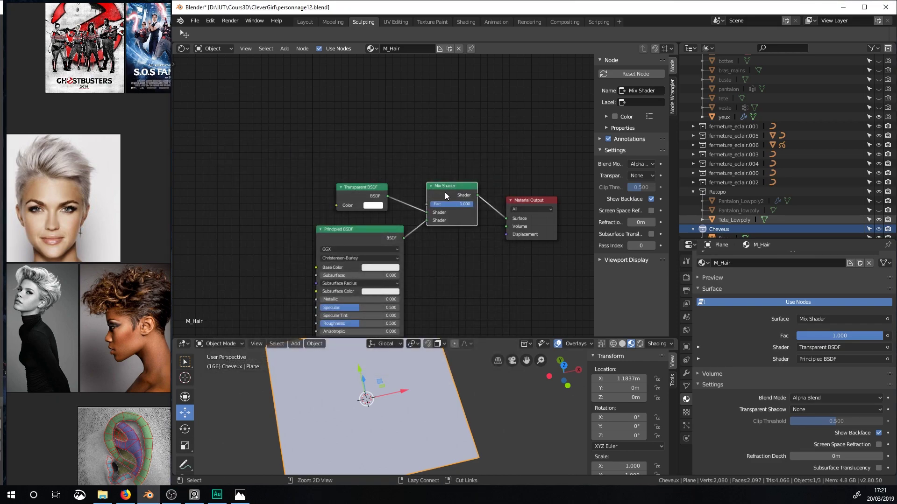
Feed the Mix Shader's factor with a linked Image Texture, Mapping and Texture Coordinate setup, placed clear of the shader nodes.
key("ctrl+t")
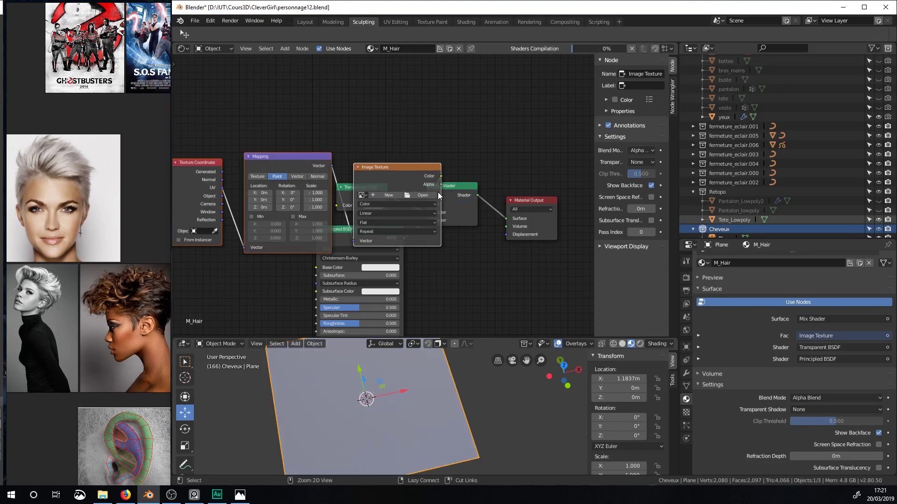
left_click_drag(432, 235, 293, 178)
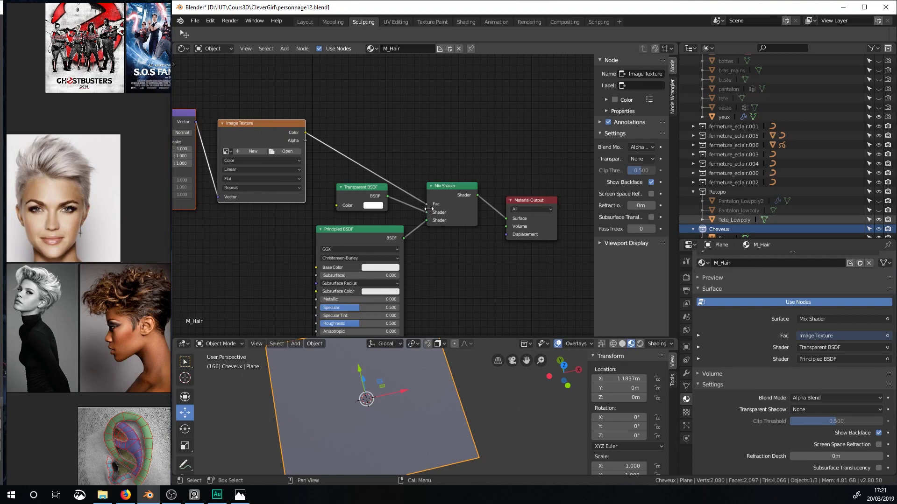
middle_click_drag(323, 176, 443, 201)
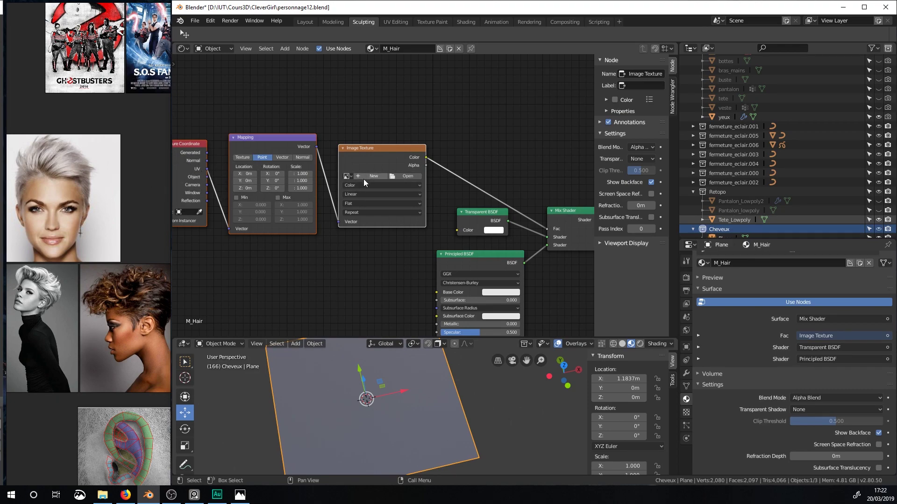
Load T_Hair_A.png into the Image Texture node and inspect the hair strands on the plane.
left_click(402, 176)
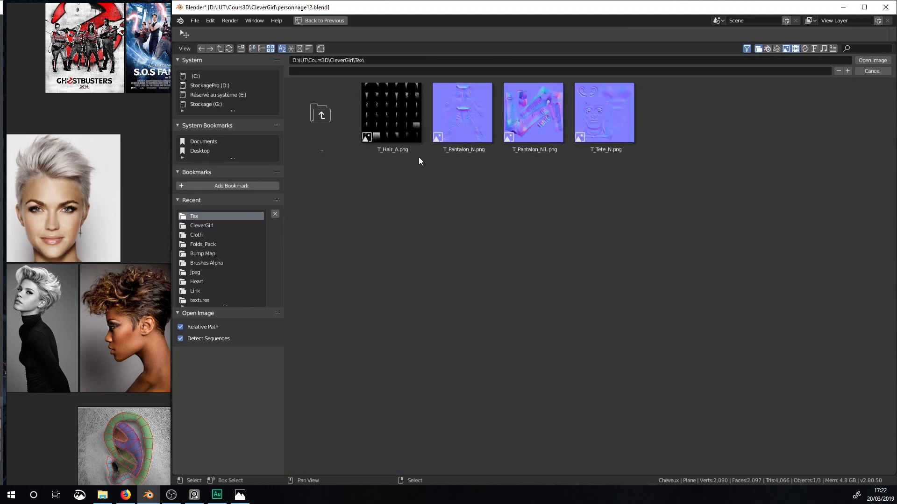
double_click(383, 120)
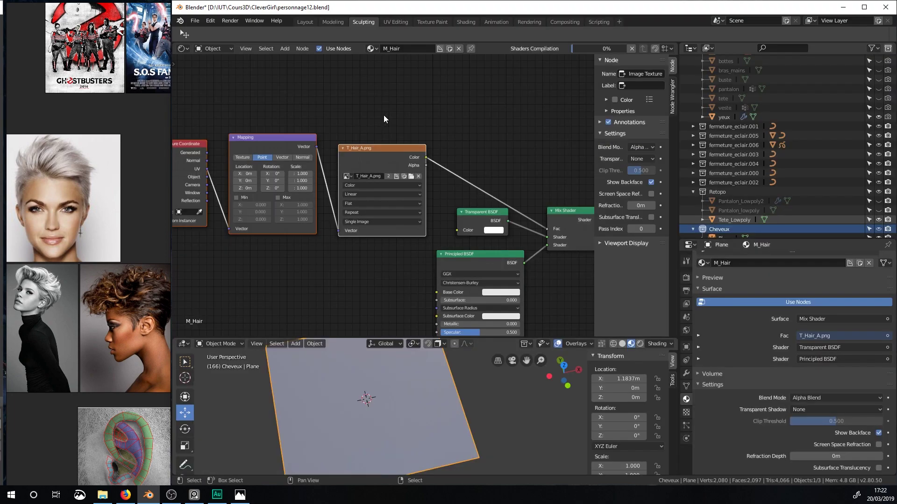
scroll(397, 402, "down", 2)
middle_click_drag(396, 401, 357, 411)
scroll(392, 426, "up", 3)
middle_click_drag(359, 450, 352, 435)
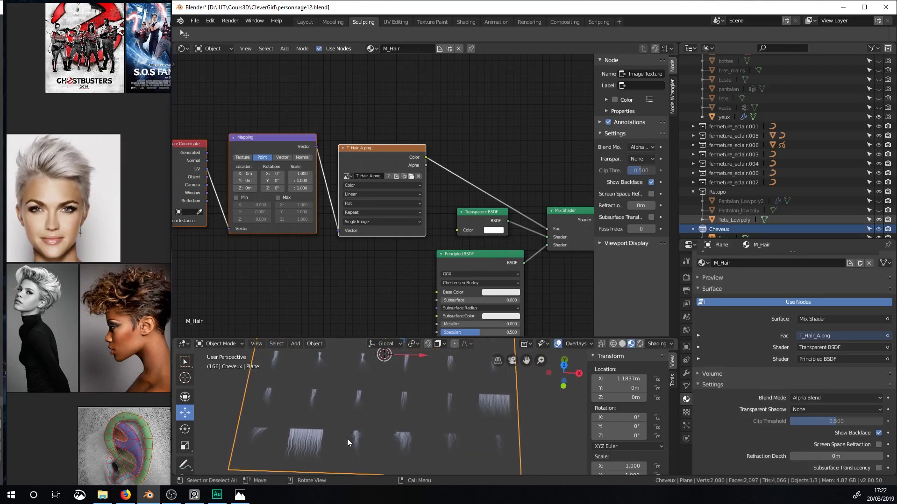
scroll(484, 209, "down", 1)
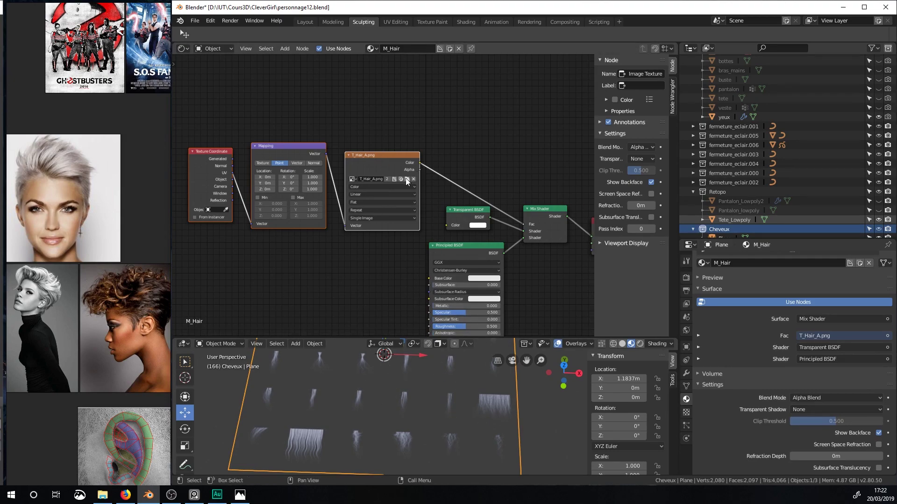
Move the texture nodes up clear of the shaders and set the Principled BSDF's base color to golden orange.
left_click_drag(386, 181, 393, 129)
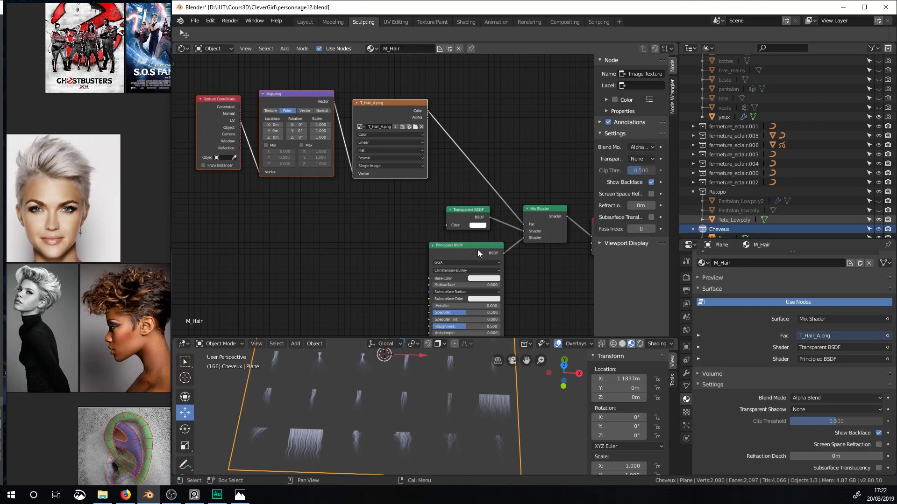
left_click(481, 279)
left_click(484, 279)
left_click(491, 227)
left_click_drag(491, 227, 481, 226)
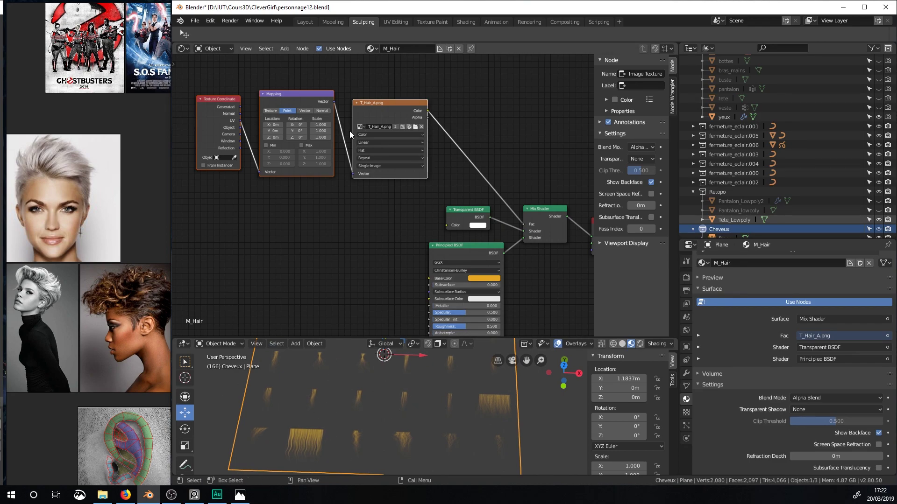
Examine the golden hair strands on the textured plane up close and from different angles, along with the material's node setup.
scroll(414, 235, "down", 2)
middle_click_drag(427, 379, 454, 307)
middle_click_drag(484, 240, 364, 246)
scroll(369, 384, "up", 6)
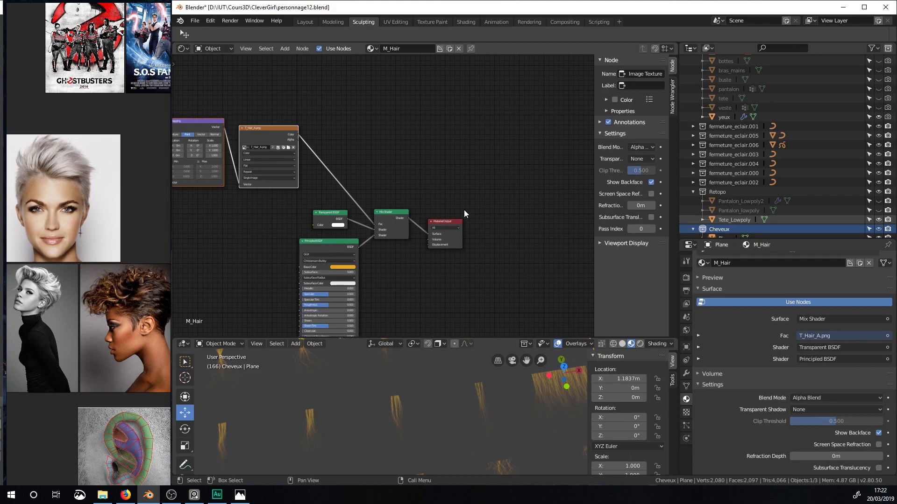
scroll(414, 390, "down", 7)
middle_click_drag(327, 315, 378, 315)
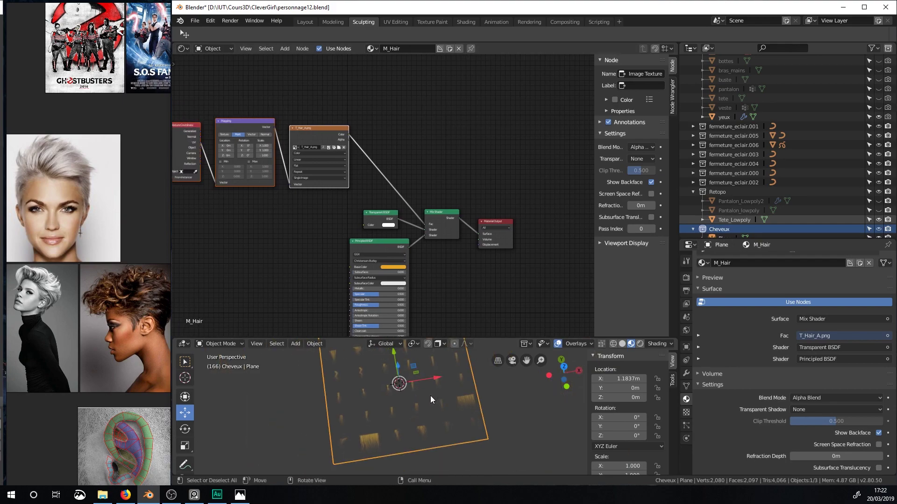
scroll(432, 398, "down", 3)
middle_click_drag(433, 411, 403, 388)
Replace the node editor with an enlarged 3D viewport, split it vertically and make the new area a UV Editor.
left_click_drag(488, 338, 488, 176)
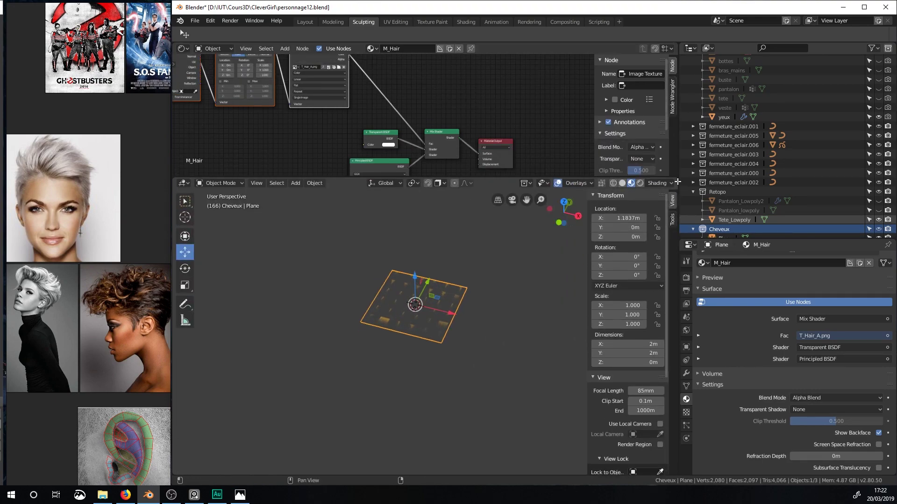
left_click_drag(681, 145, 673, 106)
scroll(439, 226, "up", 6)
middle_click_drag(458, 266, 425, 286)
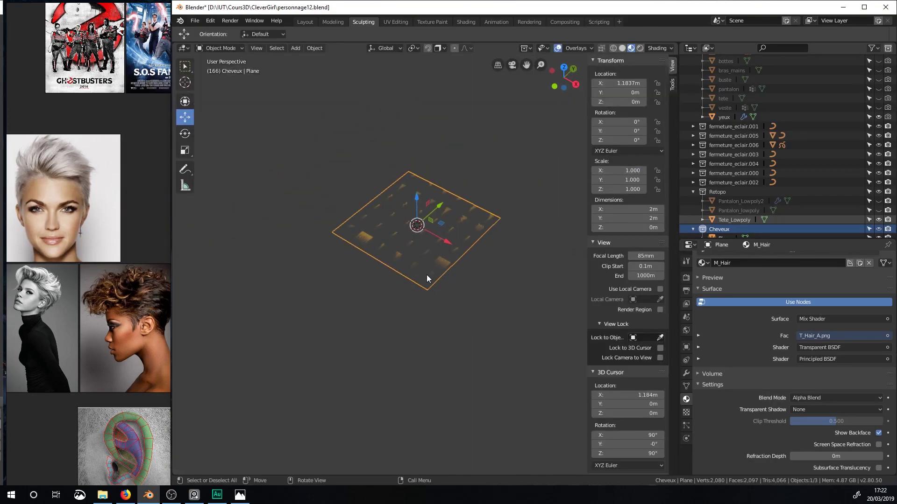
left_click_drag(677, 45, 509, 52)
left_click(518, 48)
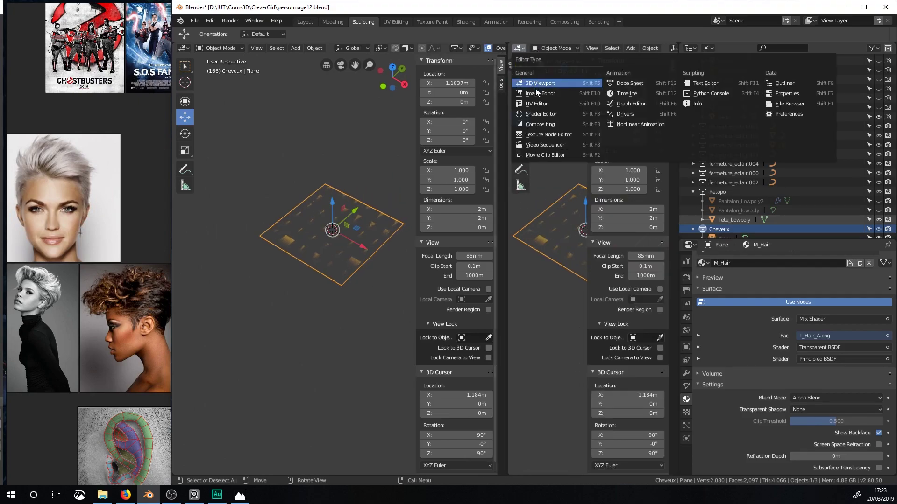
left_click(533, 102)
Add a new mesh plane at the 3D cursor and rotate its geometry 90° about X in Edit Mode.
scroll(404, 269, "up", 2)
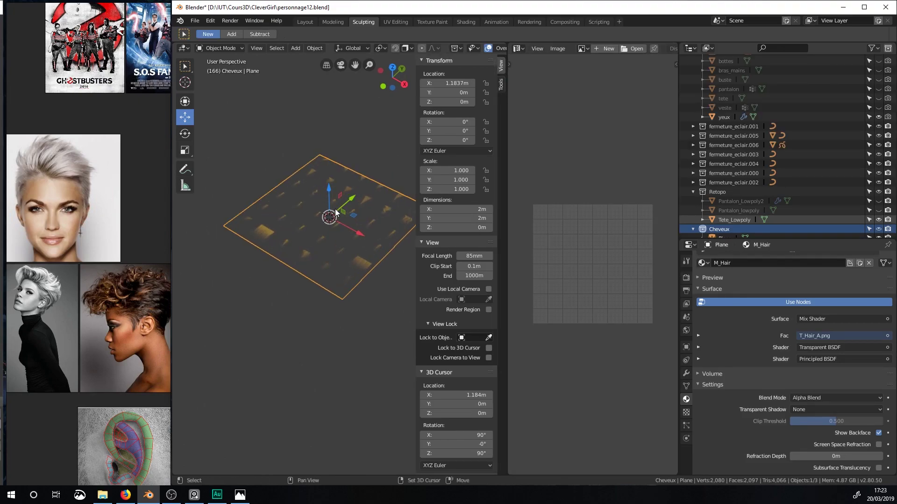
middle_click_drag(334, 207, 276, 282, "shift")
key("shift+a")
mouse_move(267, 290)
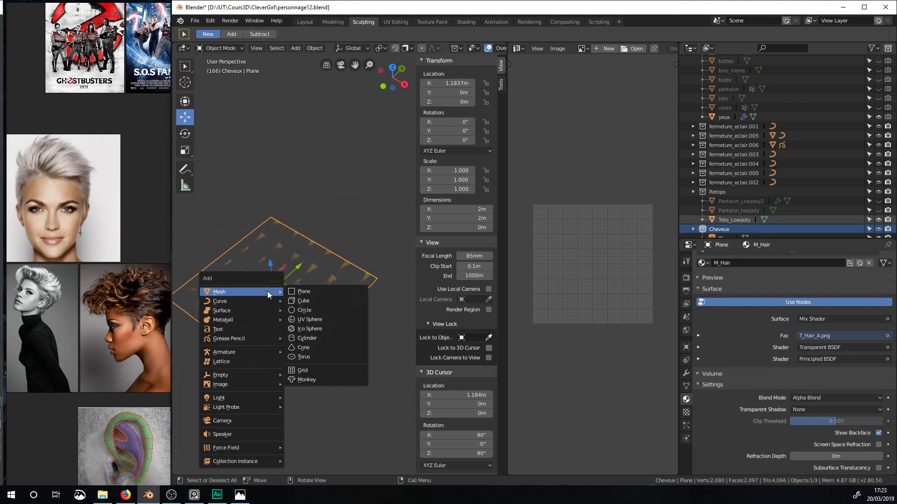
left_click(306, 294)
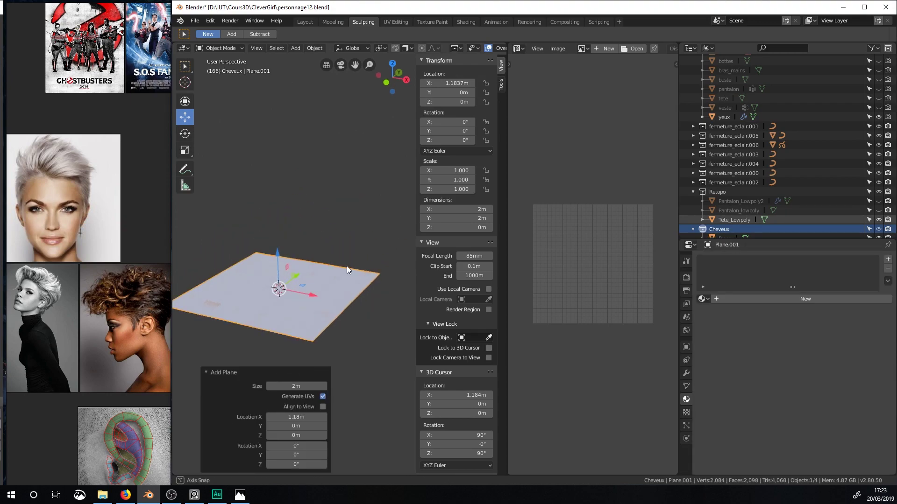
key("Tab")
type("rx90")
key("Return")
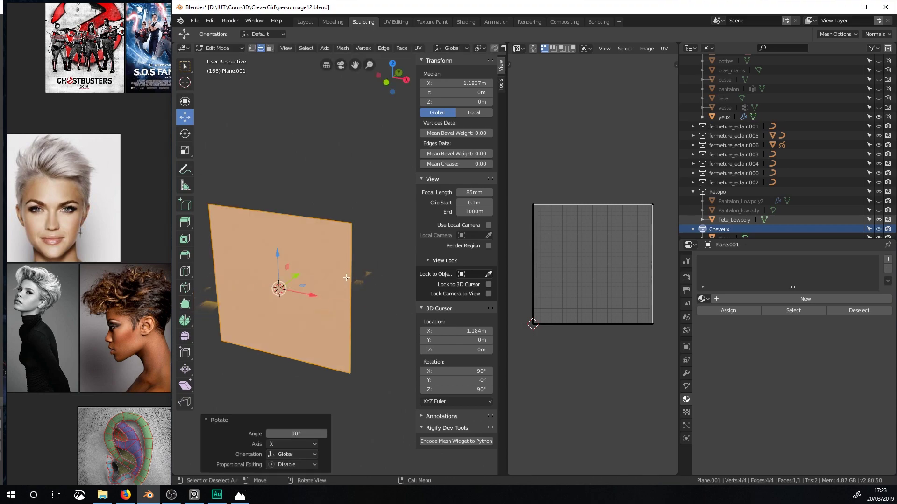
Narrow the upright plane's geometry along X to a scale of about 0.466.
key("s")
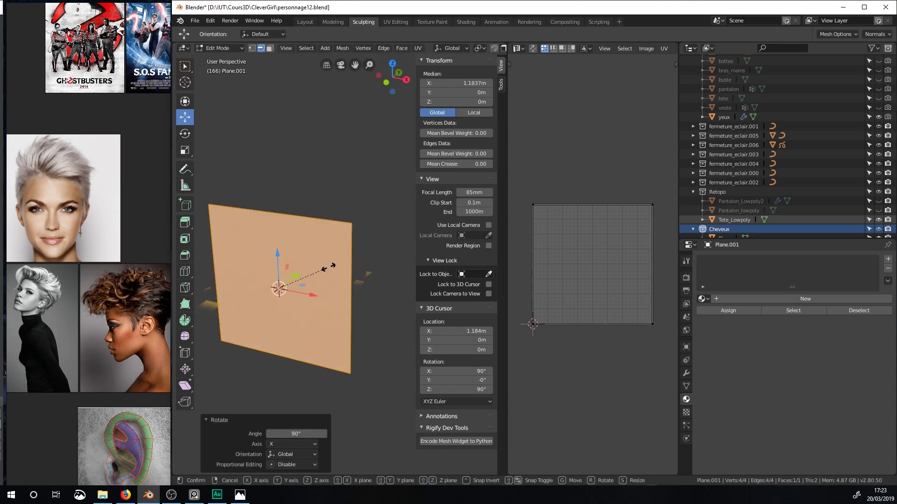
key("x")
left_click(292, 269)
Assign the existing M_Hair material to the narrow upright plane.
middle_click_drag(292, 269, 322, 338)
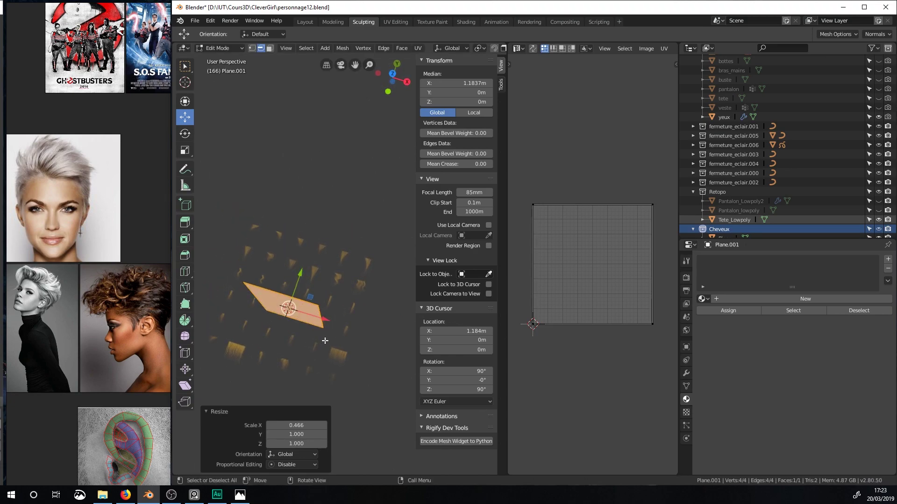
key("KP_1")
scroll(348, 323, "down", 2)
mouse_move(357, 251)
middle_mouse_down()
mouse_move(310, 306)
mouse_move(373, 265)
mouse_move(365, 264)
middle_mouse_up()
scroll(308, 310, "up", 3)
scroll(356, 276, "down", 2)
scroll(357, 276, "up", 2)
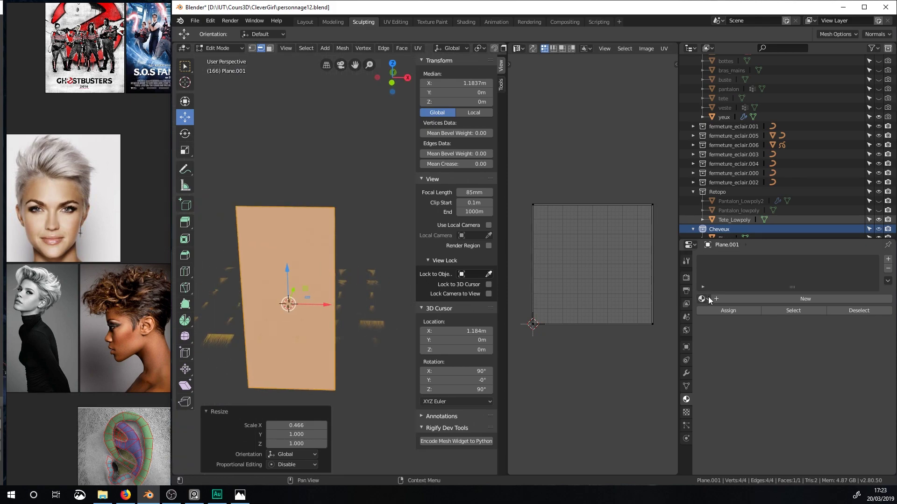
left_click(709, 300)
left_click(713, 341)
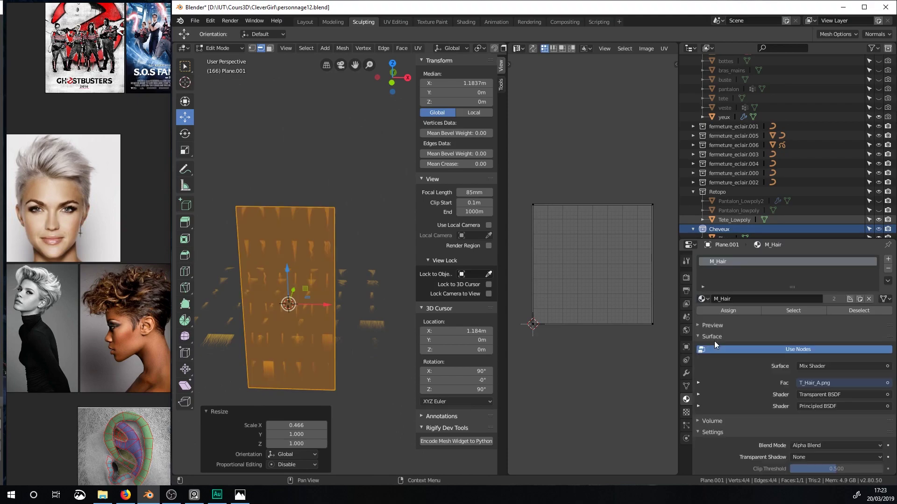
Widen the UV Editor and scale the plane's whole UV face down to a small square about one strand cell in size.
middle_click_drag(337, 330, 339, 265)
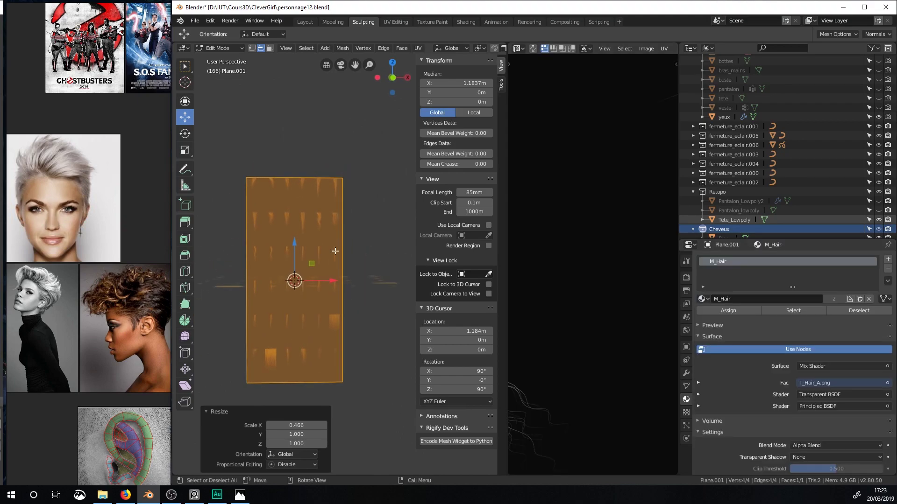
scroll(339, 265, "down", 2)
scroll(553, 222, "down", 5)
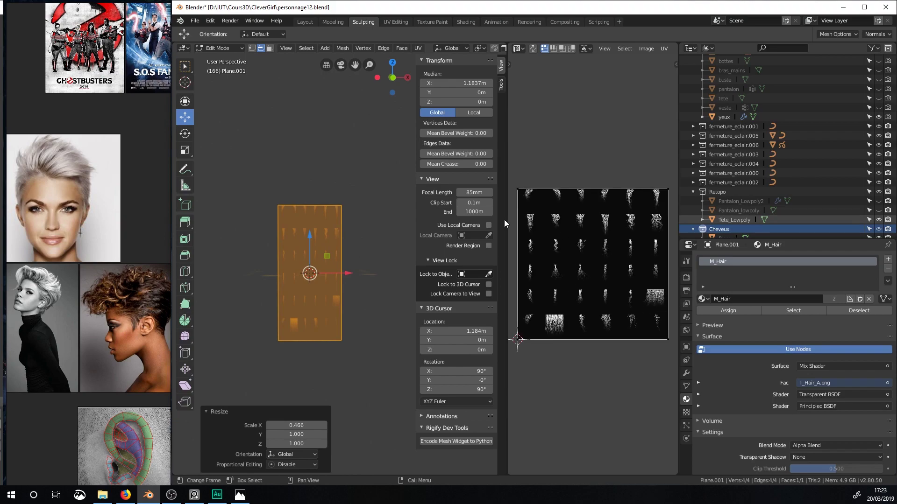
left_click_drag(506, 224, 414, 223)
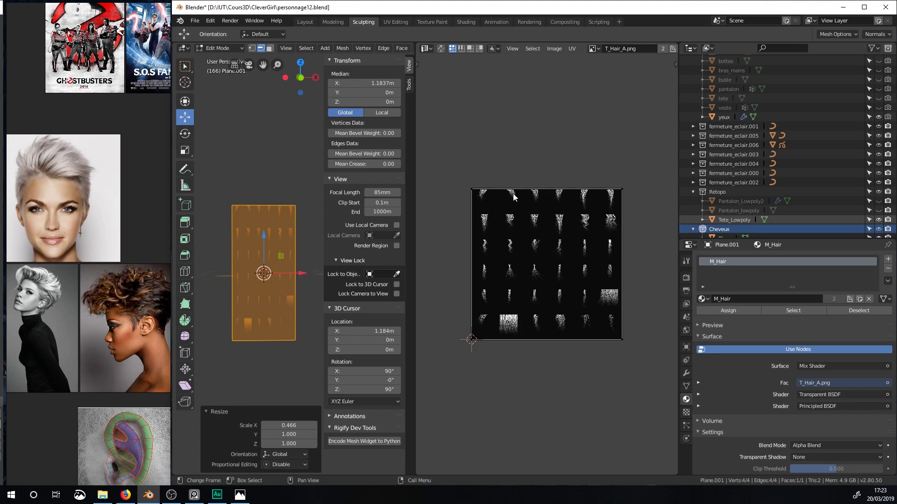
key("a")
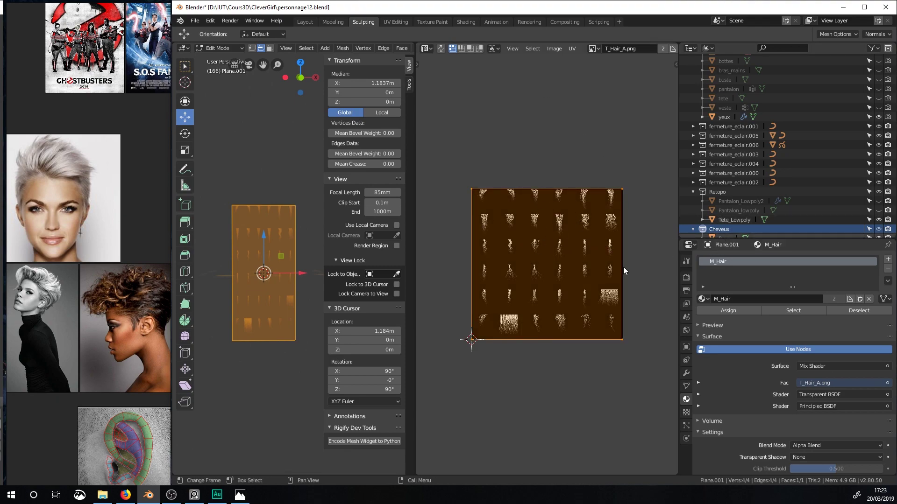
left_click(613, 283)
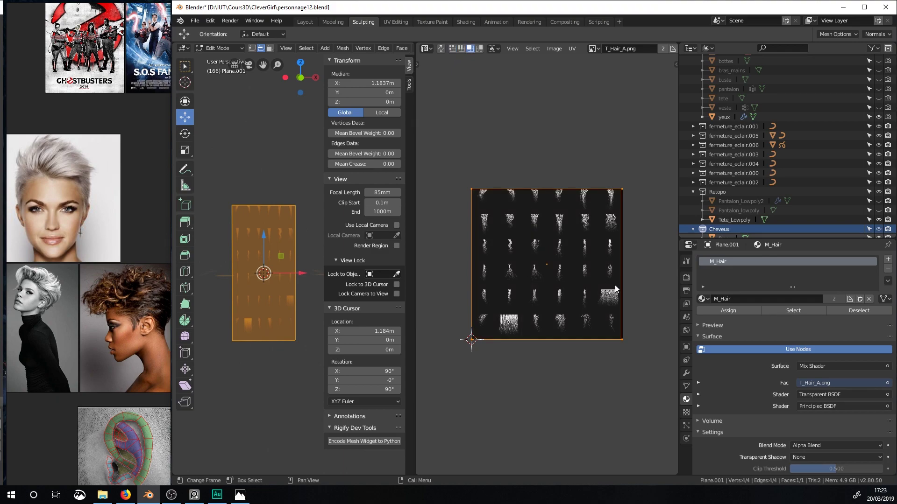
key("s")
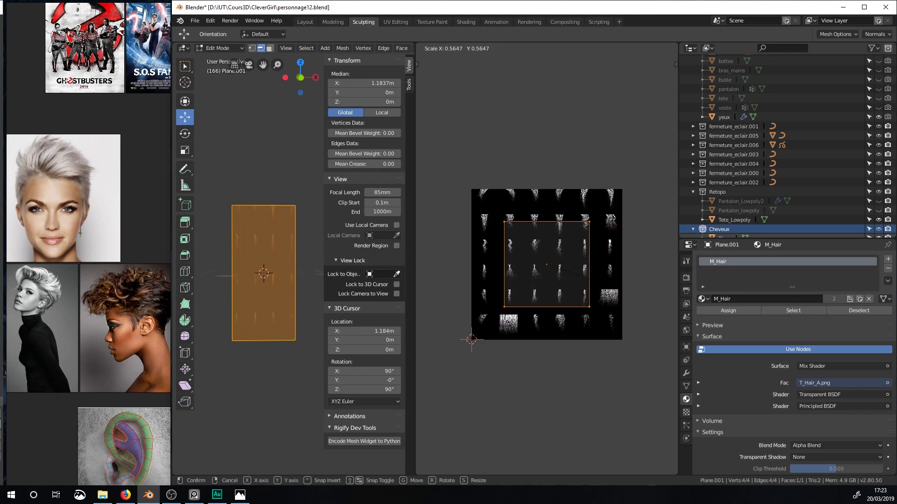
left_click(559, 272)
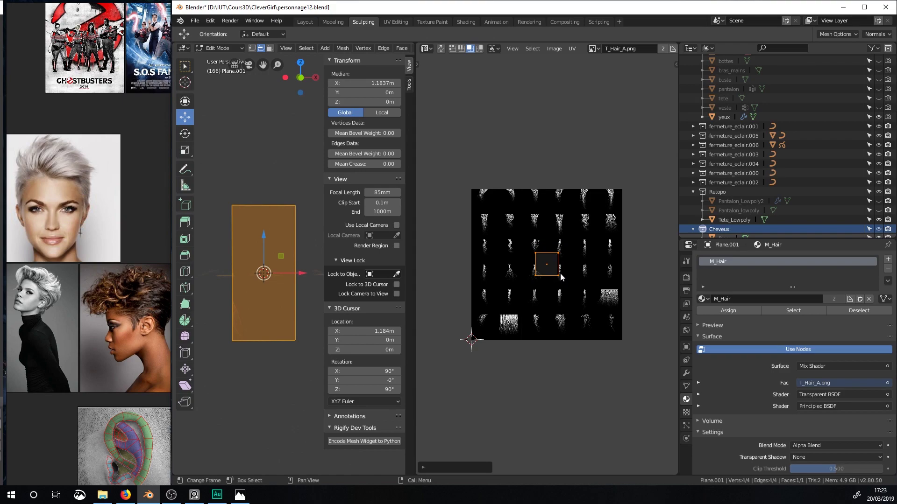
Move the small UV face over the wide wavy hair patch in the bottom row of T_Hair_A.png.
scroll(559, 273, "up", 4)
scroll(556, 278, "up", 1)
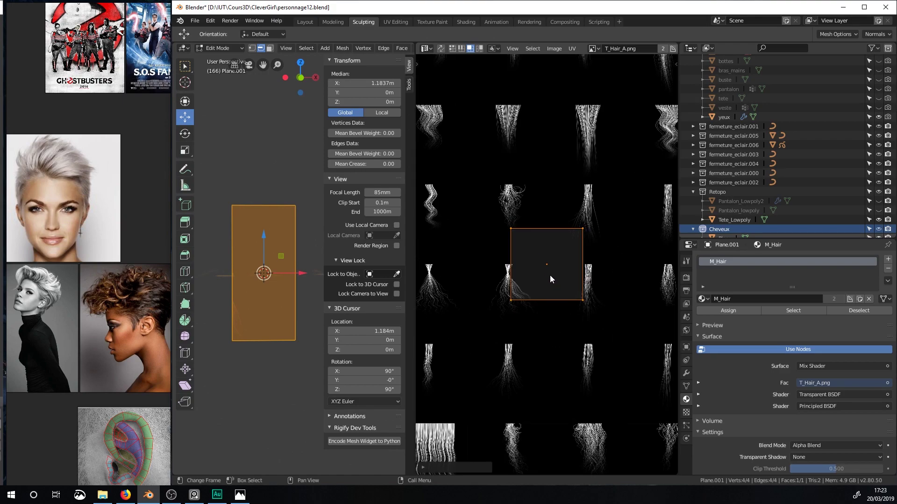
key("g")
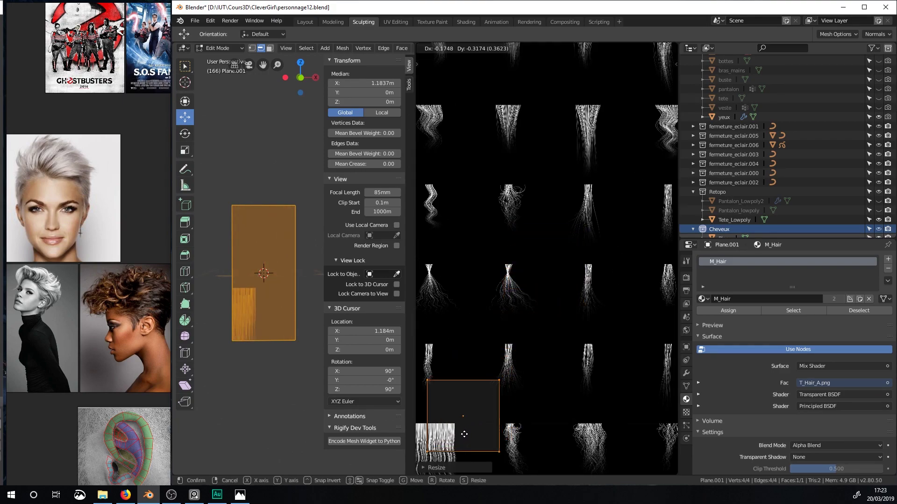
left_click(460, 448)
middle_click_drag(545, 363, 601, 274)
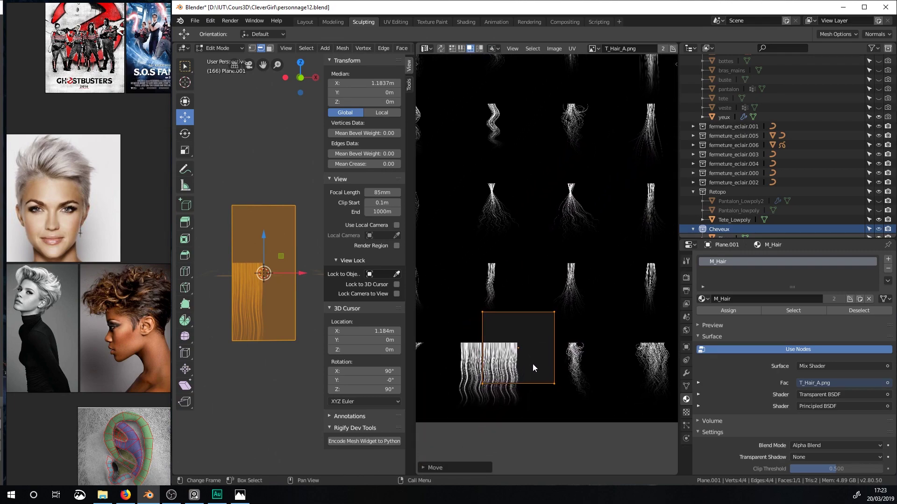
key("g")
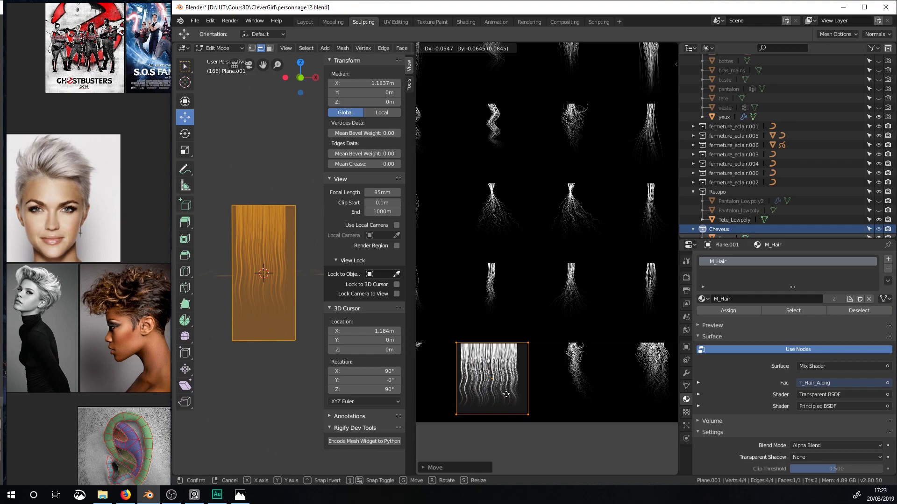
left_click(511, 395)
Switch the UV selection to edge mode and select the right edge of the UV face.
scroll(525, 374, "up", 4)
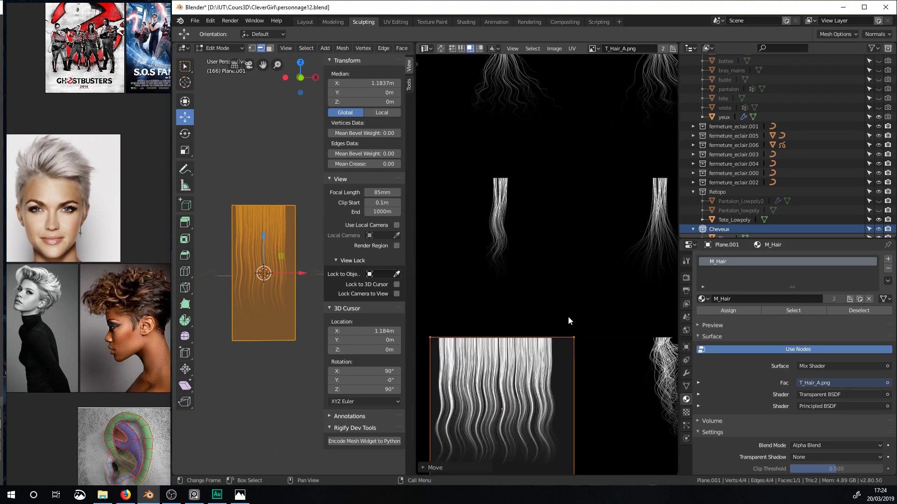
left_click(459, 50)
middle_click_drag(530, 251, 542, 155)
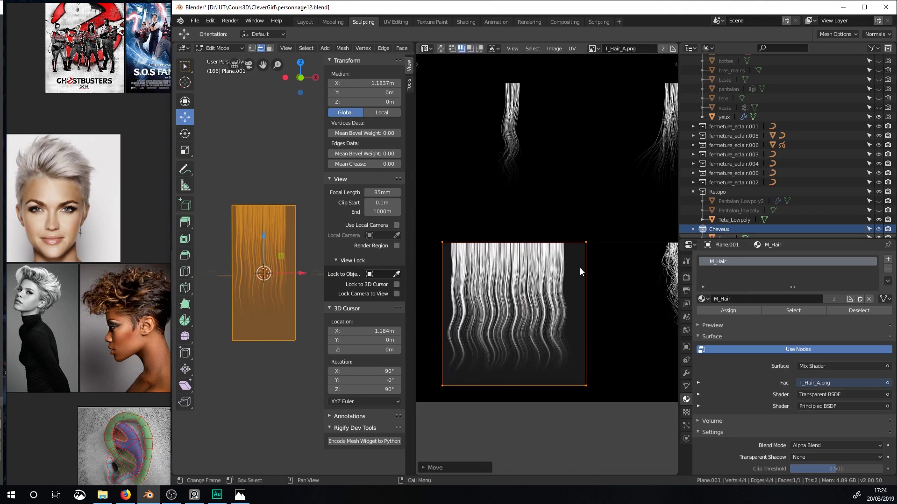
left_click(582, 279)
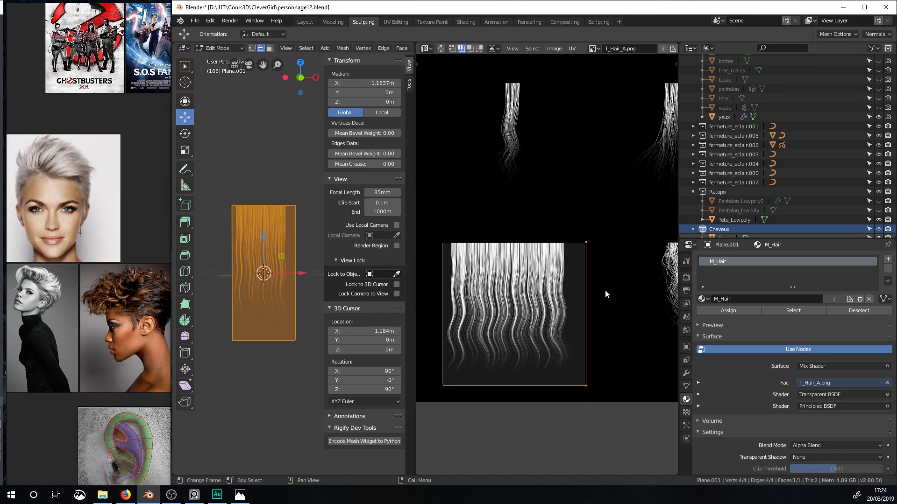
key("g")
key("y")
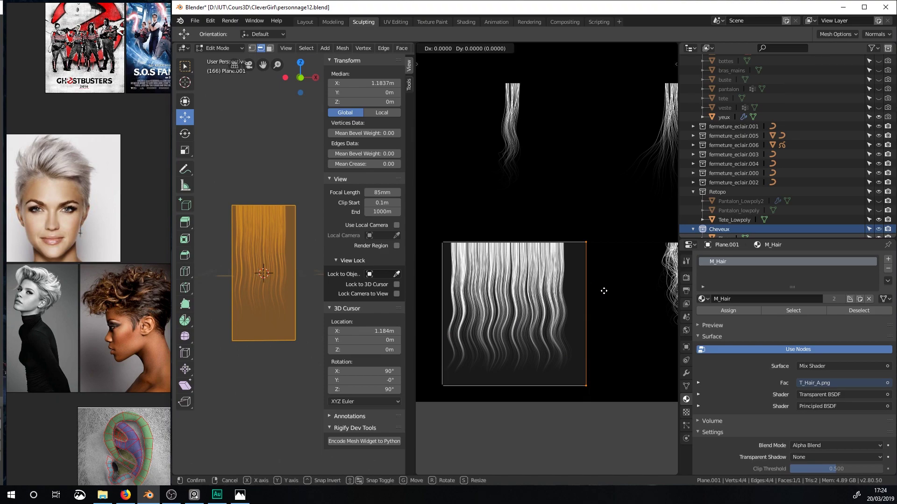
right_click(586, 294)
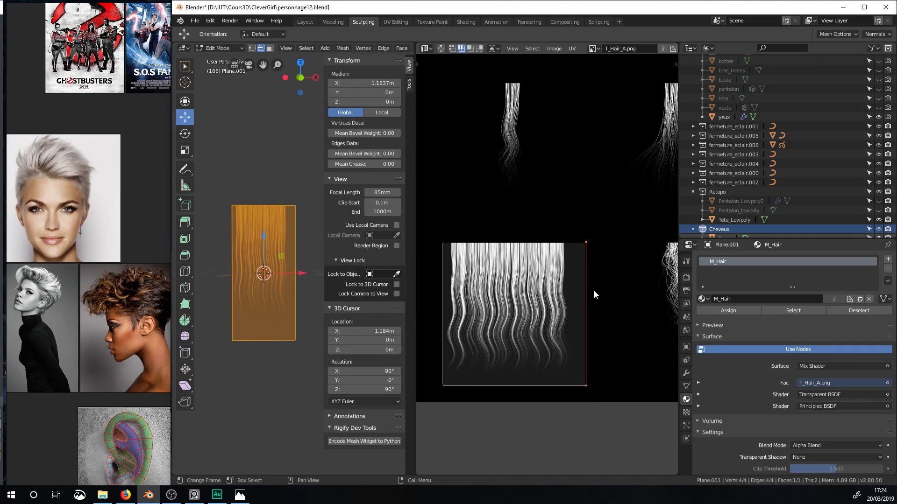
Fit the UV face to the hair patch by moving its right edge about -0.0146 along X and its bottom edge about 0.0073 along Y.
key("g")
key("x")
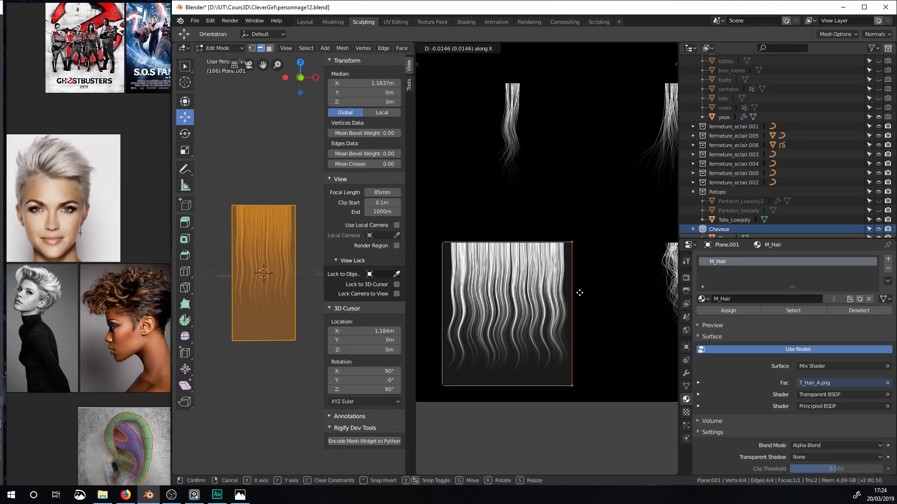
left_click(579, 293)
left_click(490, 383)
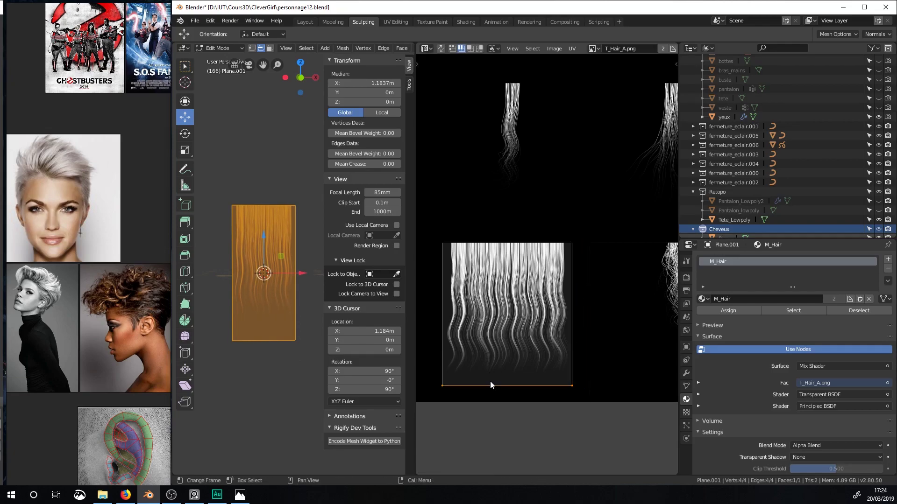
key("g")
key("y")
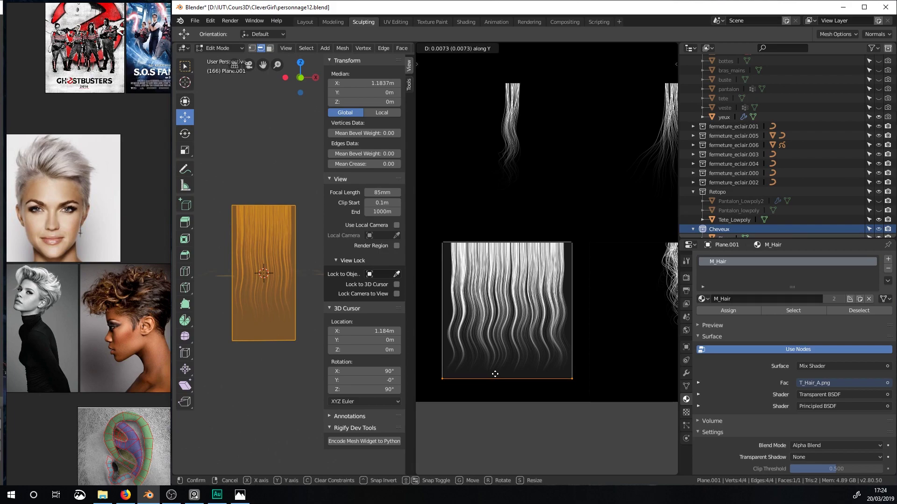
left_click(495, 374)
Return to Object Mode, view the hair card at an angle and leave the upright plane selected.
scroll(306, 295, "down", 1)
middle_click_drag(306, 294, 289, 255)
key("Tab")
left_click(287, 319)
left_click(237, 234)
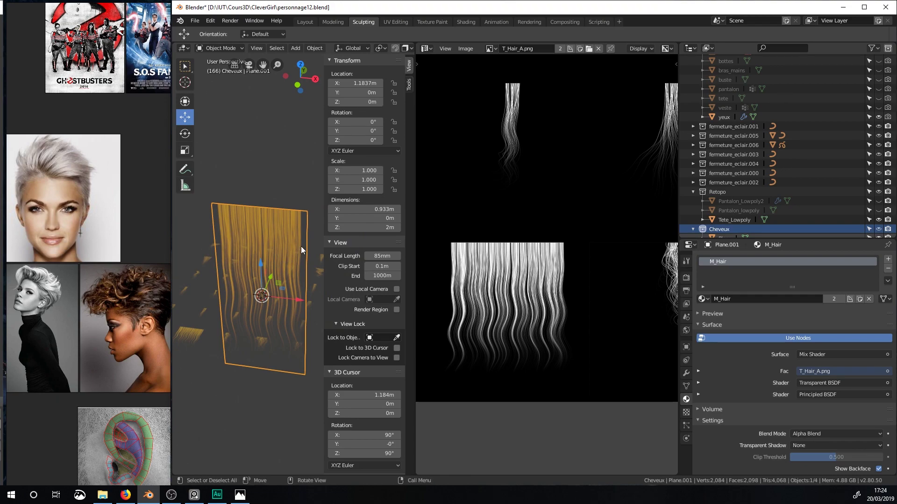
Cut the upright hair card with three evenly spaced horizontal edge loops.
key("Tab")
key("ctrl+r")
scroll(300, 233, "up", 2)
left_click(300, 234)
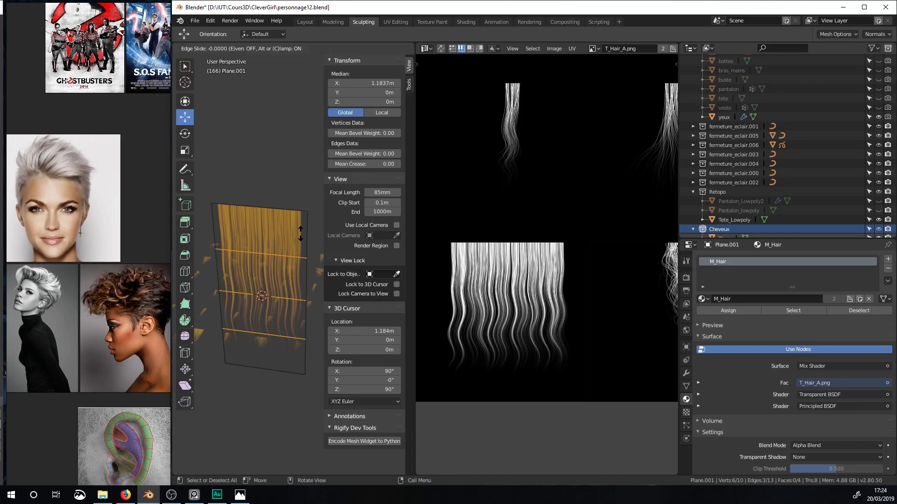
right_click(301, 235)
Bend the hair card into a wavy profile by shifting its three horizontal edge loops individually, alternating forward and backward.
left_click(285, 258)
middle_click_drag(282, 256, 264, 247)
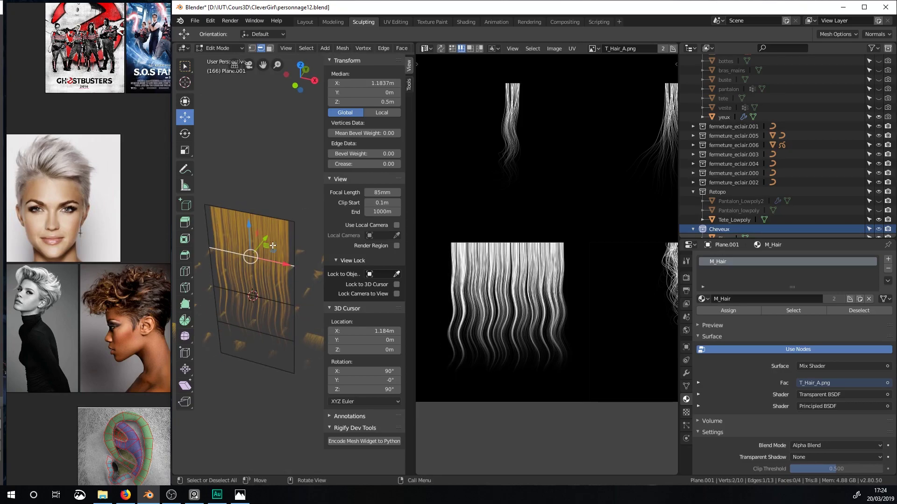
key("g")
left_click(265, 243)
left_click(260, 299)
middle_click_drag(284, 282, 260, 270)
left_click_drag(260, 270, 266, 267)
left_click(245, 318)
left_click_drag(269, 303, 257, 308)
Add one centred vertical edge loop to the wavy card and move it about -0.0862 m along Y.
middle_click_drag(258, 304, 260, 263)
key("ctrl+r")
left_click(266, 221)
right_click(264, 220)
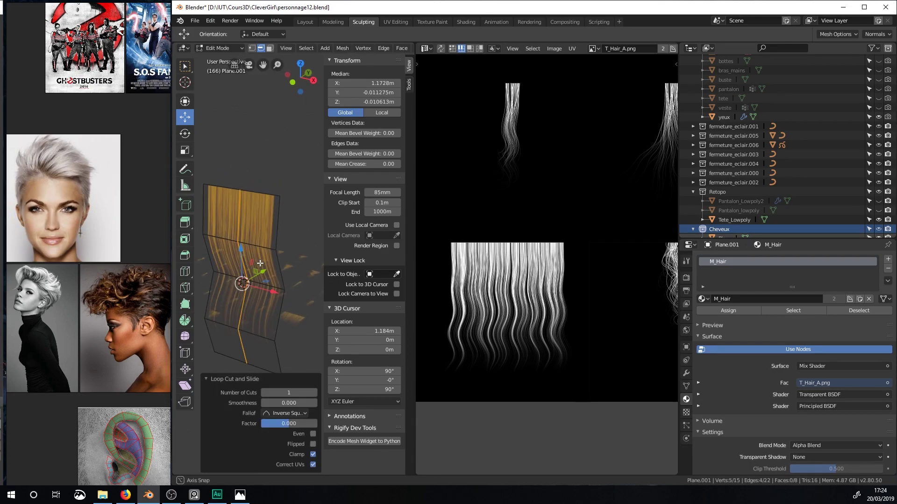
left_click_drag(265, 271, 250, 280)
middle_click_drag(250, 281, 229, 280)
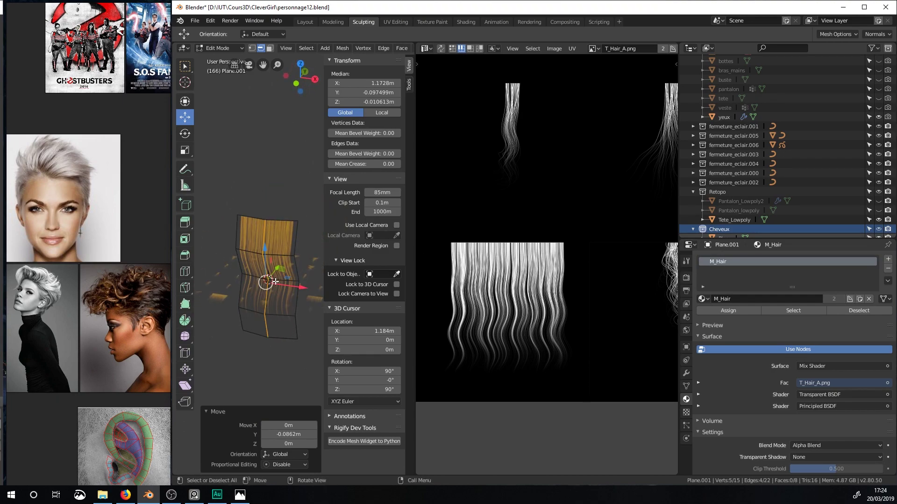
Return to Object Mode and raise the wavy hair card about 1.53 m along Z.
key("Tab")
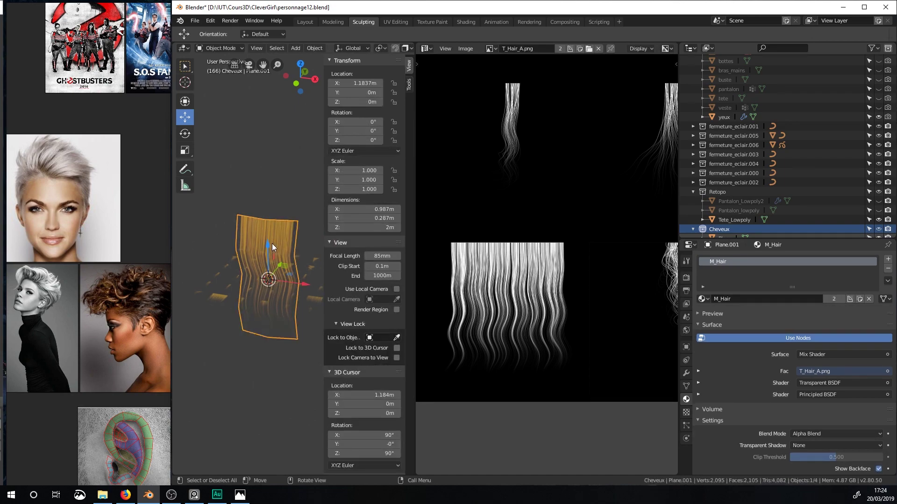
left_click_drag(273, 243, 266, 147)
middle_click_drag(265, 273, 259, 311)
scroll(257, 314, "down", 2)
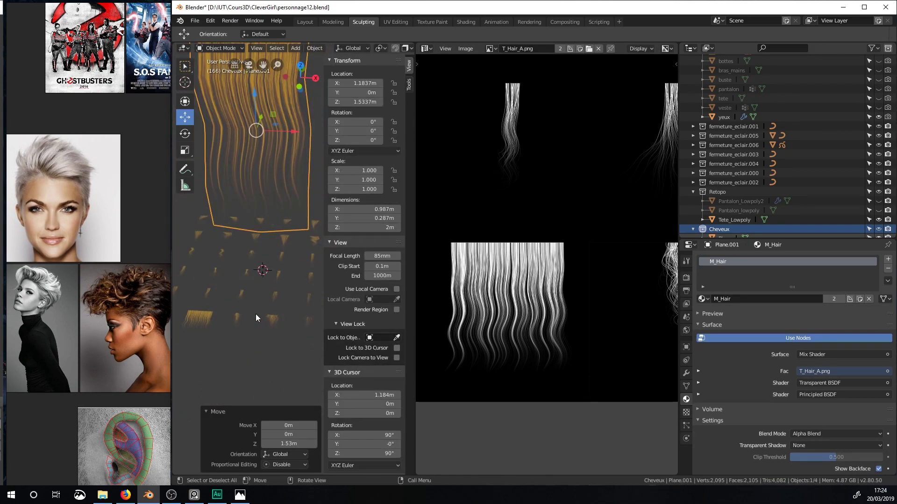
Add a new mesh plane at the 3D cursor and rotate its geometry 90° about X so it stands upright.
key("KP_7")
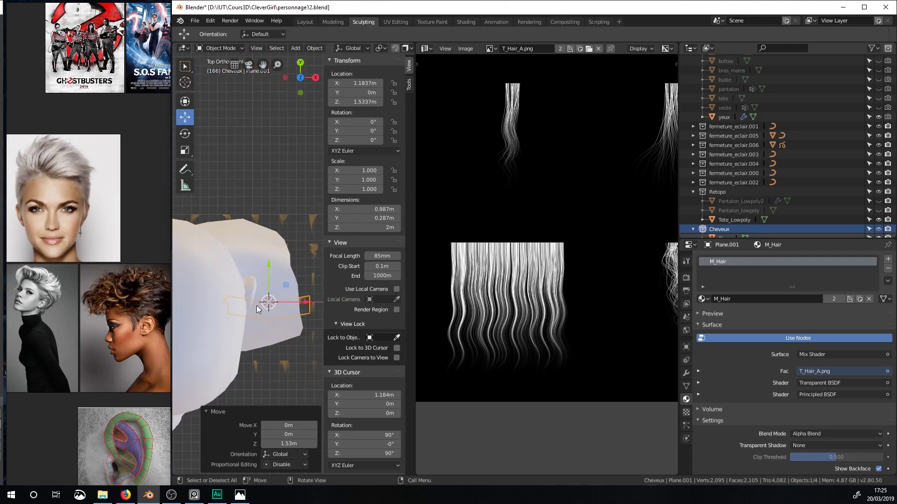
middle_click_drag(257, 306, 260, 250)
key("shift+a")
mouse_move(259, 251)
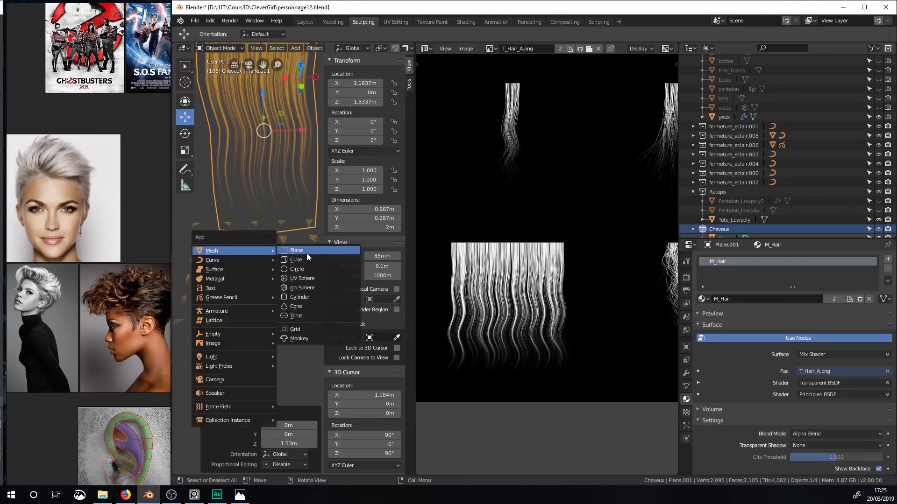
left_click(306, 253)
key("Tab")
type("rx90")
key("Return")
Narrow the new upright plane into a strip by scaling it along X by about 0.133.
mouse_move(291, 304)
middle_mouse_down()
mouse_move(261, 279)
mouse_move(286, 296)
middle_mouse_up()
key("s")
key("x")
left_click(252, 286)
scroll(266, 280, "up", 6)
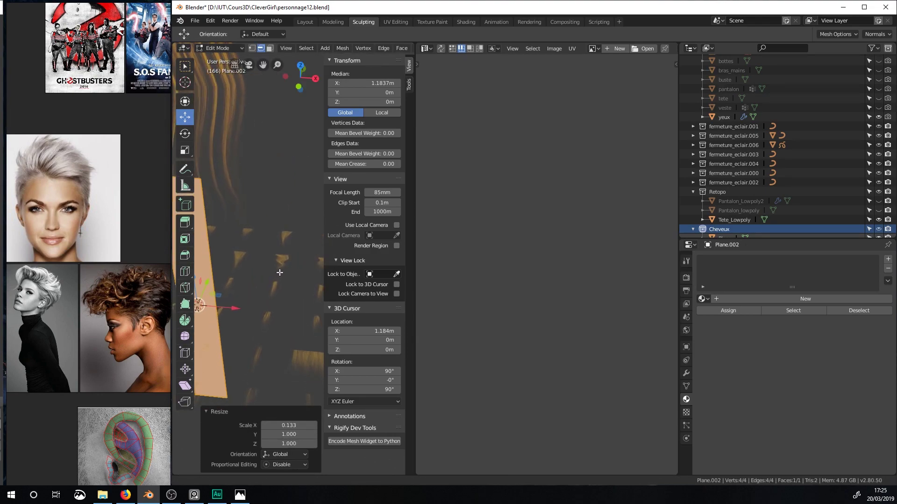
Frame the narrow plane and cut it with seven evenly spaced horizontal edge loops.
key("KP_Decimal")
key("ctrl+r")
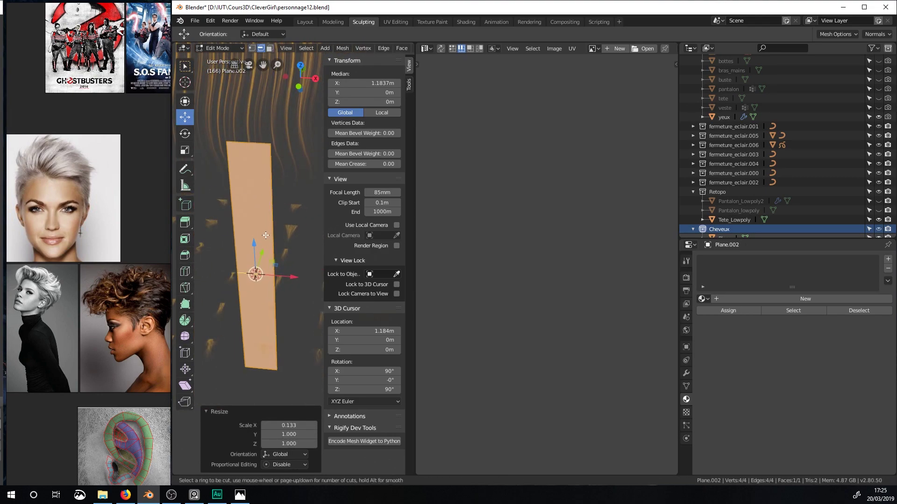
scroll(265, 232, "up", 3)
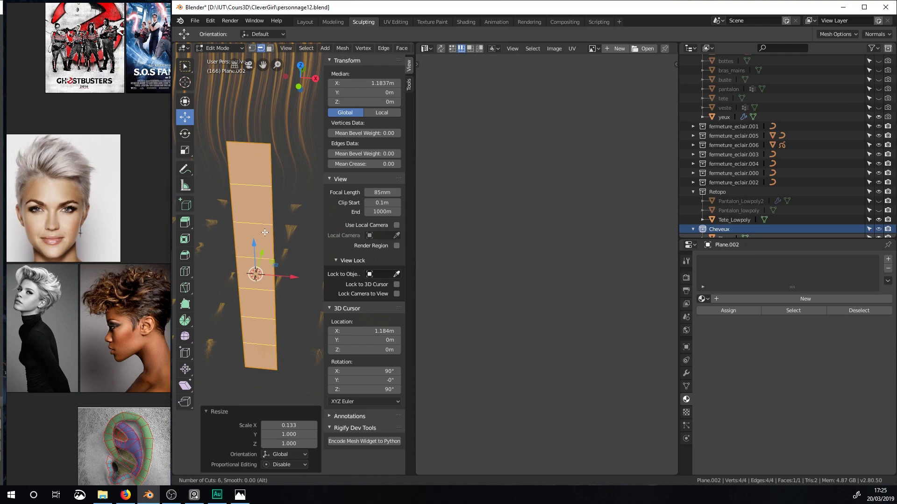
left_click(264, 233)
right_click(265, 233)
Assign the existing M_Hair material to the narrow plane.
middle_click_drag(265, 233, 248, 299)
scroll(244, 286, "down", 1)
scroll(274, 281, "down", 1)
scroll(274, 279, "up", 1)
key("Tab")
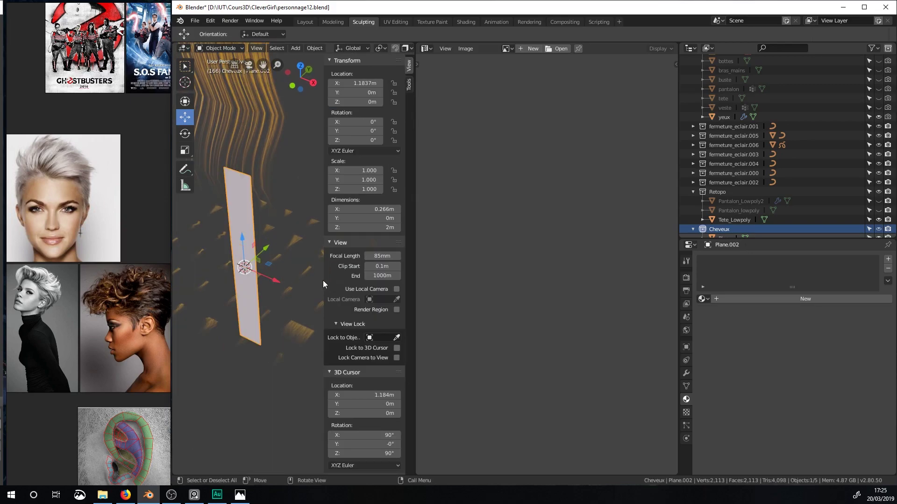
key("Tab")
left_click(702, 299)
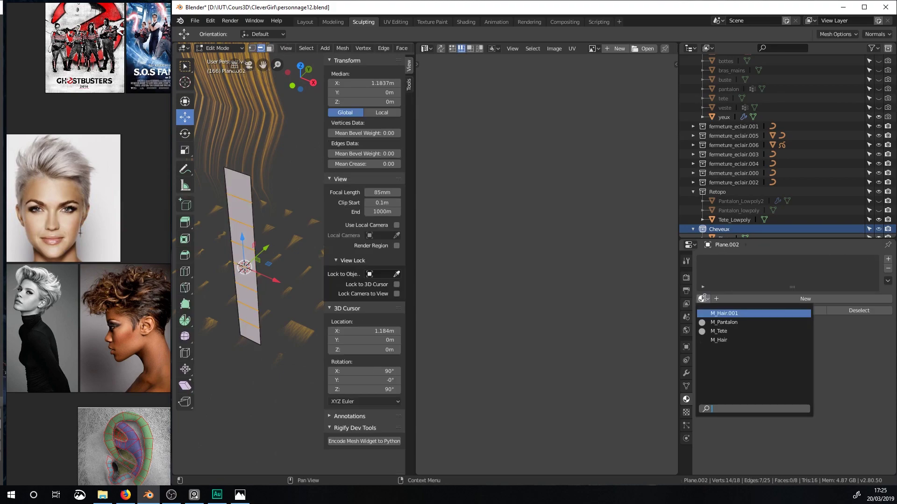
left_click(719, 340)
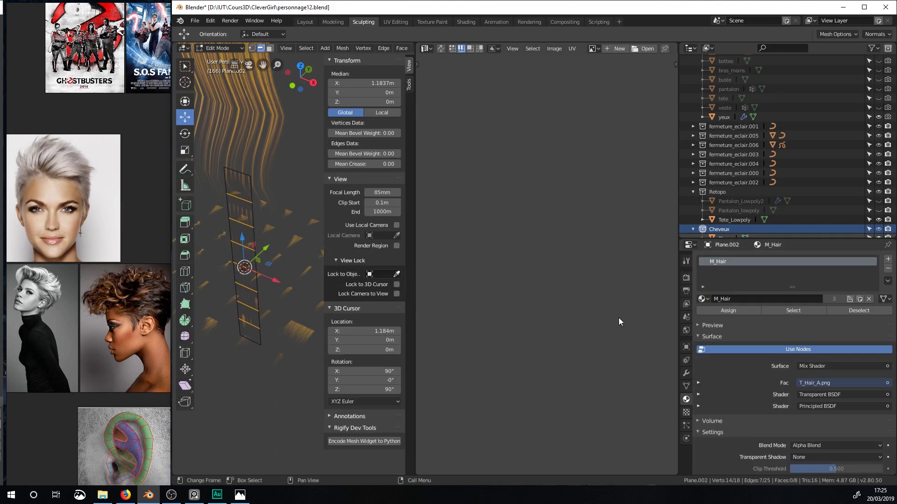
Select all faces of the narrow plane and bring its full UV layout over T_Hair_A.png into view.
scroll(438, 187, "down", 4)
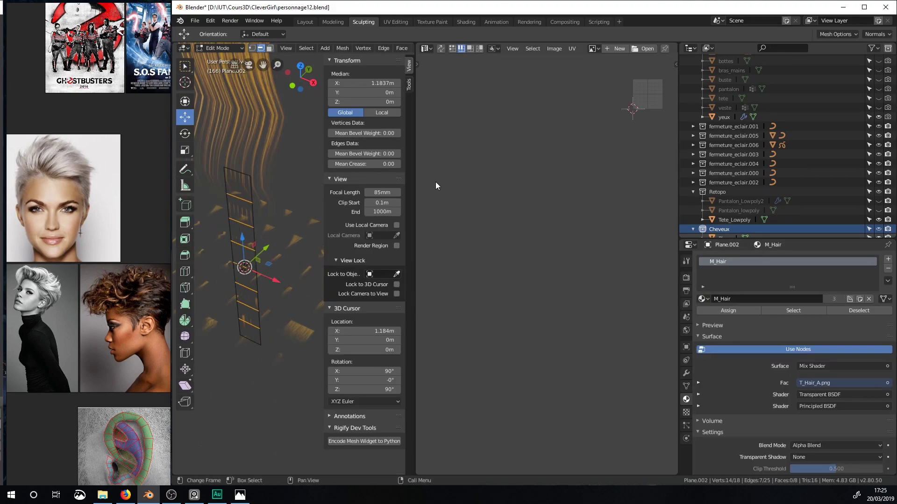
middle_click_drag(517, 206, 476, 241)
scroll(476, 240, "up", 4)
scroll(528, 180, "up", 1)
middle_click_drag(508, 148, 477, 346)
key("a")
scroll(501, 245, "down", 3)
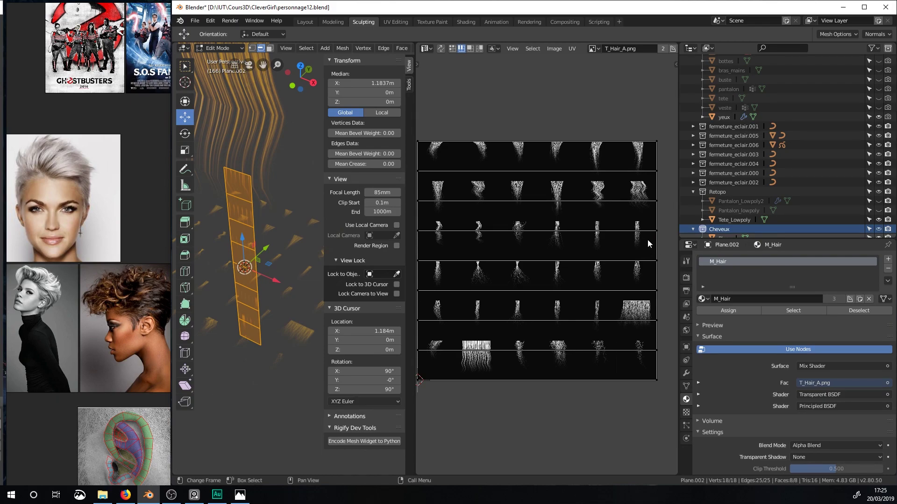
Narrow the whole UV layout along X and move it over the fifth column of strands in T_Hair_A.png.
key("a")
key("s")
key("x")
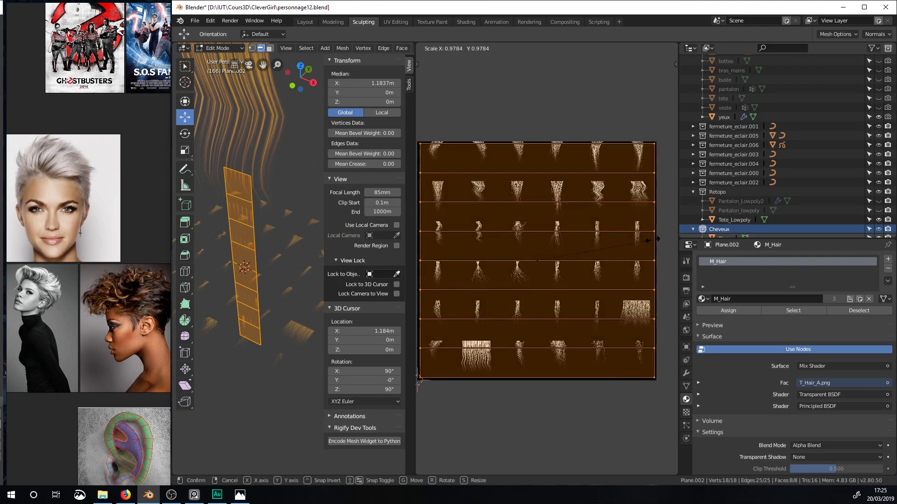
left_click(535, 238)
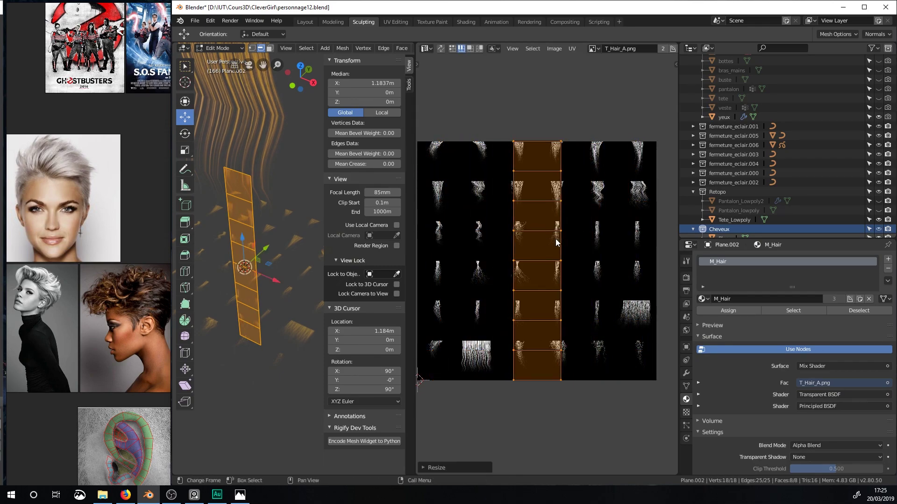
key("g")
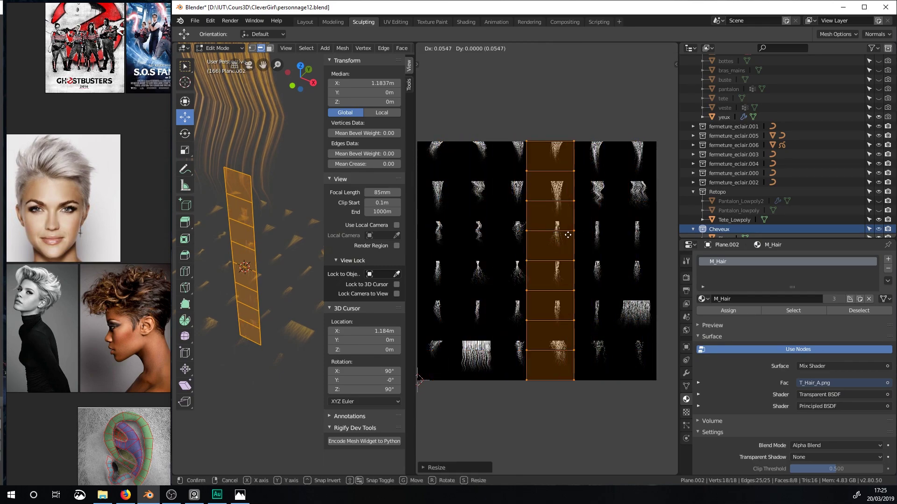
left_click(600, 236)
Scale the UV strip down uniformly and shorten it further along Y to approach the size of a single strand.
key("s")
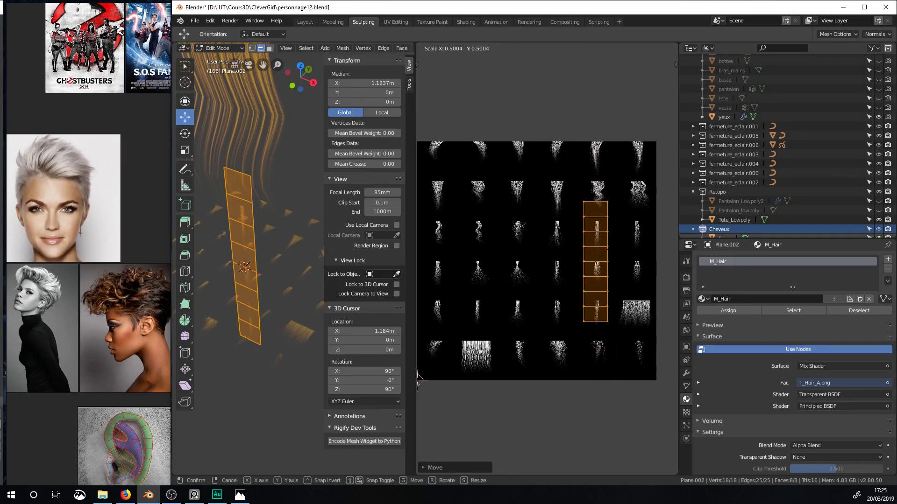
left_click(608, 245)
scroll(607, 245, "up", 3)
middle_click_drag(598, 228, 553, 253)
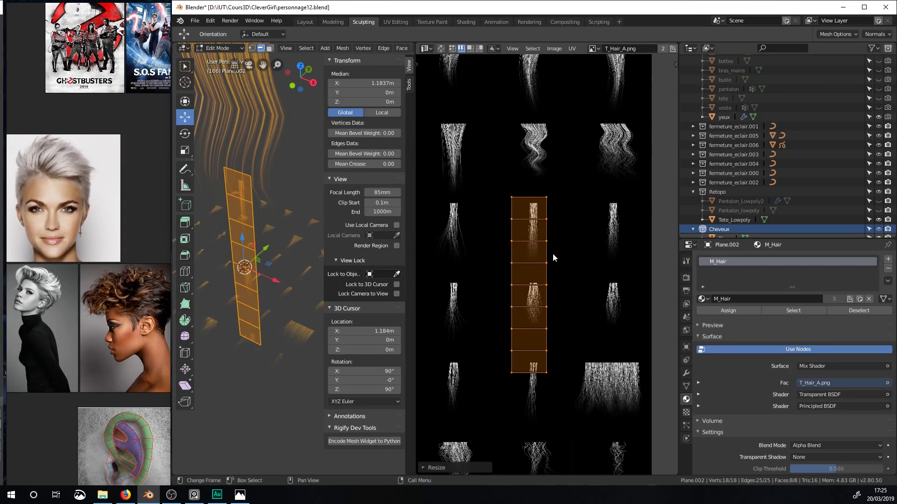
scroll(553, 253, "up", 2)
key("s")
key("y")
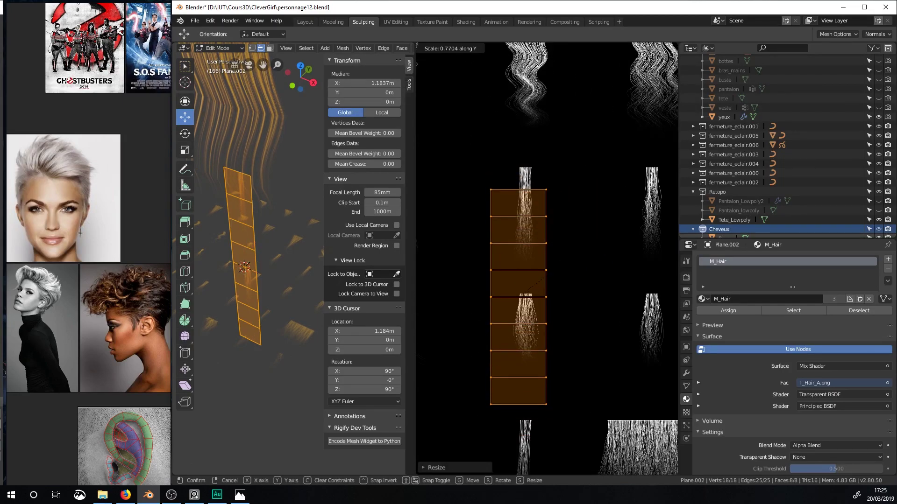
left_click(550, 262)
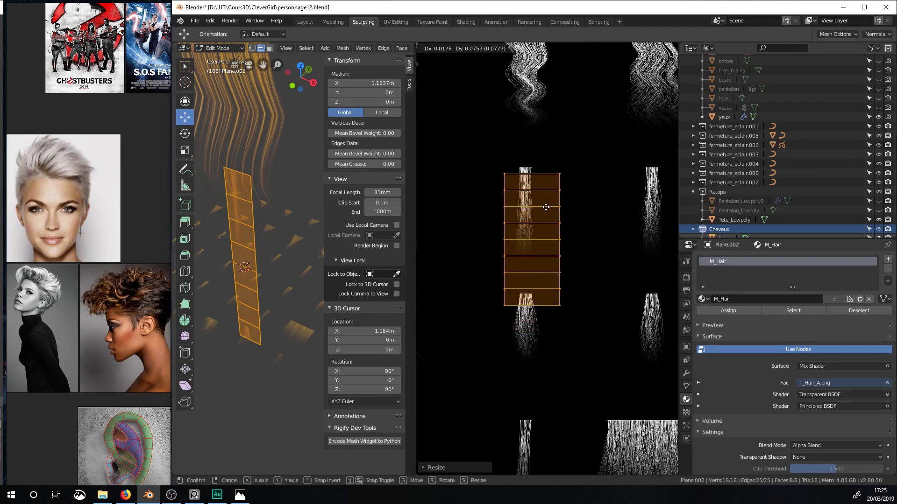
Place the UV strip over the straight strand in the third row of the texture and narrow it along X.
left_click(541, 189)
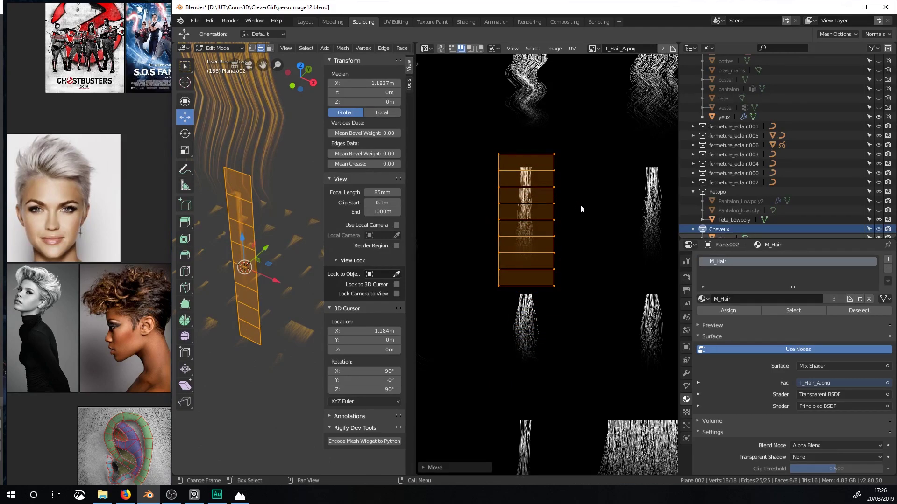
key("s")
key("x")
left_click(554, 208)
scroll(554, 208, "up", 3)
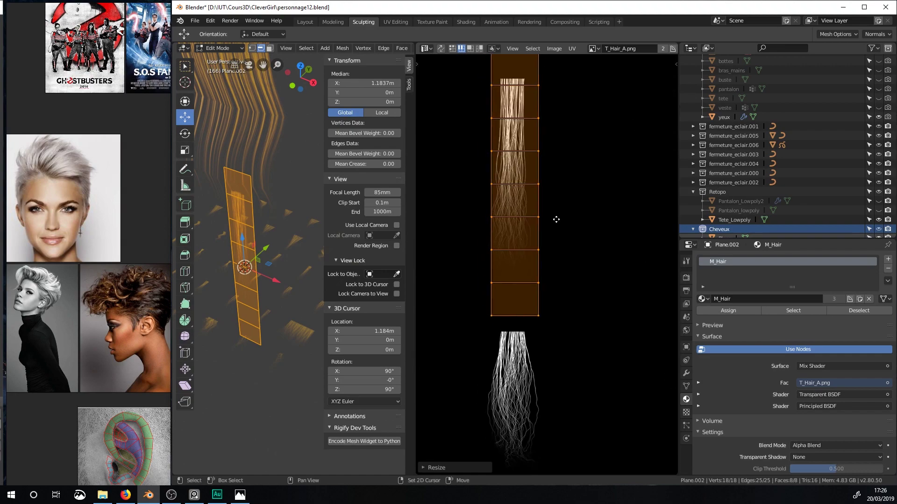
Shorten the UV strip along Y in two passes to match the length of the straight strand.
key("s")
key("y")
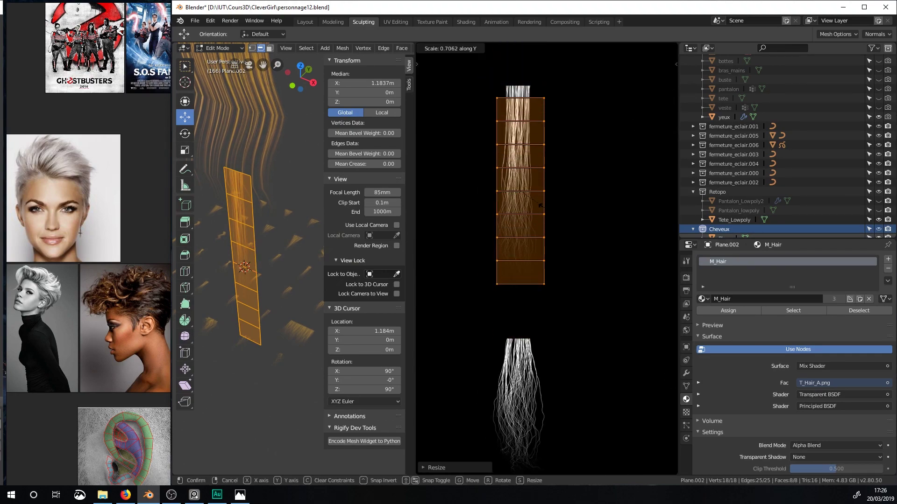
left_click(547, 219)
scroll(548, 214, "up", 1)
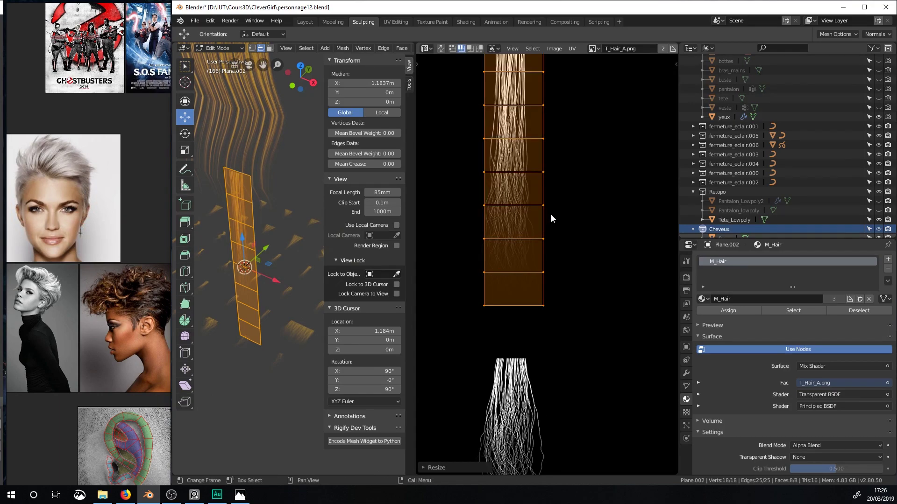
key("s")
key("y")
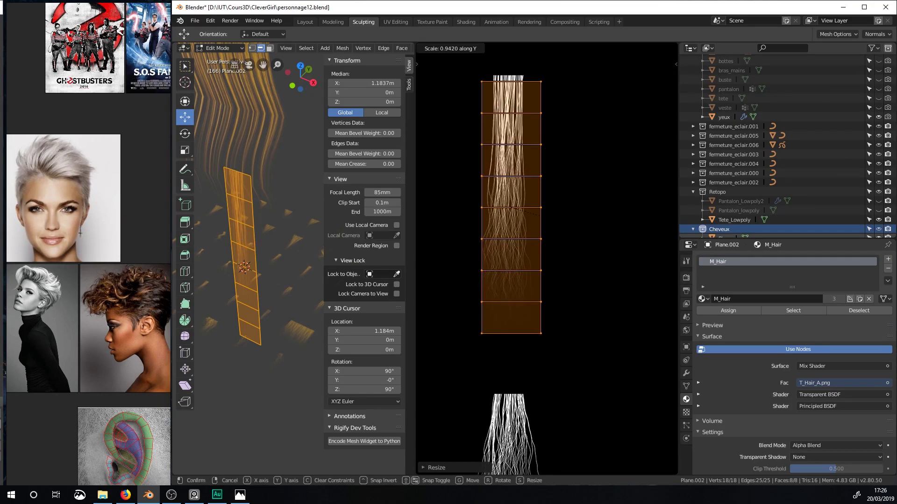
left_click(581, 238)
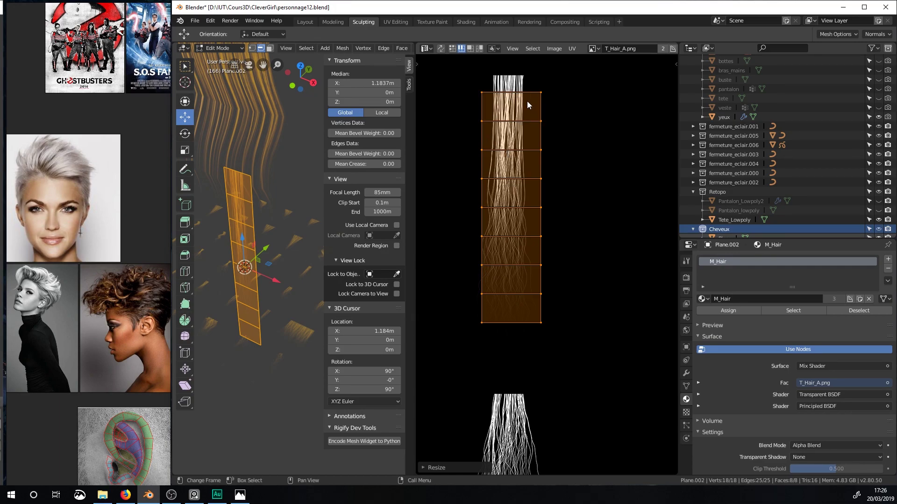
Move the UV strip about 0.0085 up to meet the strand's roots and widen it slightly along X.
key("g")
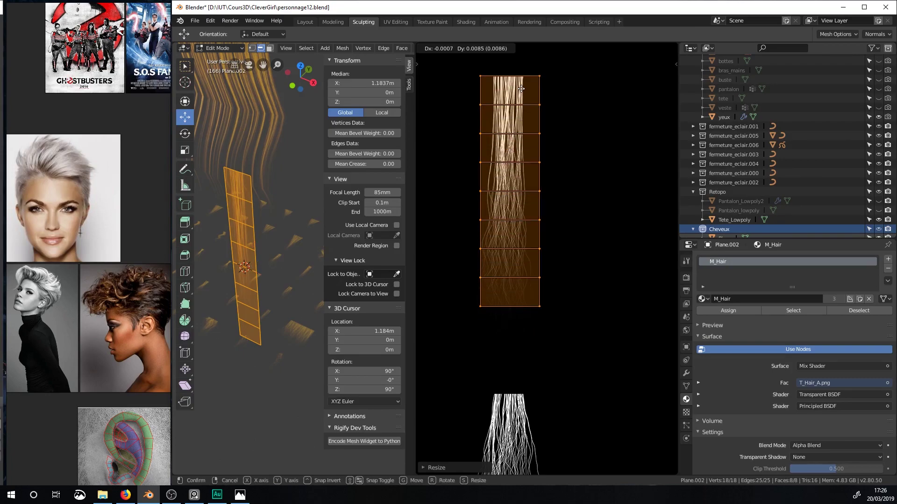
left_click(522, 99)
key("s")
key("x")
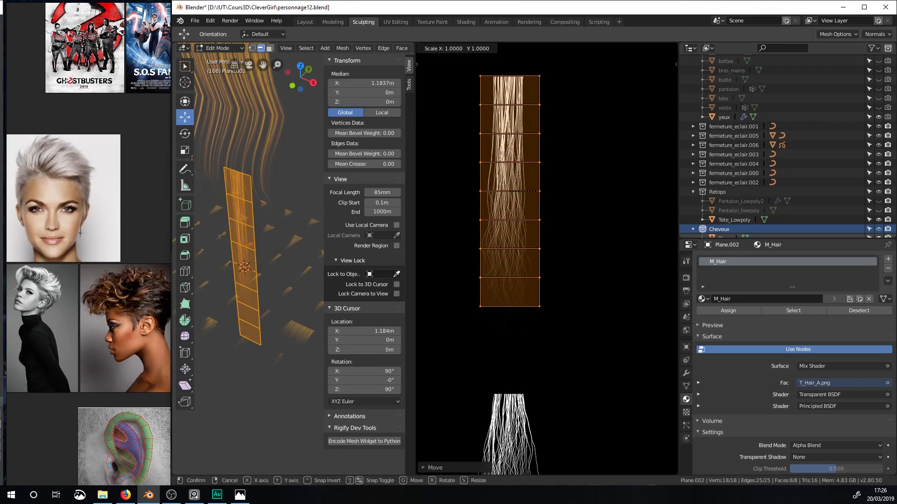
left_click(566, 194)
Widen the narrow hair card's mesh by scaling it 1.344 along X.
middle_click_drag(300, 315, 263, 259)
scroll(295, 266, "up", 3)
scroll(276, 255, "down", 1)
key("Tab")
key("Tab")
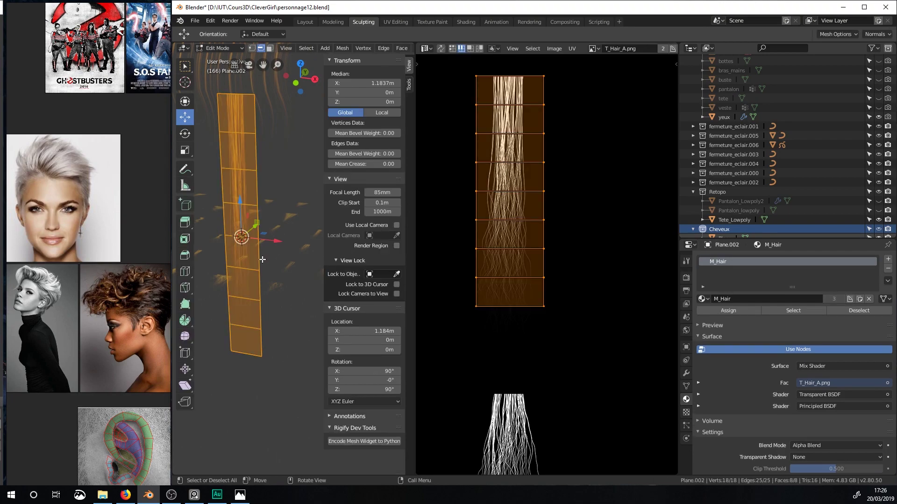
key("s")
key("x")
left_click(293, 262)
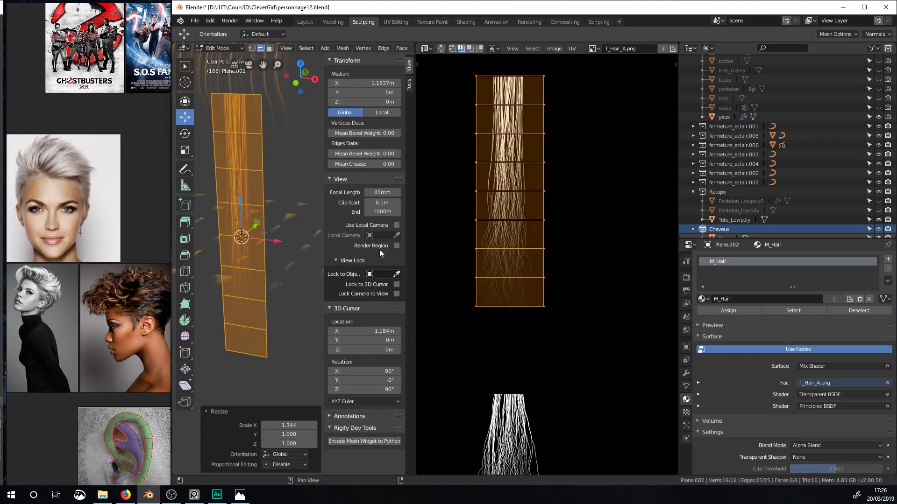
Hide the 3D viewport's transform sidebar and return the narrow hair card to Object Mode.
key("n")
middle_click_drag(307, 239, 345, 289, "shift")
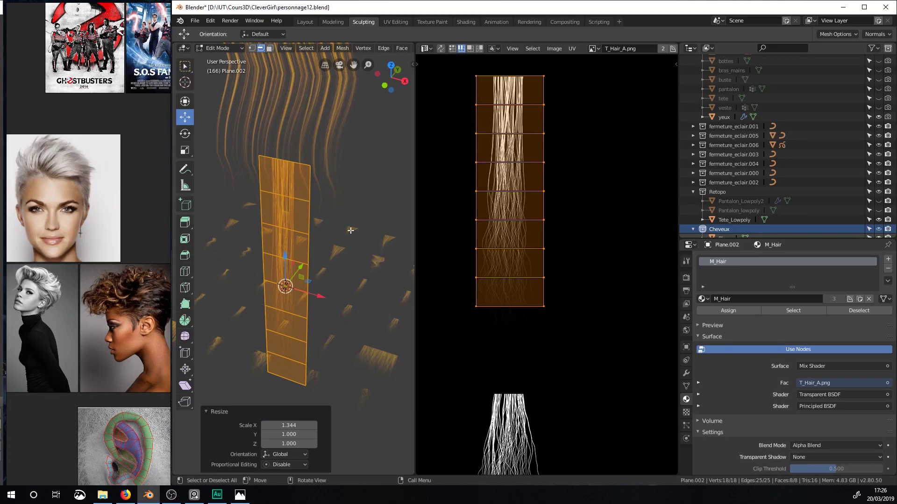
key("Tab")
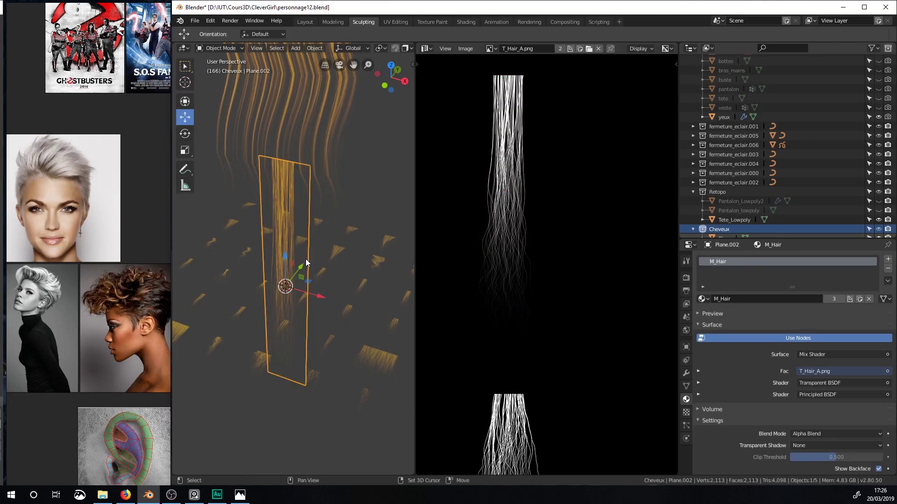
Duplicate the narrow hair card in place and enter Edit Mode on the copy.
key("shift+d")
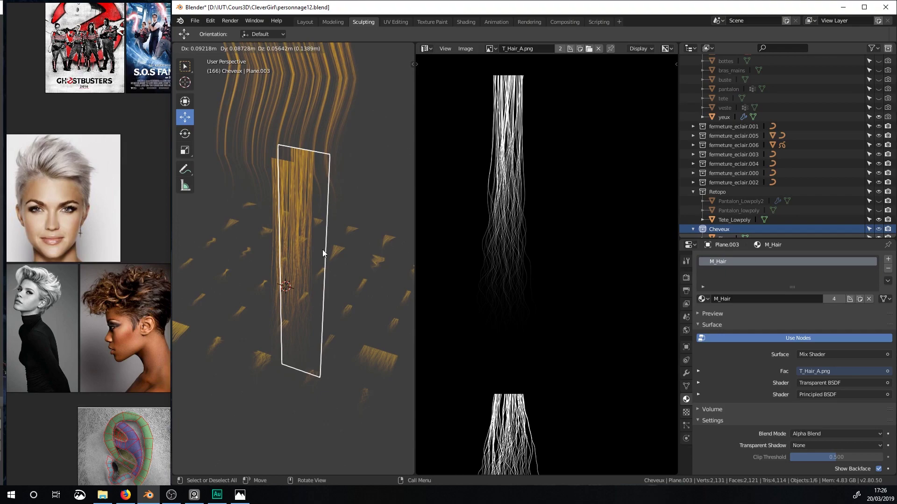
right_click(318, 253)
key("Tab")
key("r")
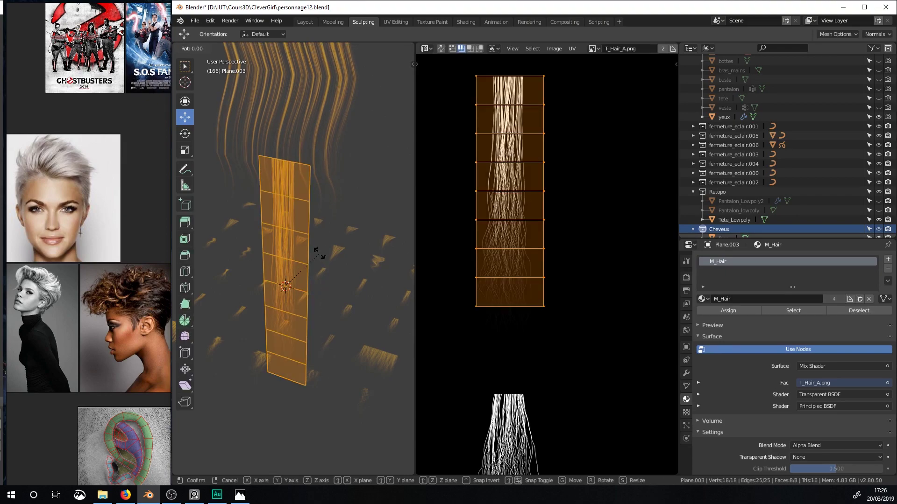
type("x")
type("90")
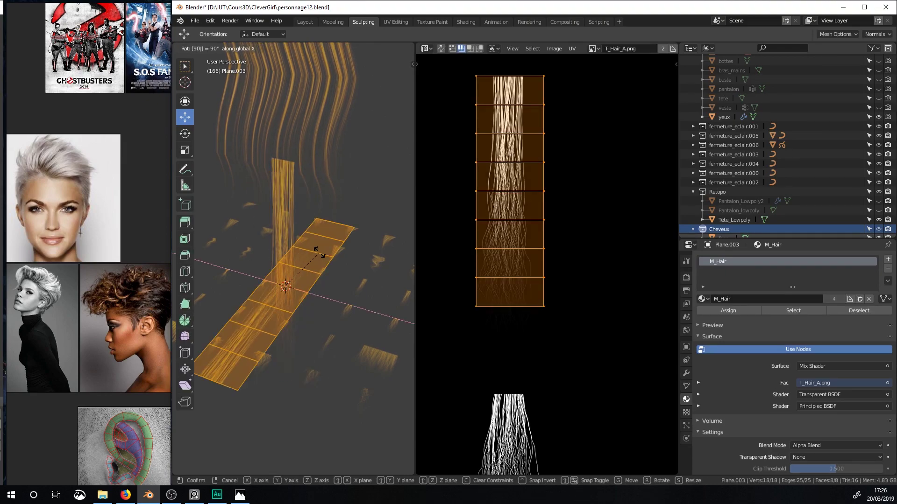
key("Escape")
Rotate the copied card's mesh 90° about Z so it crosses the original, then return to Object Mode and deselect it.
type("rz90")
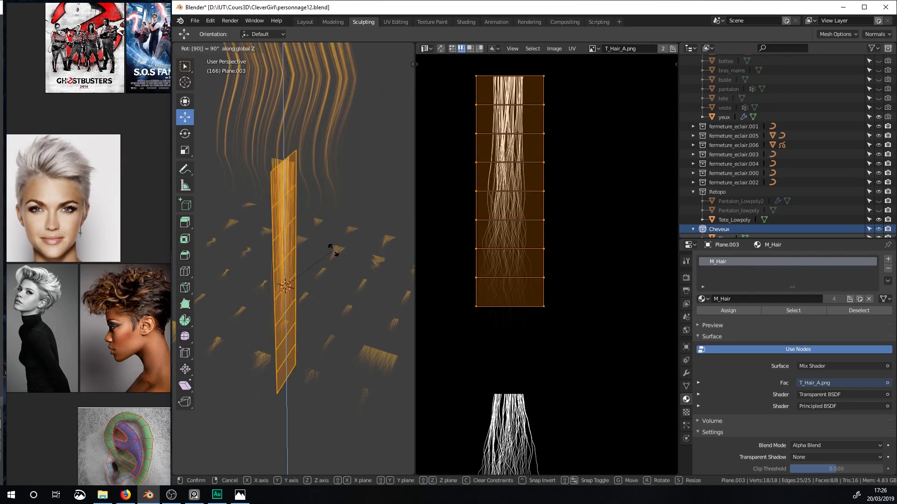
key("Return")
key("Tab")
middle_click_drag(314, 239, 297, 221)
scroll(295, 234, "down", 2)
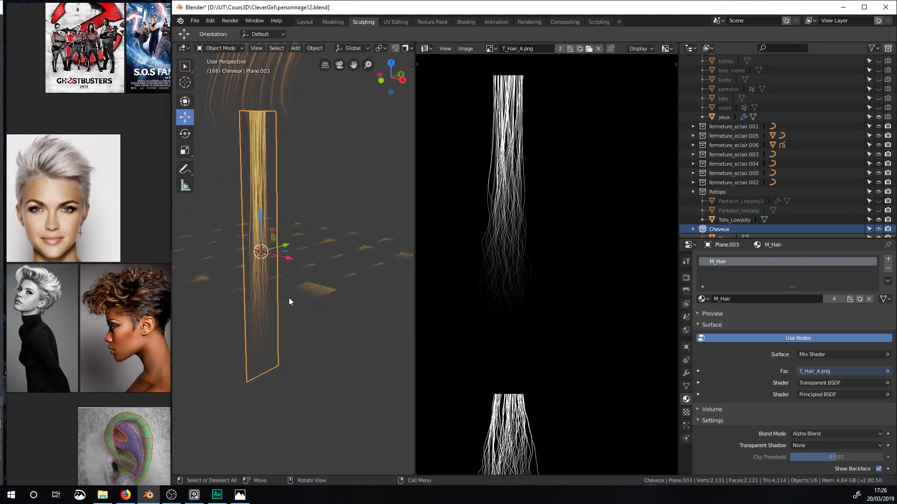
left_click(297, 293)
middle_click_drag(299, 249, 330, 256)
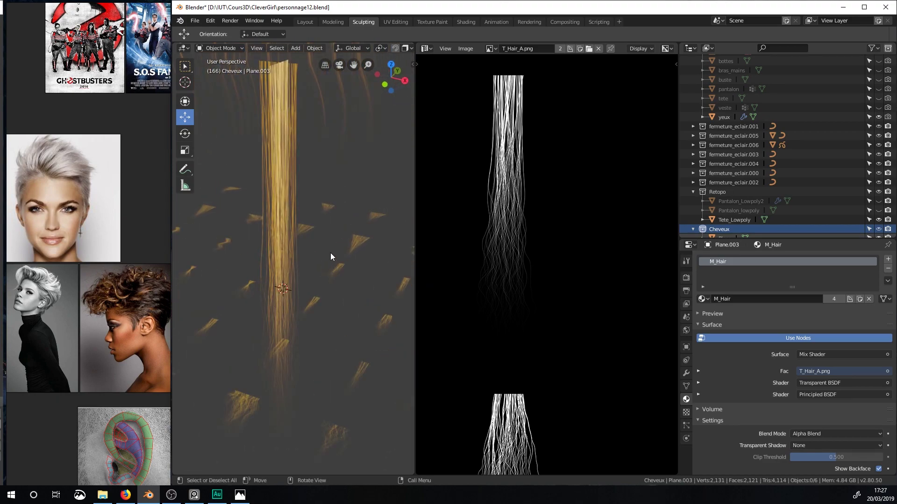
Select the rotated hair card copy and move it -0.0459 m along X.
middle_click_drag(322, 160, 298, 210)
middle_click_drag(372, 177, 336, 249)
left_click(324, 178)
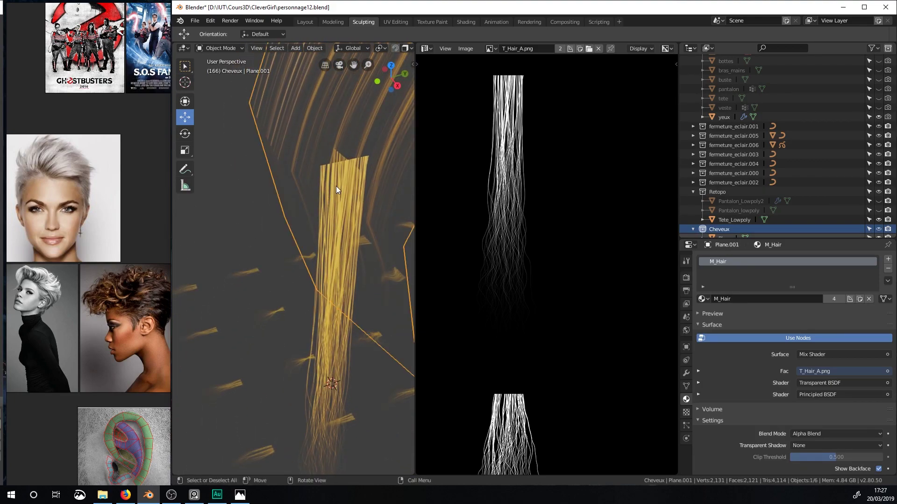
left_click(318, 346)
middle_click_drag(333, 329, 259, 360)
left_click_drag(257, 369, 268, 365)
Duplicate the rotated card in place and shift the new copy slightly along positive X.
key("shift+d")
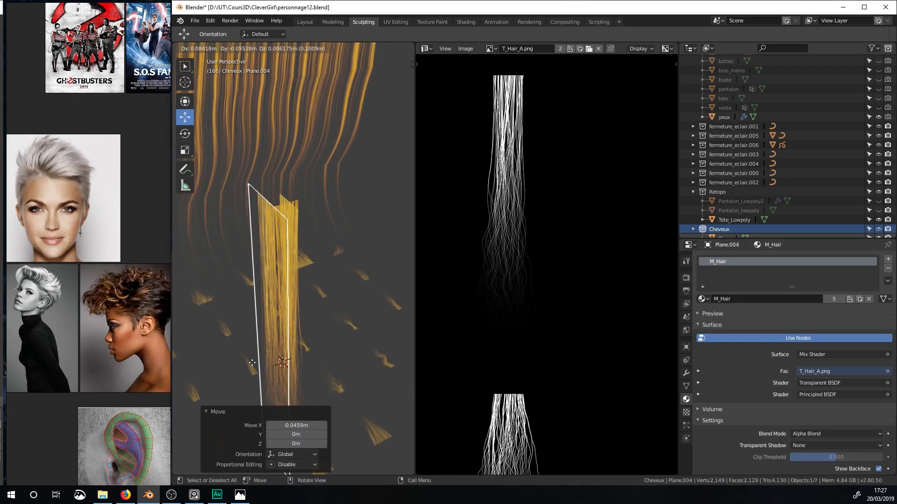
right_click(284, 360)
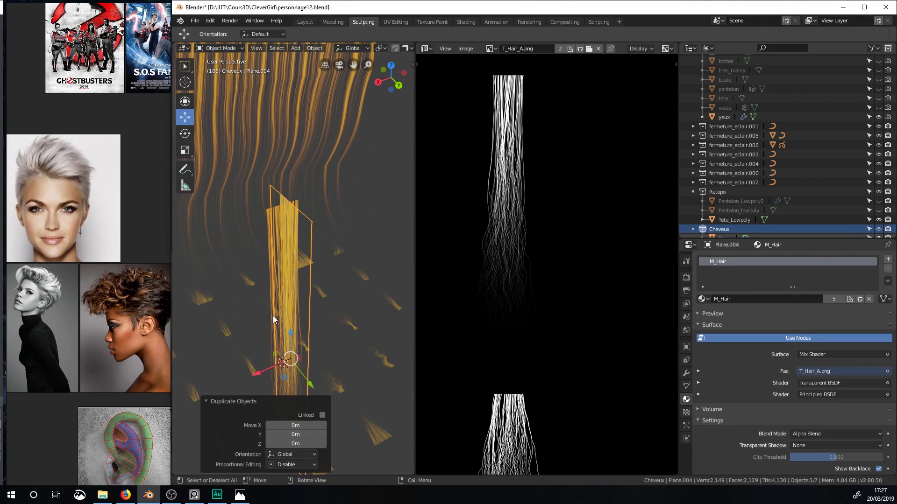
middle_click_drag(292, 304, 277, 323)
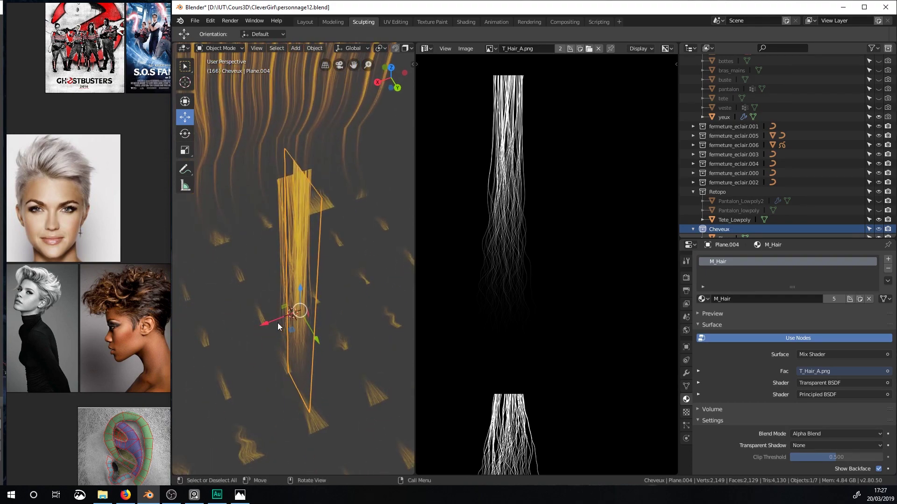
left_click_drag(268, 327, 257, 330)
Select the original narrow hair card, hide the 3D viewport's toolbar and shade the card smooth.
left_click(310, 173)
middle_click_drag(331, 212, 320, 248)
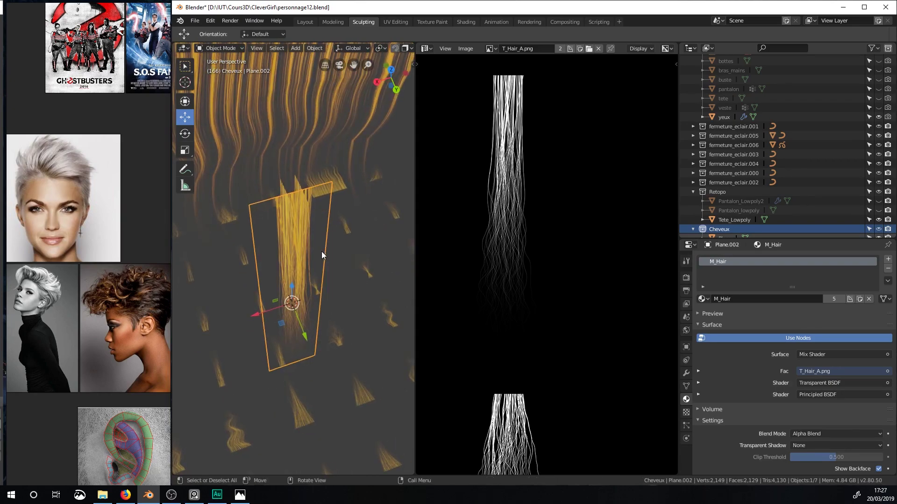
key("t")
right_click(328, 283)
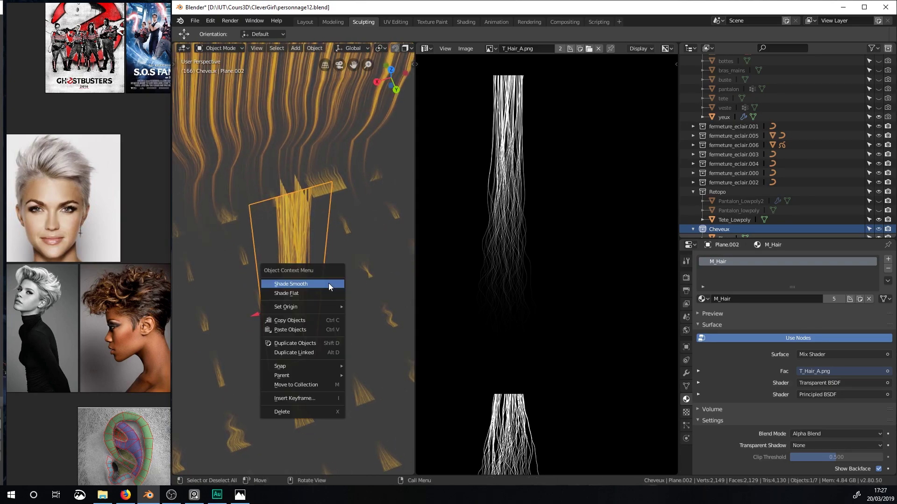
left_click(334, 285)
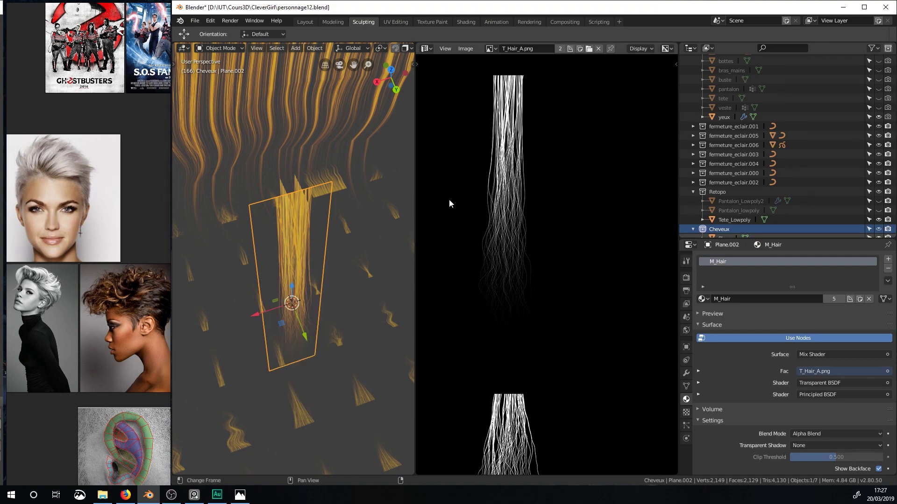
Rotate the original narrow card 30.4° about Z among its crossing copies and deselect it.
key("r")
key("z")
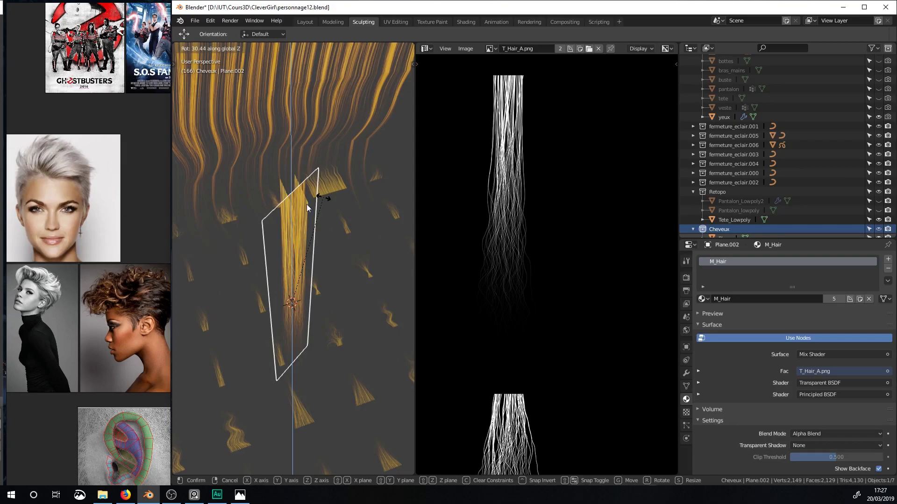
left_click(311, 203)
middle_click_drag(293, 208, 332, 156)
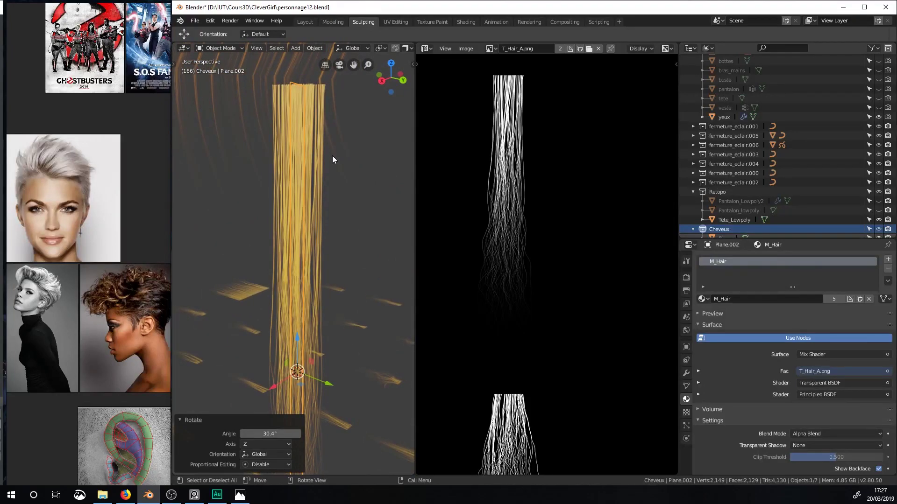
left_click(358, 122)
middle_click_drag(330, 197, 388, 200)
scroll(387, 51, "down", 5)
scroll(339, 50, "down", 3)
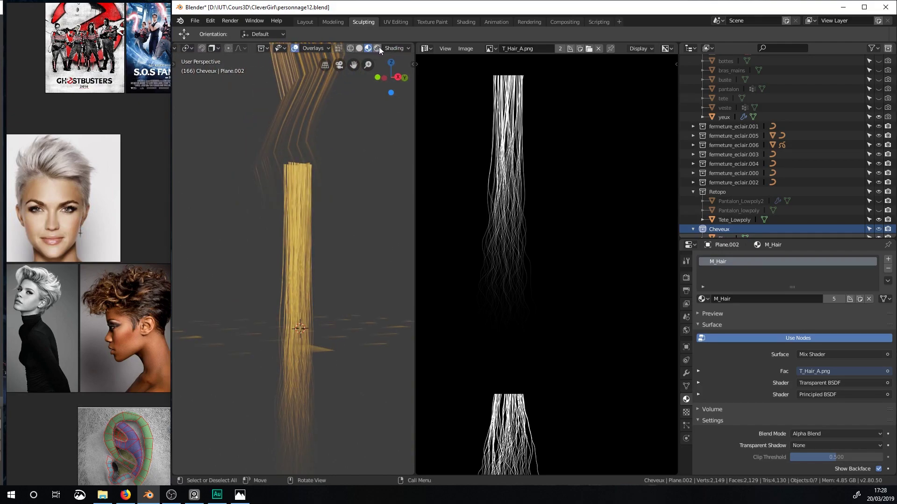
Select the wavy wide hair card and move it straight up along Z to the character's bust.
middle_click_drag(316, 141, 318, 334)
scroll(303, 354, "up", 3)
scroll(282, 373, "down", 1)
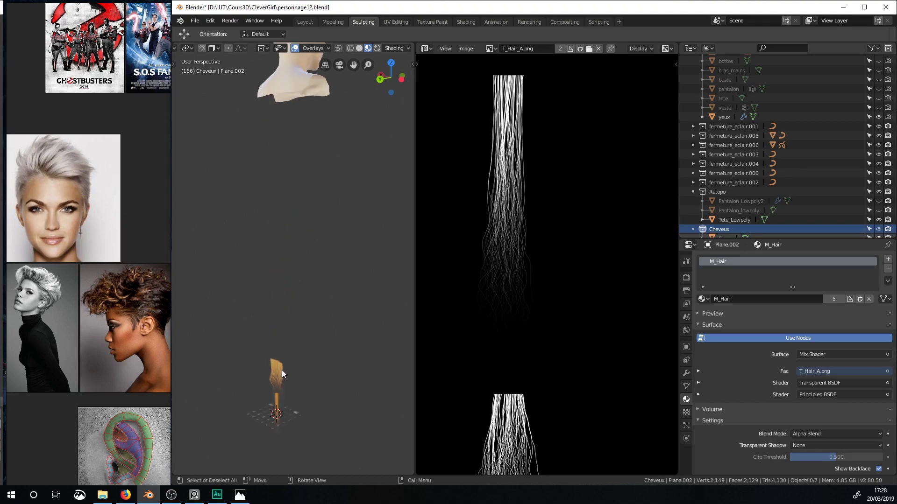
left_click(282, 370)
key("g")
key("z")
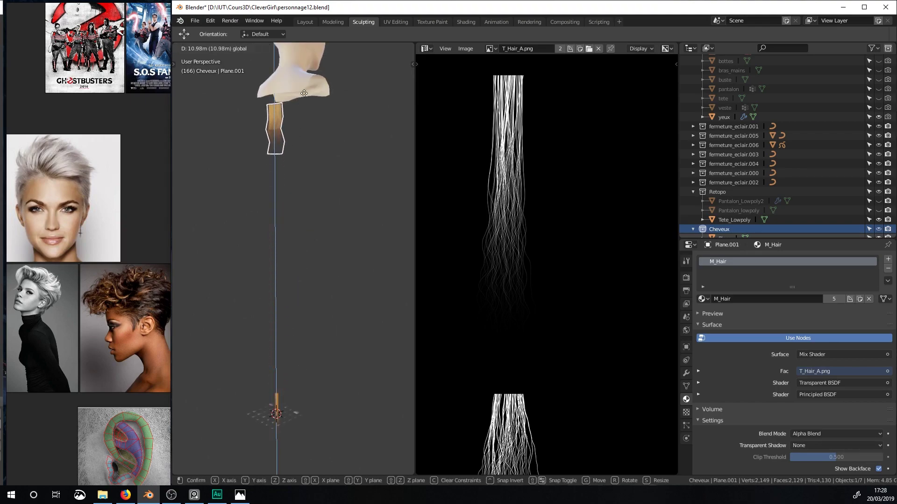
left_click(306, 48)
Position the wavy card behind the neck along X and Y, and raise it 0.268 m along Z.
scroll(316, 324, "up", 2)
middle_click_drag(303, 97, 283, 304, "shift")
scroll(312, 325, "up", 3)
left_click_drag(264, 300, 333, 302)
middle_click_drag(342, 288, 328, 324, "shift")
left_click_drag(301, 310, 317, 334)
mouse_move(306, 279)
left_mouse_down()
mouse_move(308, 255)
mouse_move(308, 267)
left_mouse_up()
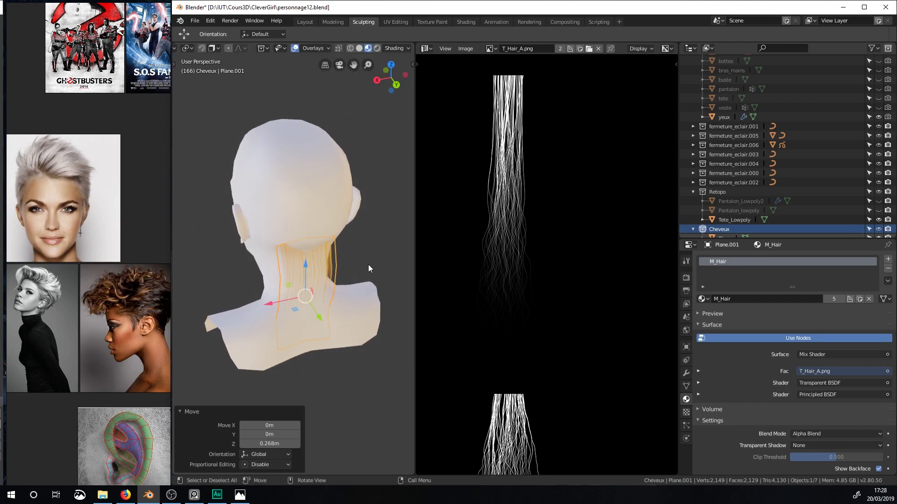
Scale the wavy card's entire mesh down uniformly in Edit Mode to suit the nape.
key("Tab")
key("s")
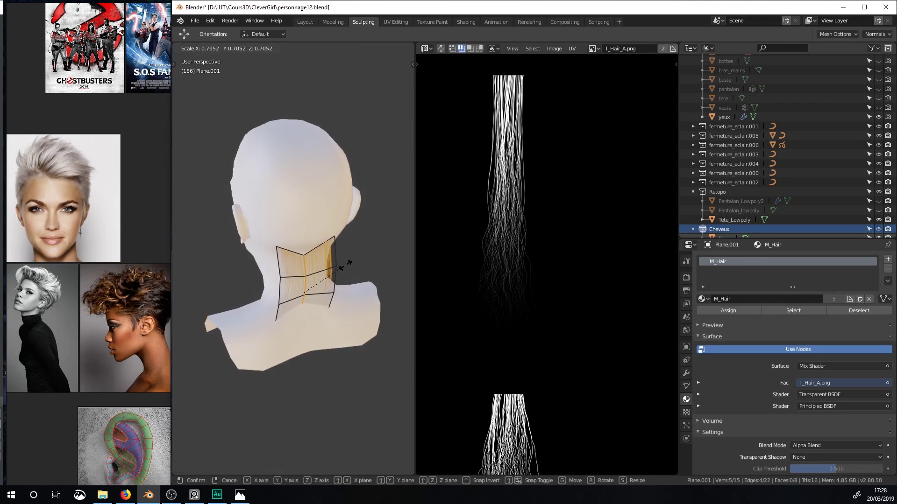
right_click(343, 265)
key("a")
key("s")
left_click(343, 271)
Shorten the wavy card's mesh to 0.462 along Z and raise the card 0.185 m toward the hairline.
key("s")
key("z")
left_click(328, 257)
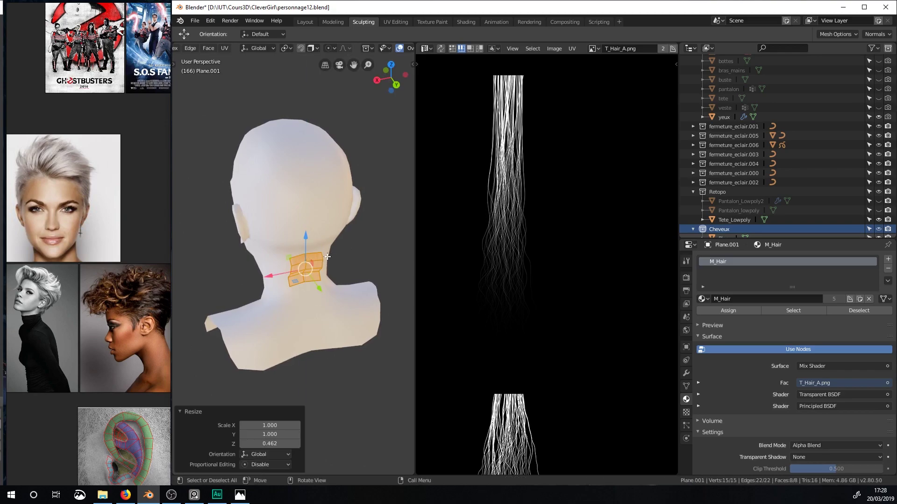
scroll(316, 252, "up", 4)
key("Tab")
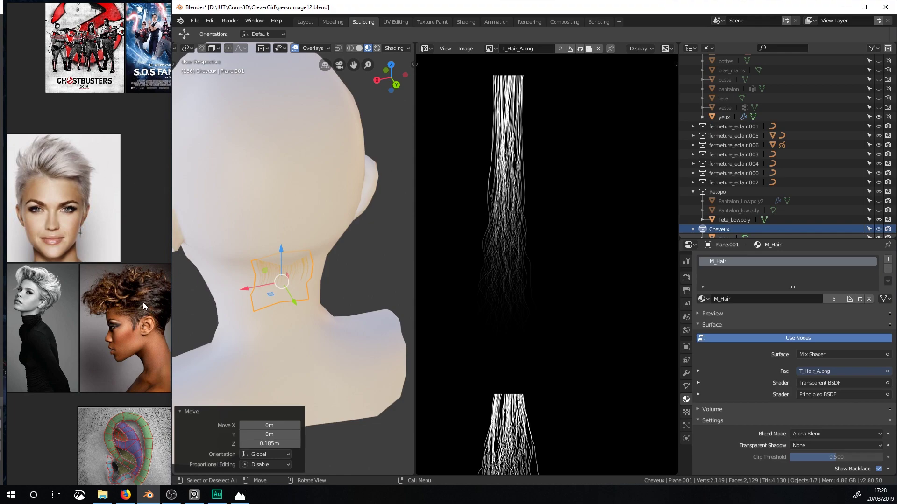
Consult the short-hair profile reference, then duplicate the nape card toward negative X and shift the copy -0.0177 m along Y.
scroll(103, 301, "up", 5)
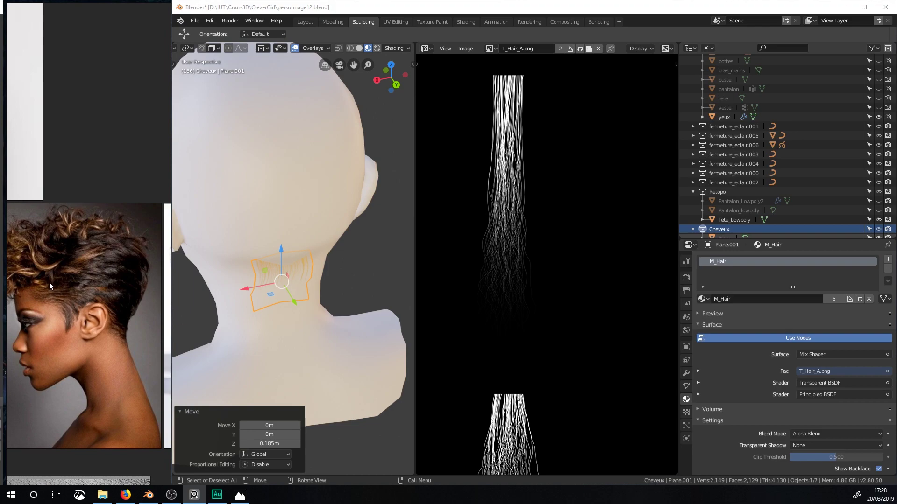
middle_click_drag(100, 296, 151, 315)
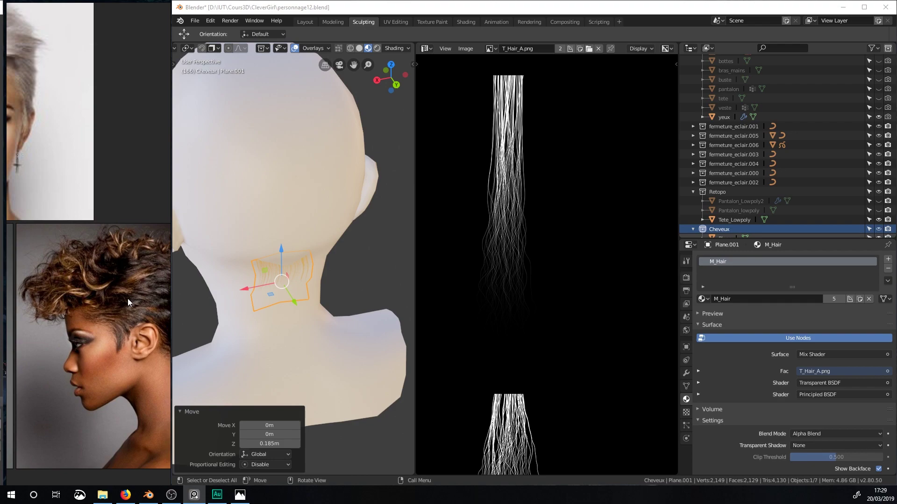
scroll(121, 311, "down", 3)
mouse_move(299, 272)
middle_mouse_down()
mouse_move(267, 245)
mouse_move(263, 270)
mouse_move(302, 278)
middle_mouse_up()
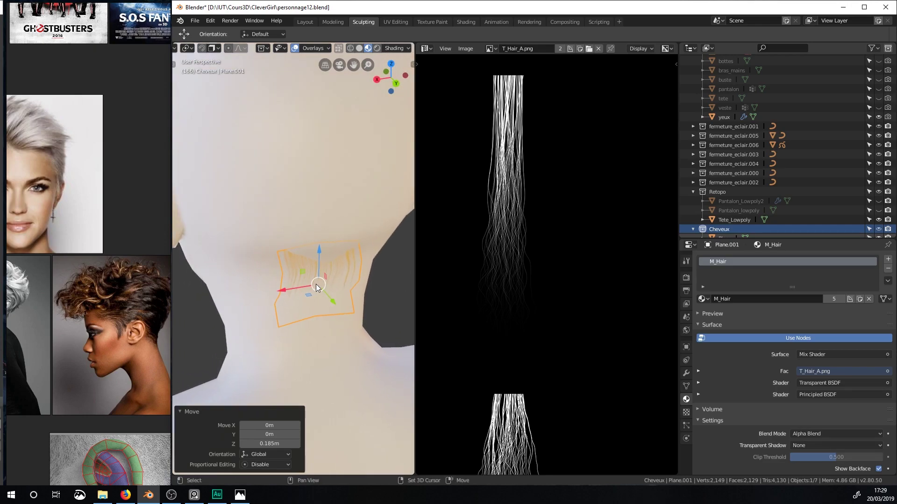
key("shift+d")
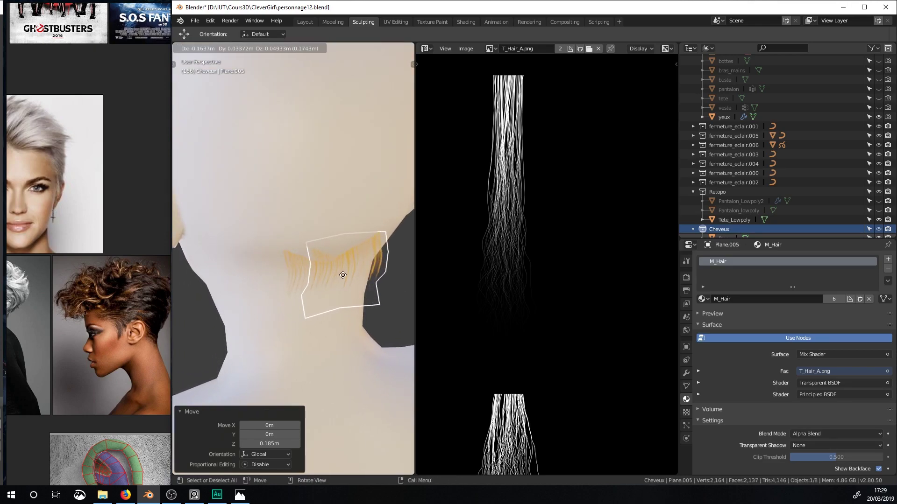
left_click(335, 289)
mouse_move(336, 289)
middle_mouse_down()
mouse_move(299, 284)
mouse_move(320, 291)
middle_mouse_up()
left_click_drag(245, 336, 285, 348)
Rotate the duplicated nape card 1.3° about Z.
key("r")
key("z")
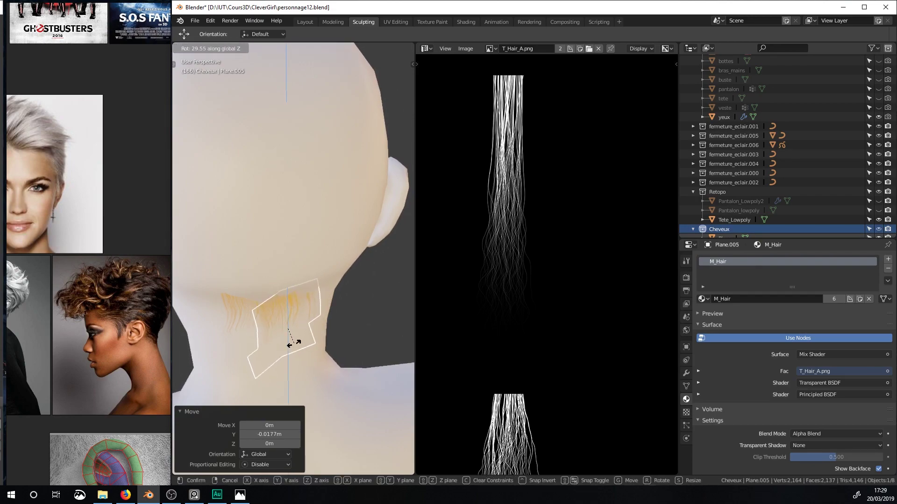
left_click(287, 343)
middle_click_drag(287, 343, 313, 358)
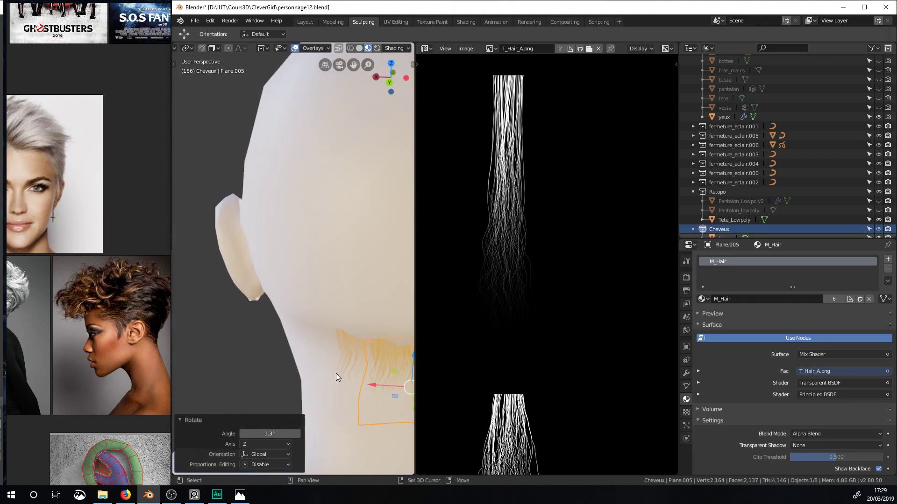
Duplicate the nape card with an offset of X 0.385 m, Y 0.0155 m, Z 0.0737 m, and widen the 3D viewport.
key("shift+d")
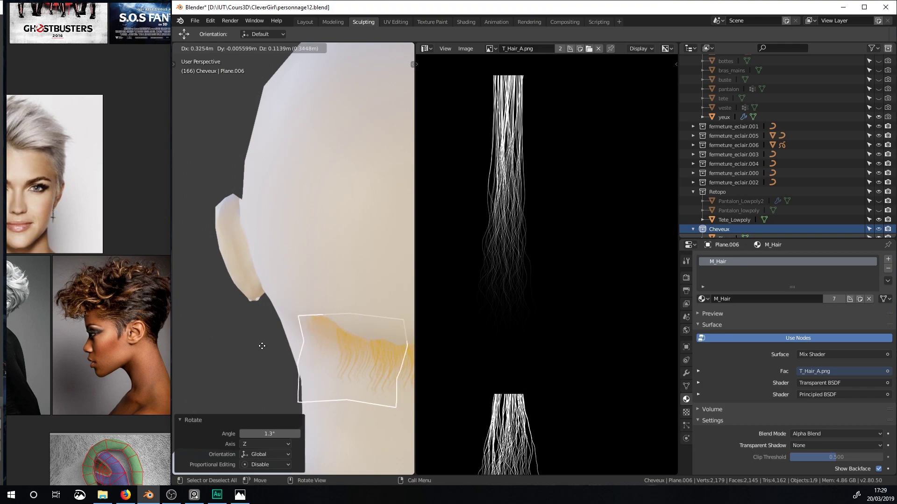
left_click(260, 360)
middle_click_drag(260, 360, 408, 313)
left_click_drag(416, 303, 613, 305)
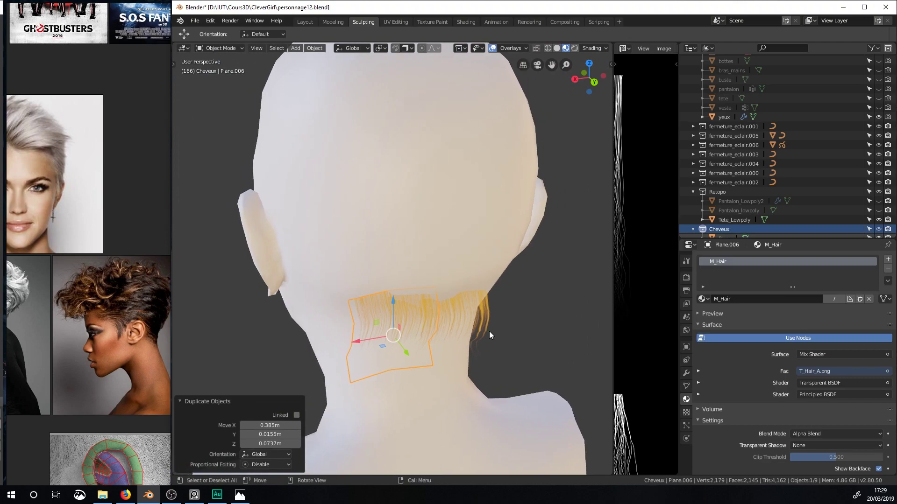
Rotate the newest nape card -386° about Z to follow the curve of the neck.
key("r")
key("z")
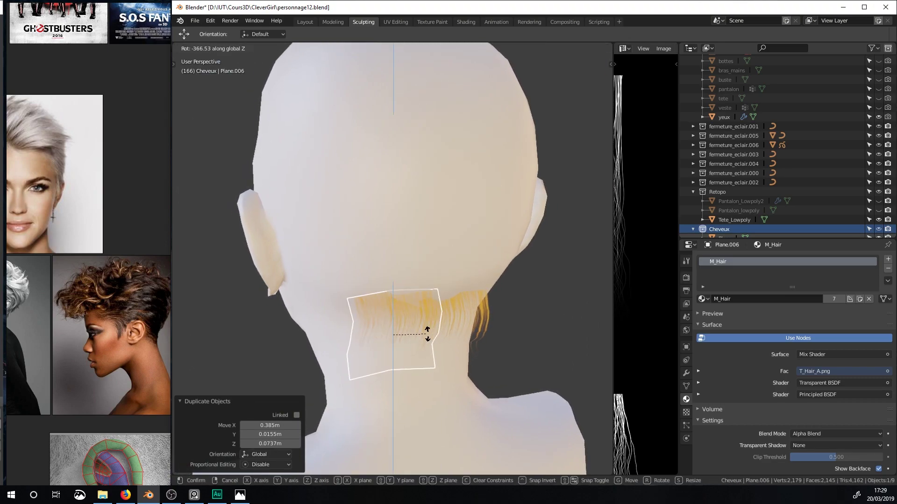
left_click(415, 344)
middle_click_drag(415, 345, 398, 335)
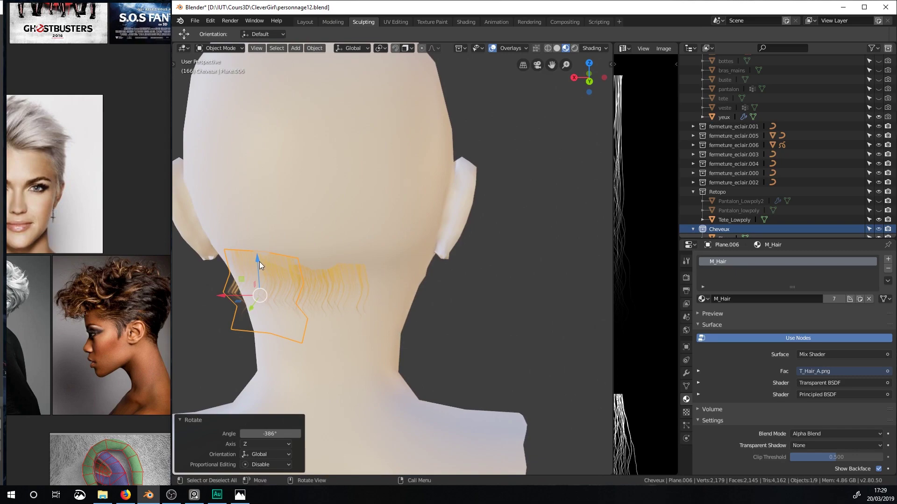
Lower the newest nape card slightly along Z and move it -0.0686 m along Y against the neck.
key("g")
key("z")
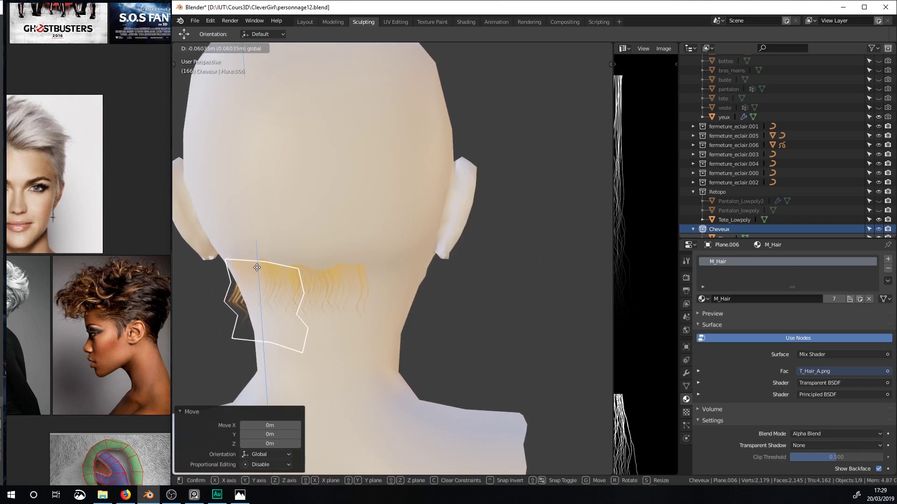
left_click(264, 267)
scroll(264, 266, "up", 2)
left_click_drag(194, 339, 204, 334)
middle_click_drag(270, 322, 290, 312)
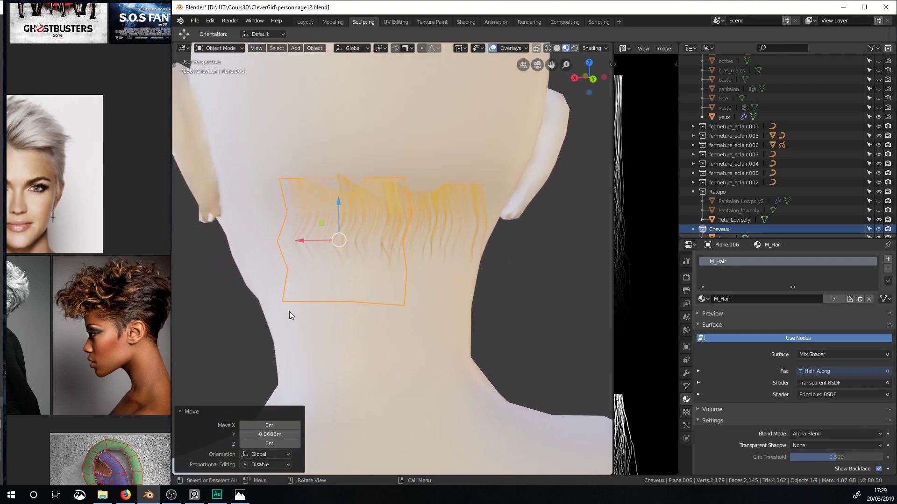
scroll(290, 312, "down", 2)
mouse_move(408, 296)
middle_mouse_down()
mouse_move(405, 269)
mouse_move(403, 287)
middle_mouse_up()
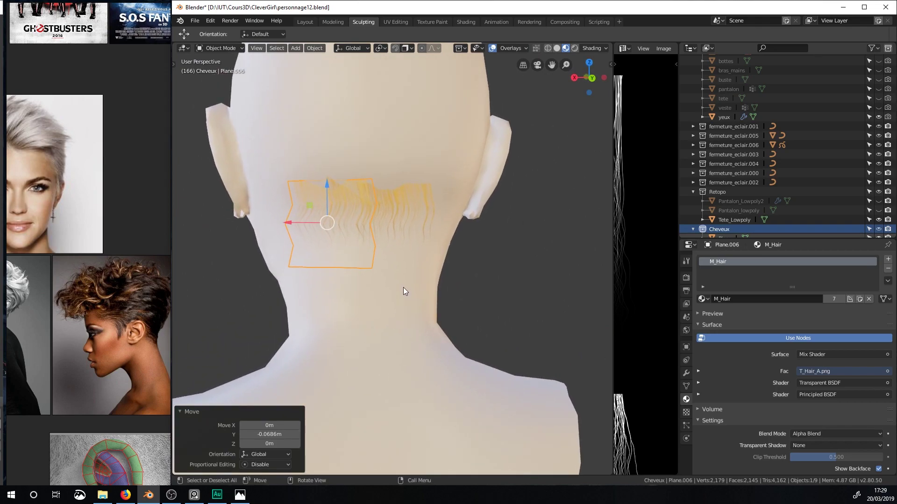
Move the nape hair card nearest the side of the neck 0.00121 m along Y.
scroll(382, 240, "up", 4)
scroll(395, 233, "down", 4)
scroll(321, 224, "down", 1)
scroll(369, 212, "down", 4)
scroll(424, 324, "down", 1)
scroll(421, 318, "up", 3)
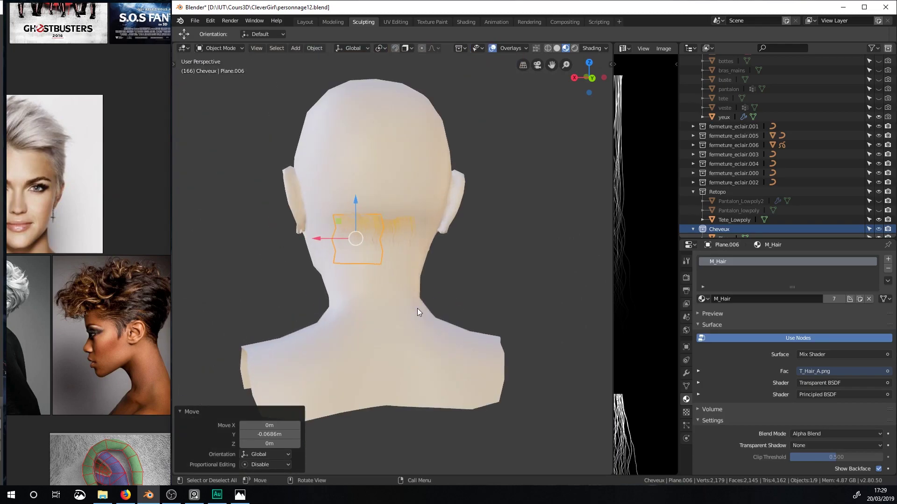
middle_click_drag(410, 304, 434, 325)
scroll(429, 310, "up", 2)
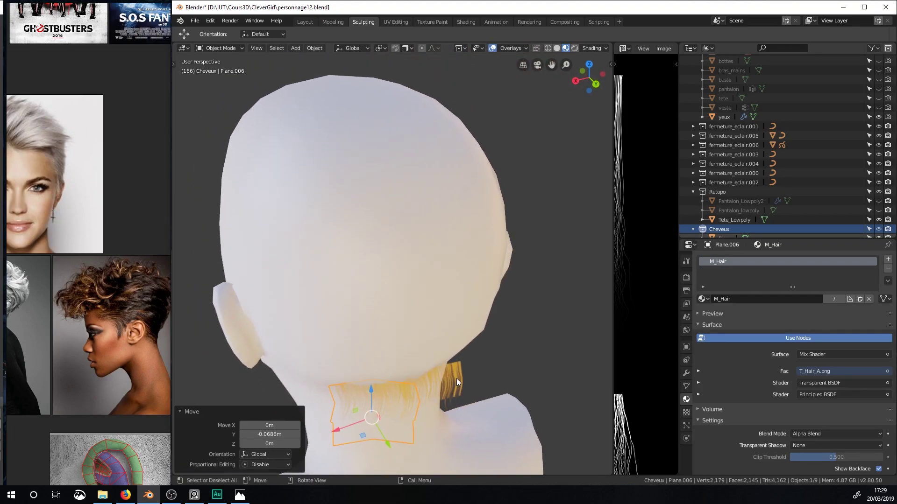
left_click(460, 375)
key("g")
key("y")
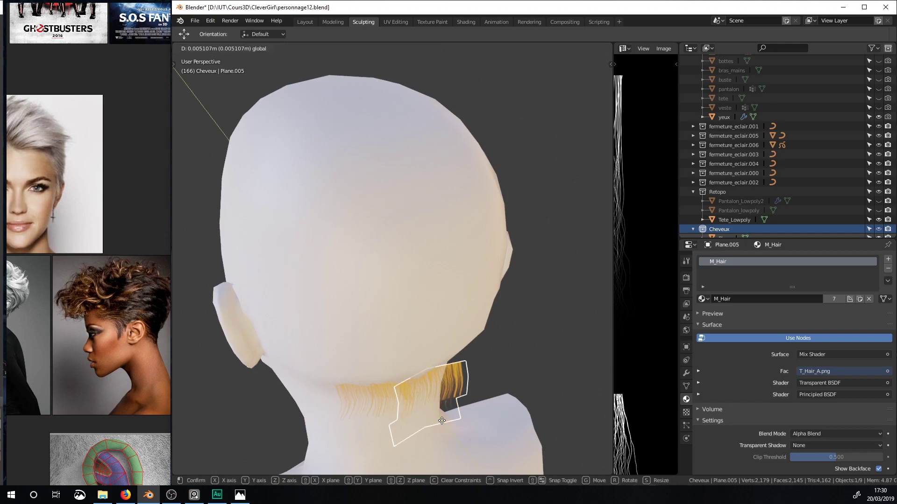
left_click(472, 377)
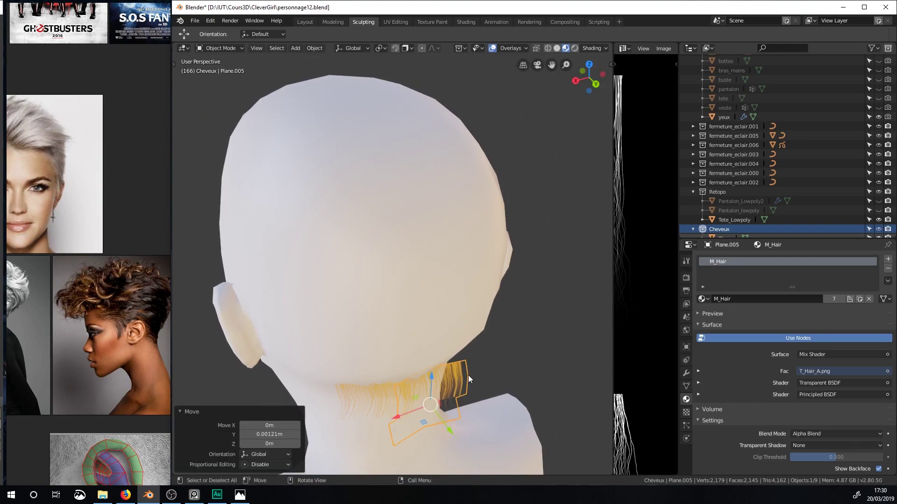
Move the middle vertical edge loop of that nape card 0.111 m along Y to curve the card around the neck.
middle_click_drag(469, 375, 456, 371)
key("Tab")
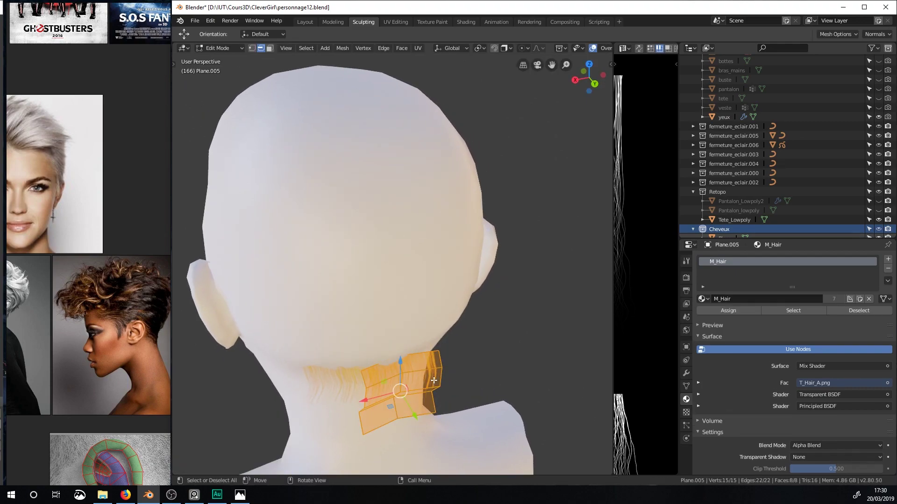
left_click(399, 415, "alt")
left_click_drag(406, 412, 409, 401)
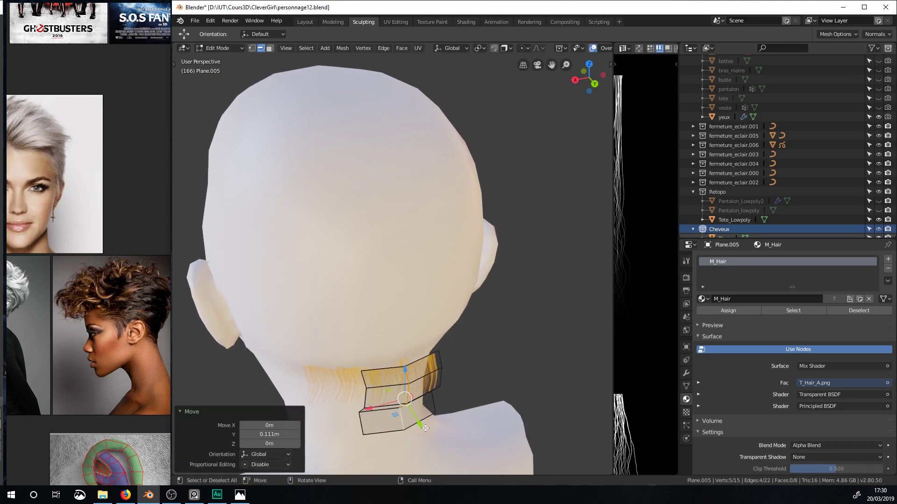
Move the whole curved nape card -0.0976 m along Y against the neck.
key("Tab")
key("g")
left_click(411, 407)
middle_click_drag(411, 408, 399, 348)
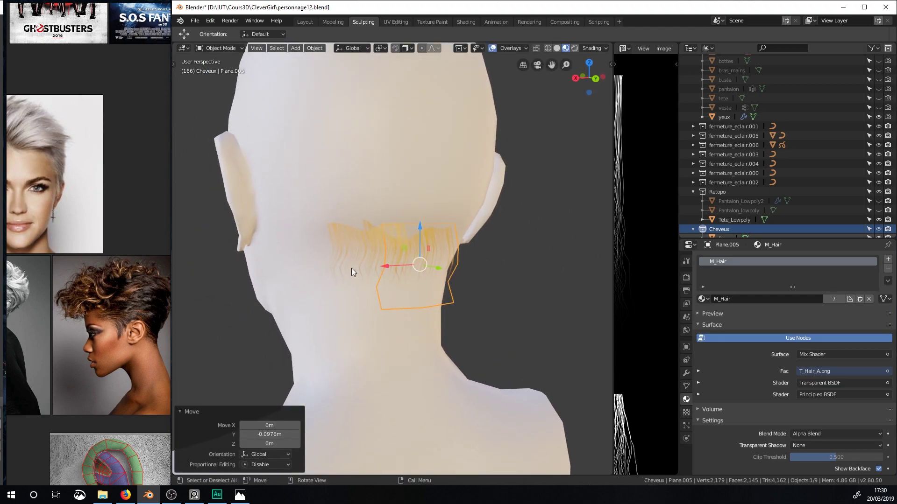
Add a 2 m plane and raise it along Z to just above the head.
scroll(349, 264, "down", 4)
middle_click_drag(342, 252, 411, 258)
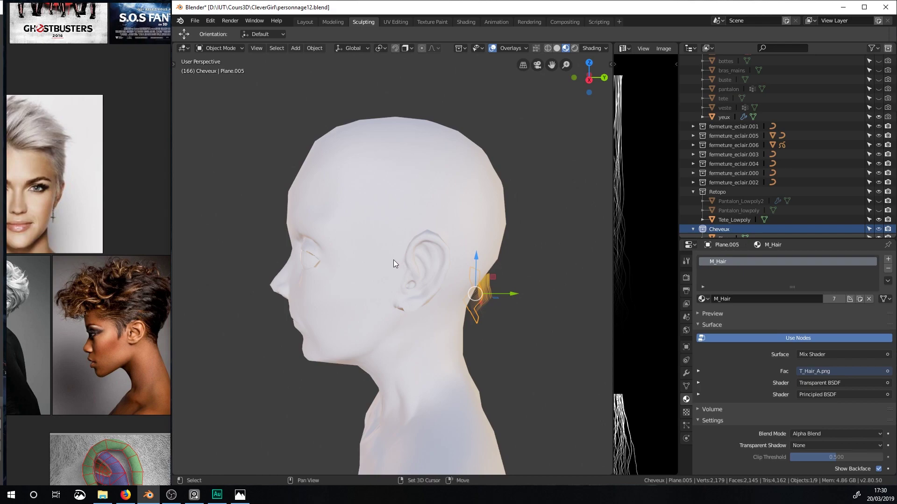
key("shift+a")
left_click(422, 261)
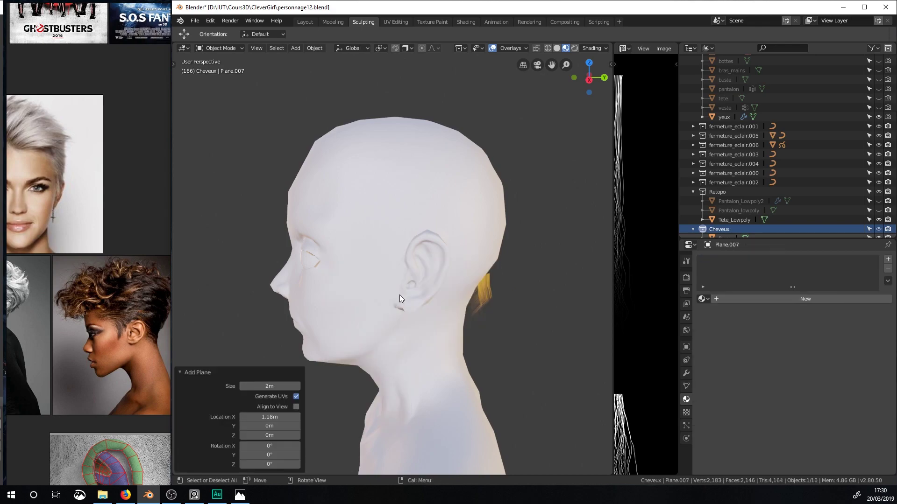
scroll(400, 295, "down", 8)
key("g")
key("z")
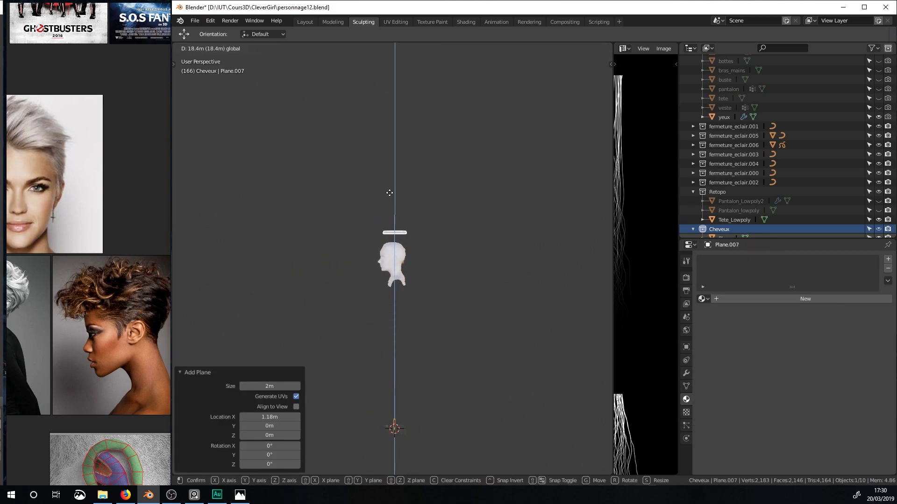
left_click(393, 204)
Stand the new plane upright by rotating its mesh 90° about X, and narrow it along X.
scroll(396, 213, "up", 8)
middle_click_drag(396, 213, 411, 242)
key("Tab")
type("rx90")
key("Return")
key("s")
key("x")
left_click(484, 192)
Lower the upright plane along Z to the height of the ear.
scroll(481, 190, "down", 4)
middle_click_drag(473, 187, 501, 143)
scroll(500, 144, "up", 4)
key("g")
key("z")
left_click(456, 364)
Turn the plane about Z to face the side of the head and move it -0.328 m along X.
key("r")
key("z")
left_click(391, 356)
key("g")
key("x")
left_click(417, 361)
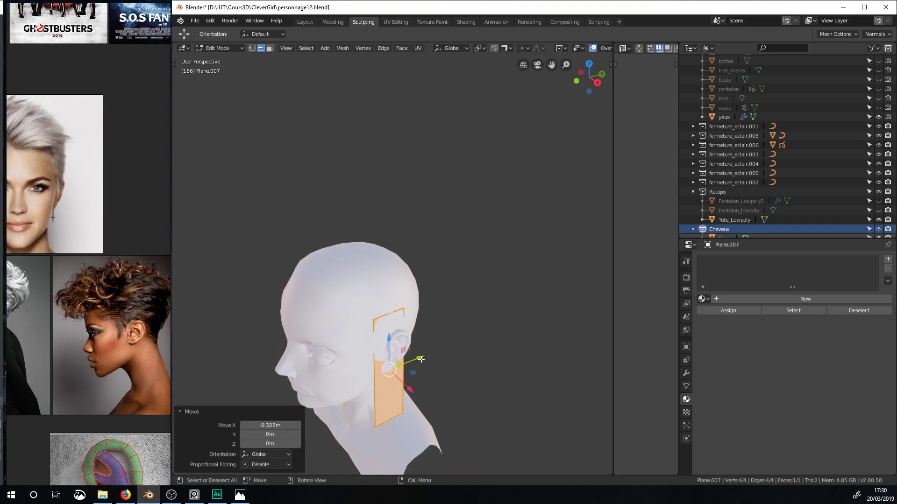
Move the plane -0.169 m along Y to just in front of the ear.
key("g")
key("y")
left_click(473, 345)
Shorten the plane along Z and raise it 0.191 m beside the ear.
key("s")
key("z")
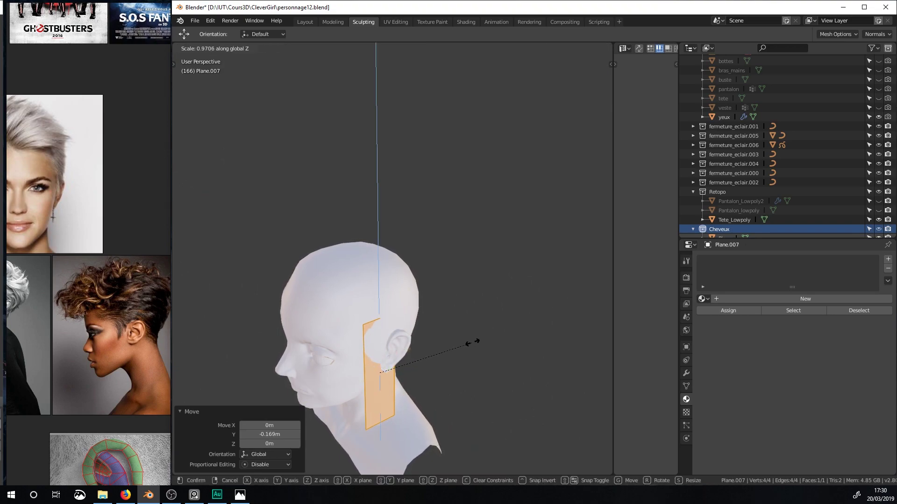
left_click(427, 355)
key("g")
key("z")
left_click(479, 362)
Scale the plane to 0.598 along Y and move it 0.109 m along X out from the cheek.
key("s")
key("y")
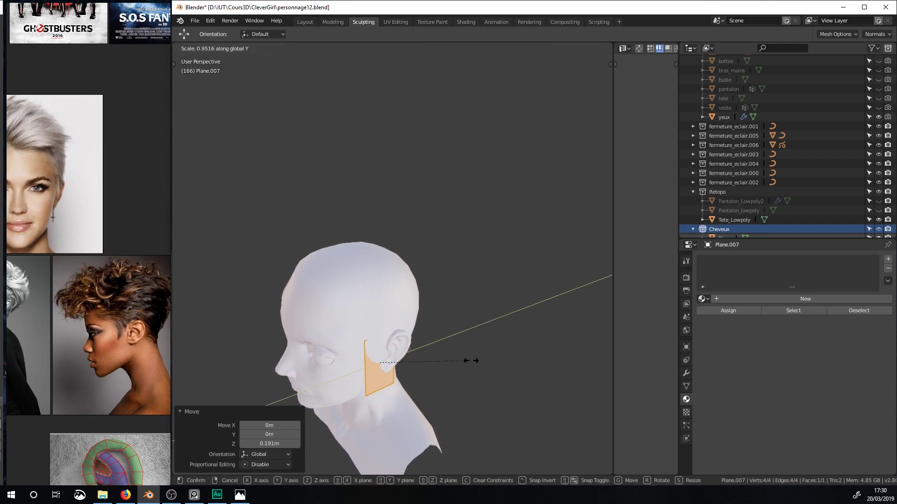
left_click(438, 361)
key("g")
key("x")
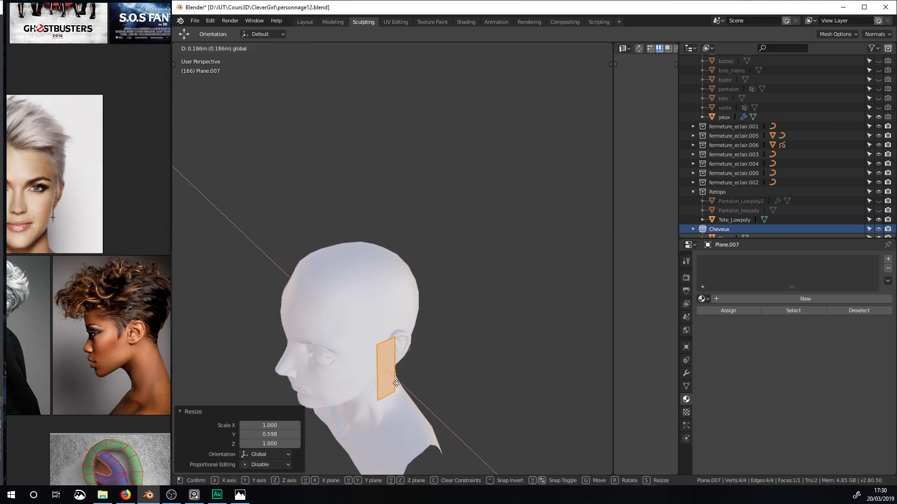
Move the plane -0.0607 m along Y toward the face, clear of the ear.
scroll(396, 358, "up", 4)
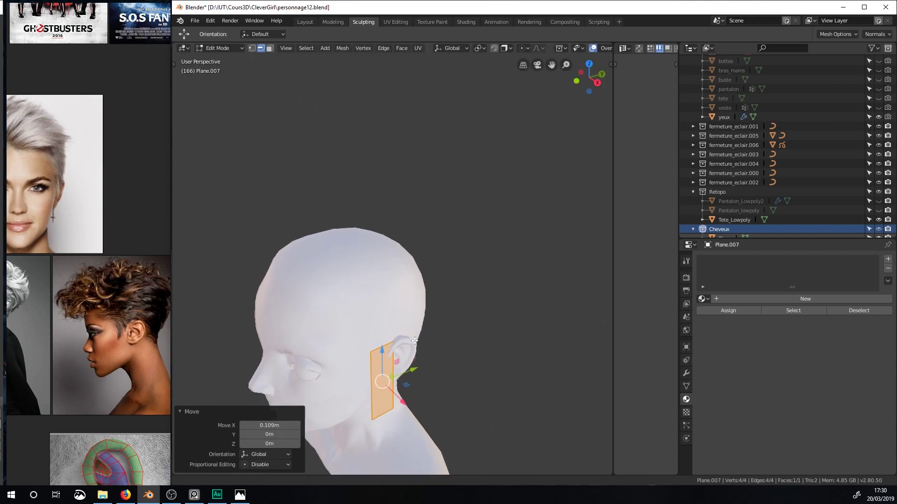
key("g")
key("y")
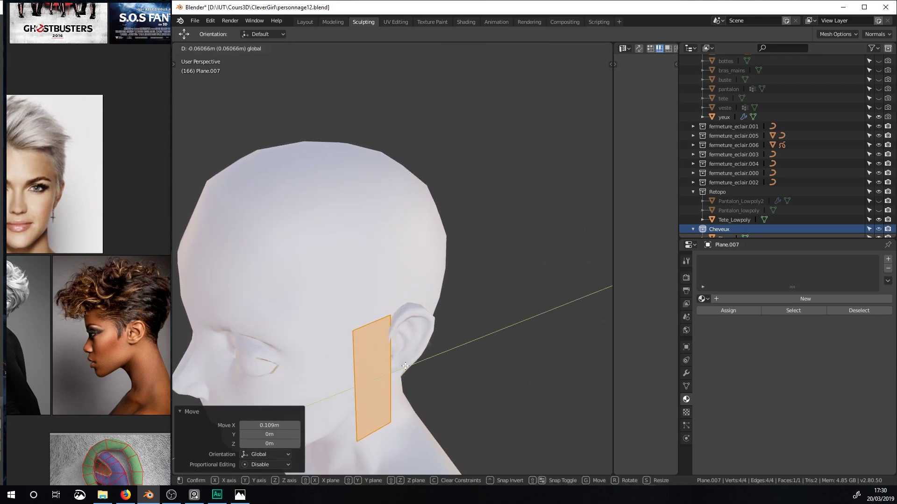
left_click(403, 366)
scroll(404, 366, "up", 2)
middle_click_drag(405, 366, 470, 325)
Scale the plane to 0.735 along Z and raise it 0.107 m to sideburn height.
key("s")
key("z")
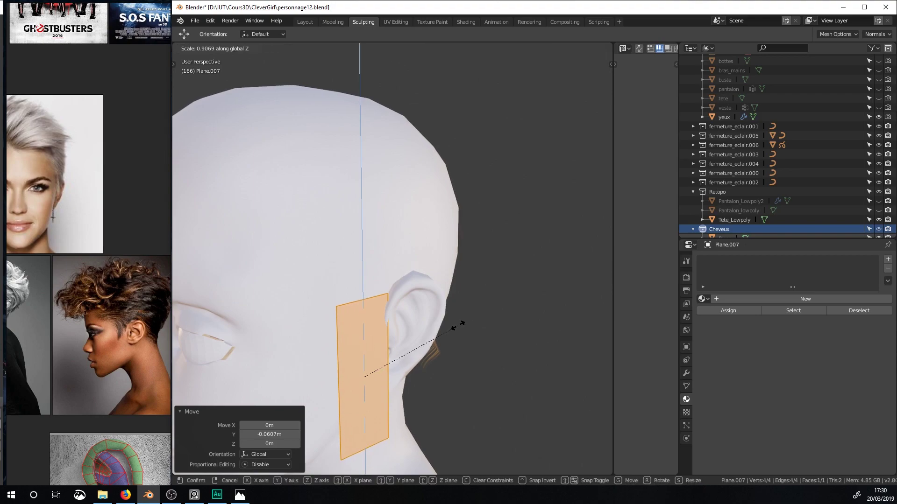
left_click(432, 332)
key("g")
key("z")
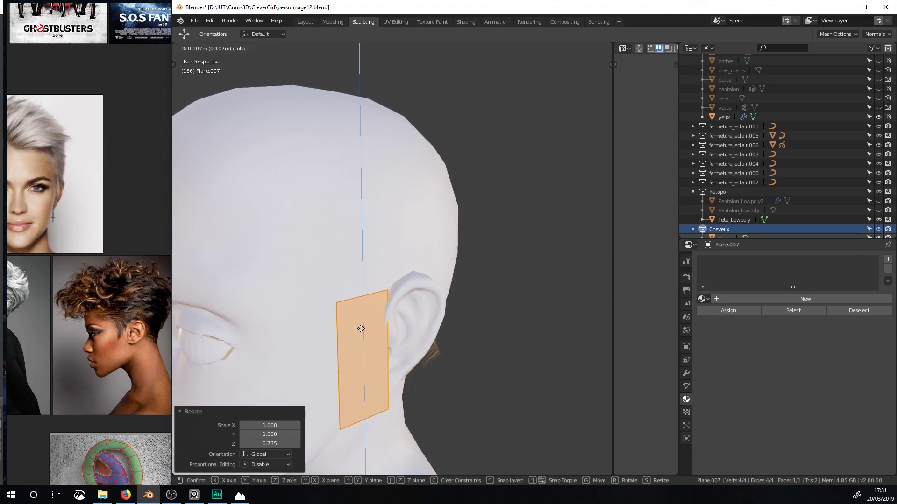
left_click(363, 325)
middle_click_drag(362, 325, 440, 303)
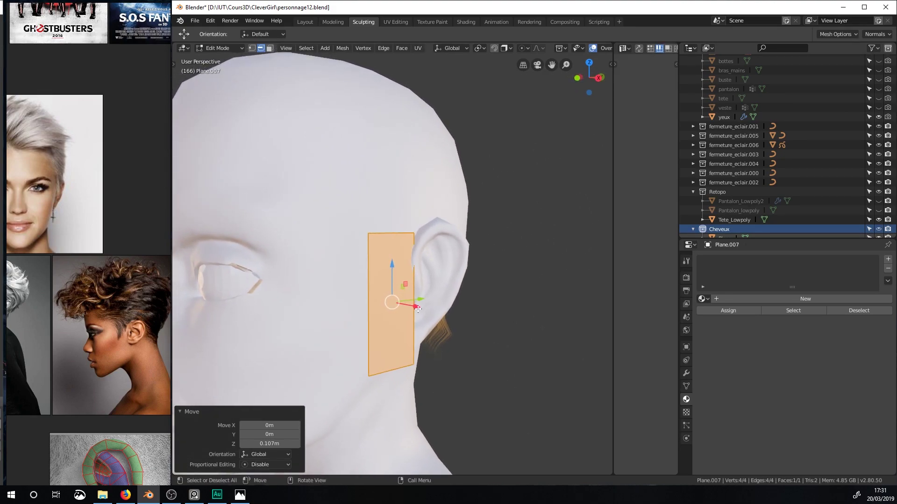
Duplicate the sideburn plane in place and rotate the copy 33° about Z.
key("shift")
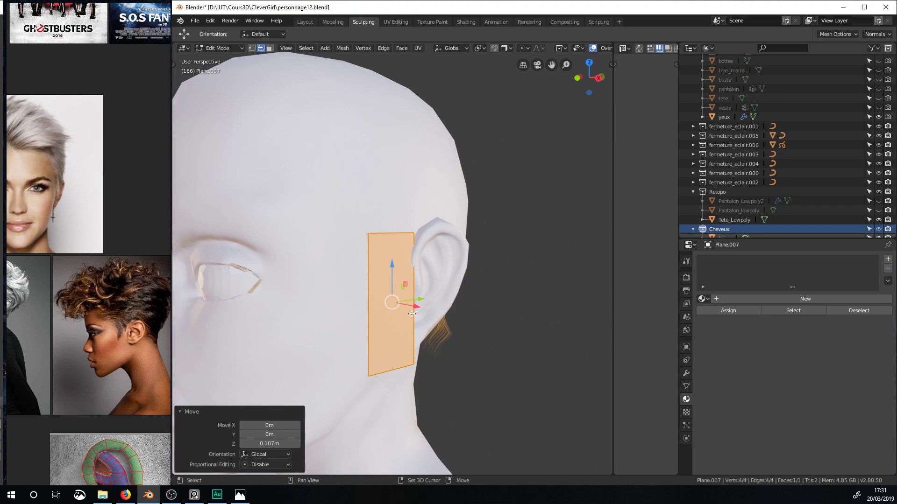
key("shift+d")
right_click(437, 304)
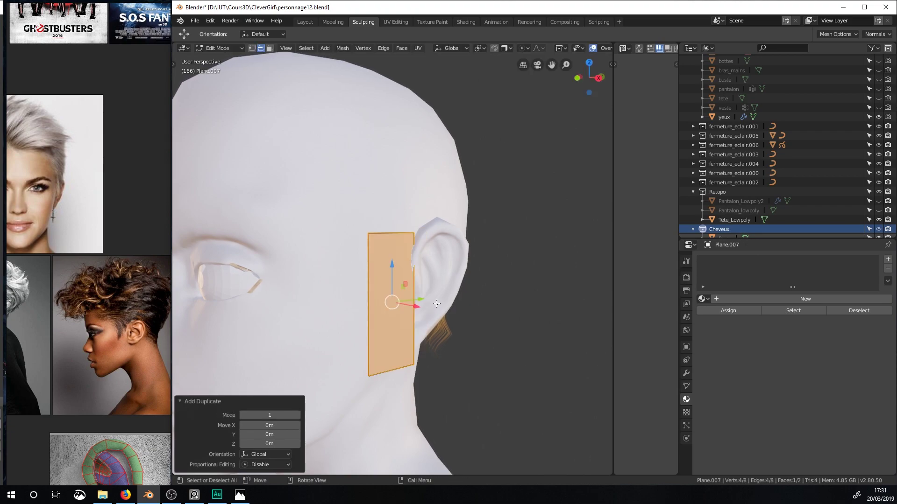
type("rz")
type("3")
type("3")
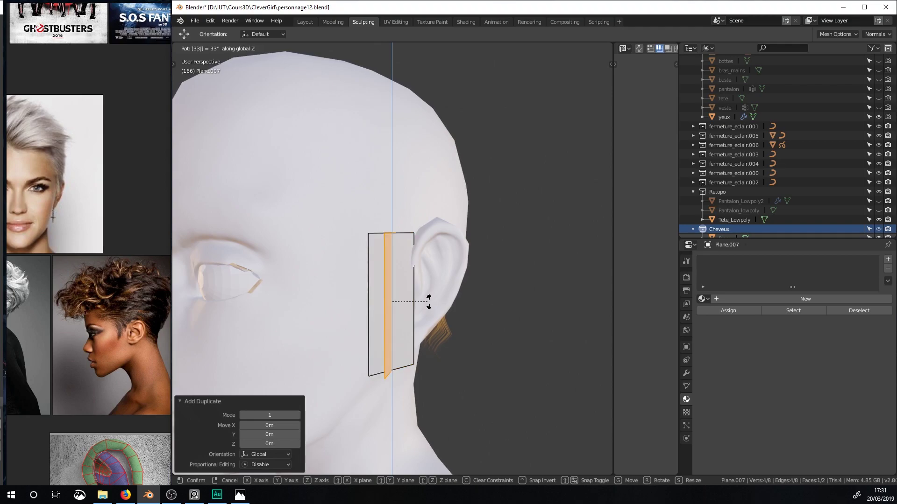
key("Return")
Duplicate the rotated sideburn plane in place and rotate the new copy 66° about Z.
middle_click_drag(430, 302, 401, 327)
key("shift+d")
key("Escape")
key("r")
type("z")
type("66")
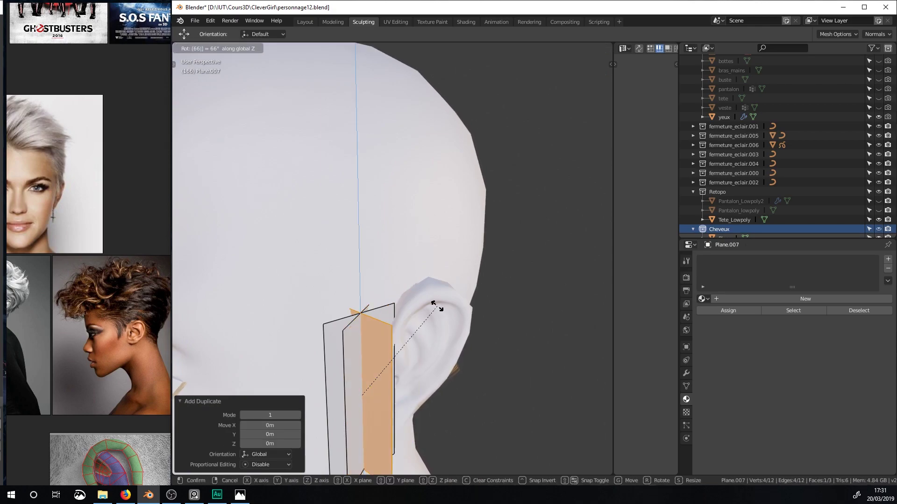
key("Return")
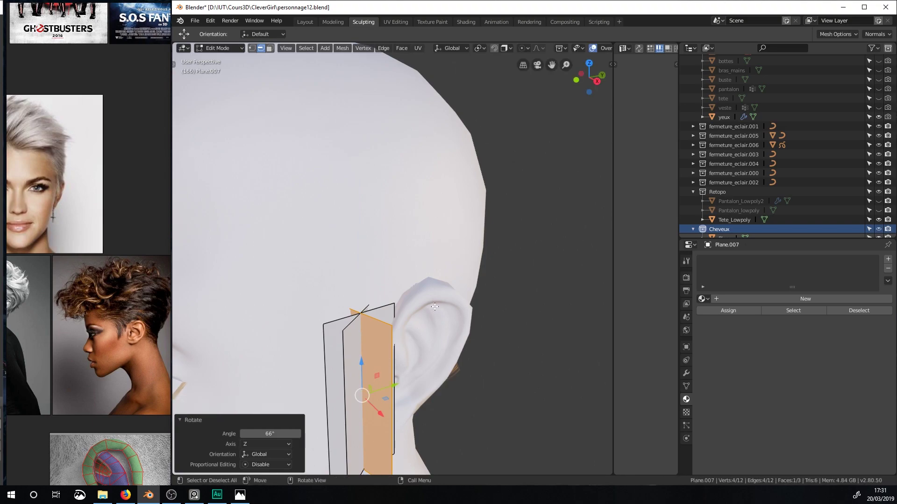
Leave Edit Mode and assign the existing M_Hair material to the crossed sideburn planes.
scroll(426, 311, "down", 2)
middle_click_drag(427, 309, 468, 265)
key("Tab")
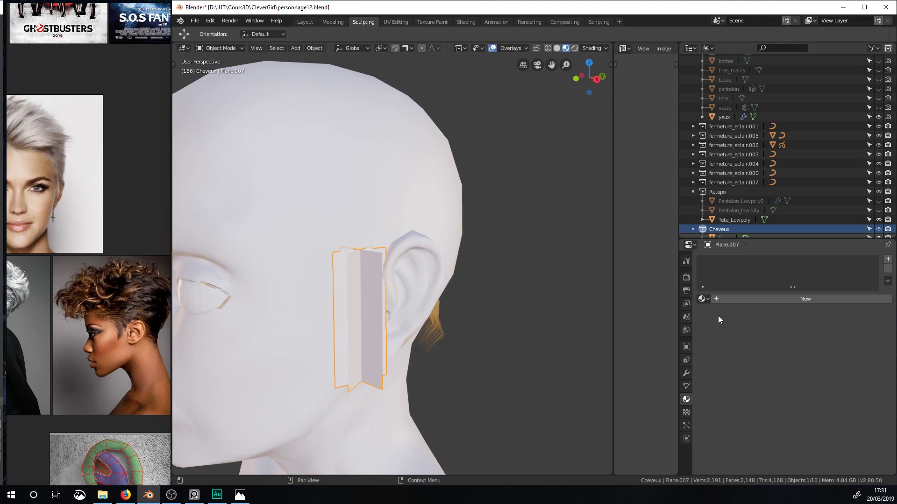
left_click(704, 299)
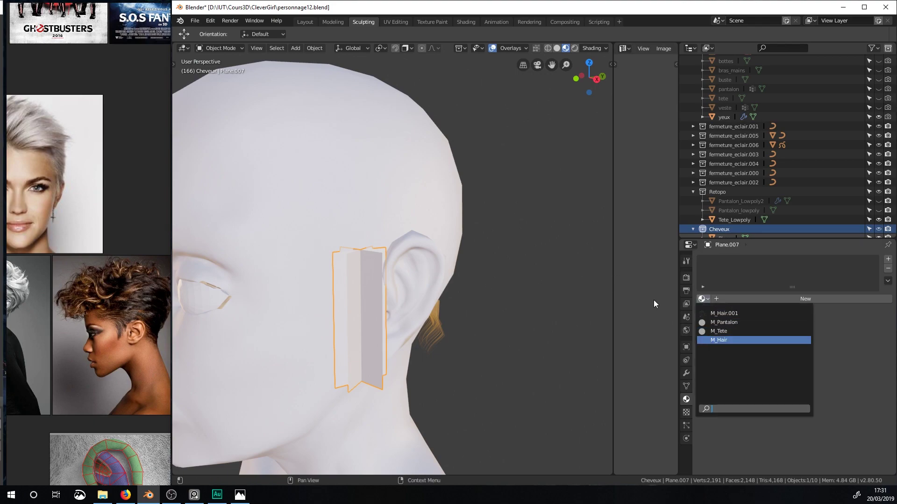
key("Return")
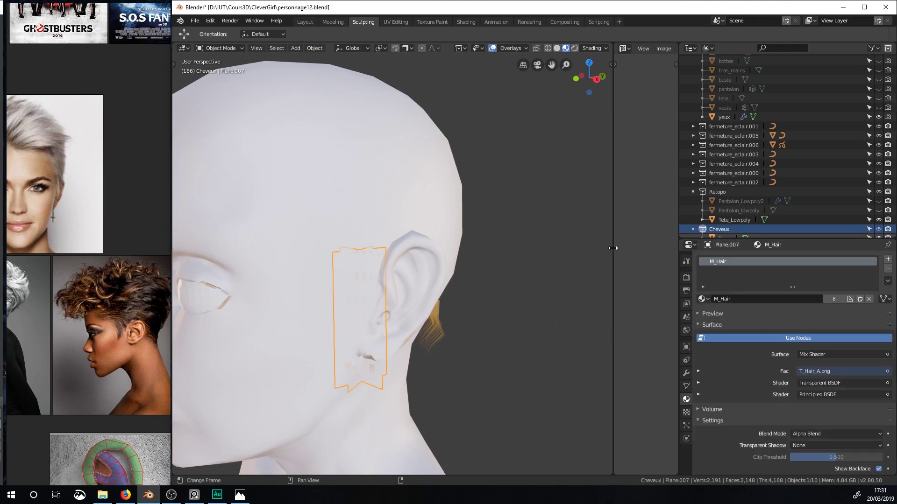
Widen the UV editor and unwrap all faces of the crossed sideburn planes.
left_click_drag(613, 248, 527, 247)
key("Tab")
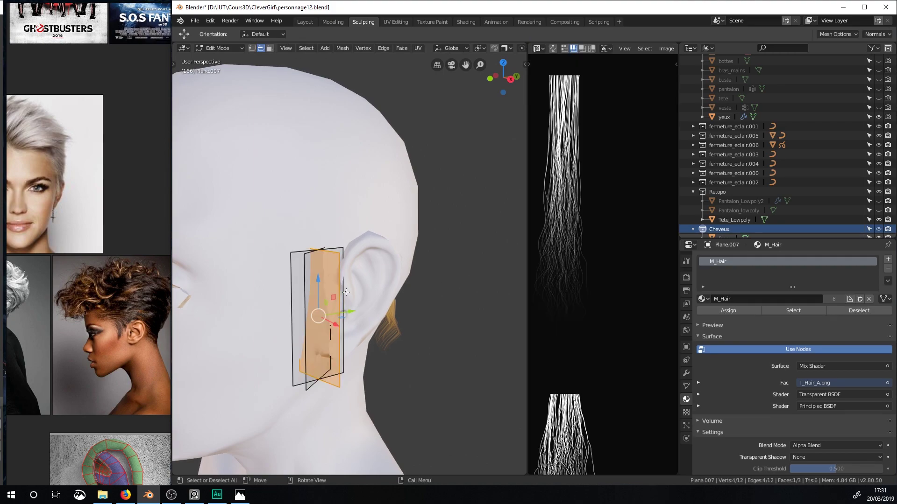
key("a")
key("u")
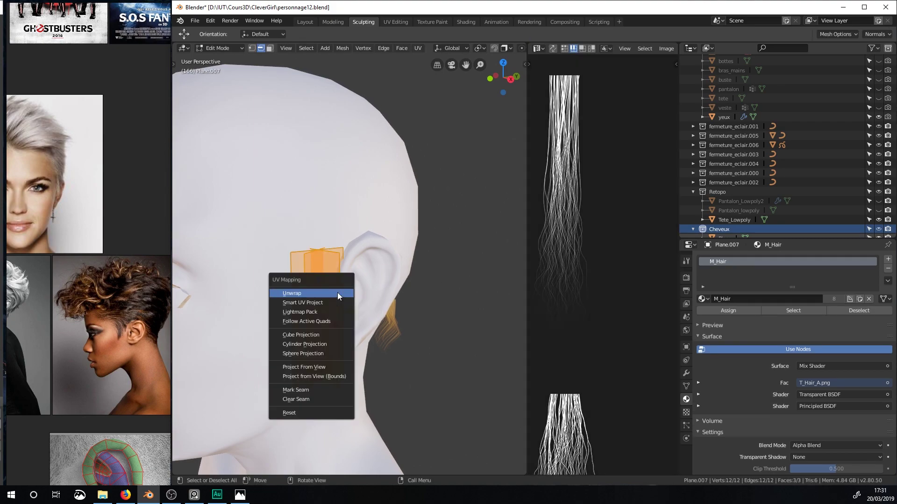
left_click(337, 293)
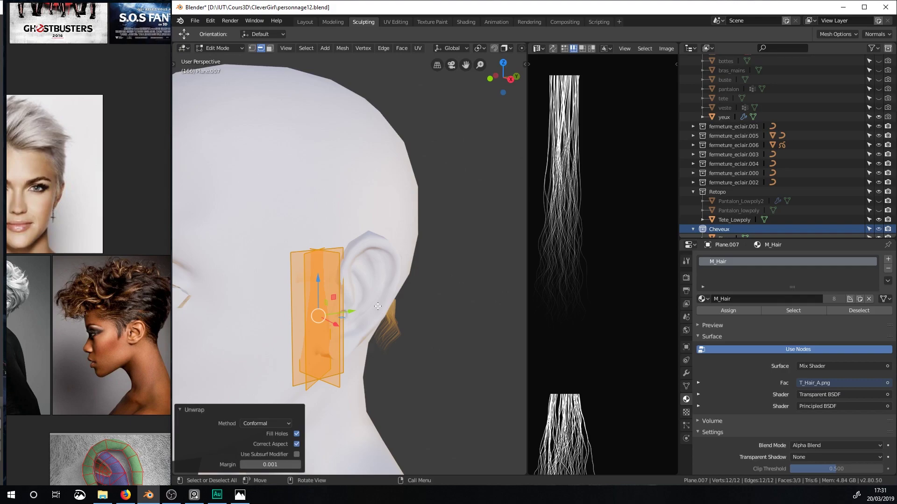
Enlarge the UV editor over the T_Hair_A.png strands and scale down one sideburn plane's UV island to about one strand's size.
scroll(380, 307, "down", 5)
scroll(601, 266, "down", 6)
left_click_drag(527, 265, 331, 264)
scroll(433, 267, "up", 8)
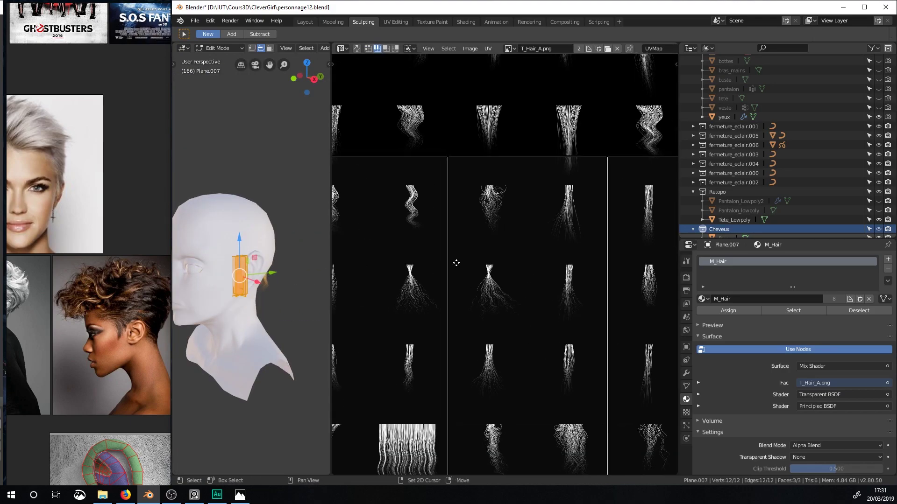
middle_click_drag(434, 264, 490, 287)
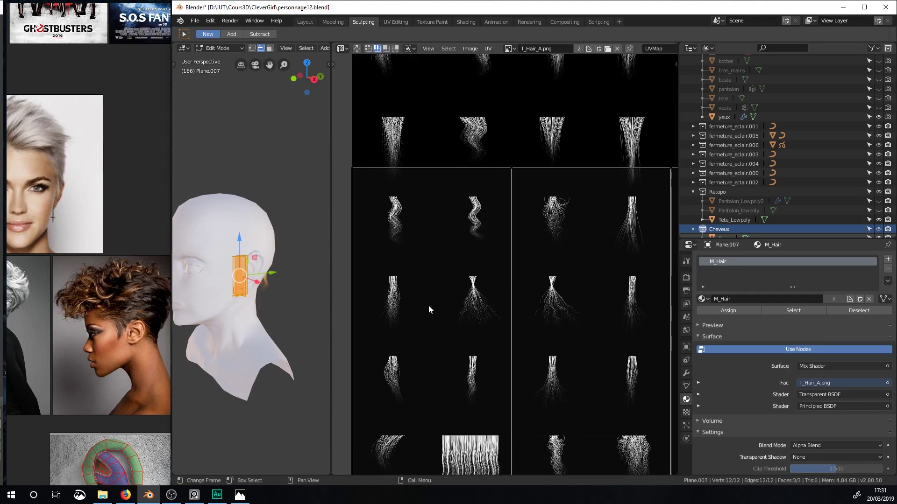
key("a")
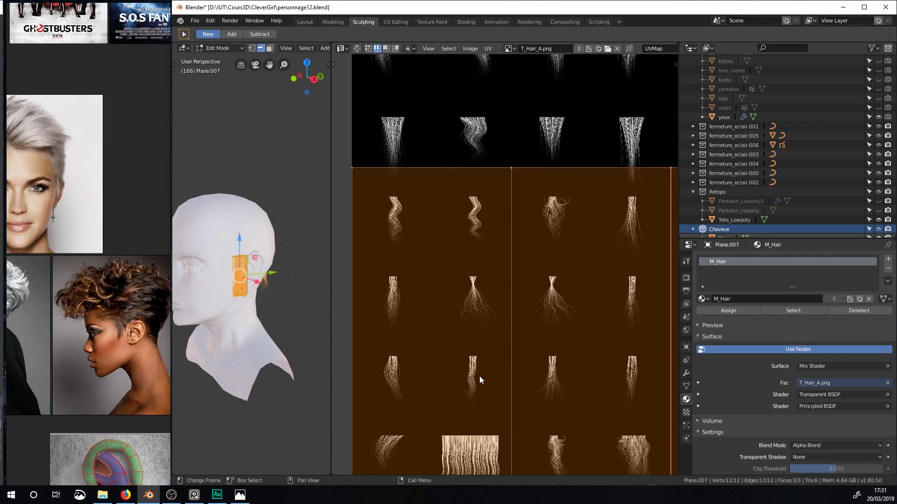
key("alt+a")
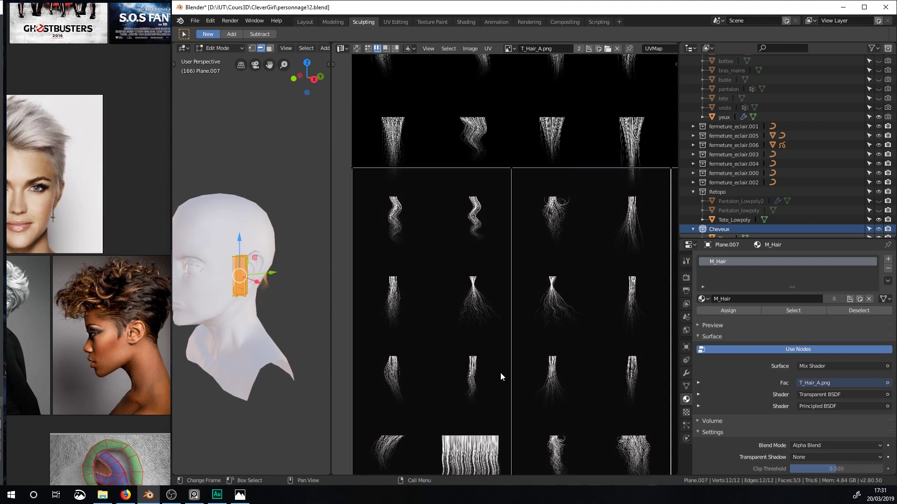
left_click(482, 321)
key("s")
left_click(439, 346)
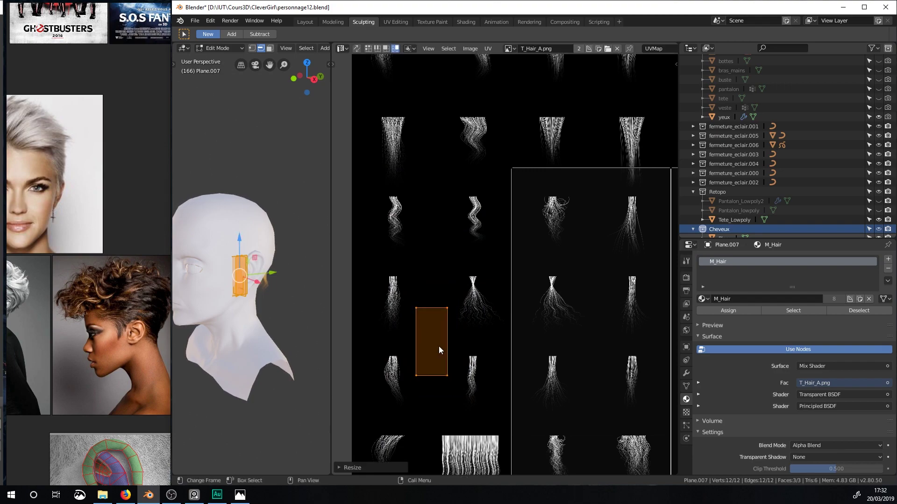
Move the scaled UV island onto the thin wavy-tipped strand and lower its top edge to the strand's roots.
key("g")
left_click(477, 384)
scroll(477, 384, "up", 5)
left_click(438, 237)
left_click(334, 66)
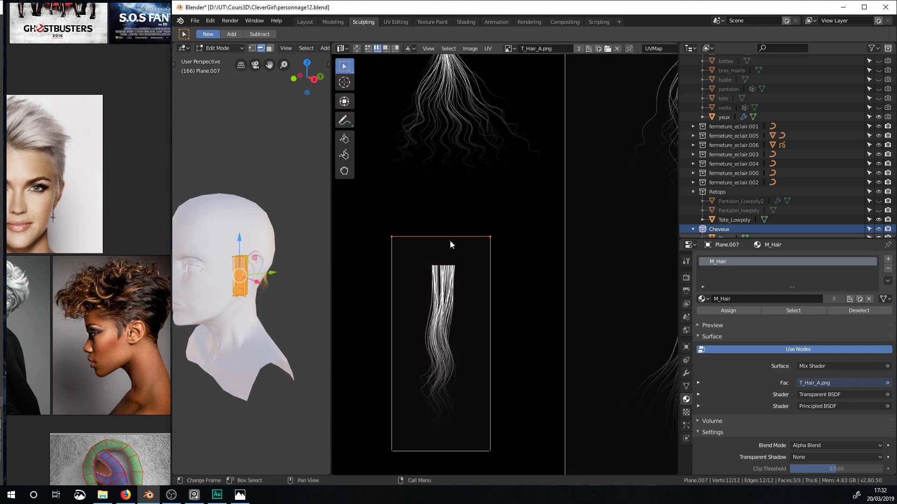
key("g")
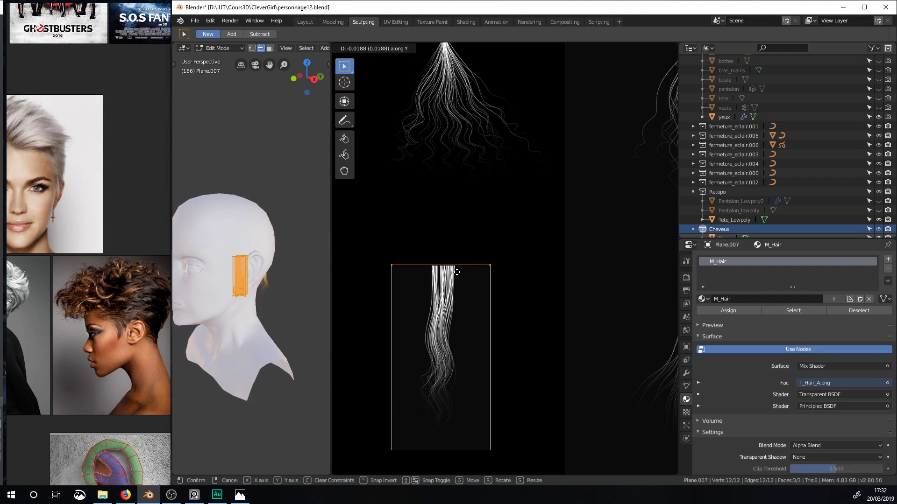
left_click(424, 428)
Move the island's bottom edge up and both side edges inward to frame the strand tightly.
left_click(424, 451)
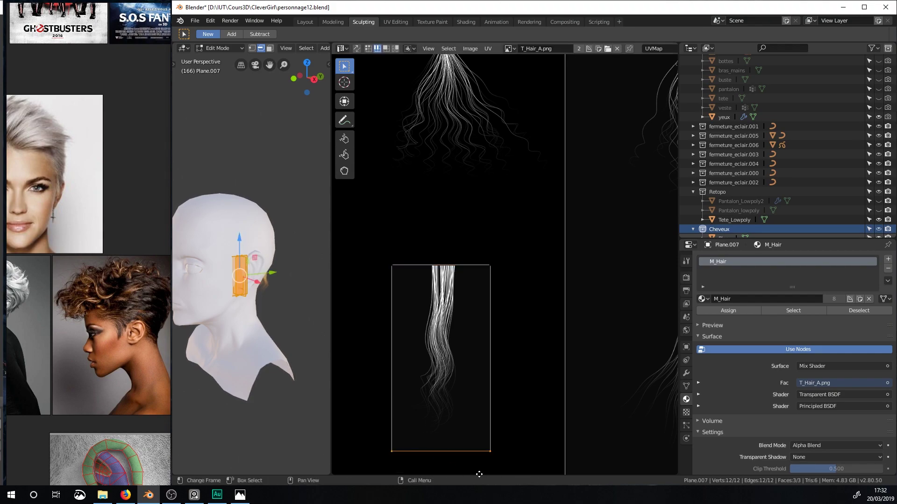
key("g")
key("y")
left_click(484, 457)
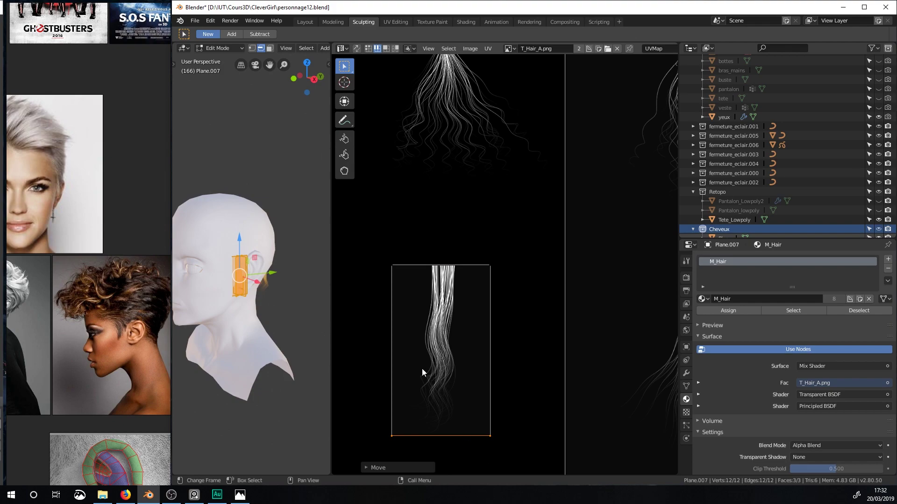
key("g")
key("x")
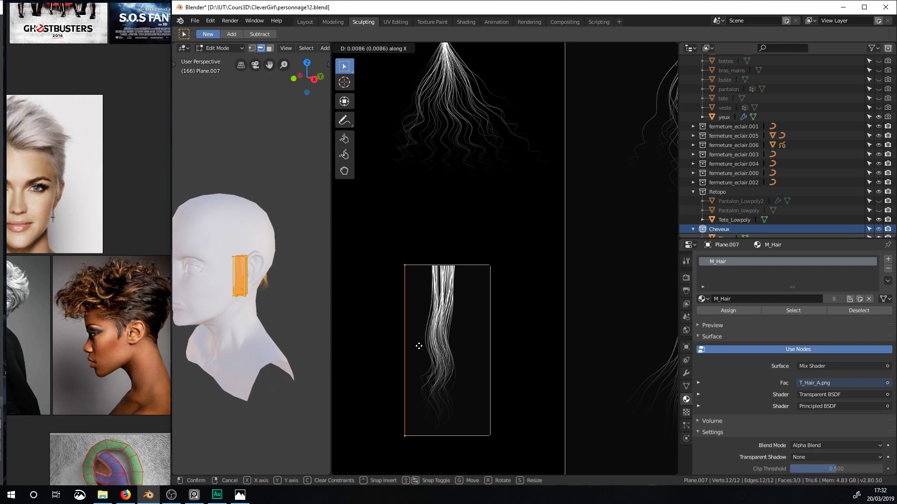
left_click(424, 346)
left_click(488, 344)
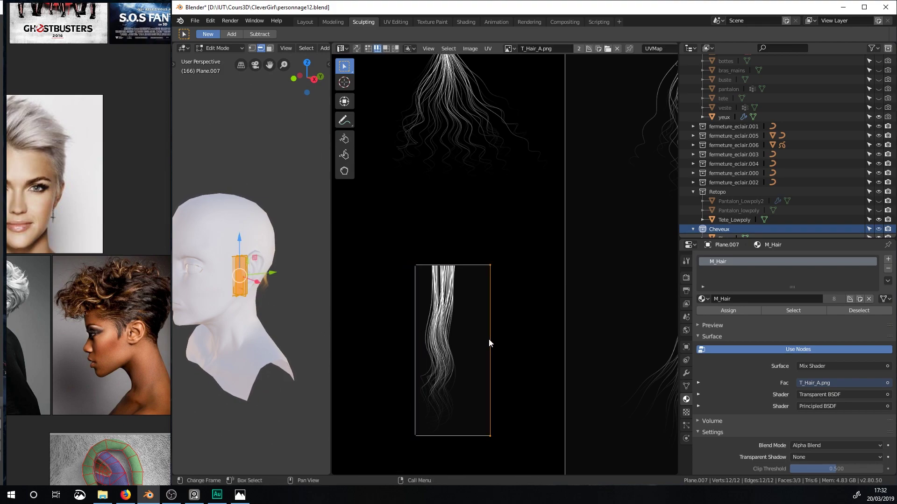
key("g")
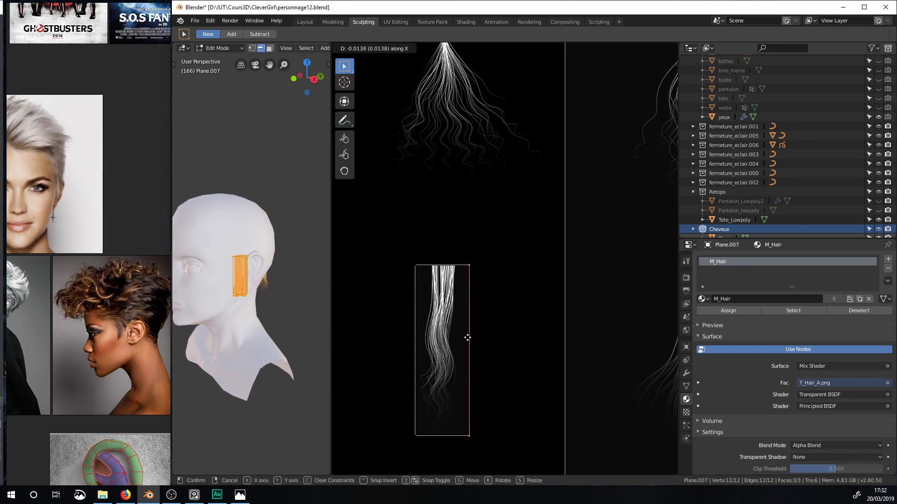
left_click(461, 338)
Scale down the second card's UV island and place it over the curly strand in the first column.
scroll(461, 337, "down", 4)
scroll(482, 333, "down", 2)
scroll(485, 334, "up", 2)
scroll(493, 332, "down", 2)
left_click(570, 205)
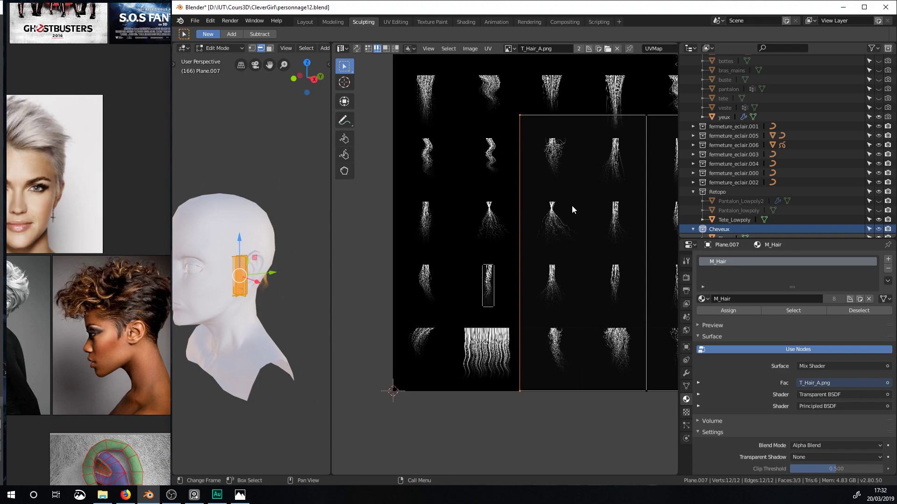
left_click(581, 198)
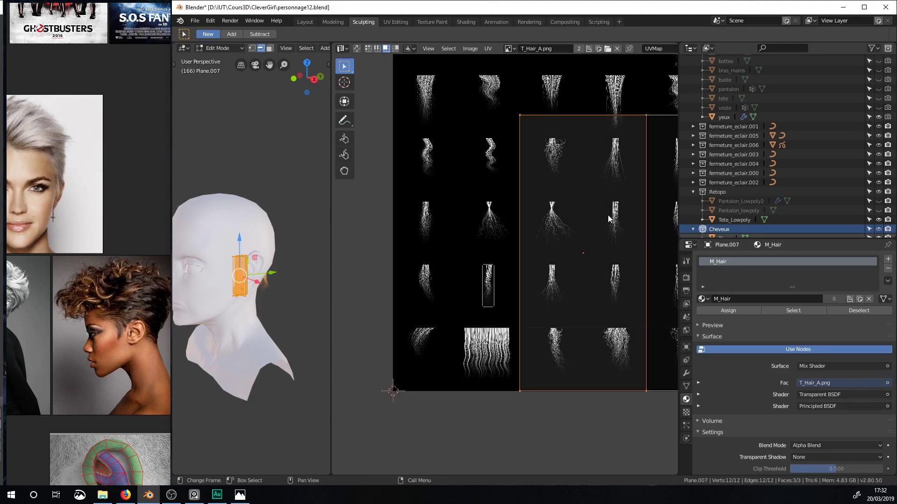
key("s")
scroll(588, 251, "up", 4)
left_click(509, 332)
key("g")
left_click(460, 327)
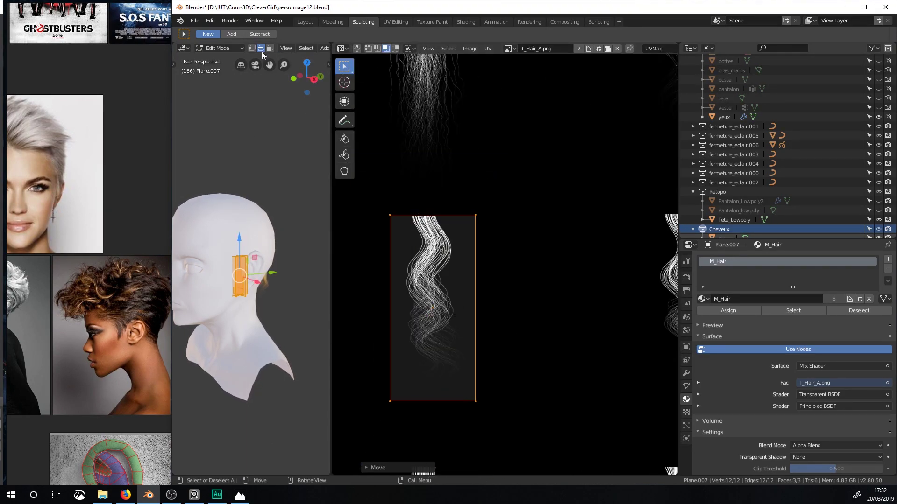
Raise the bottom edge of the curly strand's UV island along Y to the strand's tips.
left_click(409, 395)
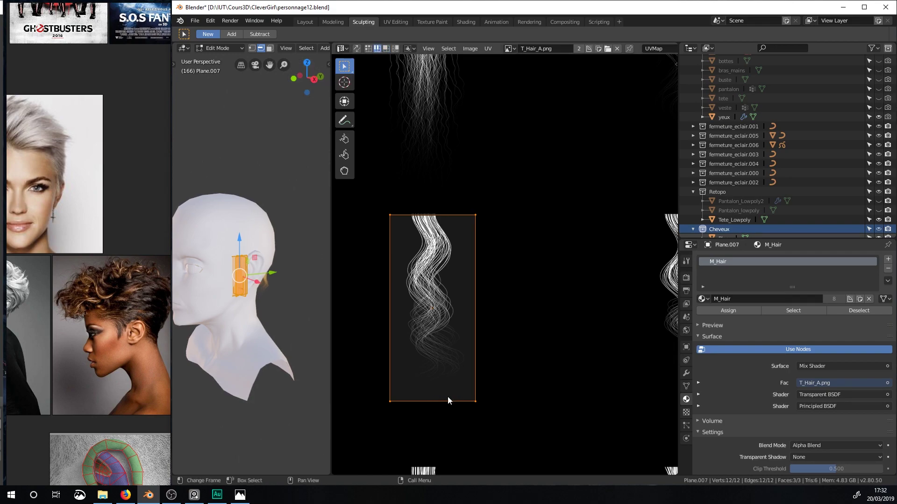
left_click(446, 401)
key("g")
key("y")
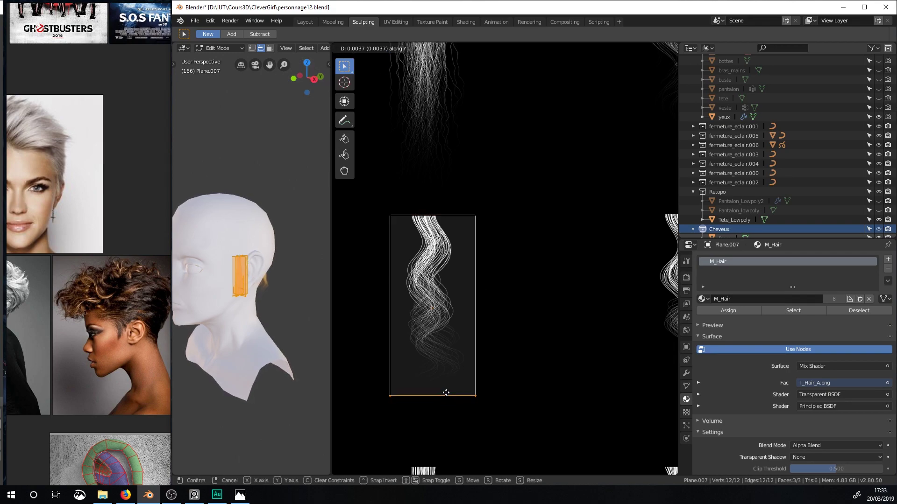
left_click(449, 387)
Scale down the remaining card's UV island and place it over the thin straight strand beside the wide hair strip.
scroll(467, 293, "down", 2)
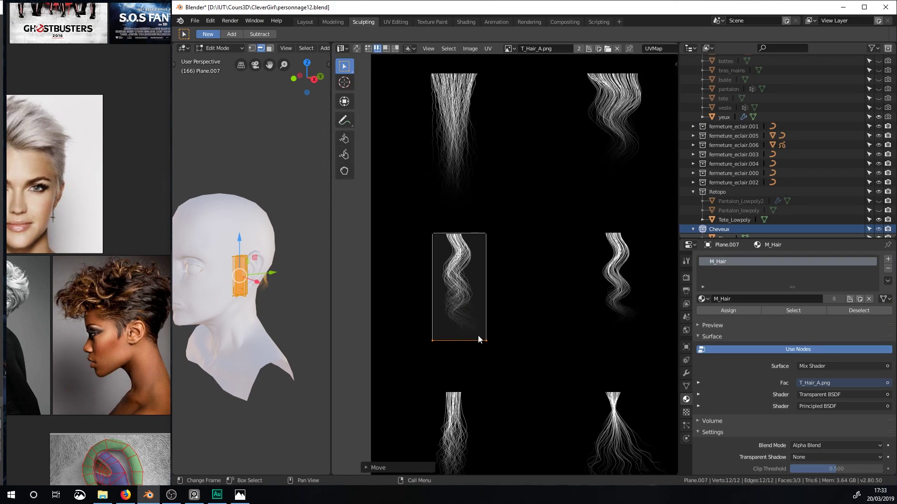
scroll(471, 336, "up", 1)
scroll(471, 337, "down", 1)
scroll(489, 348, "down", 1)
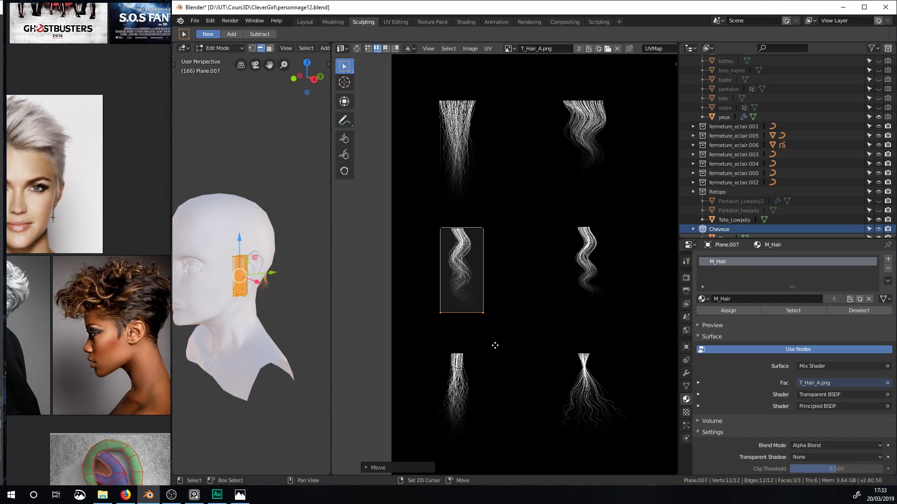
scroll(431, 257, "down", 5)
scroll(452, 267, "up", 1)
middle_click_drag(456, 279, 453, 279)
key("3")
left_click(604, 217)
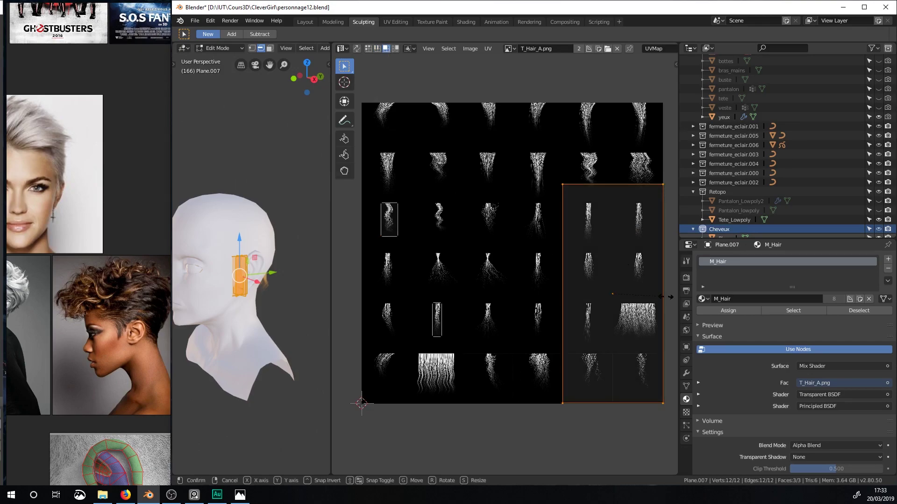
key("s")
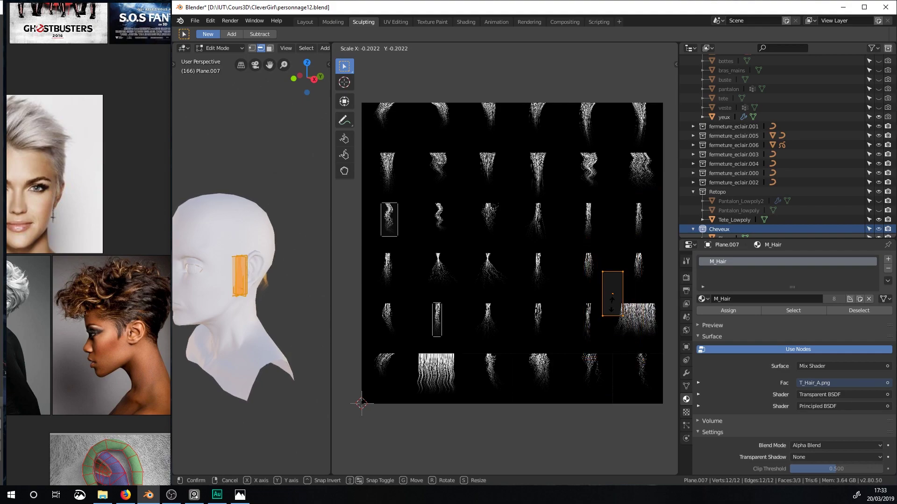
left_click(611, 302)
scroll(612, 302, "up", 2)
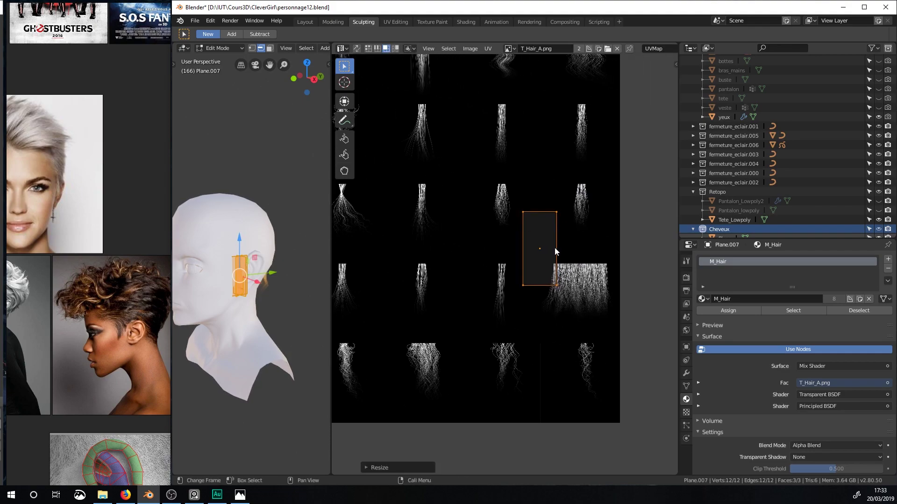
key("g")
left_click(517, 290)
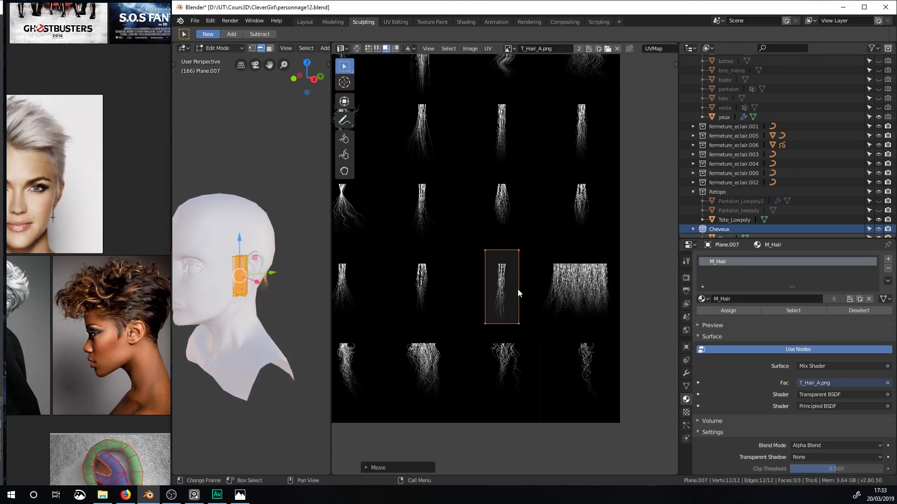
Lower the third island's top edge to the strand's roots and pull its right edge in along X.
scroll(506, 267, "up", 4)
left_click(377, 49)
left_click(502, 231)
key("g")
key("y")
left_click(502, 263)
left_click(549, 368)
key("g")
key("x")
left_click(519, 364)
Pull the third island's left edge in along X and adjust its bottom edge along Y to the strand's tips.
left_click(446, 337)
key("g")
key("x")
left_click(468, 340)
left_click(488, 403)
key("g")
key("y")
left_click(488, 411)
Leave Edit Mode, enlarge the 3D viewport around the sideburn cards and reveal its tool shelf.
key("Tab")
scroll(241, 298, "up", 8)
middle_click_drag(241, 298, 248, 280)
scroll(249, 280, "down", 2)
left_click_drag(331, 258, 643, 256)
middle_click_drag(537, 259, 509, 282)
scroll(523, 295, "up", 2)
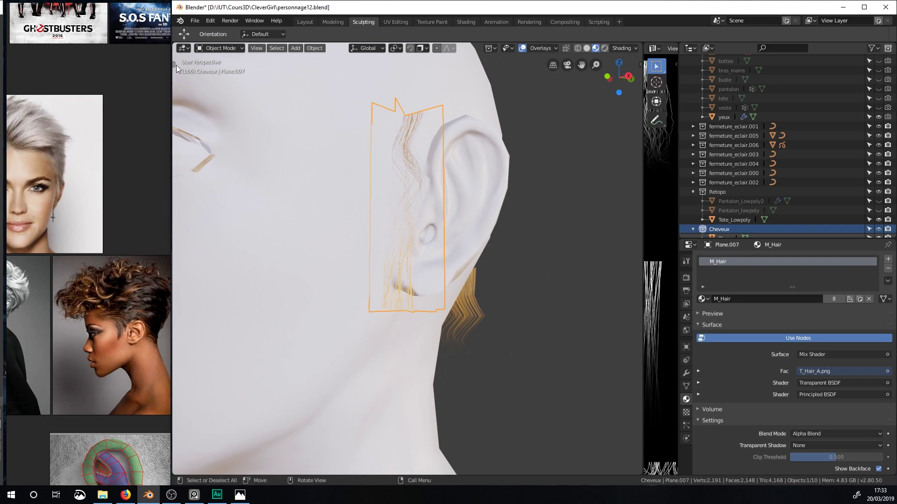
left_click_drag(174, 64, 174, 65)
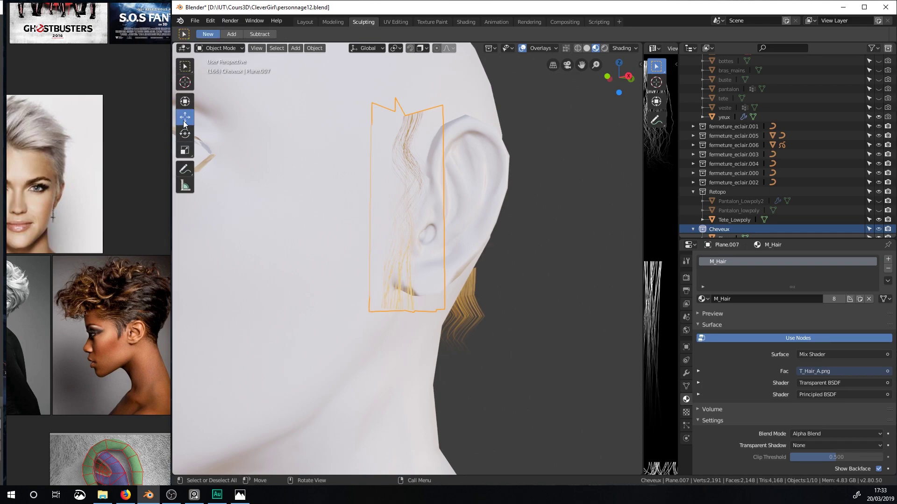
Hide the viewport overlays and inspect the textured sideburn cards by the ear from several angles.
middle_click_drag(345, 213, 407, 337)
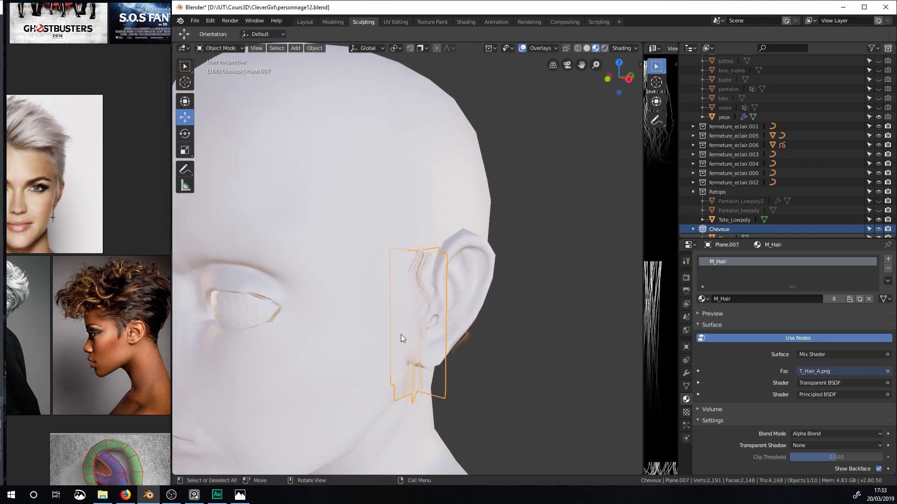
scroll(284, 314, "up", 2)
middle_click_drag(284, 313, 321, 306)
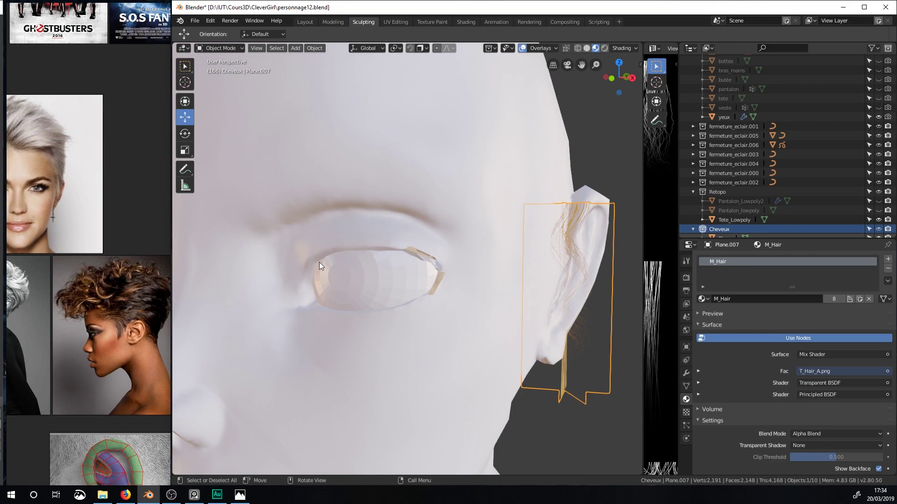
middle_click_drag(497, 234, 387, 241)
middle_click_drag(308, 233, 444, 234)
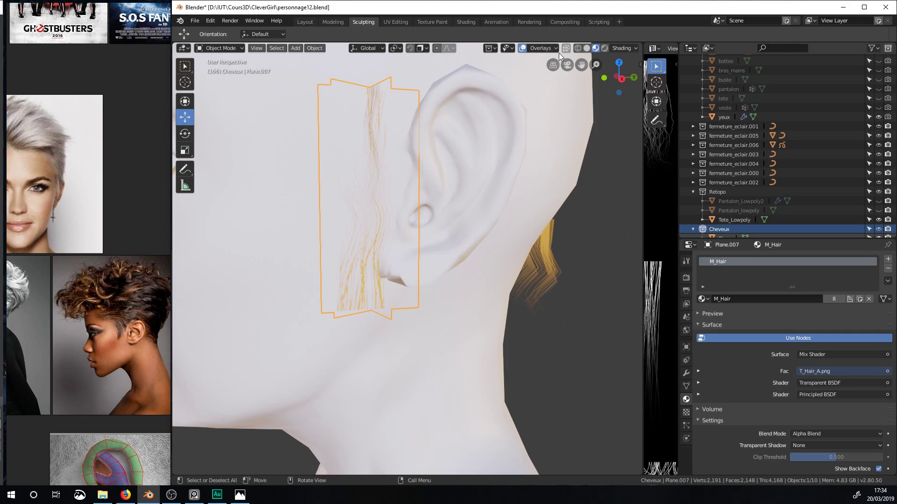
left_click(521, 49)
middle_click_drag(419, 189, 443, 199)
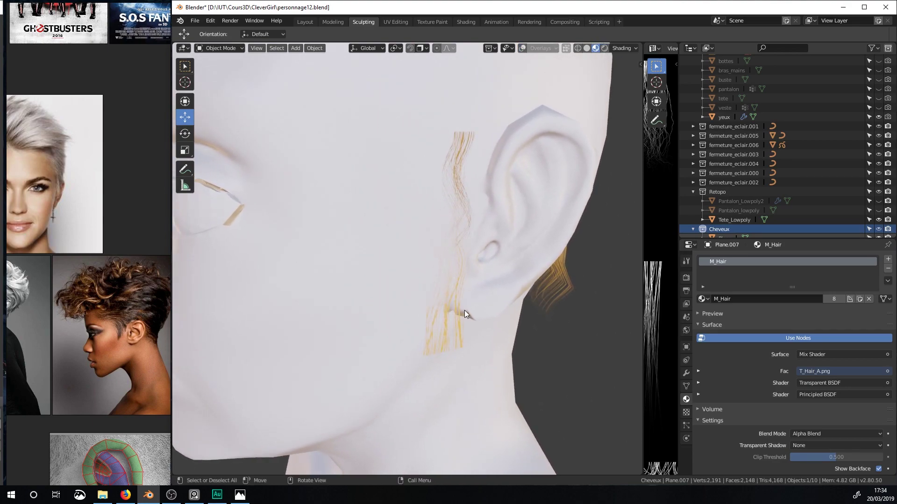
middle_click_drag(454, 329, 437, 315)
scroll(398, 279, "down", 1)
Enter Edit Mode on the sideburn cards, check individual faces and select a top edge of one crossed card.
key("Tab")
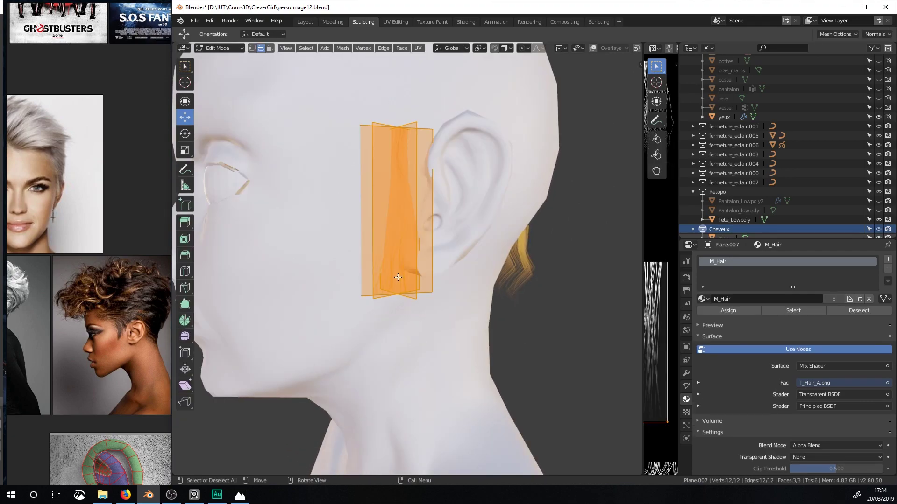
scroll(371, 219, "down", 3)
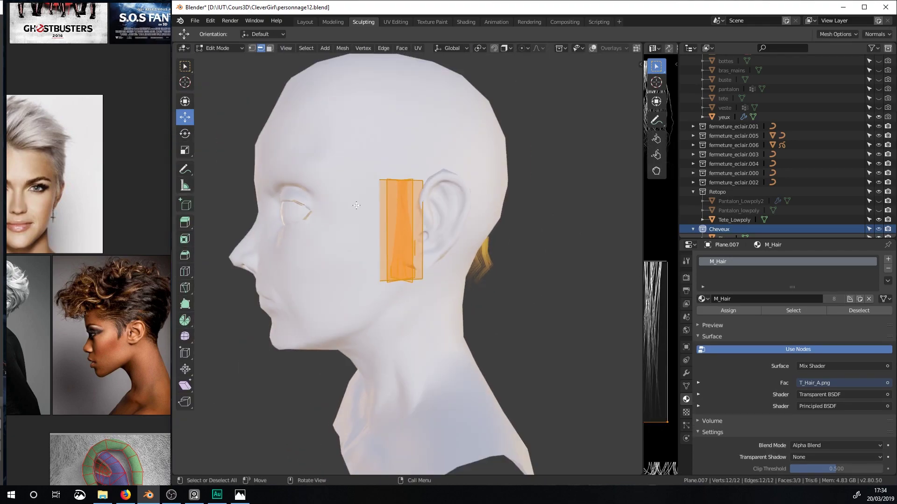
left_click(269, 48)
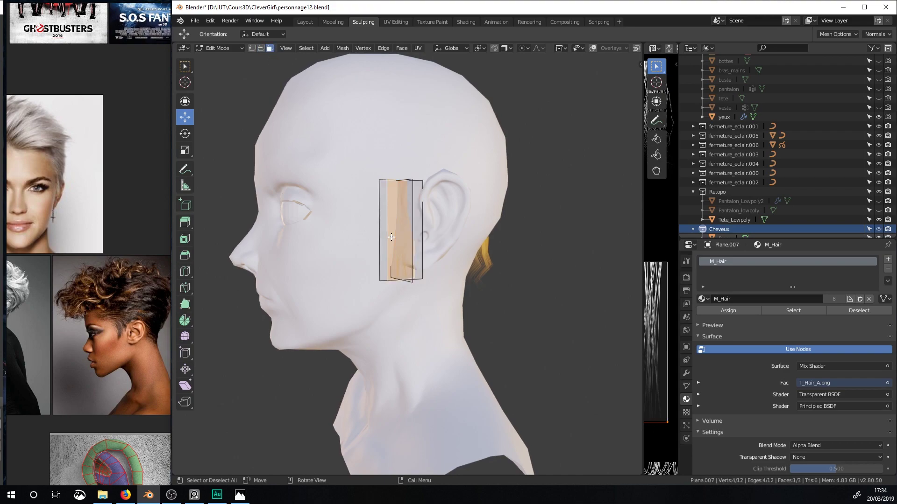
left_click(391, 237)
scroll(392, 237, "up", 5)
scroll(621, 376, "down", 3)
left_click(261, 48)
left_click(399, 170)
Widen the UV editor, switch the mesh to vertex selection and enable UV sync selection.
left_click_drag(643, 277, 383, 268)
scroll(539, 259, "down", 5)
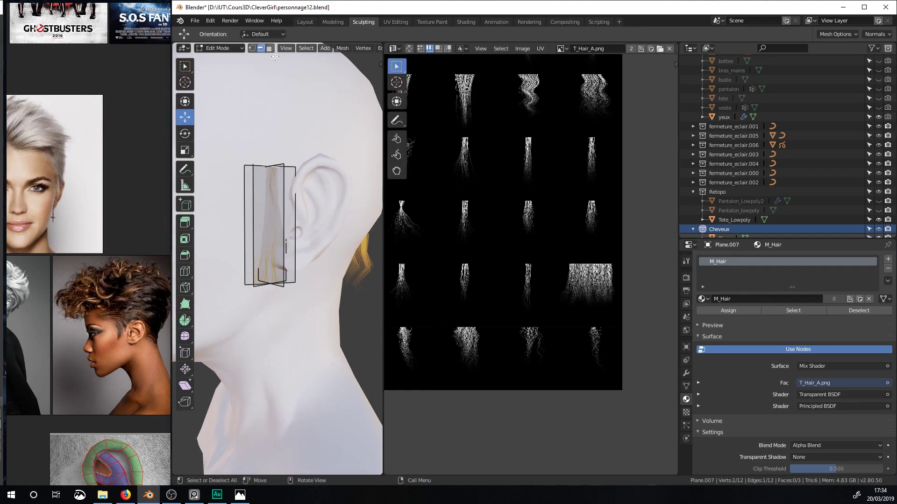
left_click(252, 48)
scroll(280, 140, "up", 3)
scroll(469, 231, "down", 3)
scroll(469, 232, "up", 1)
middle_click_drag(469, 232, 530, 259)
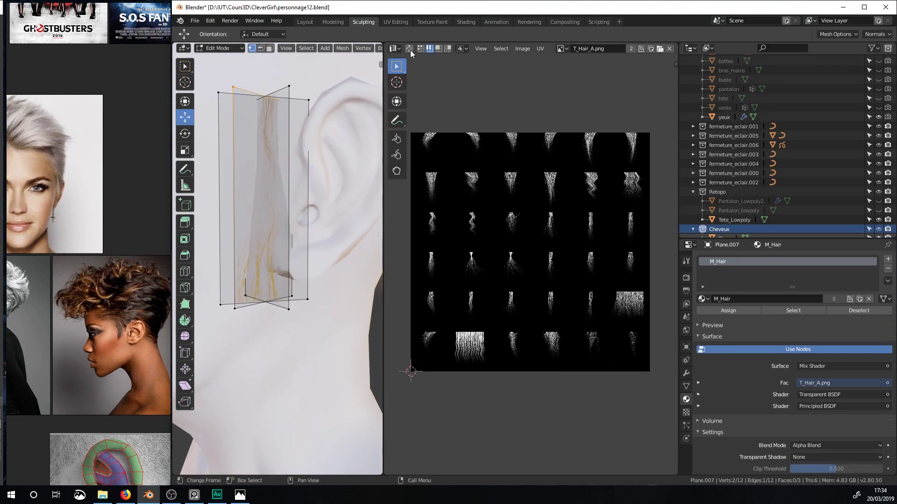
left_click(409, 49)
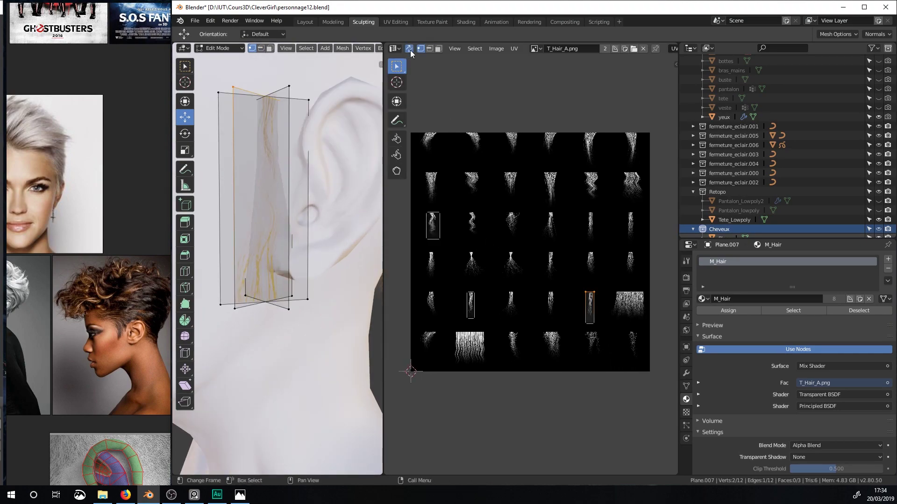
Locate the upside-down card's UV island through its top corner vertex, select all four island corners and rotate them 180°.
scroll(579, 304, "up", 2)
left_click(305, 100)
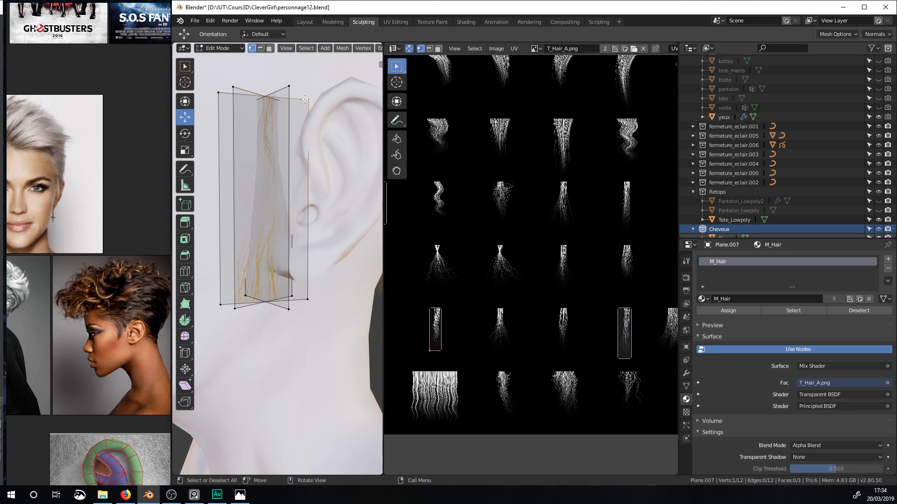
left_click(441, 350, "shift")
left_click(430, 310, "shift")
left_click(428, 308, "shift")
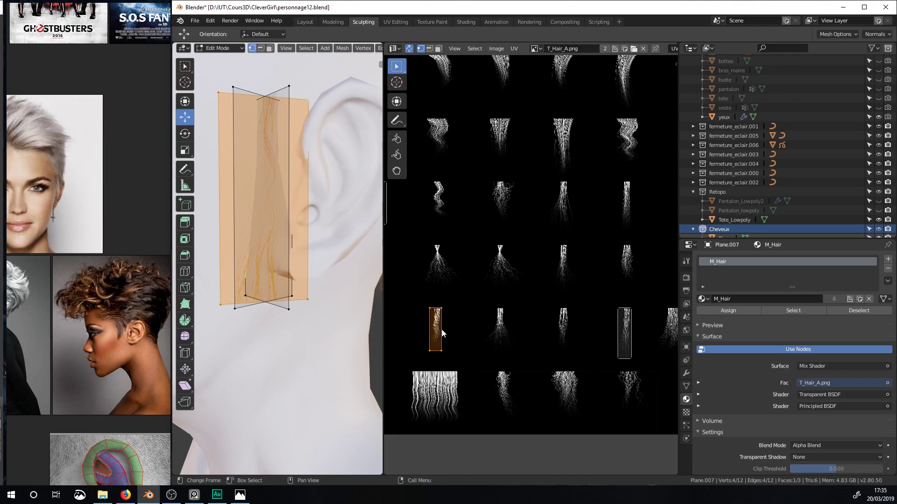
type("r180")
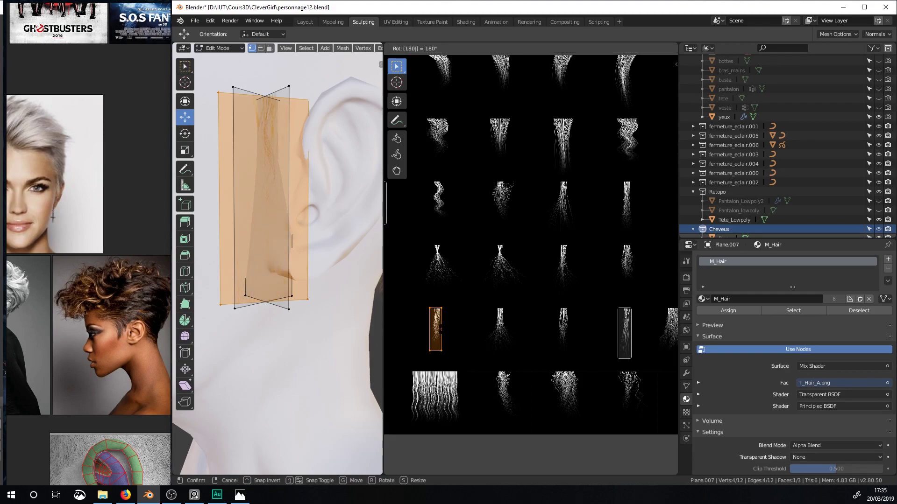
key("Return")
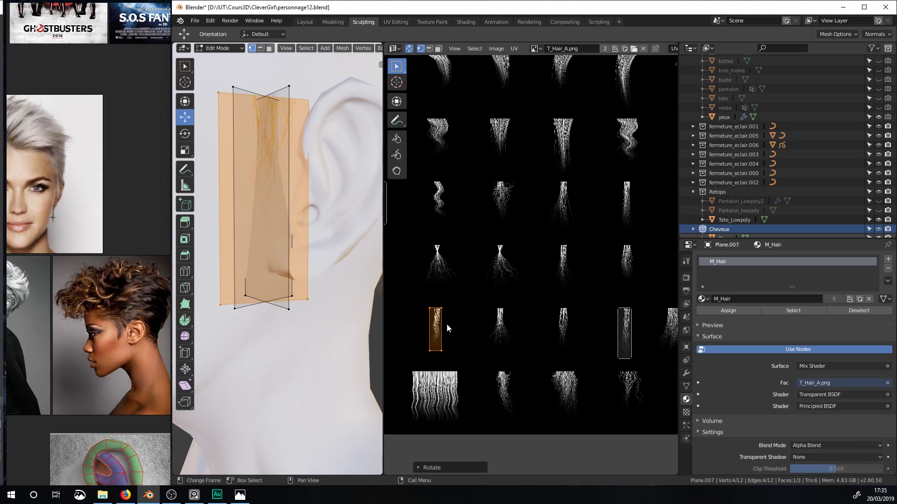
Leave Edit Mode on the sideburn cards and inspect the corrected strand direction beside the ear.
left_click(289, 86)
scroll(540, 263, "down", 1)
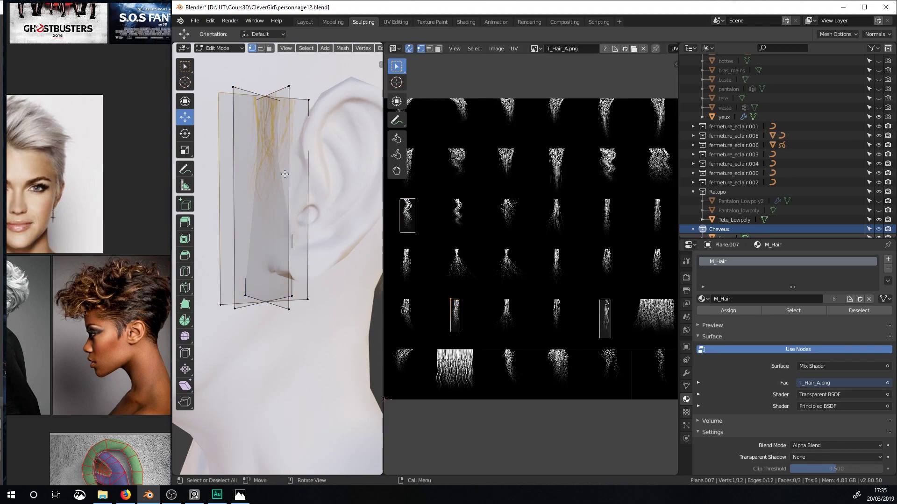
key("Tab")
scroll(284, 171, "down", 2)
middle_click_drag(284, 171, 287, 182)
scroll(277, 180, "up", 2)
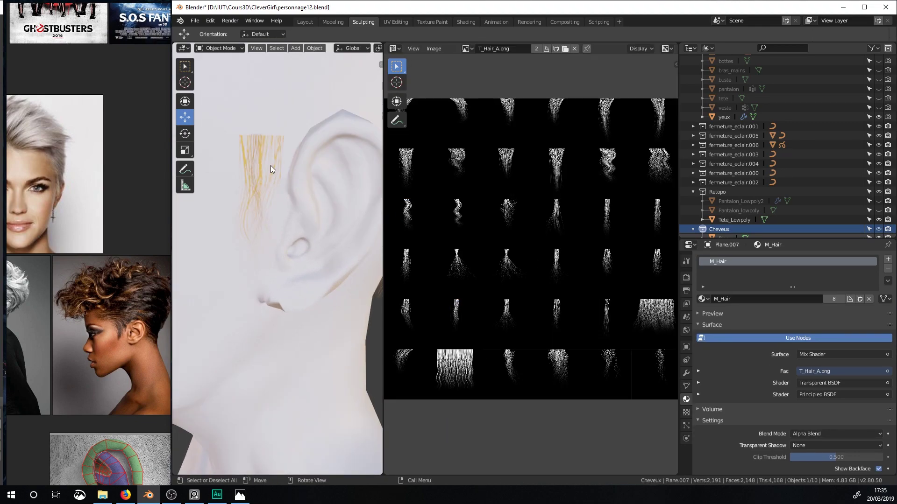
Widen the 3D viewport and turn the viewport overlays back on with the whole head in view.
left_click_drag(382, 181, 546, 183)
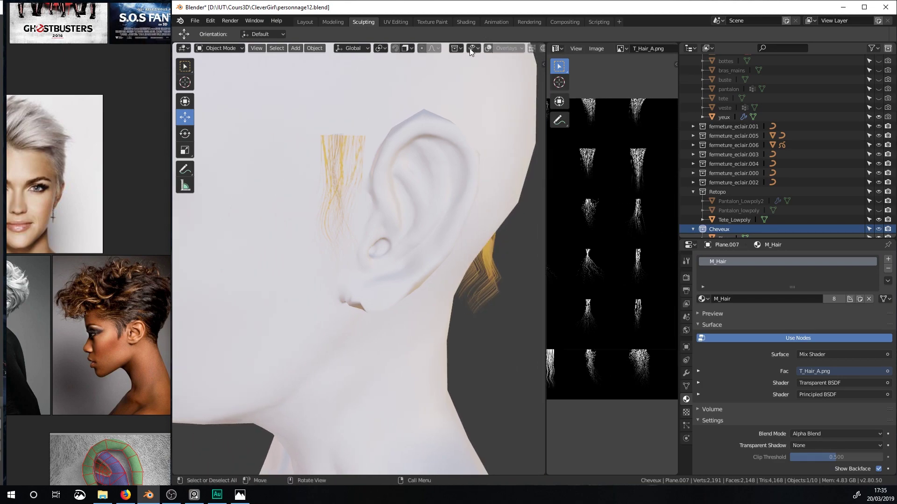
left_click(488, 48)
middle_click_drag(373, 155, 438, 204)
scroll(336, 154, "down", 1)
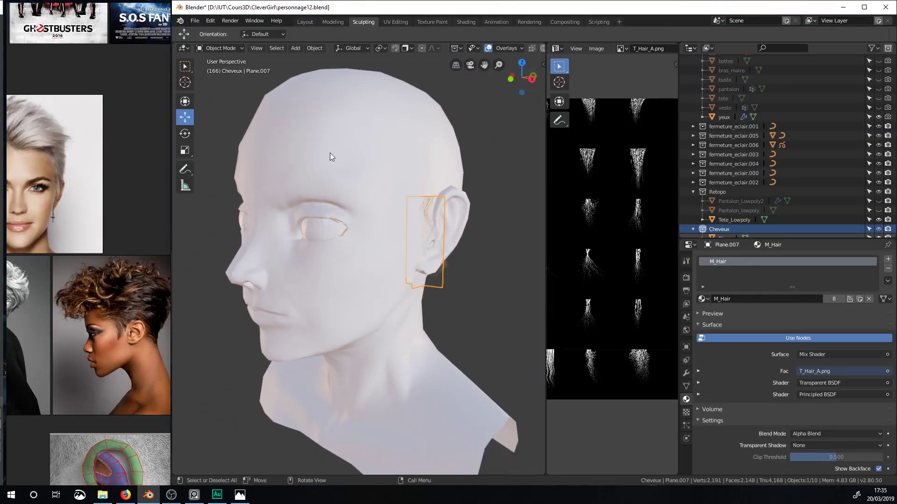
Add a mesh plane and move it up from the floor to the height of the head.
key("shift+a")
mouse_move(306, 120)
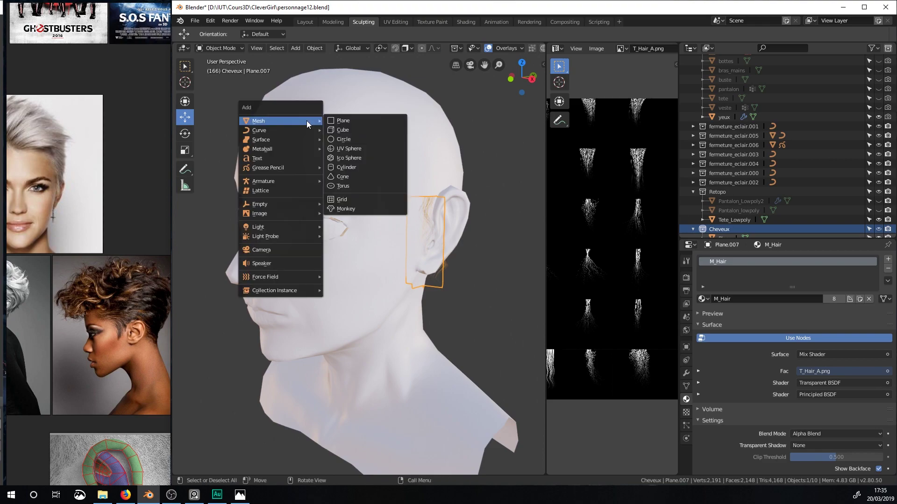
left_click(338, 122)
scroll(326, 206, "down", 6)
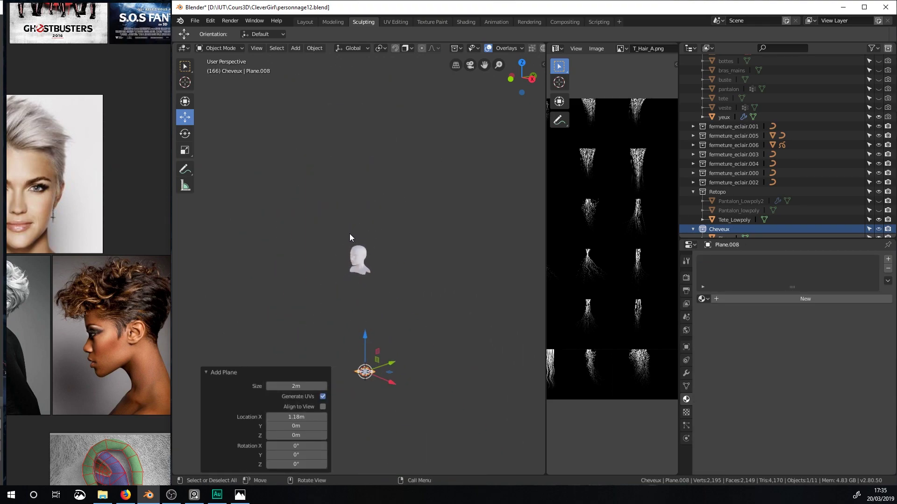
left_click_drag(367, 338, 367, 216)
scroll(366, 220, "up", 6)
left_click_drag(412, 300, 388, 293)
left_click_drag(382, 283, 360, 288)
left_click_drag(329, 258, 330, 270)
scroll(365, 327, "up", 4)
middle_click_drag(331, 252, 379, 278)
Scale the plane's mesh down to about 0.2 and place the plane just off the character's right forehead.
key("Tab")
key("s")
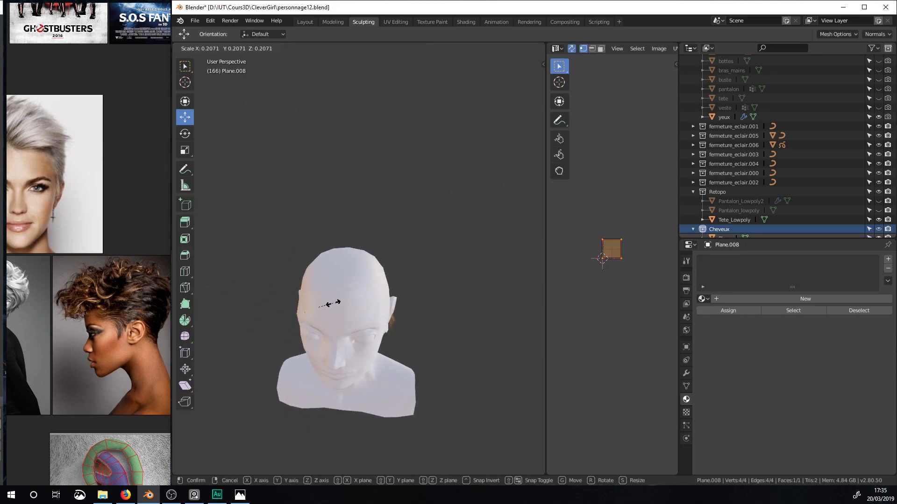
left_click(332, 303)
key("Tab")
key("g")
key("shift+y")
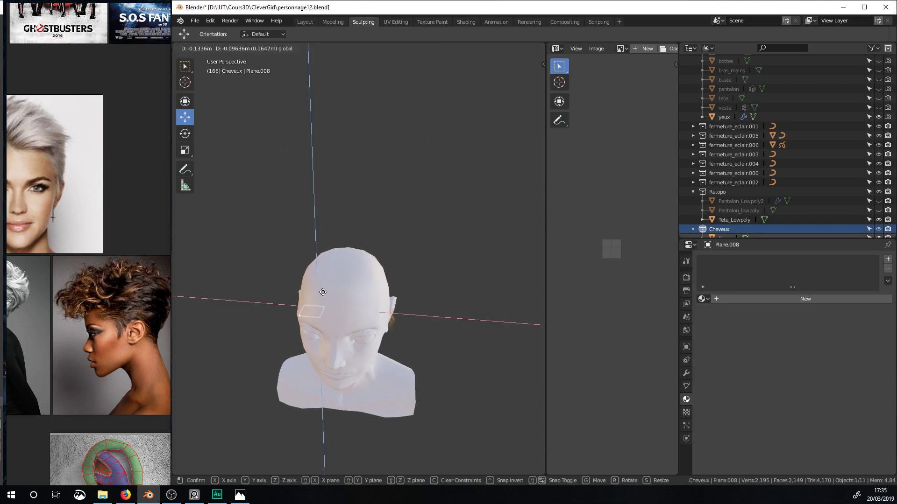
middle_click_drag(327, 299, 261, 238)
left_click_drag(258, 234, 256, 224)
middle_click_drag(257, 229, 266, 216)
left_click_drag(279, 237, 269, 233)
middle_click_drag(269, 234, 291, 259)
Rotate the plane's mesh about Z to follow the forehead, and lower its front edge by about 0.1 m.
key("Tab")
key("r")
key("z")
left_click(337, 331)
key("2")
left_click(311, 324)
left_click_drag(282, 178, 284, 189)
Extrude the plane's front edge downward three times to form a long card hanging past the cheek to the shoulder.
key("e")
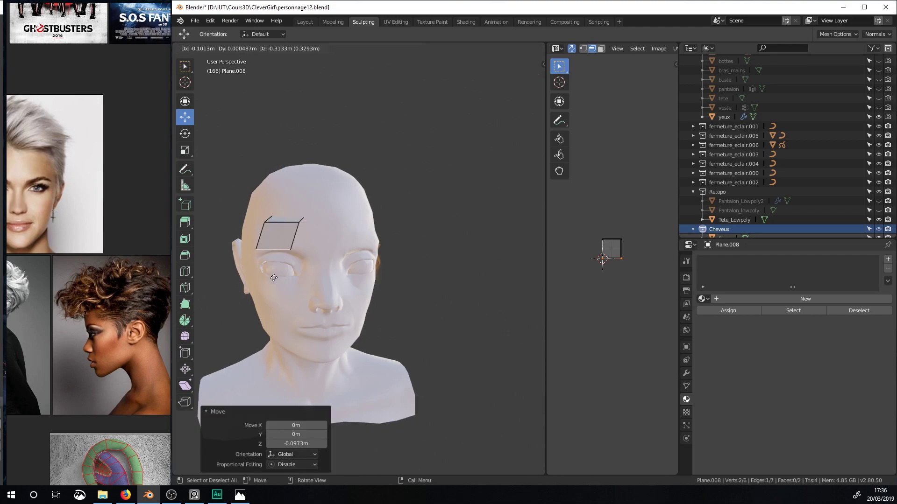
left_click(280, 295)
key("e")
left_click(282, 353)
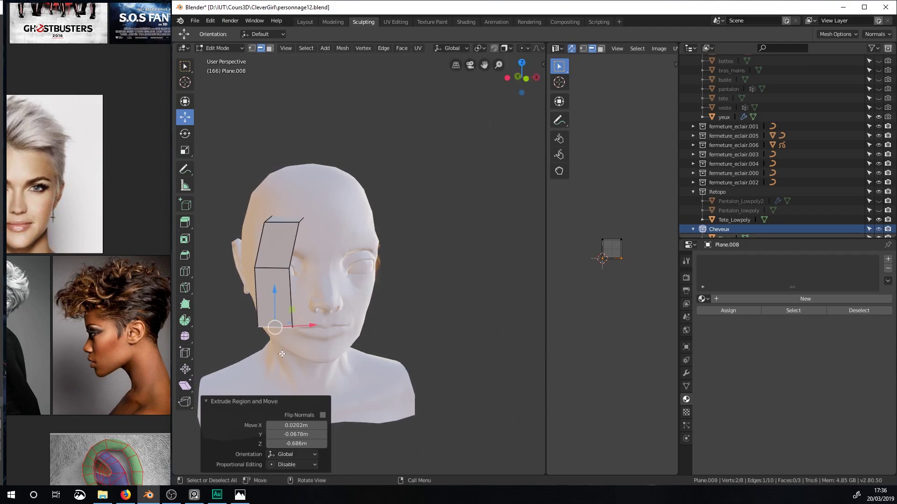
key("e")
left_click(294, 373)
middle_click_drag(294, 373, 261, 276)
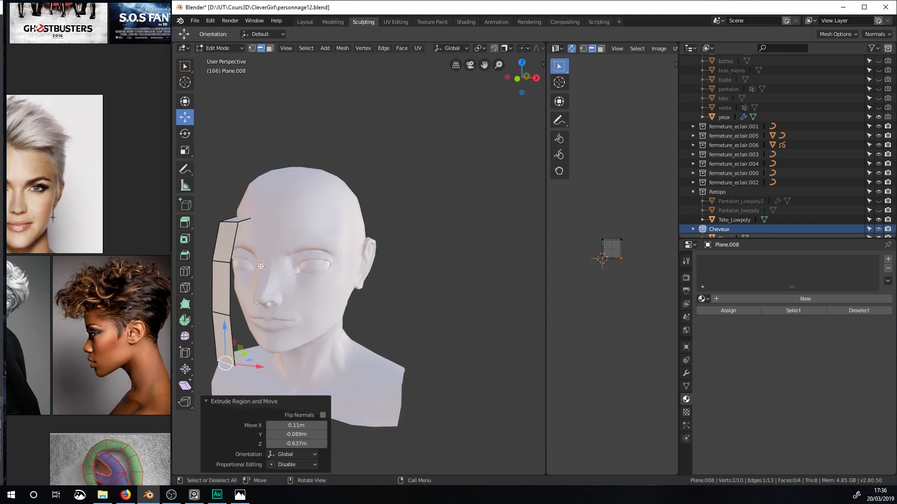
Unwrap all faces of the new hair card and assign it the M_Hair material.
key("a")
key("u")
left_click(260, 264)
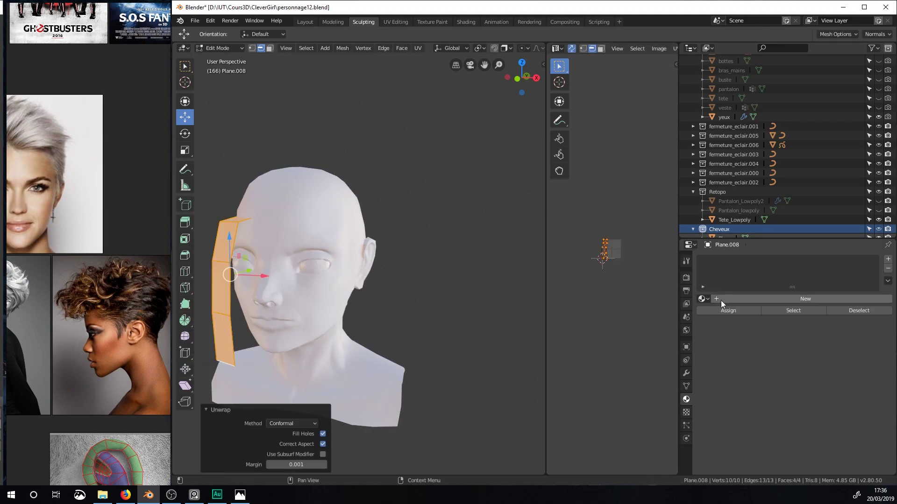
left_click(740, 299)
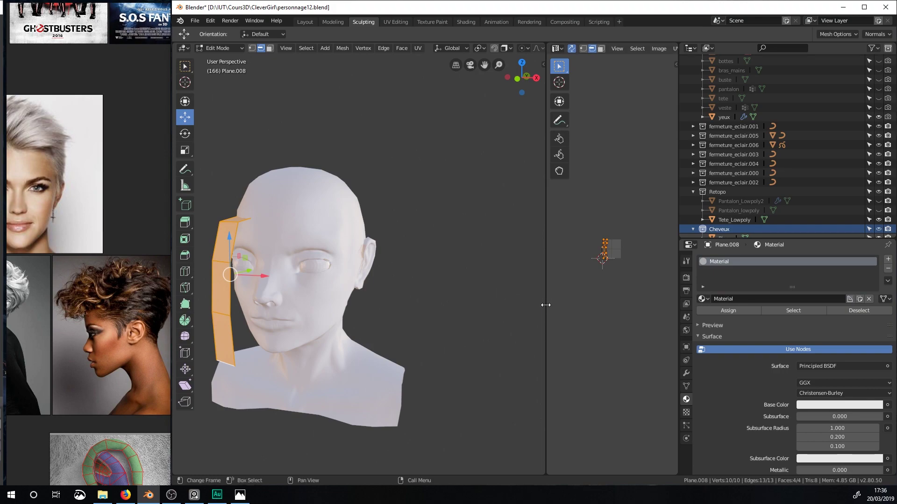
left_click(705, 300)
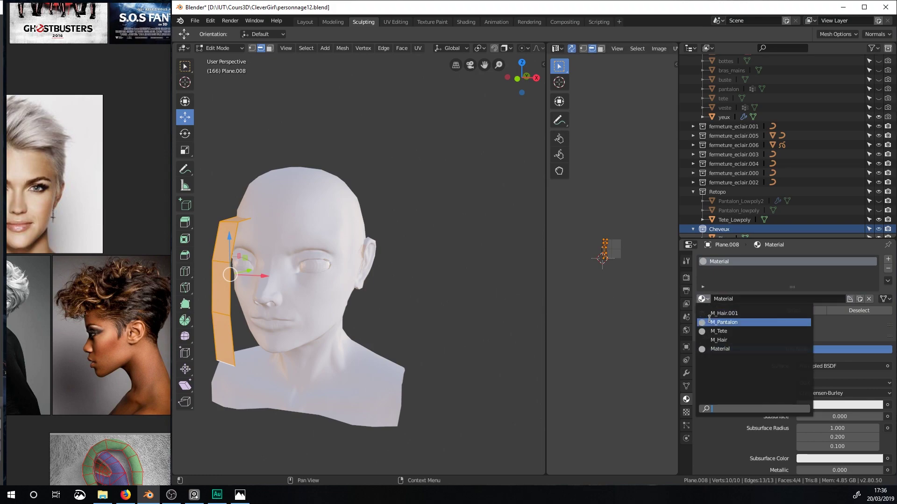
left_click(719, 340)
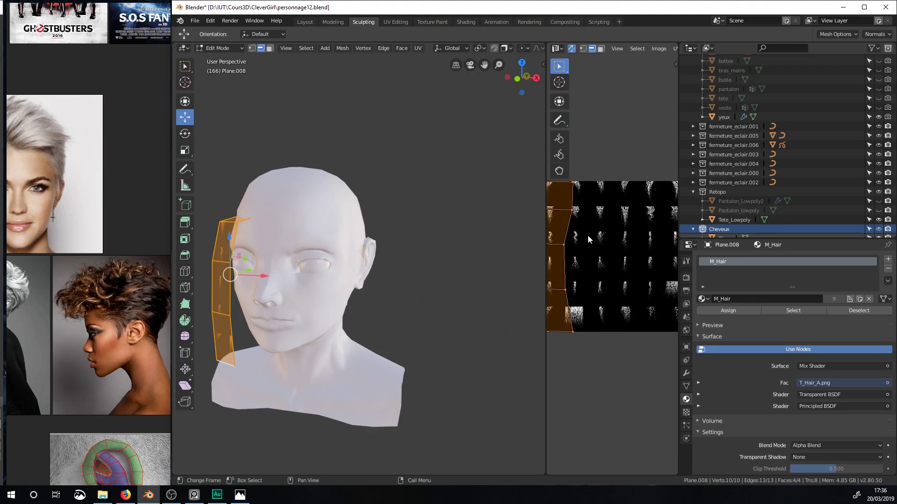
Widen the UV editor, then scale down the card's UV island and move it toward a long tapered strand.
scroll(588, 240, "up", 4)
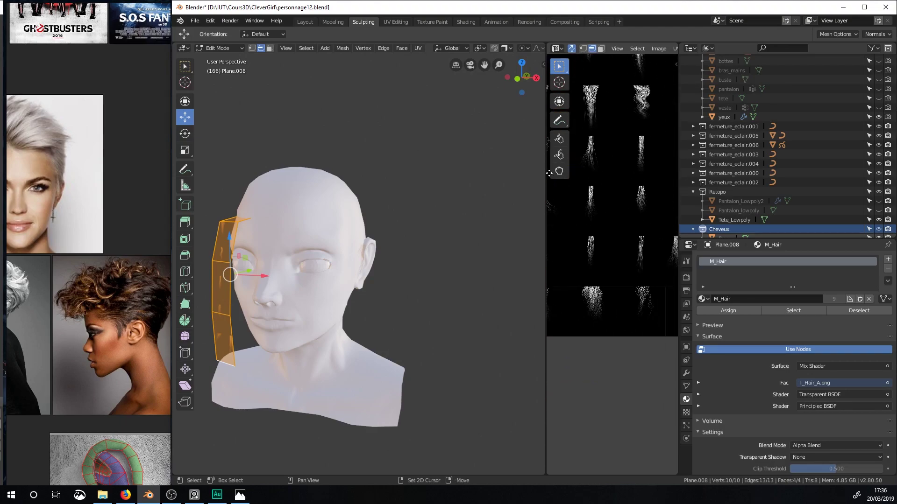
middle_click_drag(550, 173, 571, 200)
left_click_drag(545, 250, 326, 255)
middle_click_drag(452, 194, 469, 238)
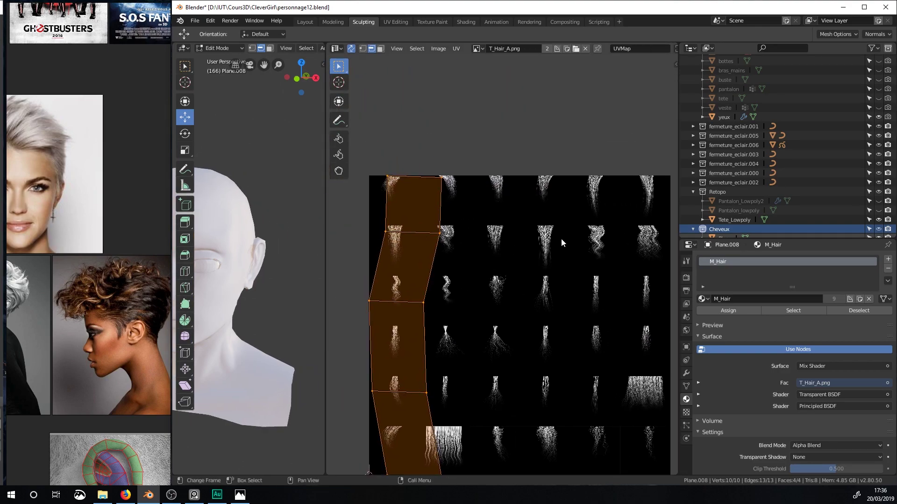
key("s")
left_click(458, 307)
key("g")
left_click(590, 249)
Resize the card's entire UV island to fit the tapered strand in T_Hair_A.png.
scroll(563, 241, "up", 4)
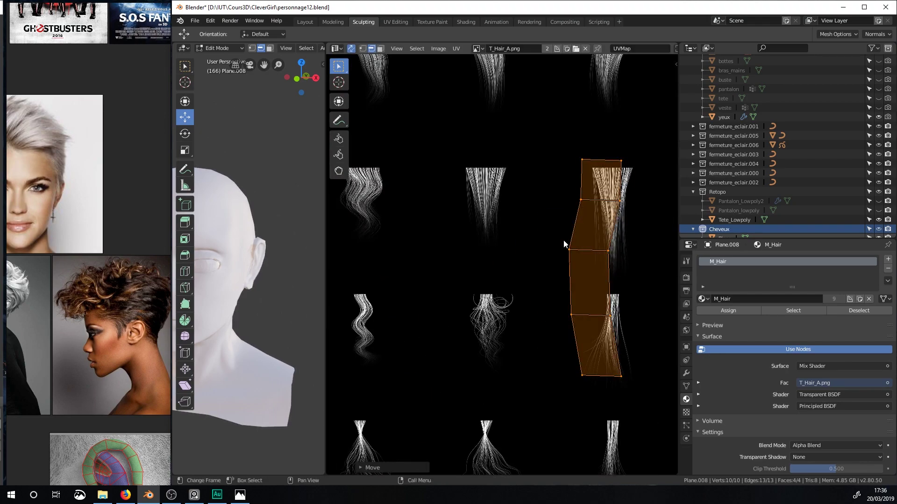
middle_click_drag(562, 241, 488, 265)
left_click(510, 184)
key("a")
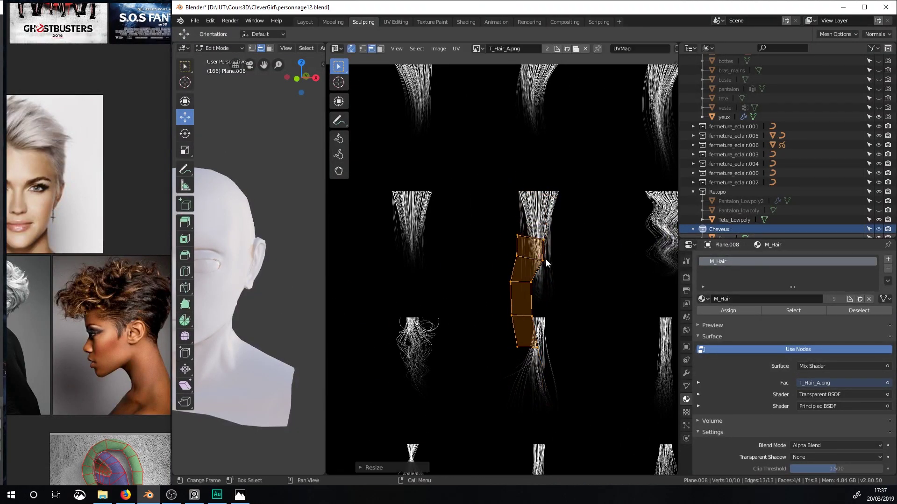
key("s")
left_click(584, 245)
Switch to vertex selection and move the UV island's upper vertices to frame the tapered strand's root.
scroll(590, 245, "up", 2)
left_click(363, 49)
left_click(492, 134)
key("g")
left_click(482, 136)
left_click(579, 139)
key("g")
left_click(559, 137)
left_click(576, 172)
Align the island's remaining UV vertices along the strand, leave Edit Mode and check the textured card on the face.
left_click(534, 216)
key("g")
left_click(542, 215)
left_click(484, 264)
key("g")
left_click(550, 268)
key("g")
scroll(267, 233, "down", 3)
key("Tab")
scroll(280, 236, "up", 6)
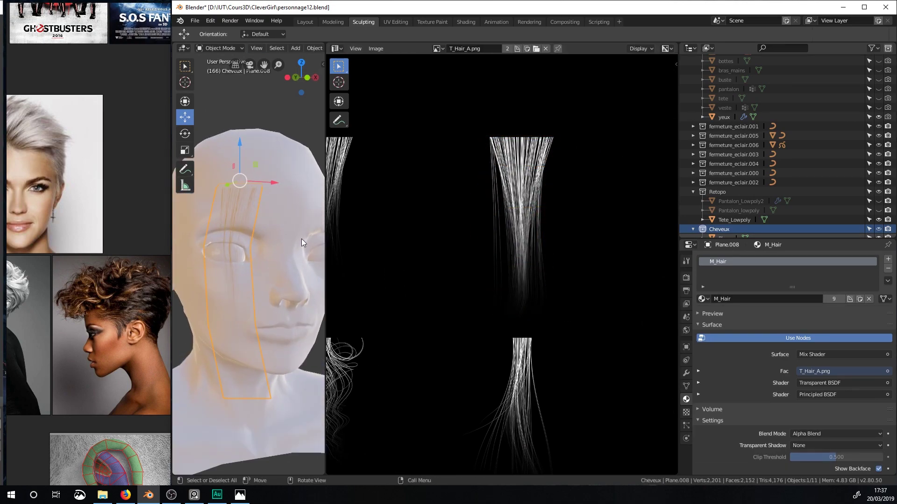
Enter mesh editing on the hair strip over the face and duplicate its entire geometry in place.
middle_click_drag(238, 219, 182, 226)
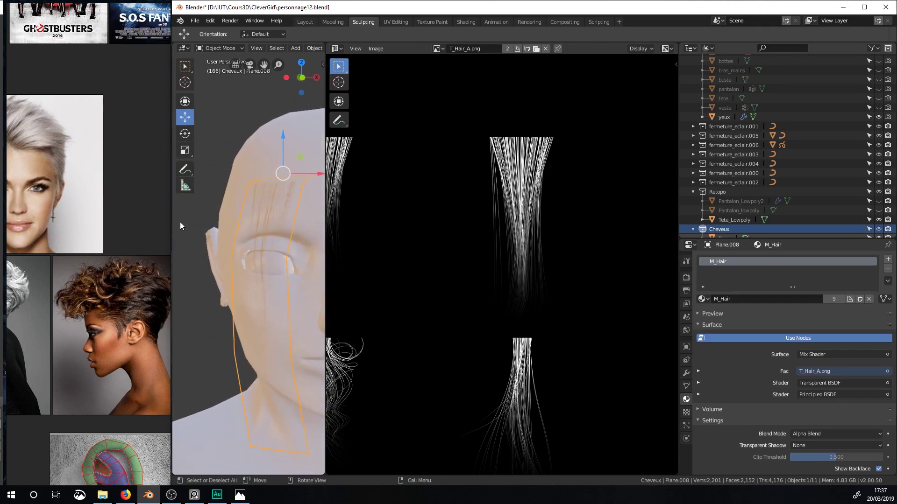
scroll(260, 216, "down", 3)
middle_click_drag(263, 223, 233, 222)
scroll(224, 288, "down", 2)
middle_click_drag(237, 282, 253, 293)
scroll(253, 293, "up", 3)
key("Tab")
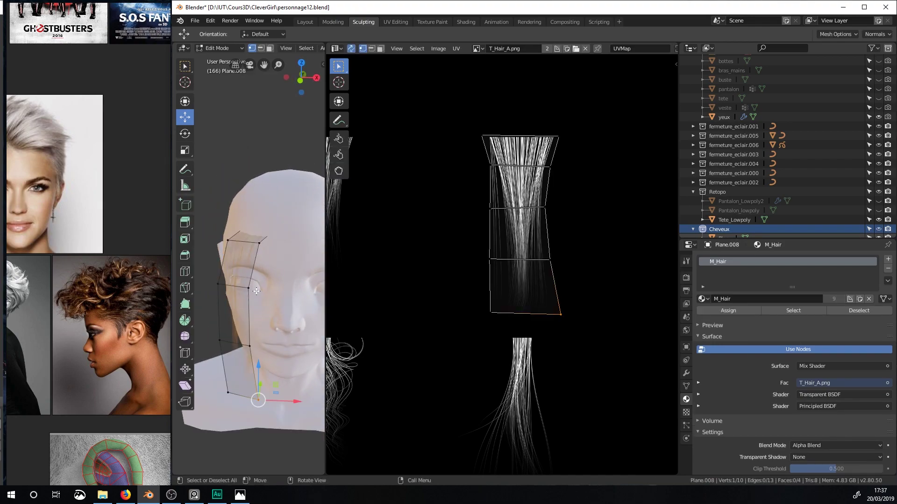
key("a")
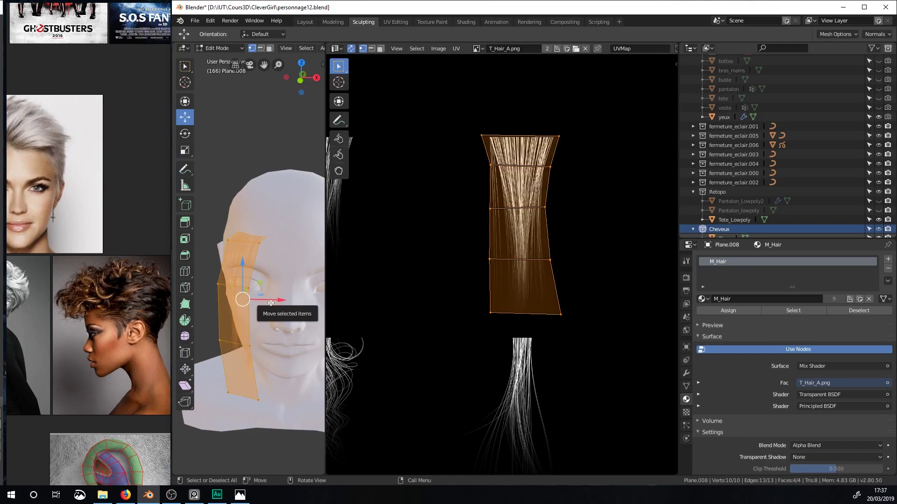
key("shift+d")
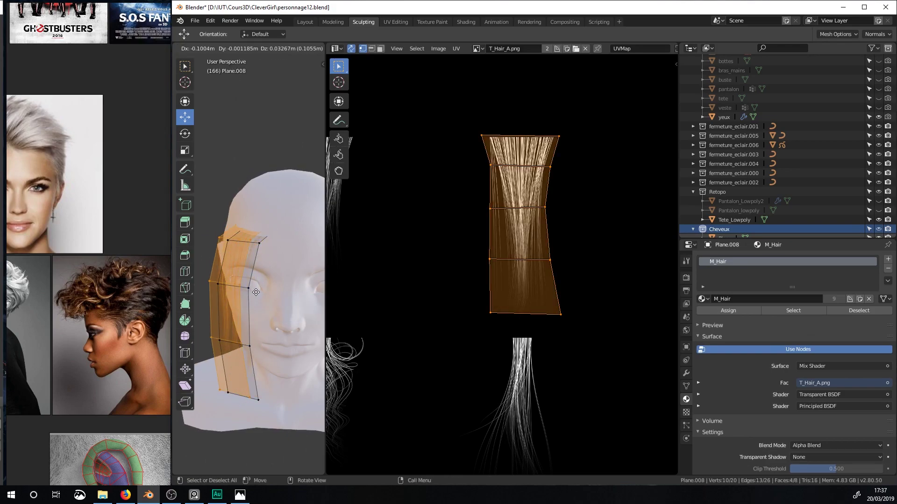
right_click(257, 293)
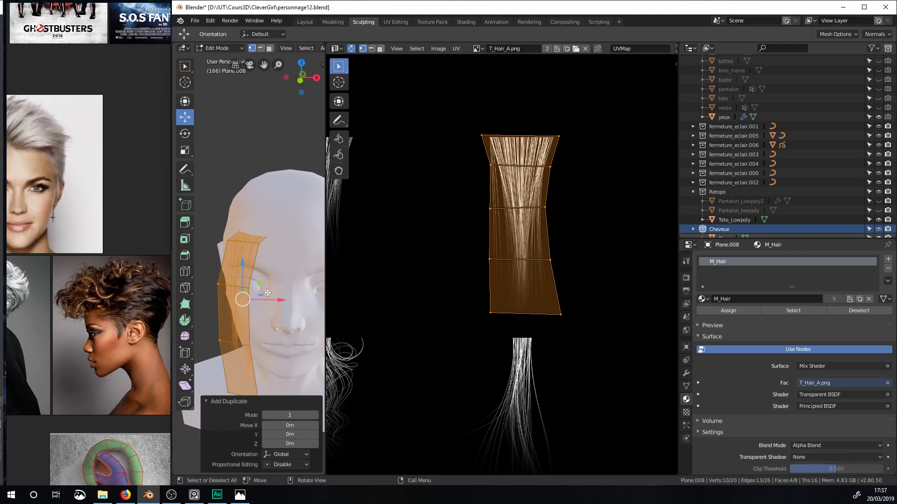
Rotate the duplicated hair strip 90° around the global Z axis so it crosses the original.
key("r")
type("z")
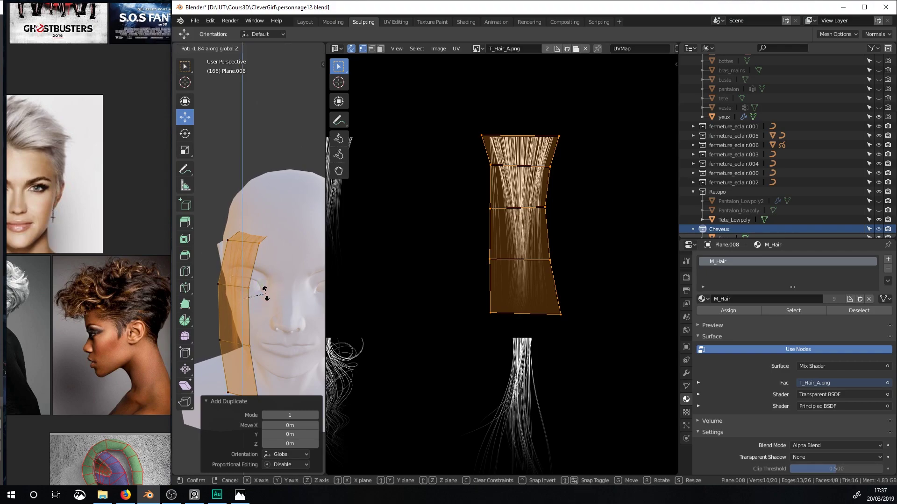
type("90")
key("Return")
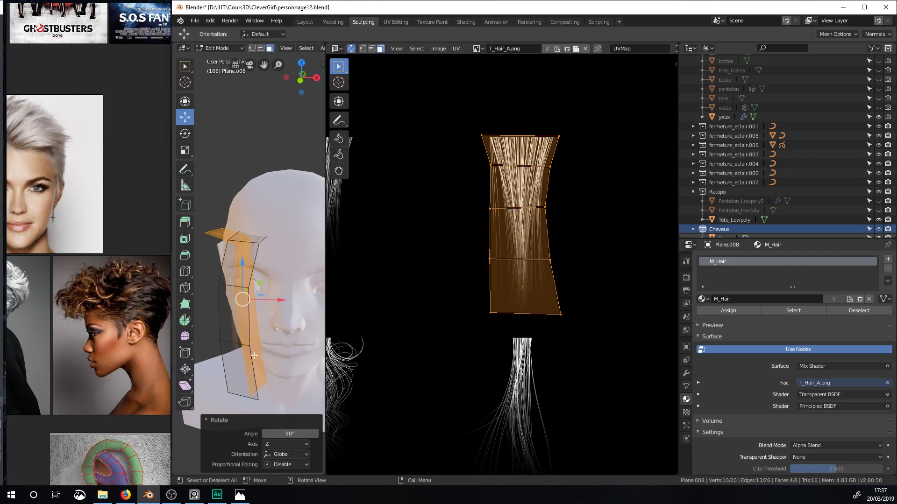
Move the crossing strip's lowest face about -0.097 m along X and rotate it about 2.84° around Y.
left_click(259, 360)
left_click_drag(284, 368, 275, 367)
middle_click_drag(275, 367, 299, 340)
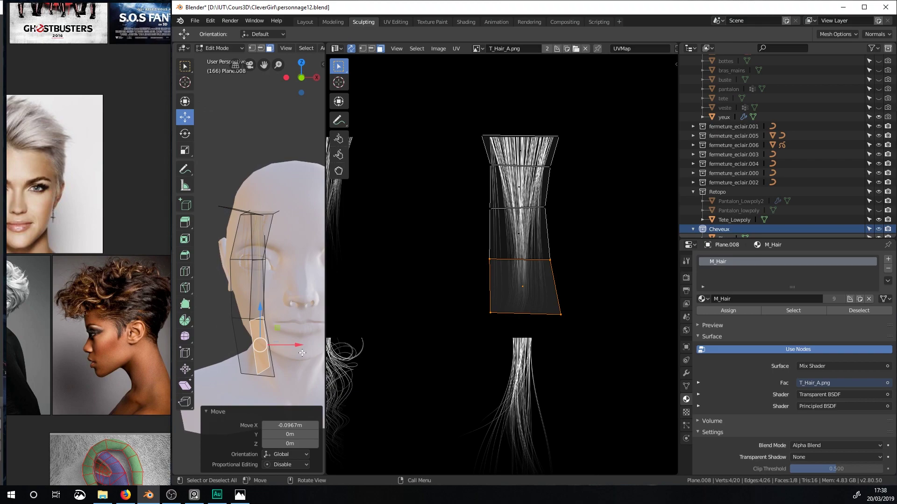
key("r")
key("y")
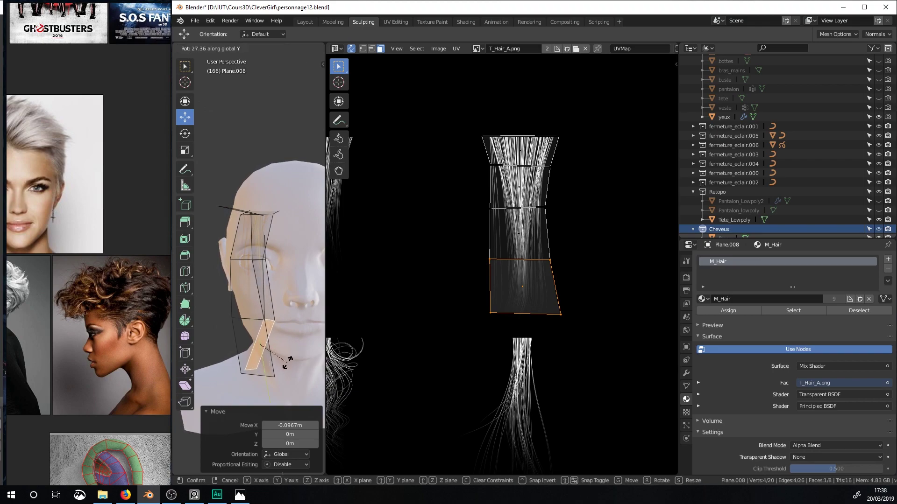
left_click(293, 353)
Shift the crossing strip's lowest face slightly to line it up with the original hair strip.
middle_click_drag(293, 353, 240, 351)
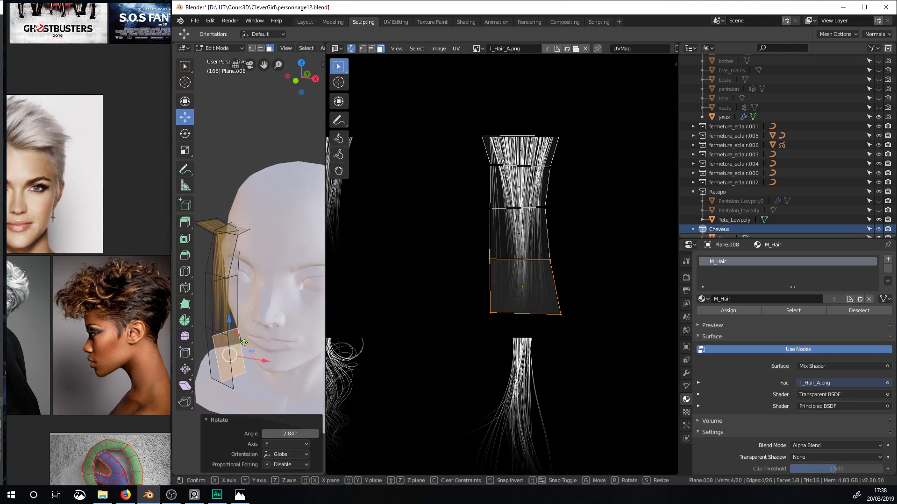
key("g")
left_click_drag(218, 352, 229, 354)
Rotate the crossing strip's upper face around Z, enlarge the 3D viewport, and shift that face back along X.
middle_click_drag(230, 353, 187, 153)
left_click(283, 164)
key("r")
key("z")
left_click(304, 185)
left_click_drag(326, 158, 513, 161)
left_click_drag(400, 164, 374, 163)
middle_click_drag(374, 163, 334, 159)
Switch to edge selection and shift two cross edges of the crossing strip slightly in the negative X direction.
left_click(295, 169)
left_click(262, 49)
left_click(297, 177)
left_click(304, 299)
middle_click_drag(313, 299, 385, 290)
left_click(267, 249)
left_click_drag(299, 248, 290, 249)
mouse_move(289, 248)
middle_mouse_down()
mouse_move(255, 248)
mouse_move(291, 236)
middle_mouse_up()
left_click(267, 194)
left_click_drag(292, 193, 287, 192)
middle_click_drag(287, 192, 331, 207)
Lower the crossing strip's top edge about 0.205 m along Z and return to Object Mode.
left_click(310, 135)
left_click_drag(310, 108, 311, 151)
middle_click_drag(322, 182, 293, 180)
scroll(292, 180, "up", 2)
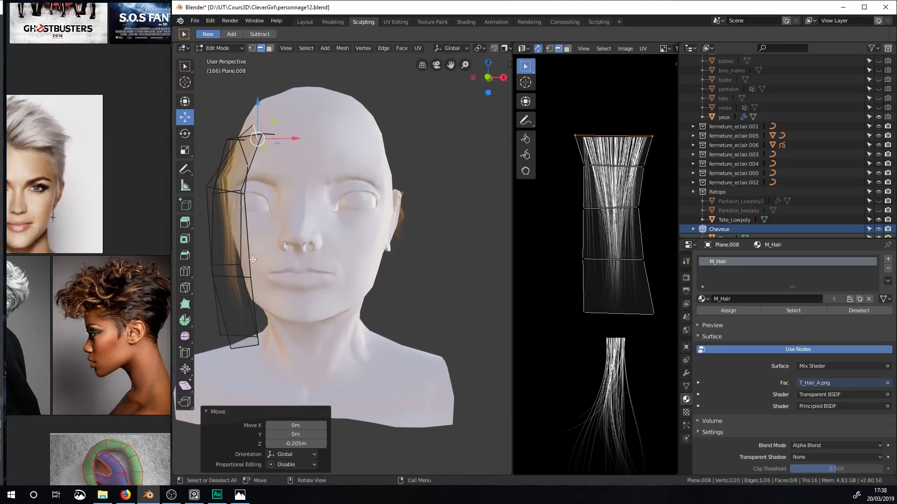
key("Tab")
middle_click_drag(277, 193, 258, 164)
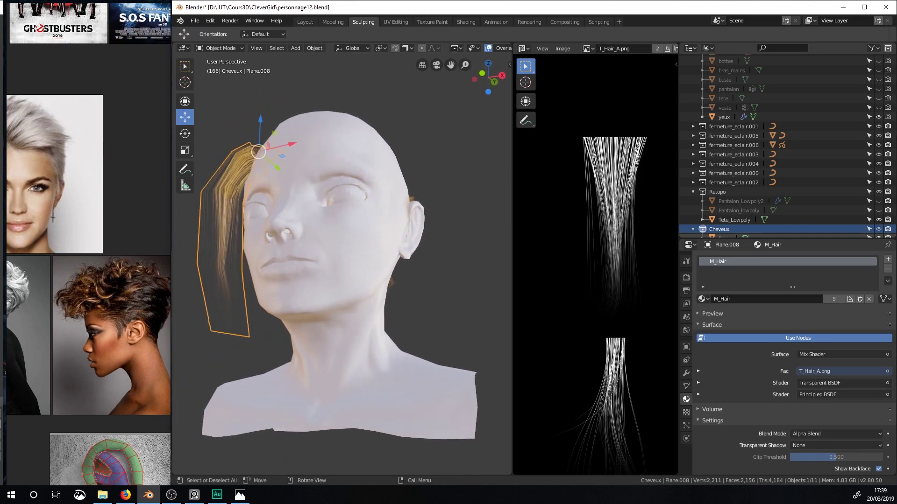
Switch to Firefox, bring its window on screen, and browse the image results for "Horizon playstation 4 hair".
key("alt+Tab")
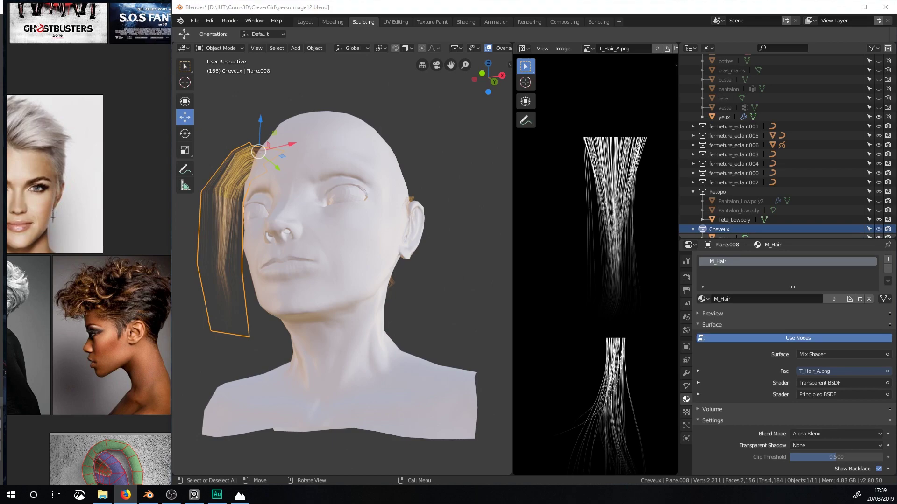
left_click_drag(0, 112, 449, 21)
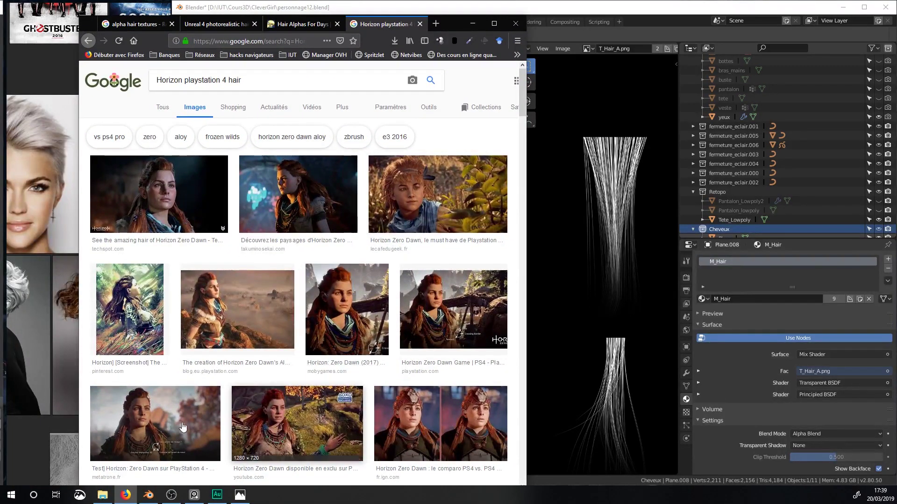
scroll(349, 235, "down", 6)
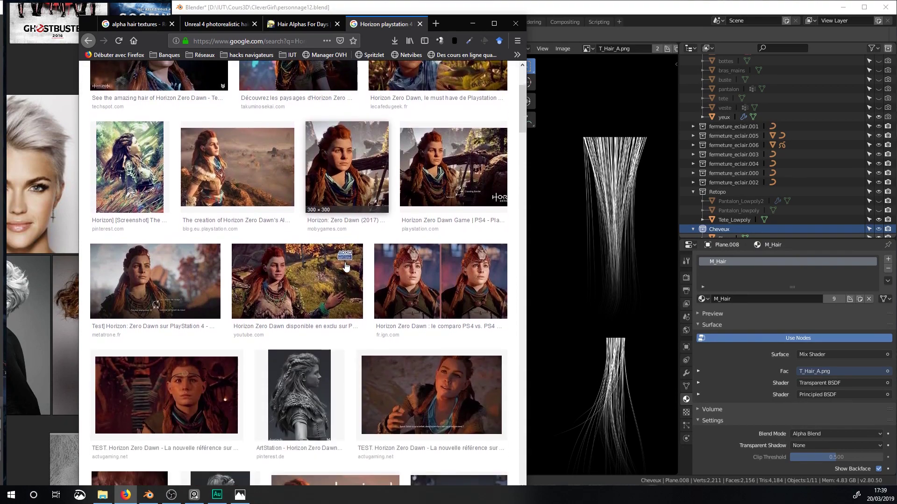
scroll(307, 264, "down", 3)
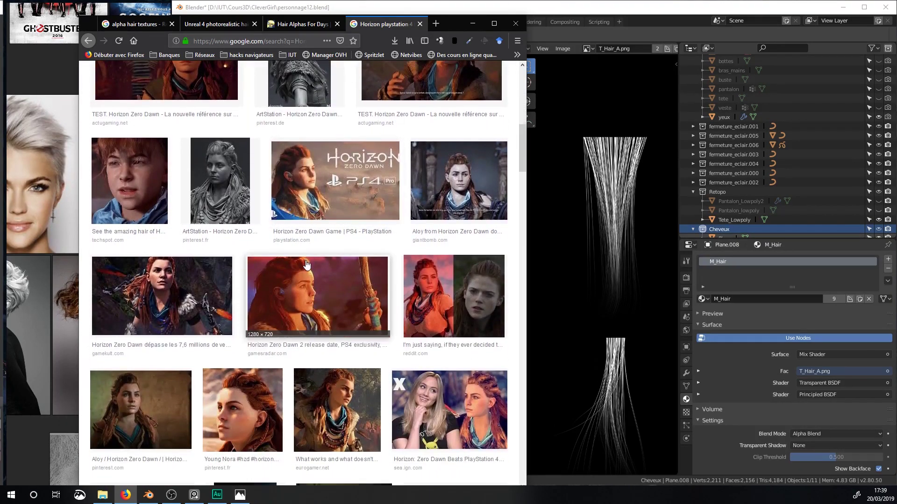
scroll(305, 265, "down", 3)
Search Google Images for "Horizon playstation 4 hair polygon" and browse the results for hair geometry references.
scroll(299, 272, "up", 15)
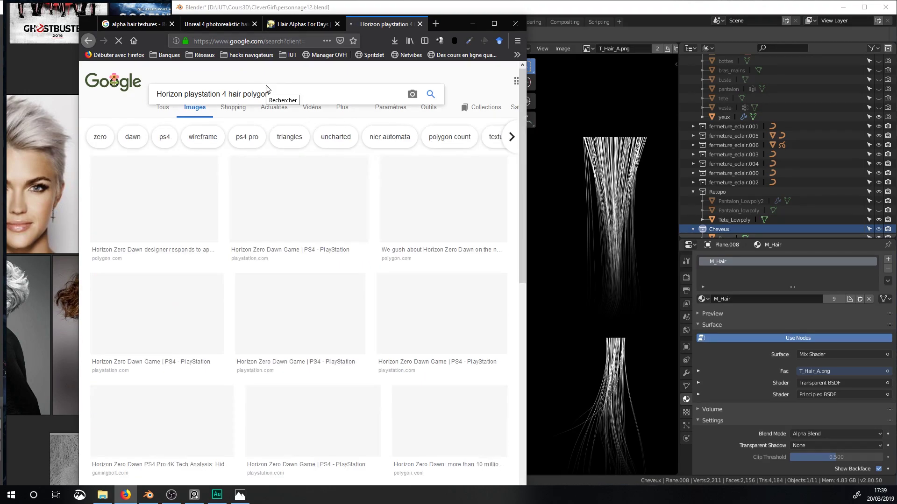
scroll(278, 255, "down", 5)
scroll(277, 255, "down", 8)
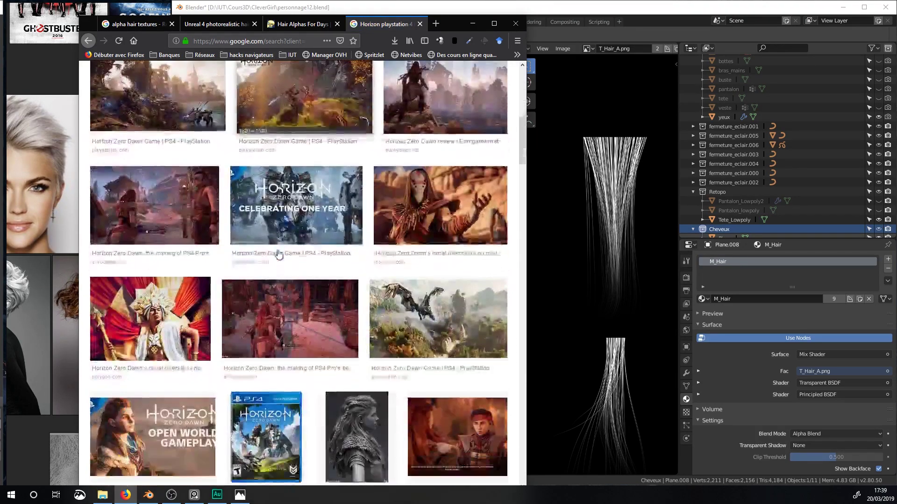
scroll(278, 257, "down", 4)
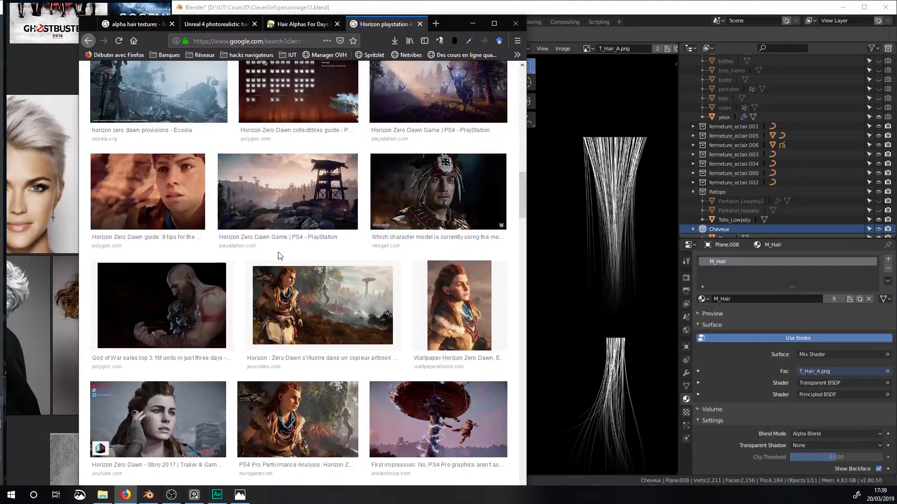
Search Google for "polygon hair videogame", accept the corrected spelling "video game", and show the image results.
left_click_drag(455, 20, 450, 37)
left_click(269, 60)
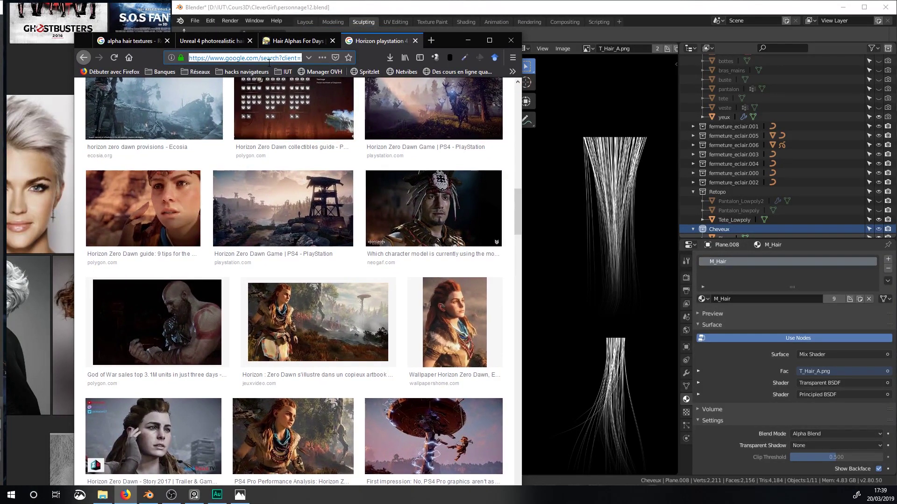
type("polygon hair videogame")
key("Return")
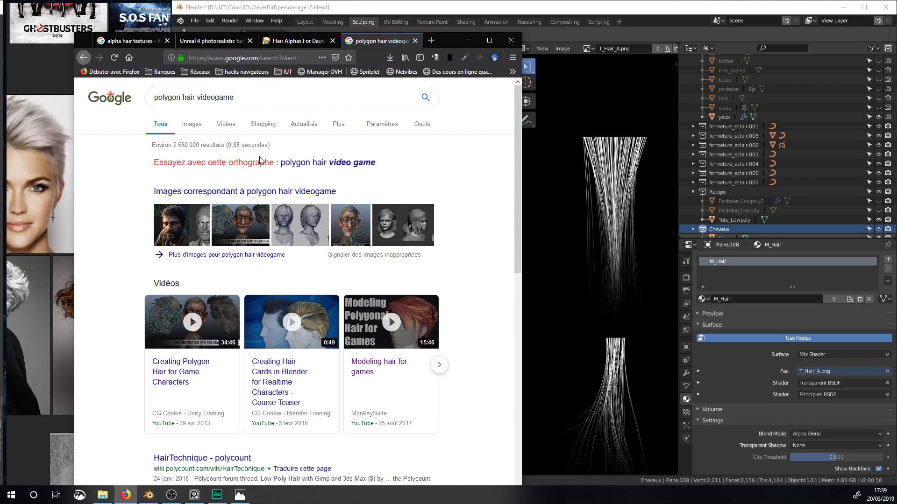
left_click(301, 164)
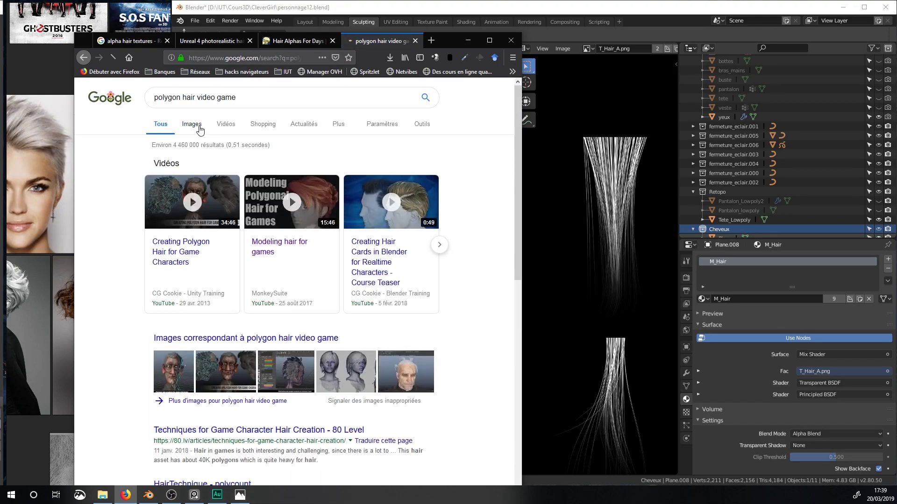
left_click(200, 127)
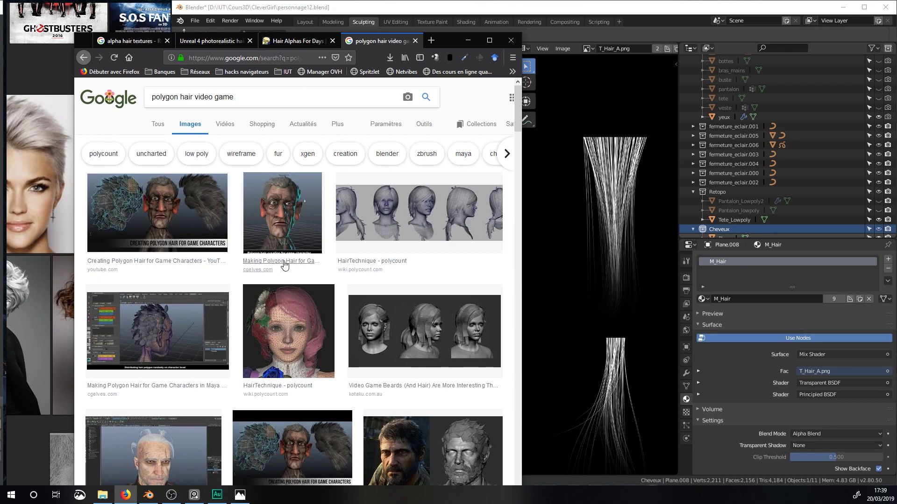
Open the SpyParty curly hair image and the "Techniques for Game Character Hair Creation" image in the background.
scroll(204, 370, "down", 5)
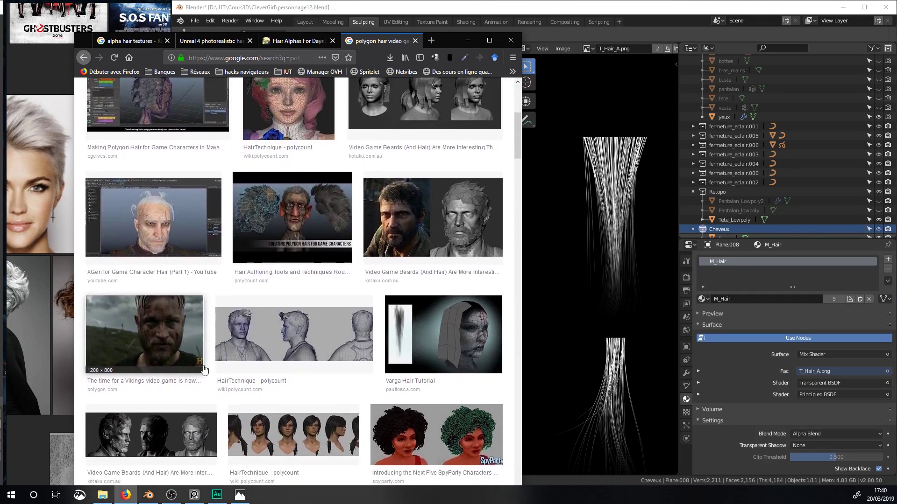
scroll(204, 370, "down", 3)
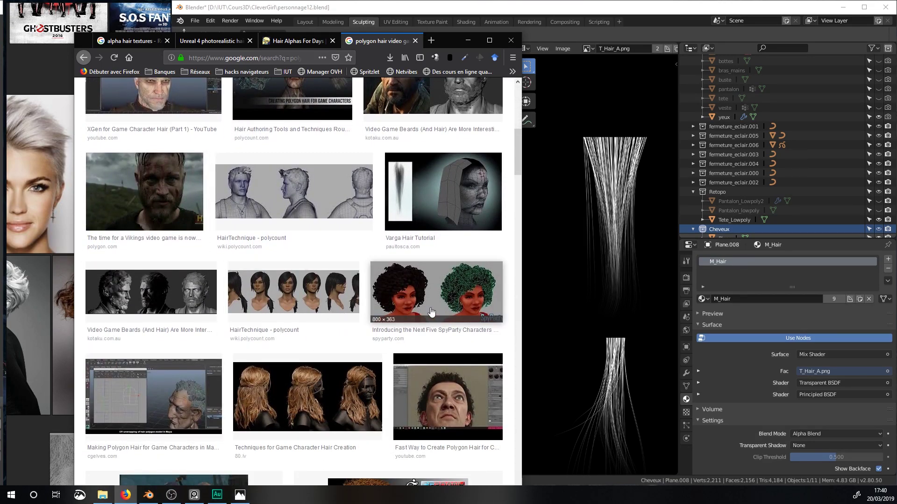
middle_click(434, 286)
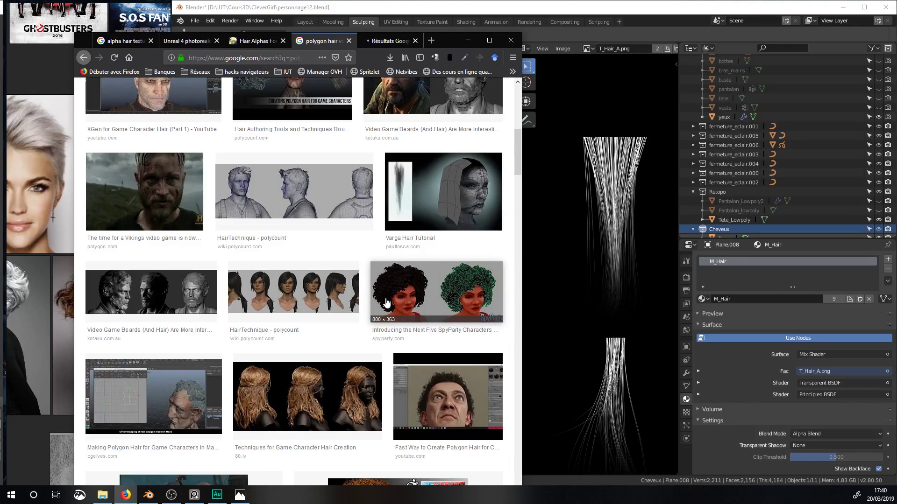
scroll(377, 308, "down", 2)
middle_click(337, 304)
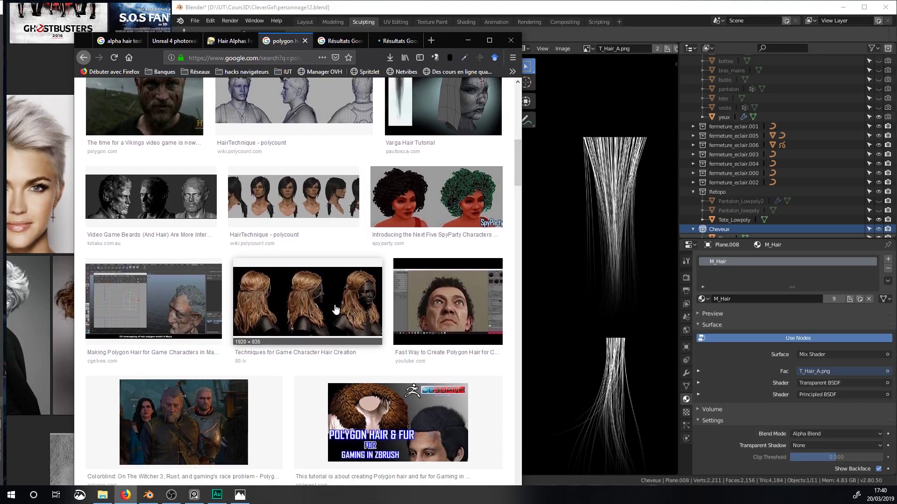
Find the "Polygon Hair Modeling | CG Masters" image further down the results and open its source page.
scroll(278, 419, "down", 2)
scroll(278, 419, "down", 4)
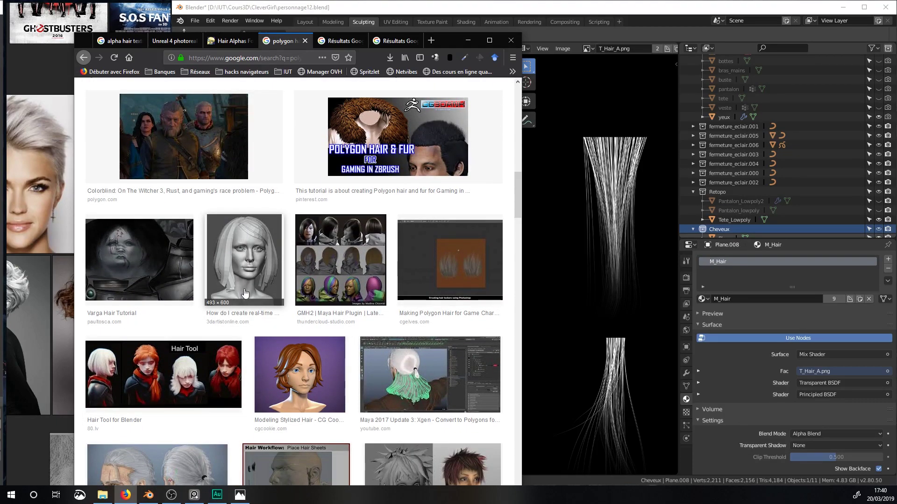
scroll(318, 313, "down", 3)
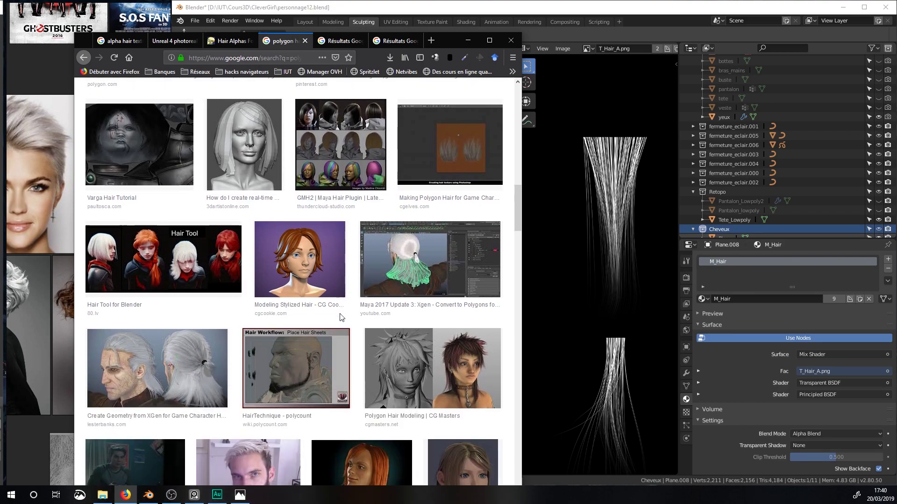
left_click(399, 332)
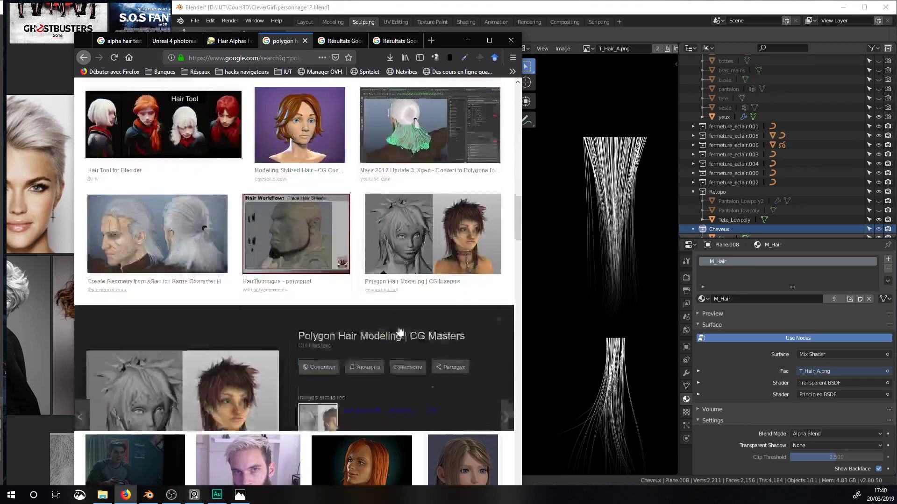
left_click(227, 328)
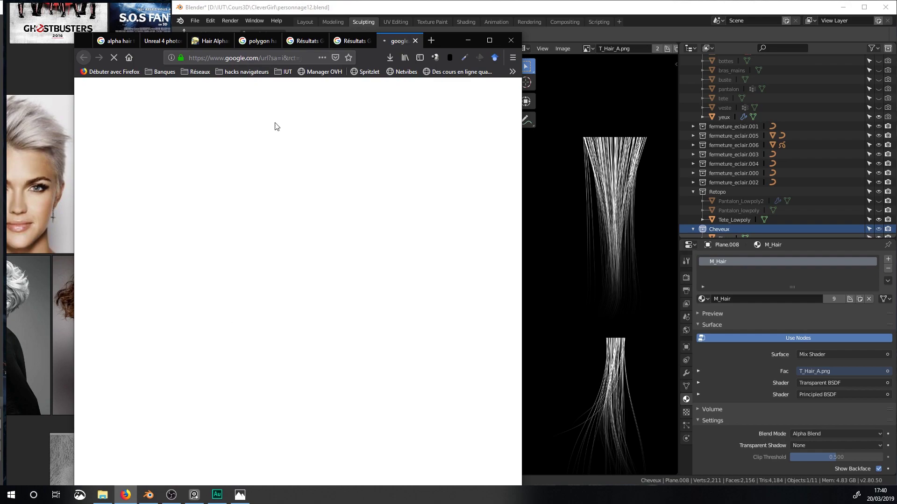
Maximize the browser and examine the SpyParty wireframe hair and the 80 Level game hair images.
left_click(368, 39)
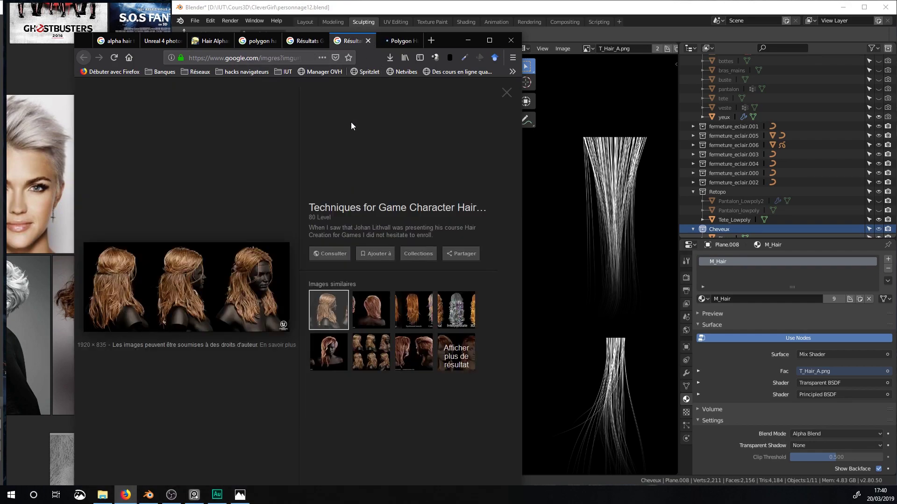
left_click(318, 43)
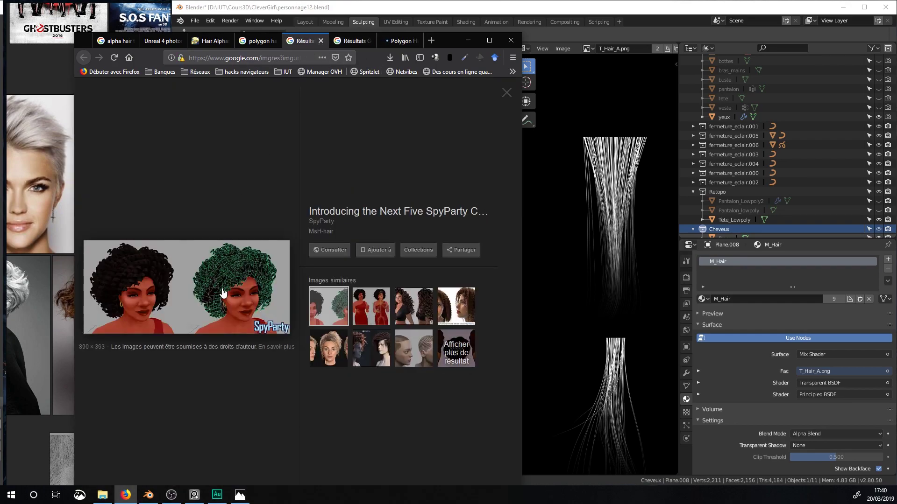
left_click(489, 40)
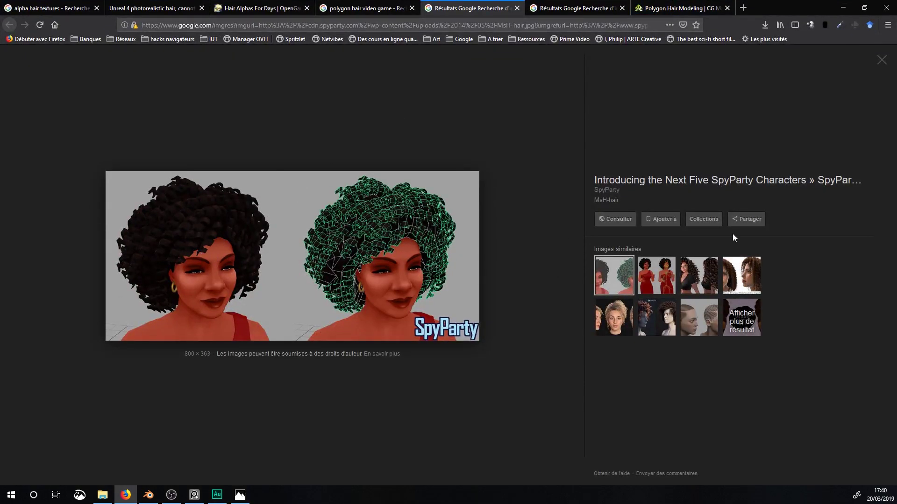
left_click(565, 3)
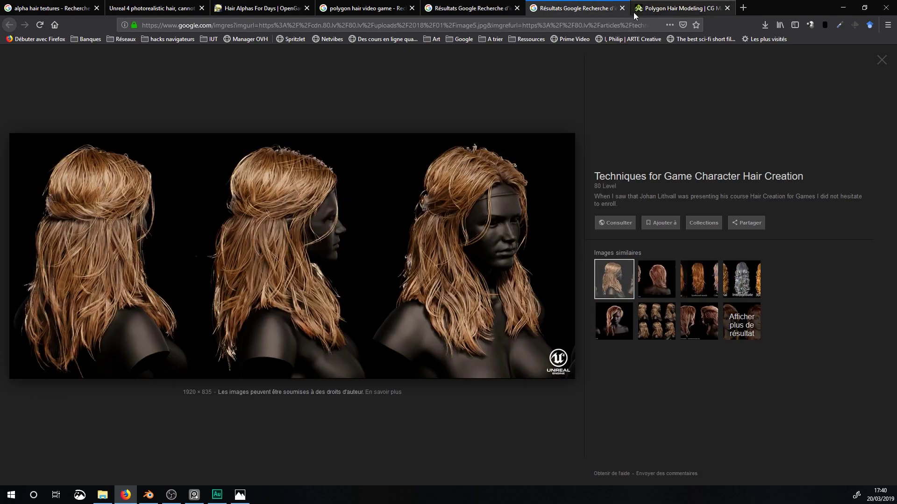
Examine the CG Masters "Polygon Hair Modeling" tutorial page, including its video preview, description and comments.
left_click(659, 8)
scroll(455, 281, "down", 4)
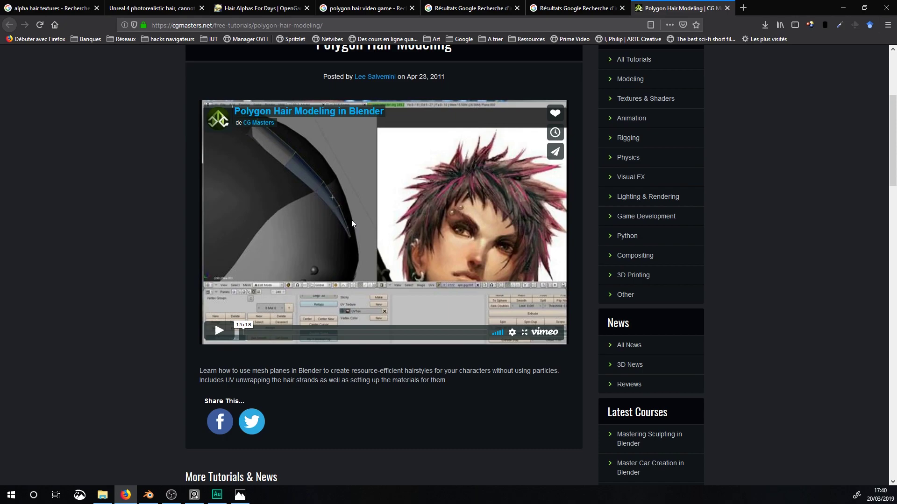
scroll(348, 226, "down", 5)
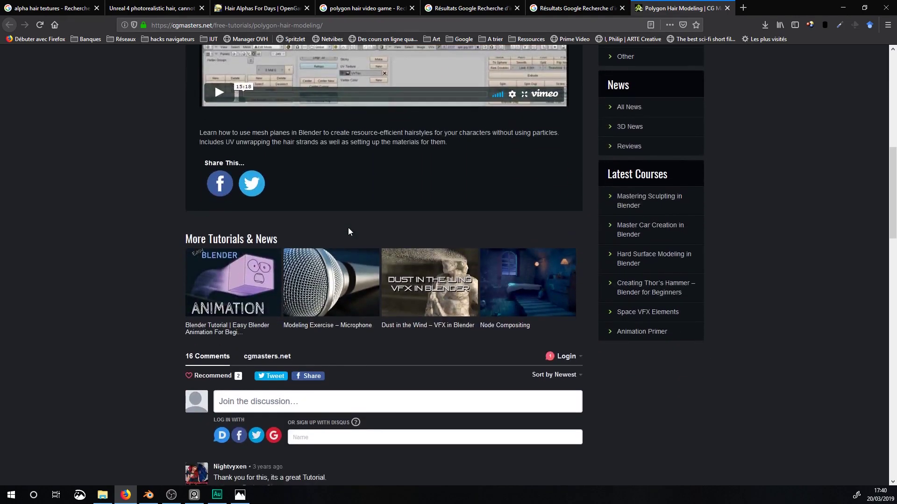
scroll(348, 226, "up", 9)
scroll(351, 227, "down", 13)
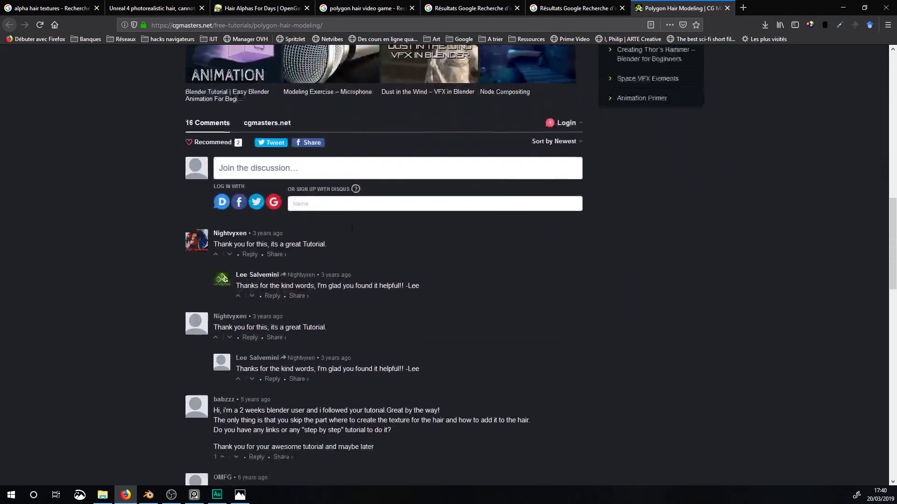
scroll(352, 226, "down", 4)
Close the CG Masters, 80 Level and SpyParty pages and return to the "polygon hair video game" image results.
left_click(727, 8)
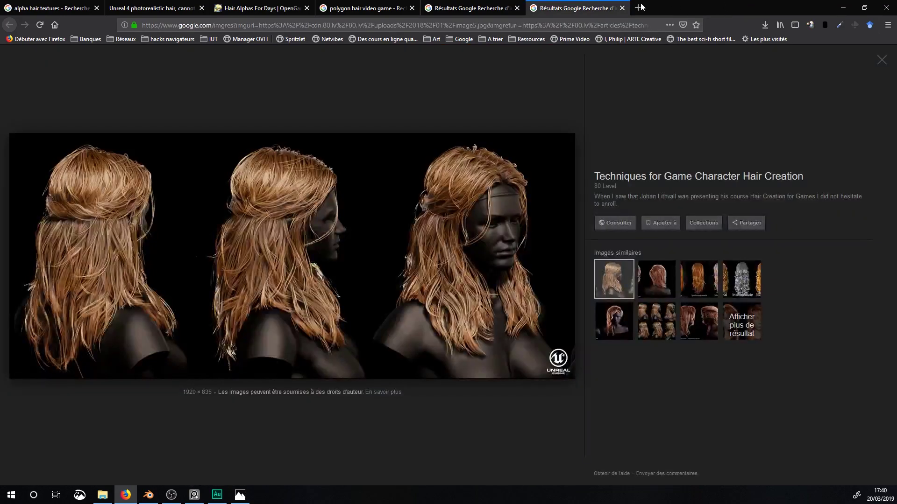
left_click(621, 8)
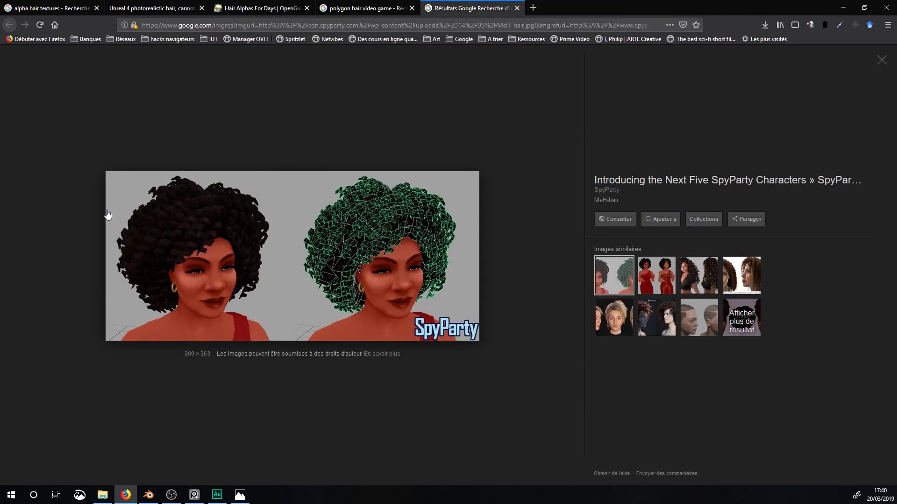
left_click(517, 9)
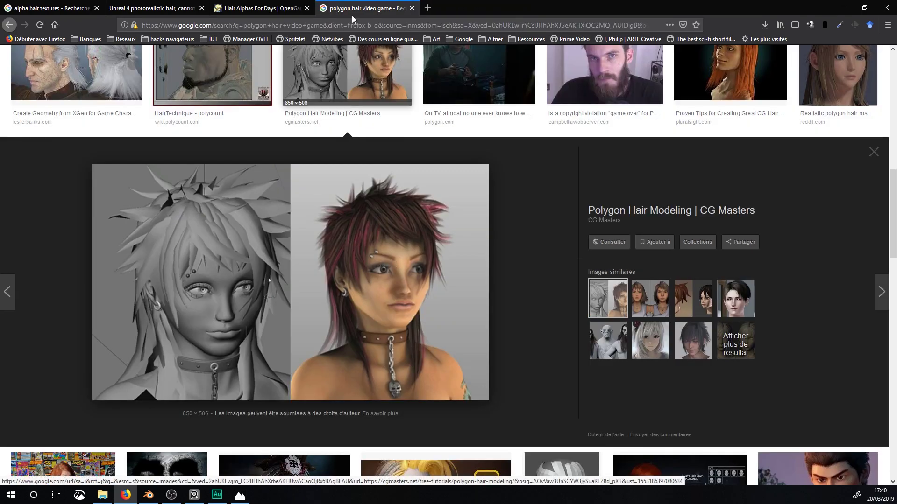
scroll(145, 159, "up", 3)
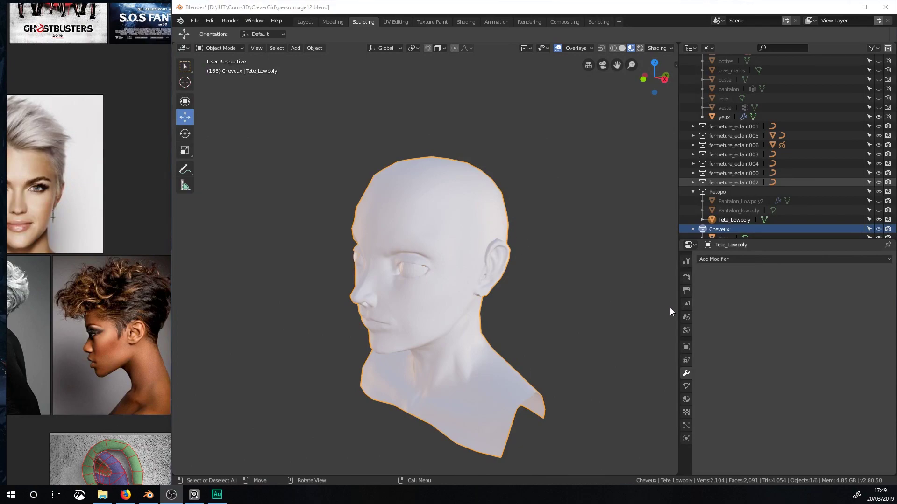
Enter Edit Mode on the Tete_Lowpoly head, switch to face selection and select a face just in front of the ear.
scroll(463, 242, "up", 3)
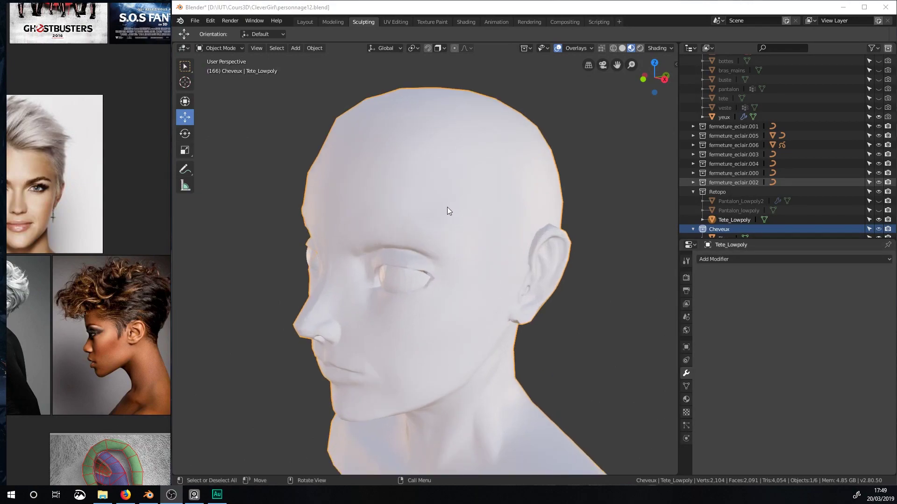
left_click(447, 206)
key("Tab")
middle_click_drag(445, 215, 535, 232)
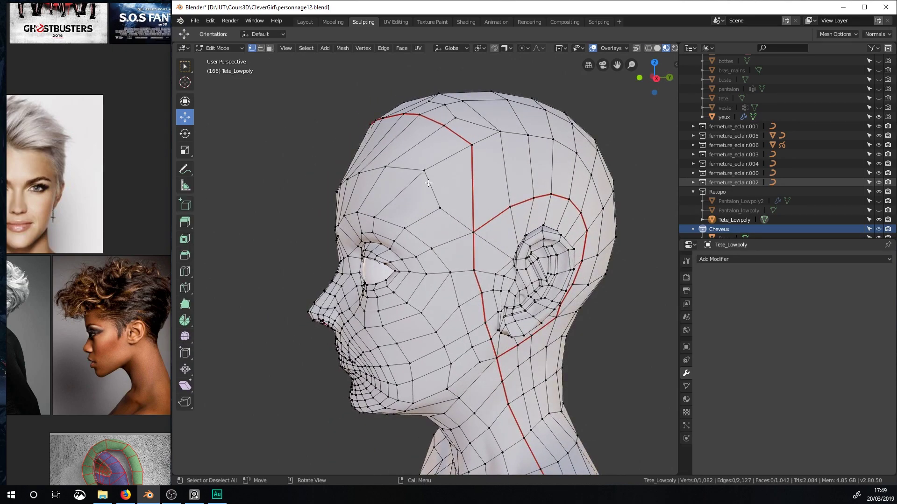
left_click(269, 48)
left_click(496, 307)
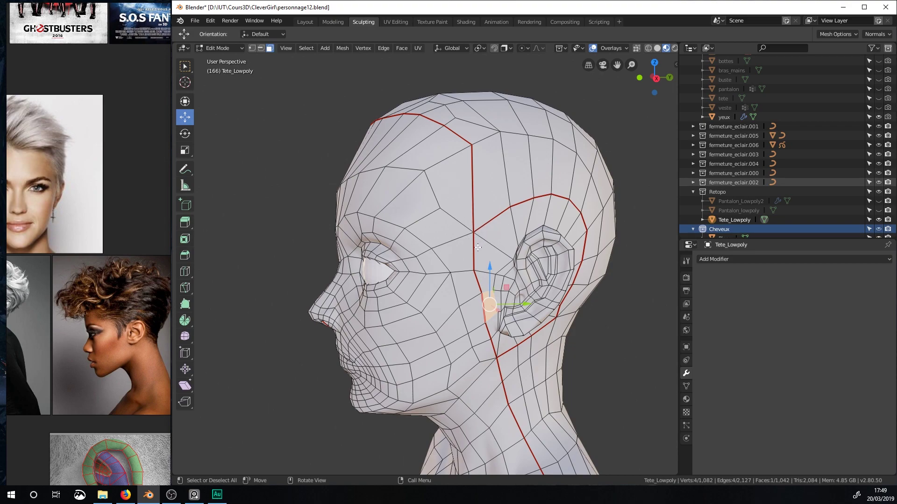
Circle-select the scalp faces on the side of the head, from the temple up and back above the ear.
key("c")
mouse_move(486, 271)
left_mouse_down()
mouse_move(475, 262)
mouse_move(476, 157)
mouse_move(379, 130)
mouse_move(458, 177)
left_mouse_up()
right_click(476, 186)
mouse_move(483, 189)
middle_mouse_down()
mouse_move(435, 181)
mouse_move(502, 181)
middle_mouse_up()
key("c")
mouse_move(516, 187)
left_mouse_down()
mouse_move(573, 206)
mouse_move(579, 153)
left_mouse_up()
right_click(575, 155)
Extend the face selection with Circle Select over the back and the opposite side of the scalp.
middle_click_drag(561, 160, 478, 276)
key("c")
mouse_move(478, 278)
left_mouse_down()
mouse_move(537, 327)
mouse_move(587, 163)
left_mouse_up()
middle_click_drag(587, 164, 402, 337)
mouse_move(402, 336)
left_mouse_down()
mouse_move(395, 261)
mouse_move(466, 172)
left_mouse_up()
right_click(466, 172)
middle_click_drag(466, 172, 726, 297)
middle_click_drag(380, 319, 630, 314)
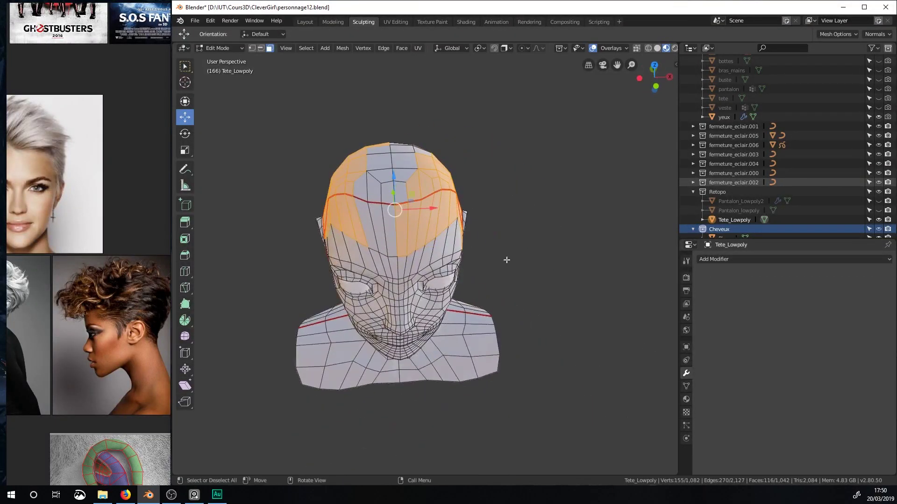
Circle-select the unselected faces along the middle of the forehead and the top of the skull.
middle_click_drag(428, 243, 433, 327, "shift")
key("c")
left_click_drag(402, 317, 405, 242)
right_click(406, 243)
Add the remaining individual faces along the hairline and temples to complete the scalp selection.
mouse_move(532, 266)
middle_mouse_down()
mouse_move(328, 286)
mouse_move(308, 329)
mouse_move(432, 340)
mouse_move(400, 343)
middle_mouse_up()
left_click(390, 342, "shift")
left_click(397, 327, "shift")
left_click(409, 308, "shift")
middle_click_drag(487, 325, 194, 334)
left_click(408, 349, "shift")
middle_click_drag(467, 359, 235, 381)
left_click(385, 299, "shift")
left_click(377, 316, "shift")
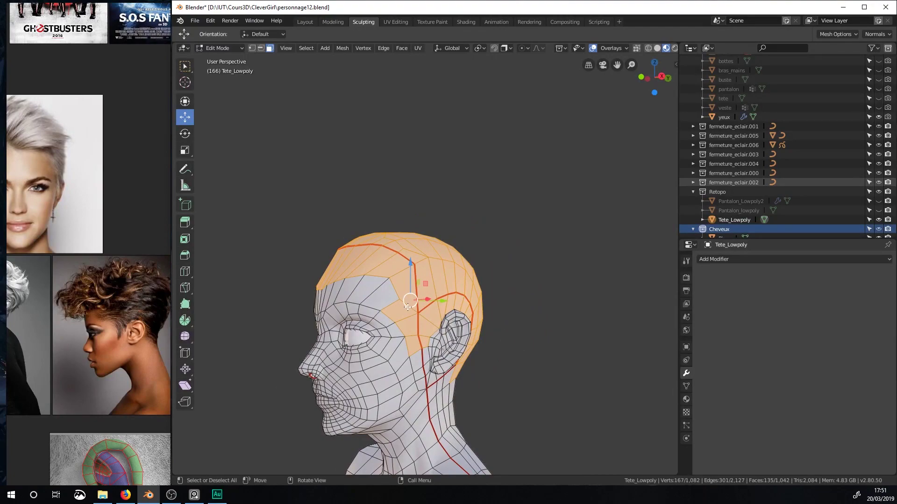
middle_click_drag(489, 263, 480, 293)
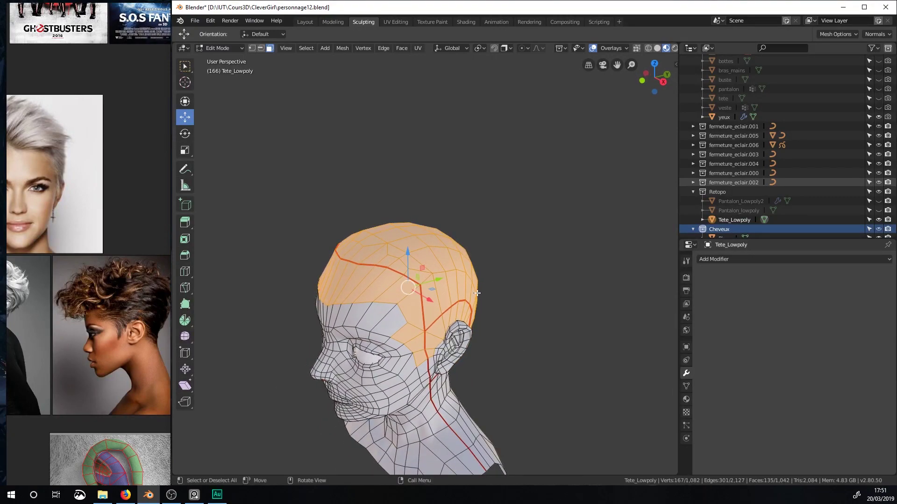
Duplicate the selected scalp faces in place, separate them by selection into their own object, and return to Object Mode.
key("shift+d")
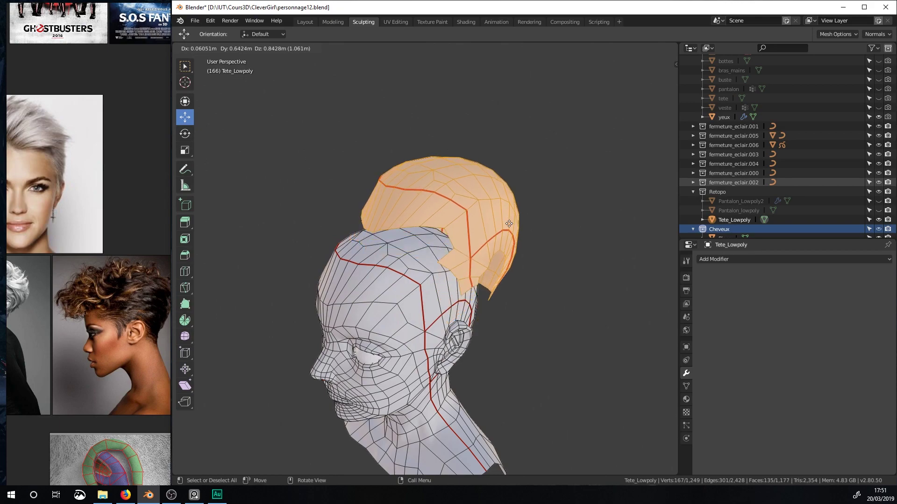
right_click(505, 228)
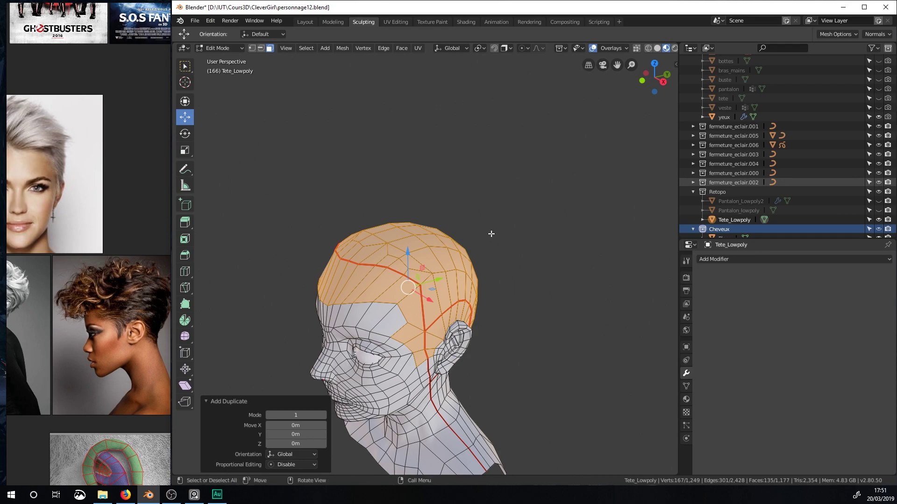
key("p")
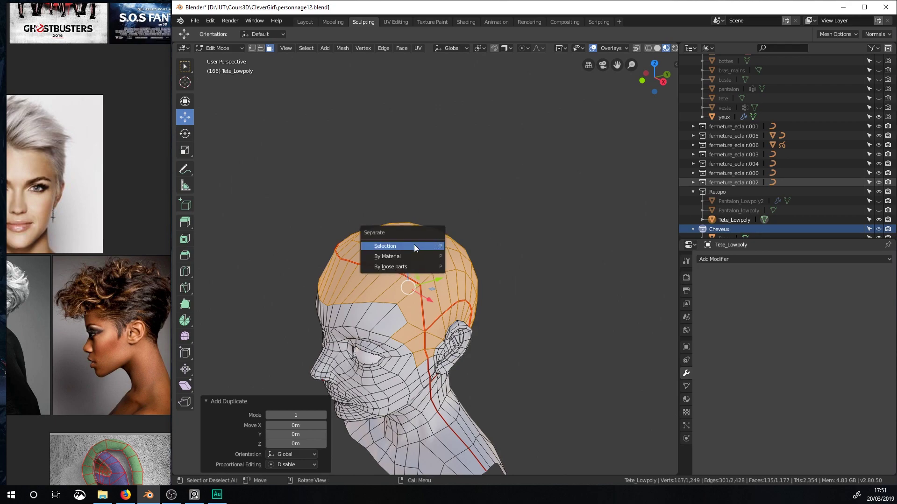
left_click(400, 247)
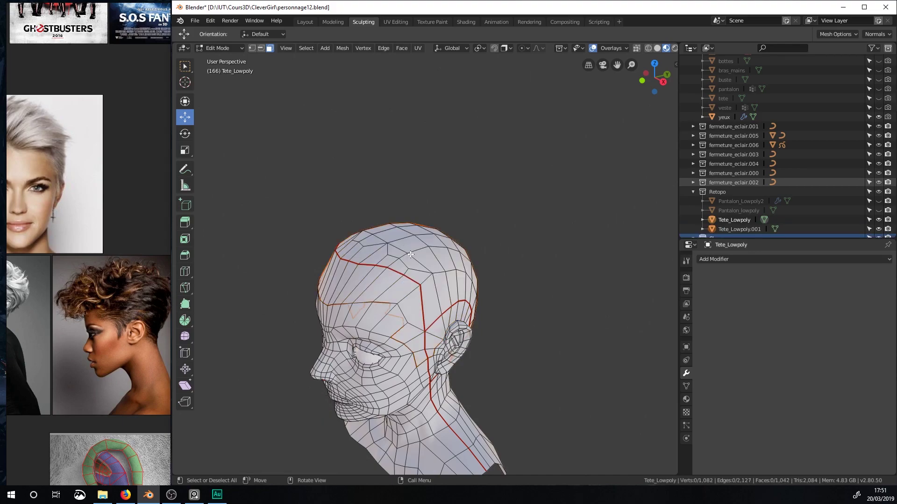
key("Tab")
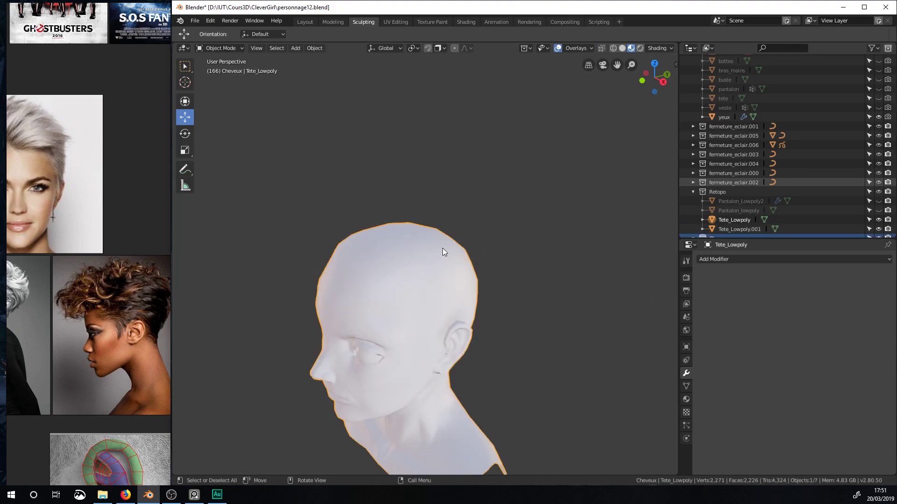
Select the separated scalp object Tete_Lowpoly.001 and hide the original Tete_Lowpoly head.
scroll(736, 229, "down", 2)
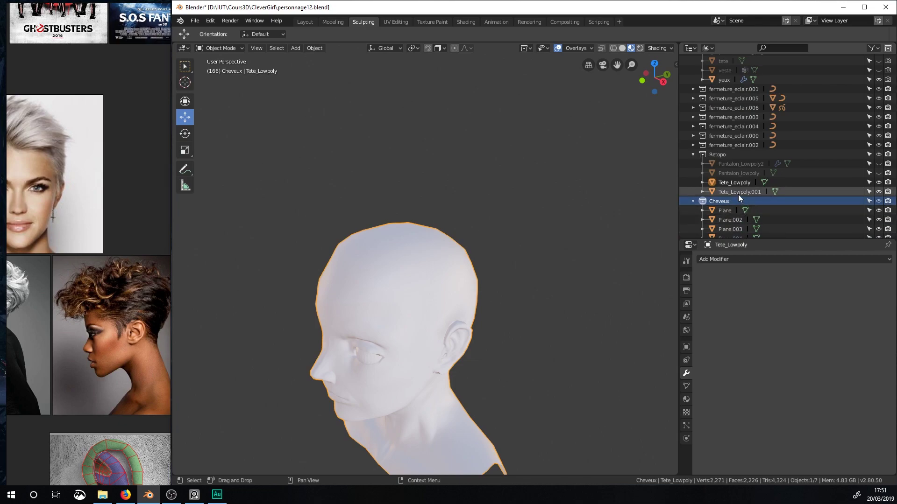
left_click(738, 192)
middle_click_drag(582, 225, 509, 224)
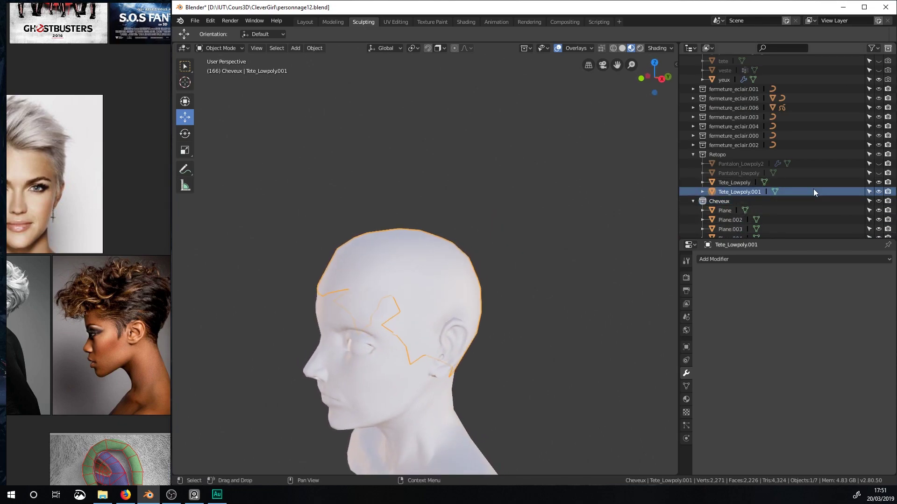
left_click(878, 183)
middle_click_drag(547, 201, 579, 201)
Remove the M_Tete material slot from the scalp object and inspect its mesh in Edit Mode.
left_click(686, 389)
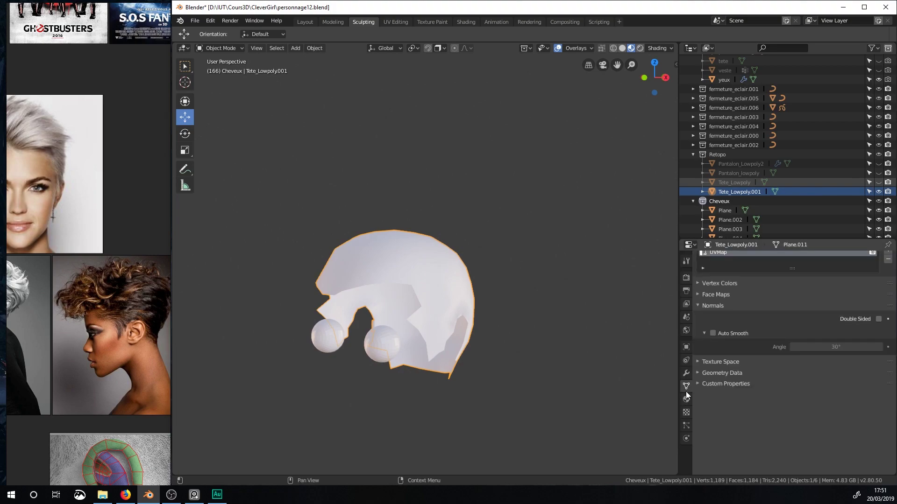
left_click(686, 400)
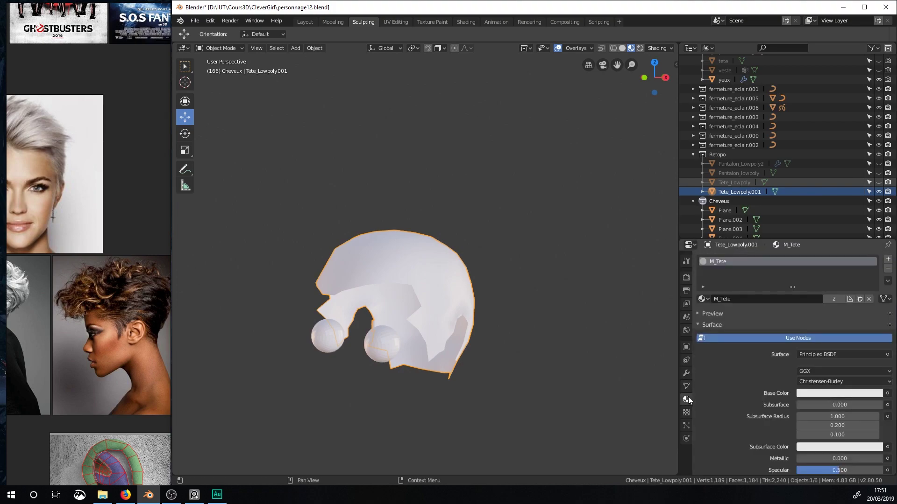
left_click(887, 269)
middle_click_drag(541, 269, 452, 289)
scroll(473, 279, "up", 3)
key("Tab")
middle_click_drag(583, 308, 530, 295)
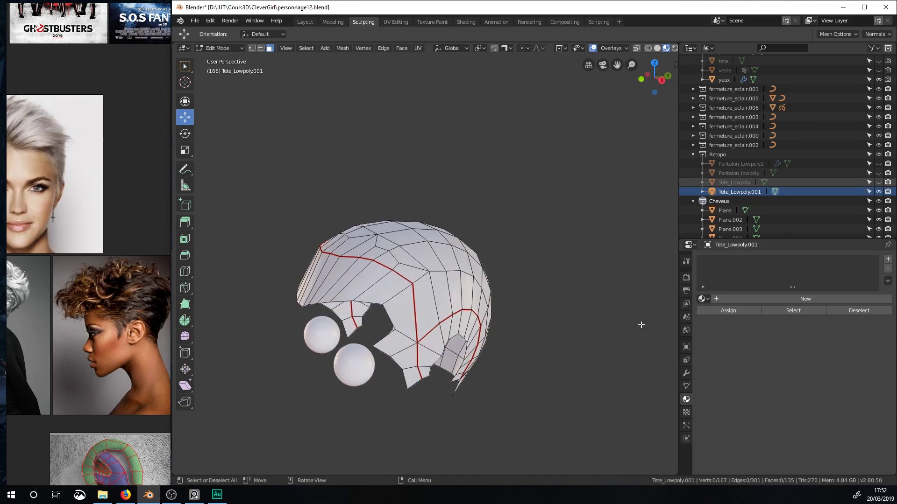
key("Tab")
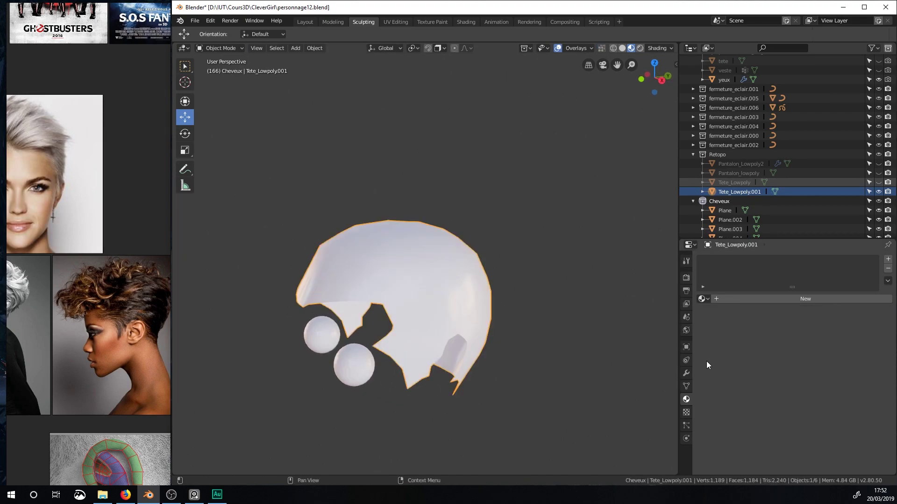
Try a Remesh modifier in Smooth mode with smooth shading and a higher octree depth on the scalp, and delete the modifier.
left_click(689, 374)
left_click(729, 257)
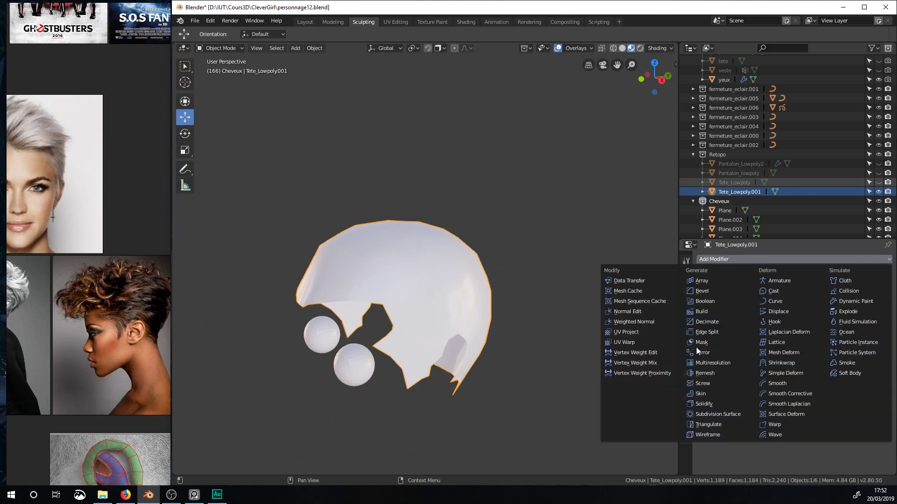
left_click(706, 373)
middle_click_drag(502, 298, 517, 228)
left_click(790, 301)
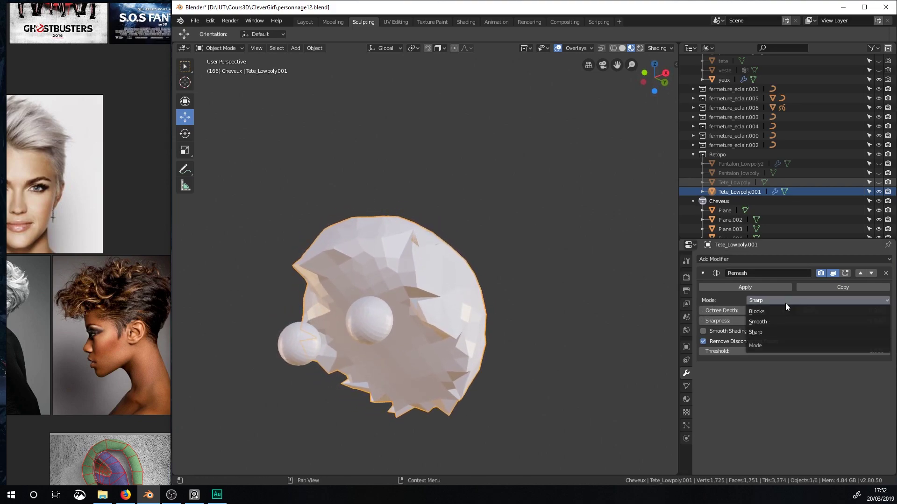
left_click(765, 323)
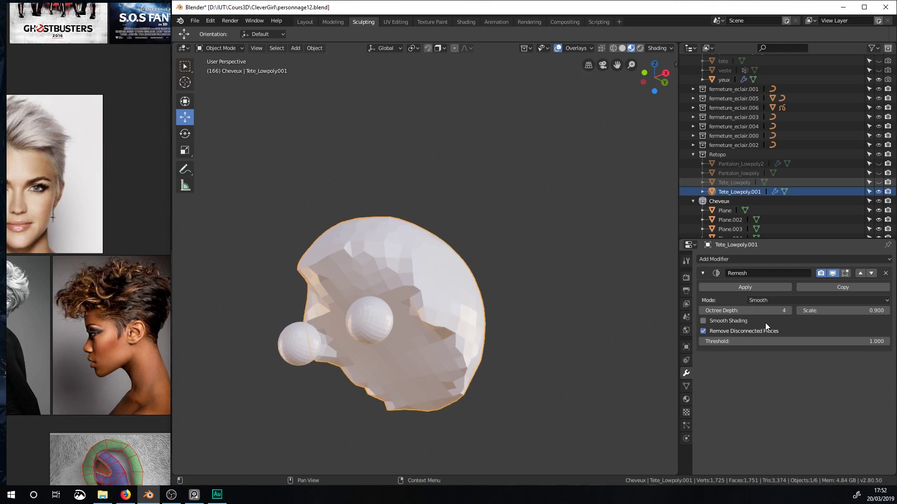
middle_click_drag(550, 270, 576, 316)
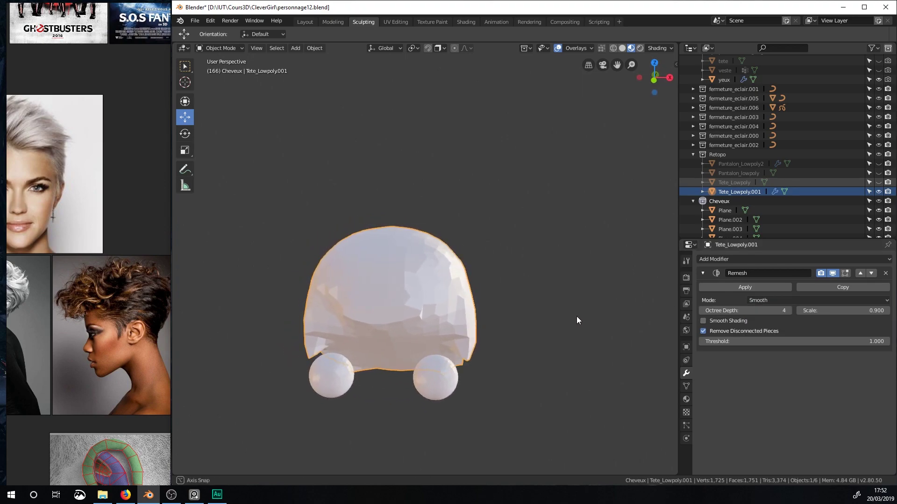
left_click(704, 322)
mouse_move(567, 292)
middle_mouse_down()
mouse_move(524, 288)
mouse_move(589, 257)
mouse_move(533, 277)
mouse_move(499, 304)
middle_mouse_up()
left_click(789, 312)
key("Tab")
left_click(885, 274)
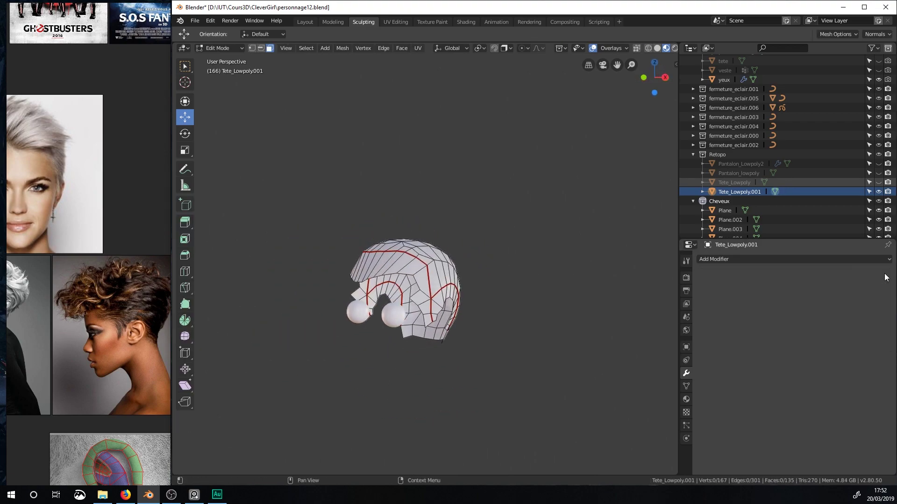
Add a Subdivision Surface modifier to the scalp object and check the smoothed shape in Object Mode.
left_click(764, 259)
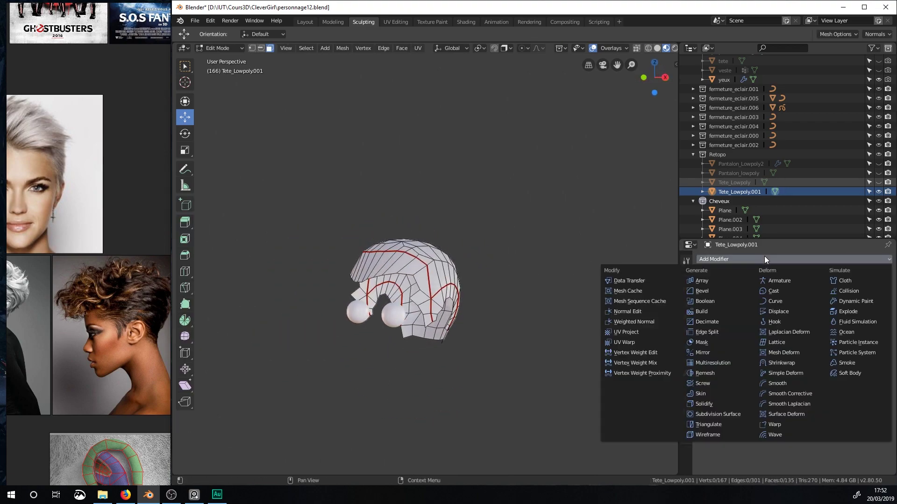
left_click(715, 414)
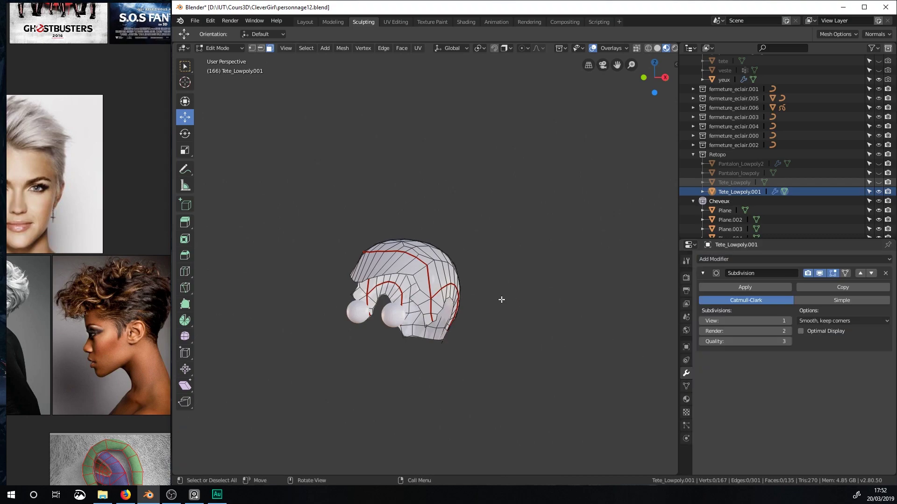
middle_click_drag(517, 304, 446, 313)
scroll(446, 314, "up", 2)
key("Tab")
mouse_move(432, 281)
middle_mouse_down()
mouse_move(498, 260)
mouse_move(607, 255)
middle_mouse_up()
middle_click_drag(499, 313, 523, 315)
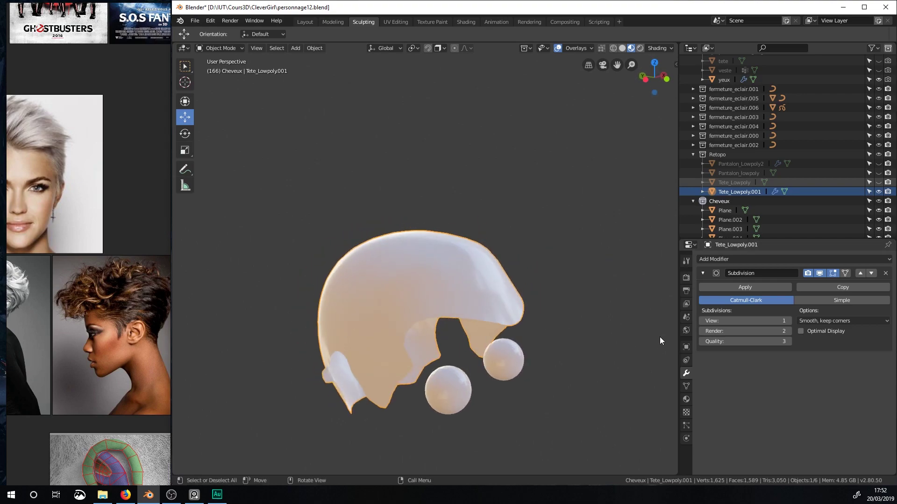
Set the Subdivision modifier's view level to 2 and apply it to the scalp mesh.
left_click(789, 322)
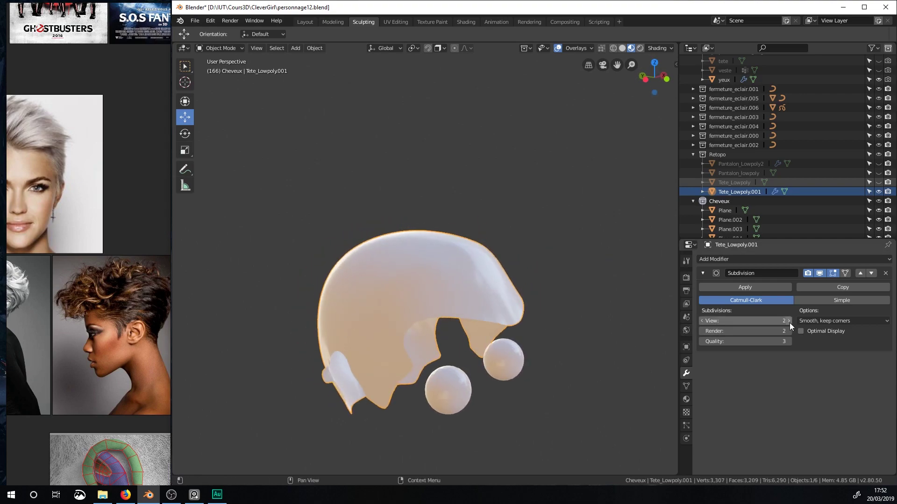
left_click(747, 287)
middle_click_drag(467, 284, 332, 308)
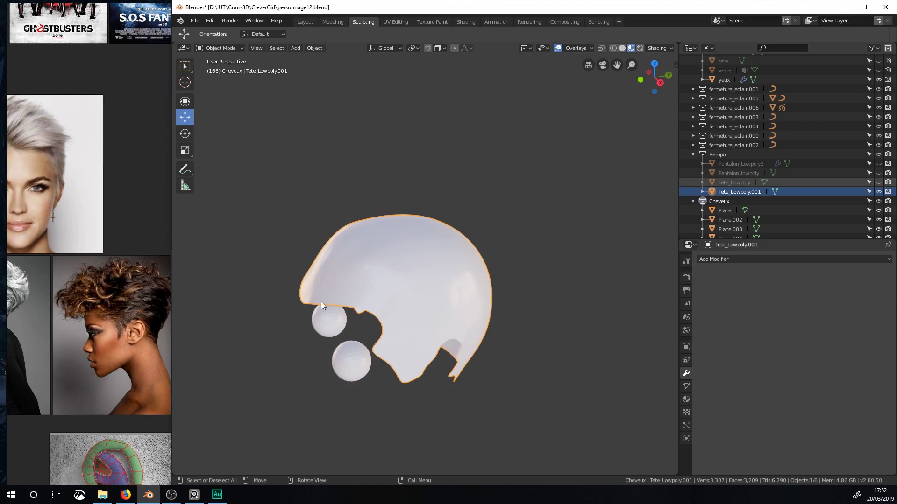
middle_click_drag(382, 272, 425, 262)
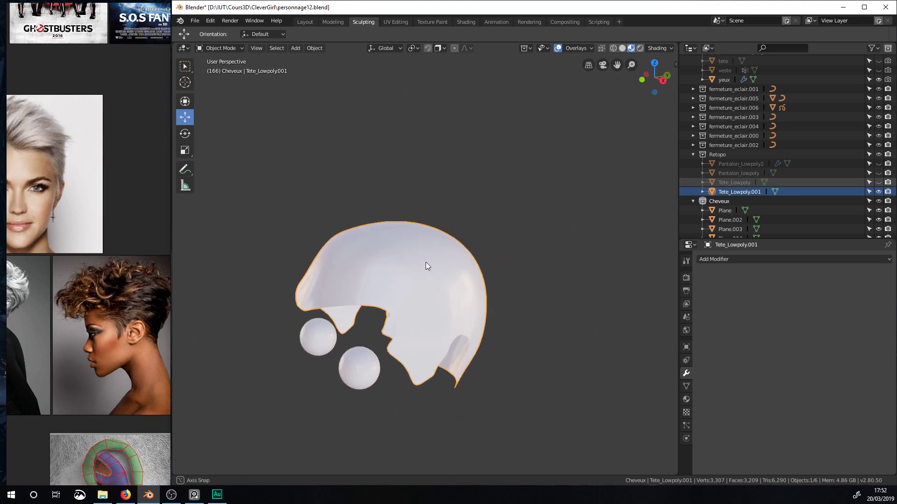
Show the Tete_Lowpoly head again and rename the scalp object Tete_Lowpoly.001 as cheveux.
left_click(879, 182)
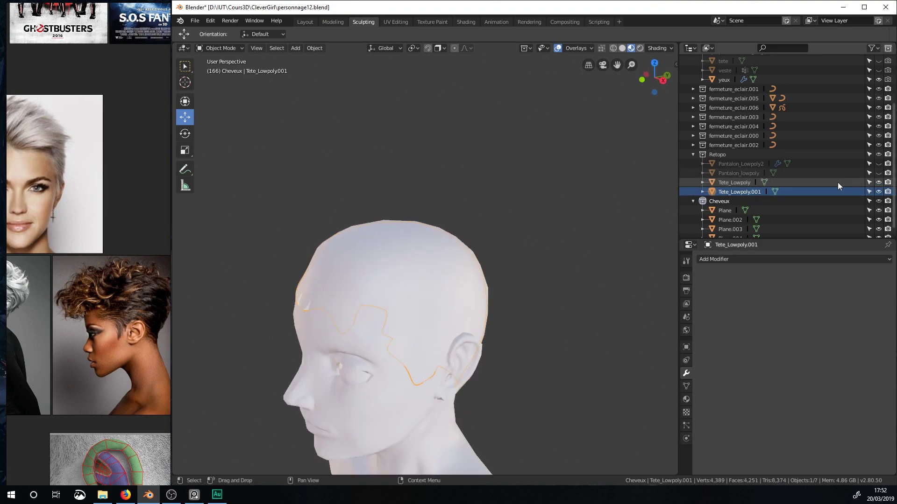
double_click(743, 192)
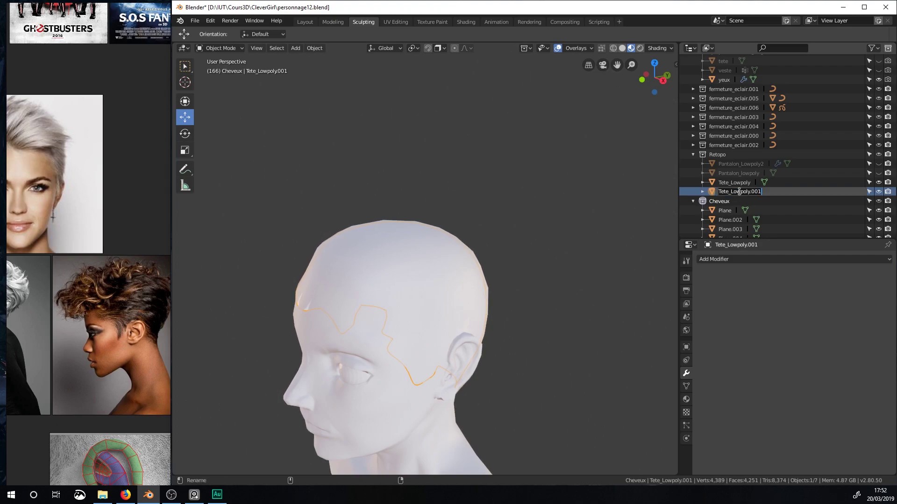
left_click_drag(766, 191, 655, 183)
type("c")
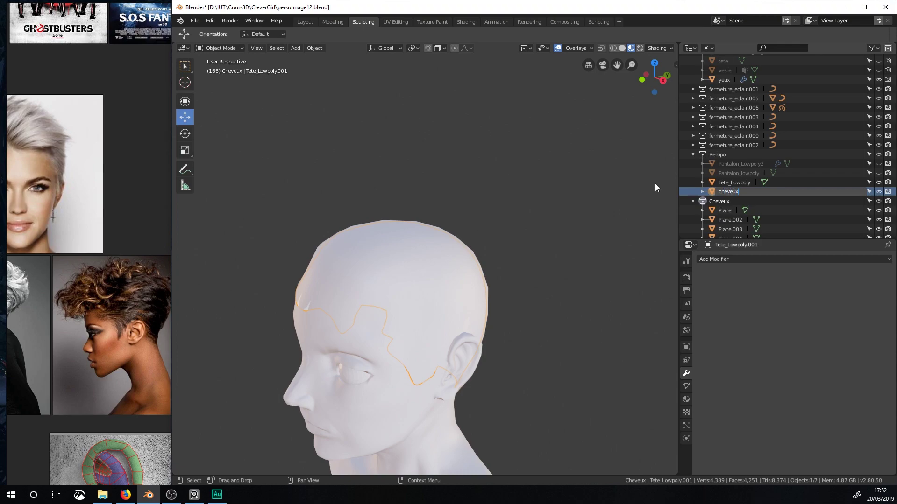
type("heveux")
key("Return")
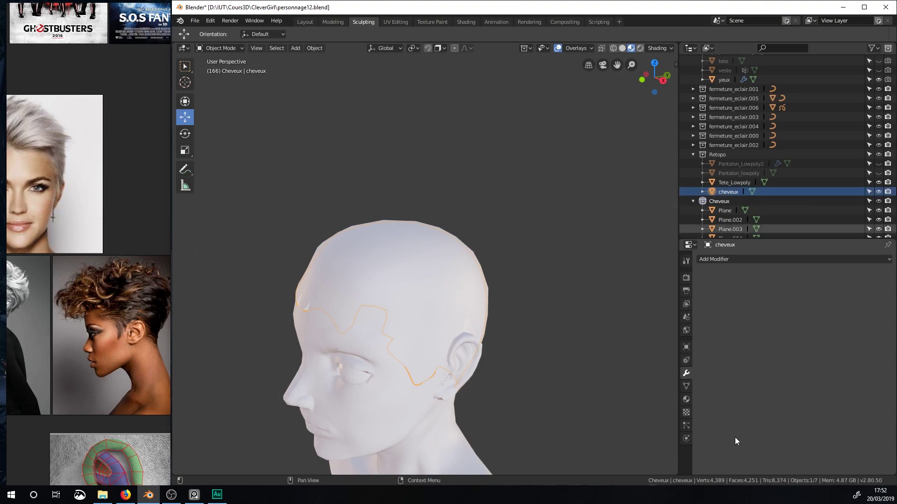
Select the head mesh and split the 3D viewport, turning the upper area into a Shader Editor.
middle_click_drag(428, 300, 346, 295)
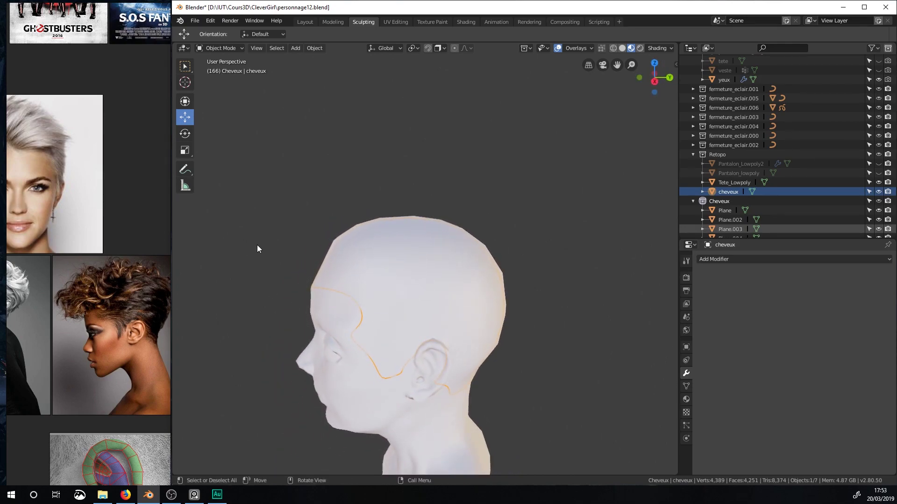
middle_click_drag(83, 216, 138, 226)
middle_click_drag(390, 341, 441, 326)
middle_click_drag(349, 302, 418, 290)
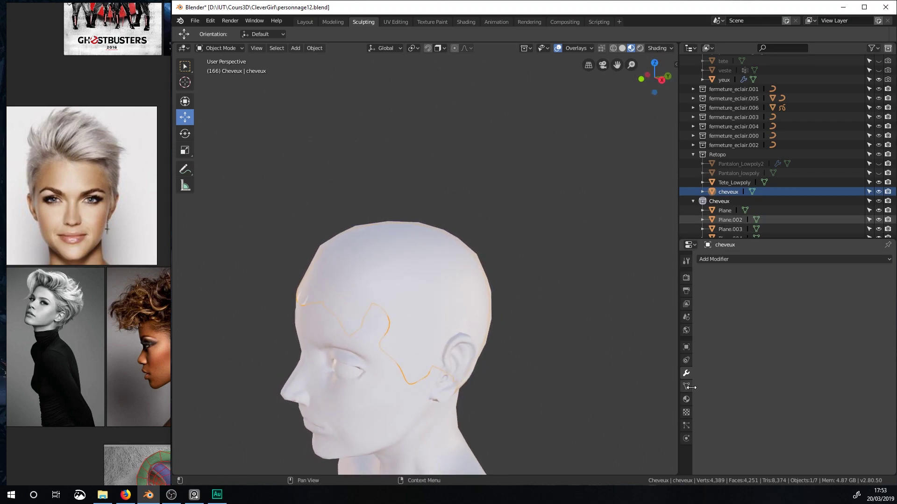
left_click(413, 397)
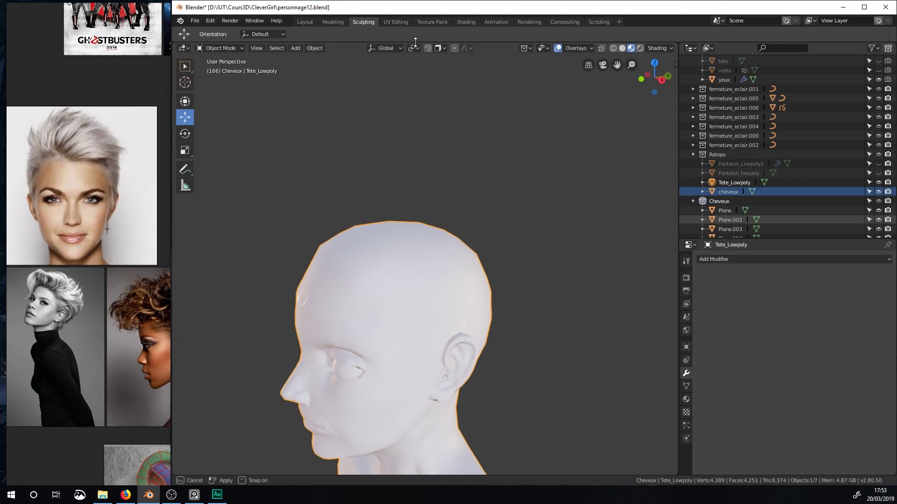
left_click_drag(676, 44, 588, 308)
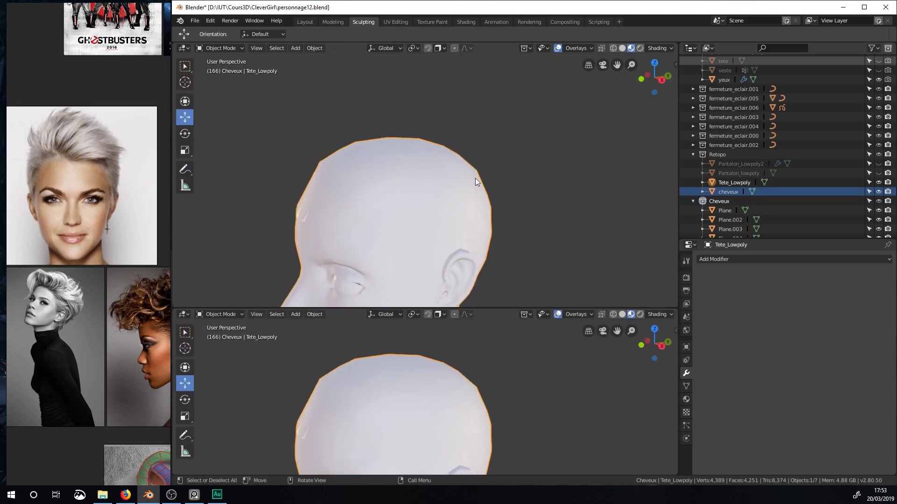
left_click(186, 48)
left_click(200, 115)
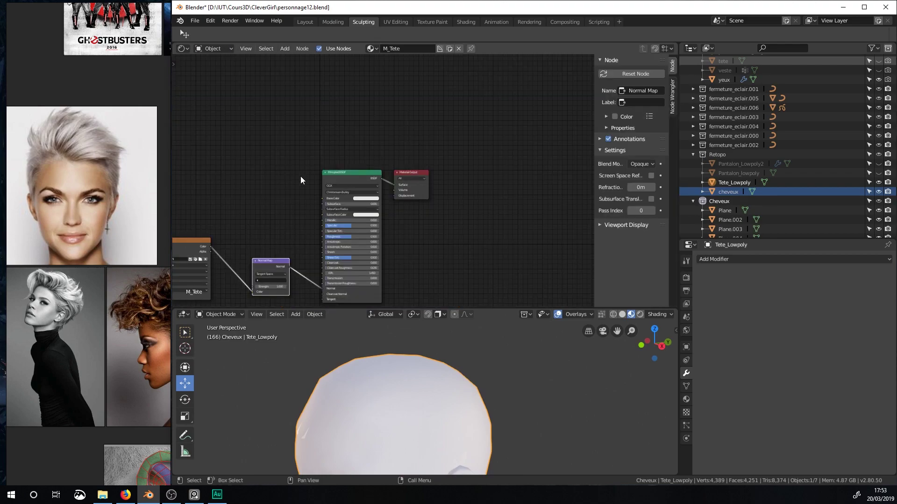
Tint the M_Tete material's Base Color a light yellow-orange on the Principled BSDF node.
left_click(362, 199)
left_click_drag(375, 158, 366, 153)
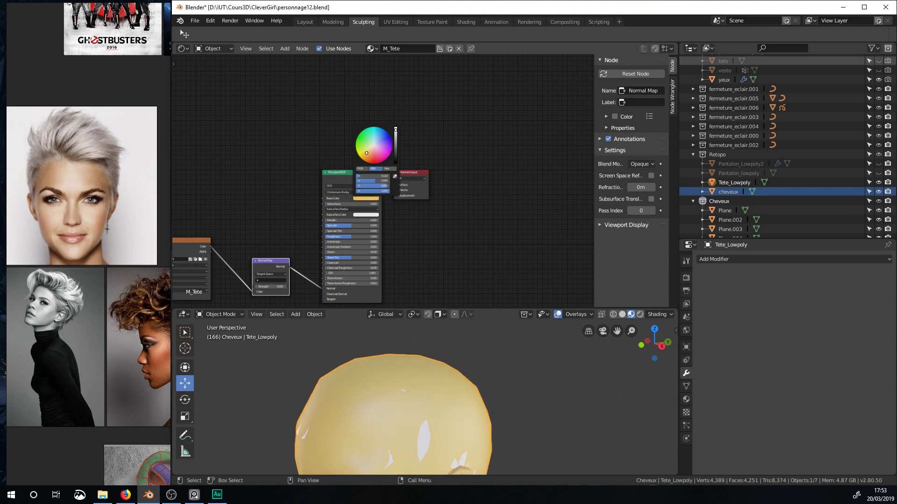
middle_click_drag(400, 394, 542, 323)
Add a particle system to the cheveux scalp object and set its type to Hair.
left_click(432, 416)
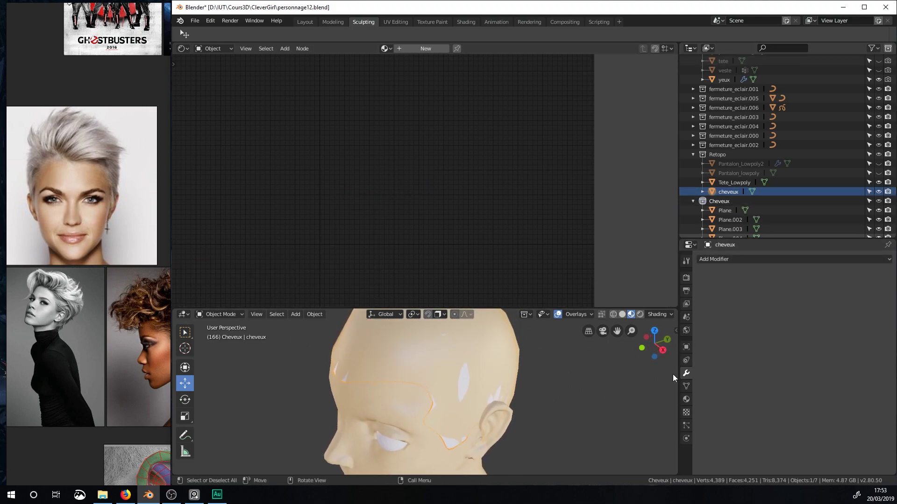
left_click(686, 427)
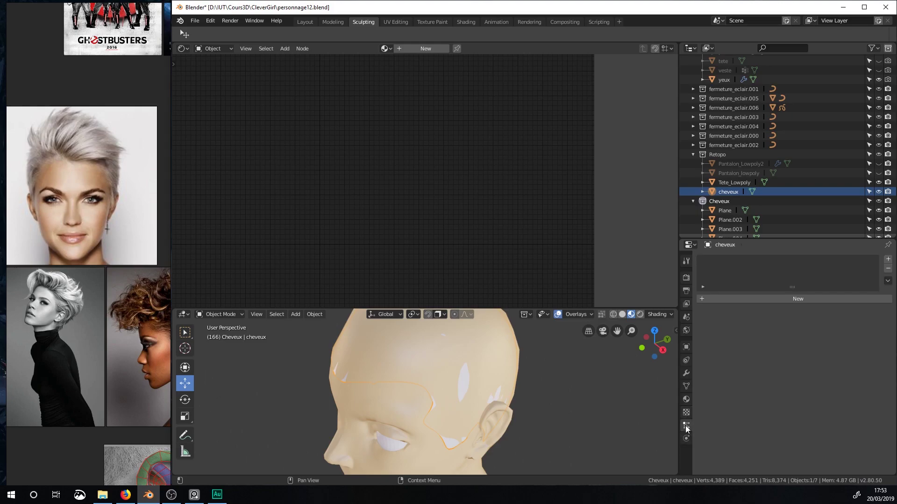
left_click(761, 301)
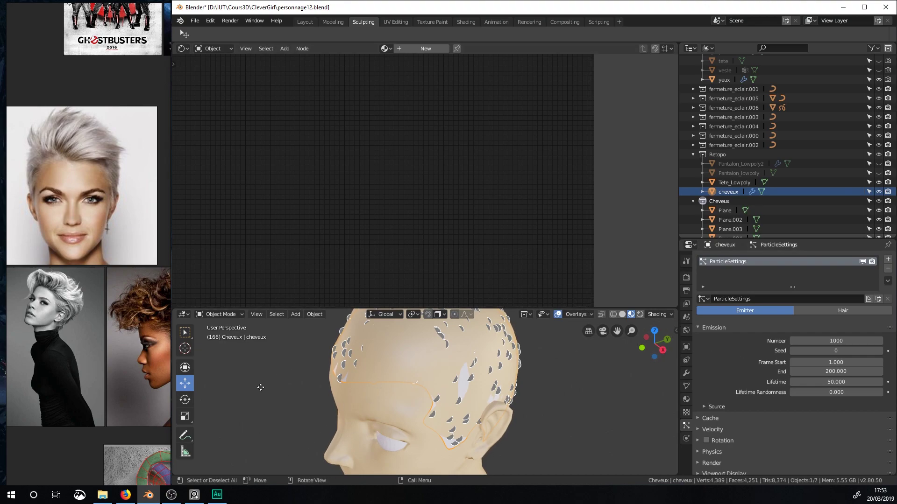
left_click(812, 315)
middle_click_drag(537, 345, 472, 336)
middle_click_drag(397, 474, 601, 333)
scroll(528, 379, "up", 3)
middle_click_drag(527, 379, 510, 385, "shift")
scroll(509, 385, "down", 3)
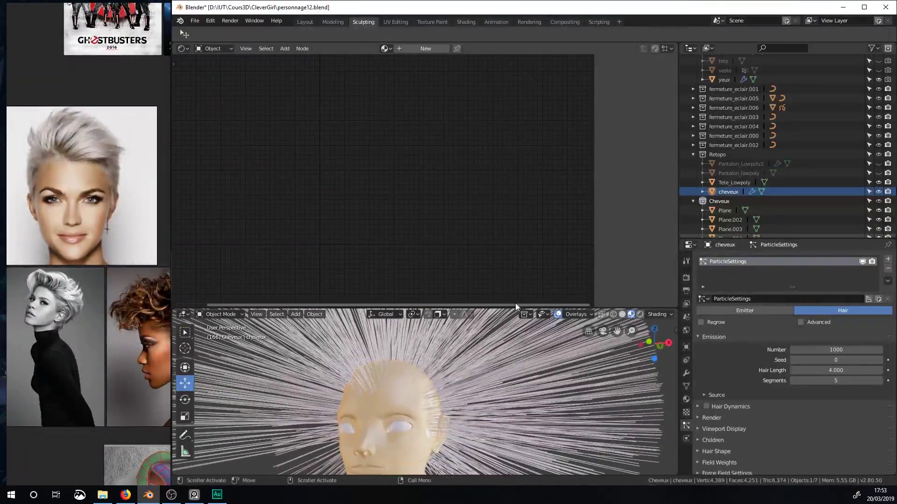
Enlarge the 3D viewport and shorten the Hair Length to 0.820.
left_click_drag(502, 309, 489, 139)
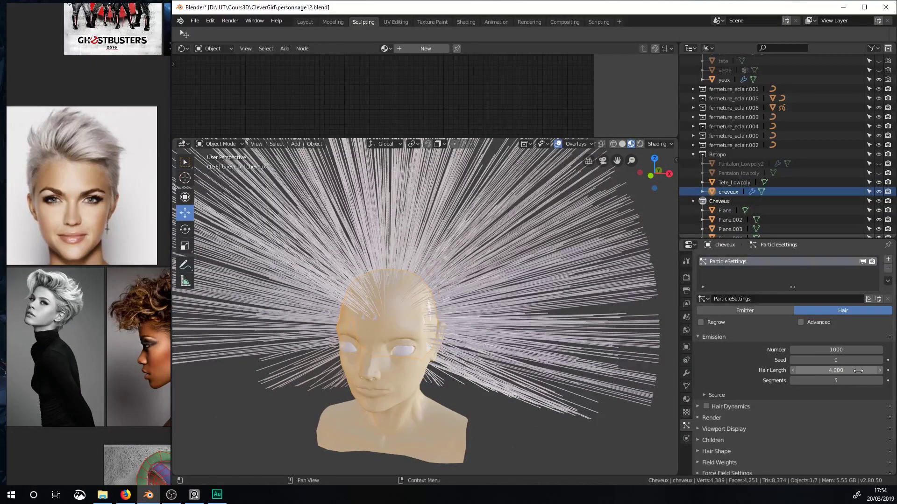
left_click_drag(843, 372, 781, 373)
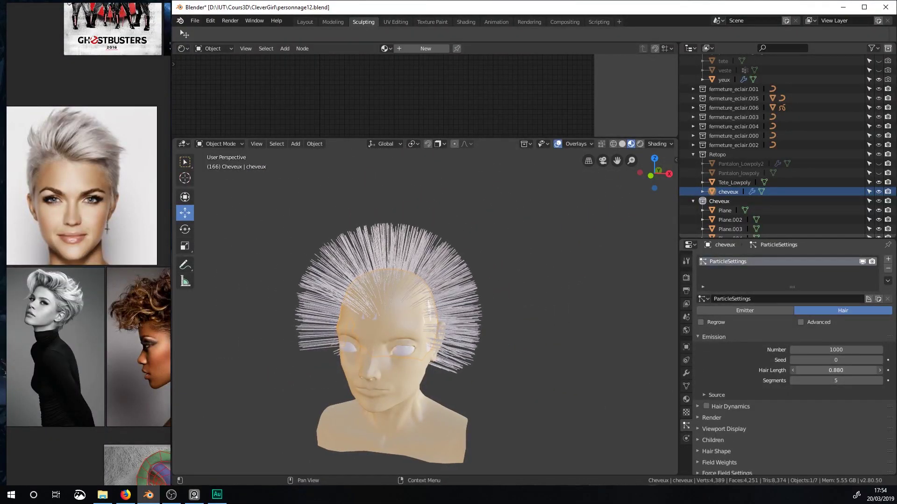
middle_click_drag(623, 374, 424, 273)
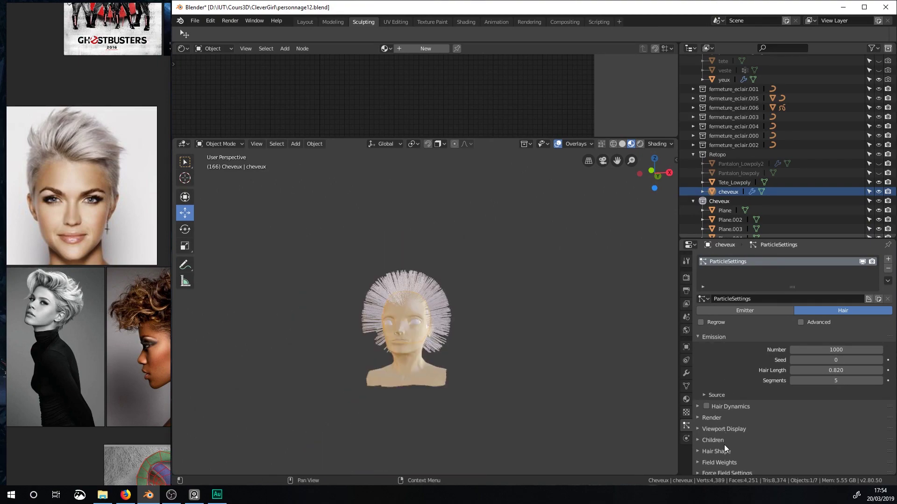
Set the hair's children to Interpolated and compare the look against having no children.
left_click(700, 440)
scroll(686, 397, "down", 2)
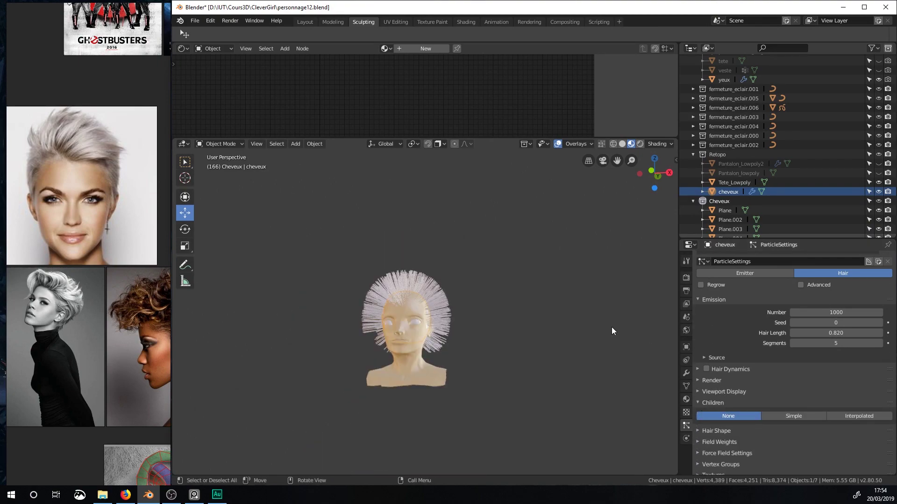
scroll(618, 344, "up", 5)
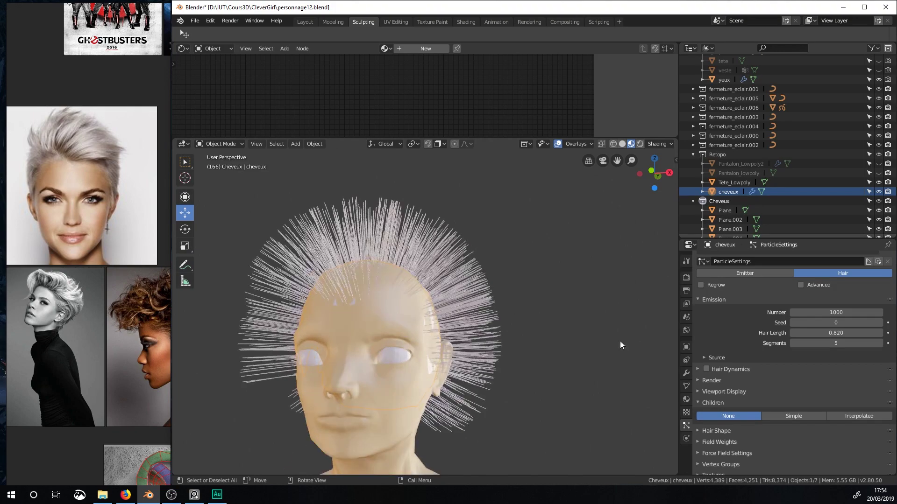
left_click(859, 416)
middle_click_drag(556, 342, 620, 349)
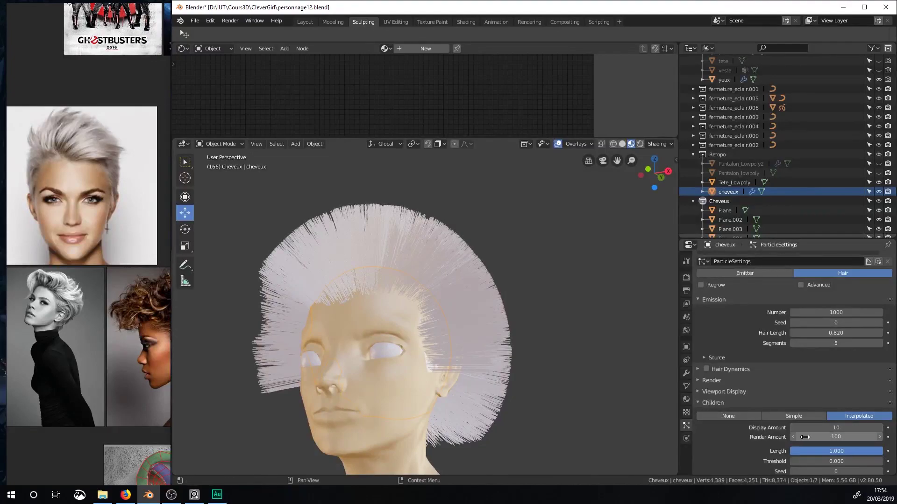
middle_click_drag(584, 344, 599, 374)
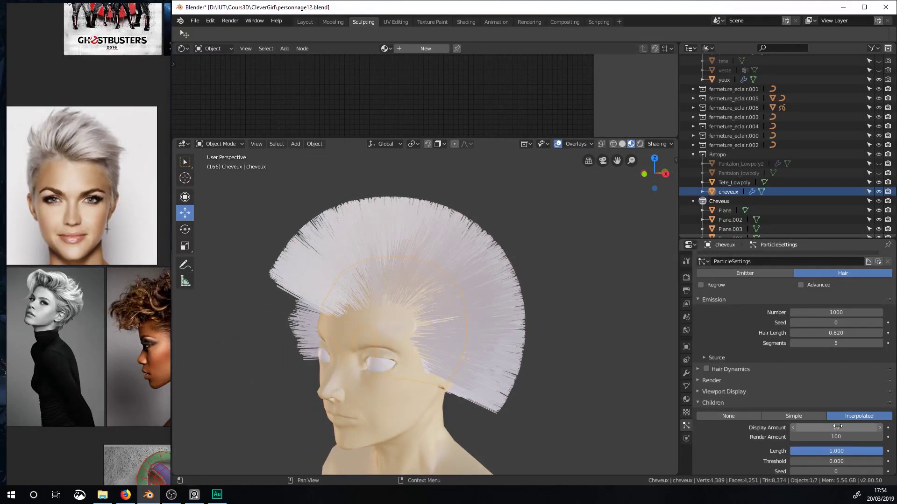
middle_click_drag(505, 326, 444, 284)
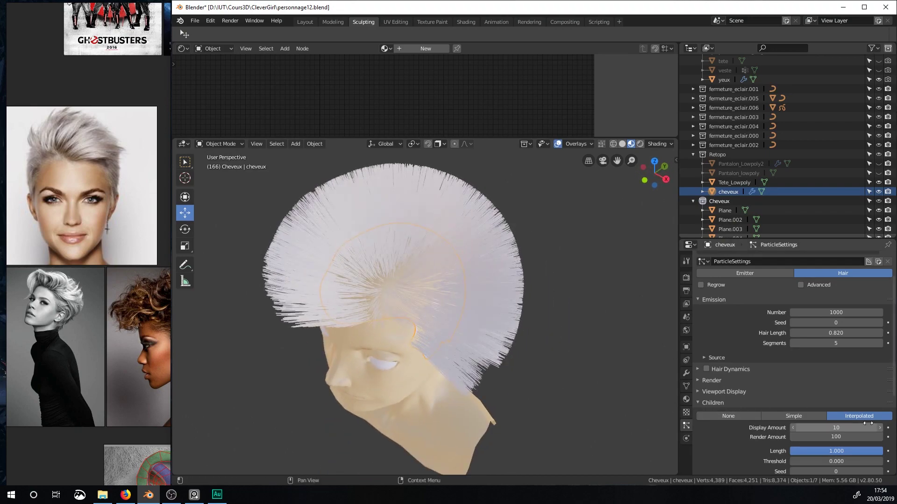
left_click(736, 417)
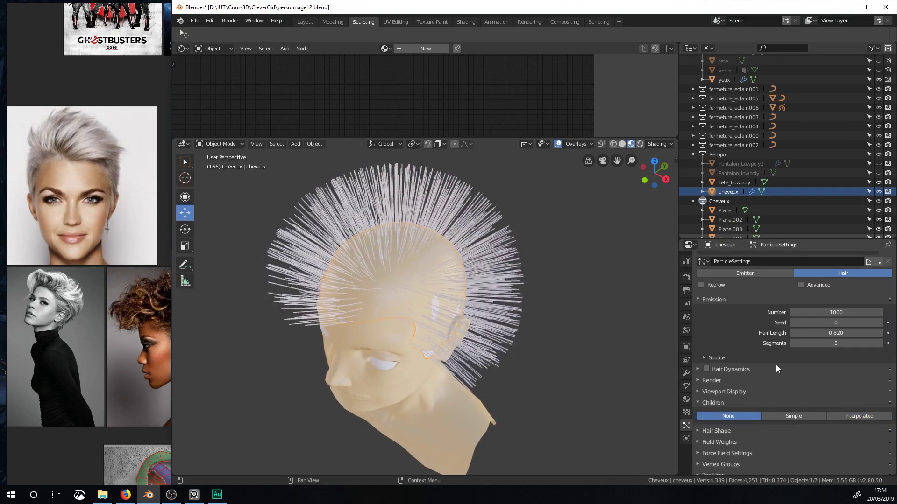
left_click(857, 416)
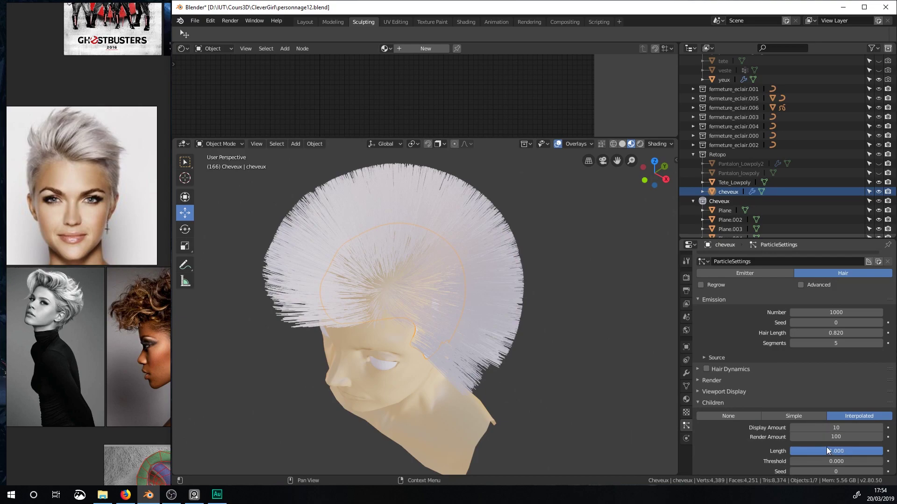
Set the hair children's Display Amount to 30 and Render Amount to 50.
left_click(843, 427)
type("30")
key("Return")
middle_click_drag(550, 320, 588, 284)
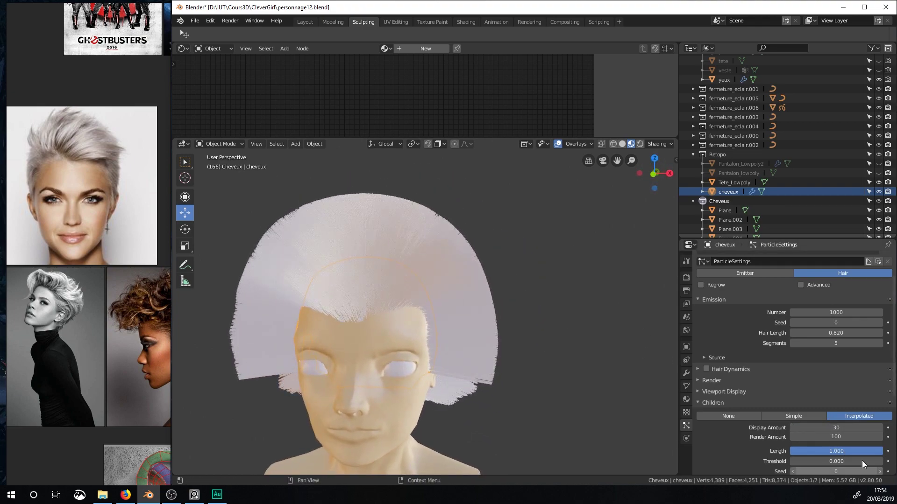
left_click(839, 438)
type("50")
key("Return")
middle_click_drag(488, 314, 449, 334)
scroll(455, 323, "up", 3)
scroll(477, 333, "down", 2)
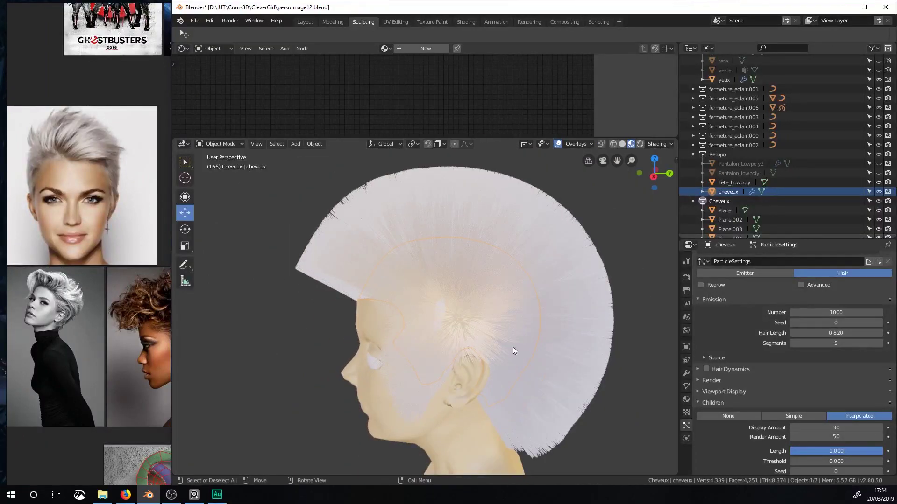
scroll(523, 334, "down", 2)
middle_click_drag(517, 338, 622, 389)
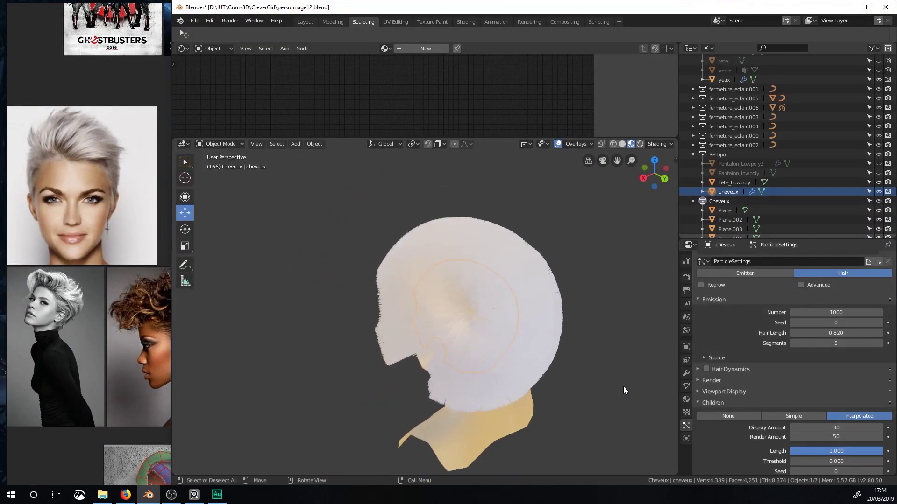
Reduce the 3D viewport's height slightly and switch the cheveux object to Weight Paint mode.
left_click_drag(346, 138, 347, 173)
middle_click_drag(397, 336, 473, 326)
scroll(475, 321, "up", 3)
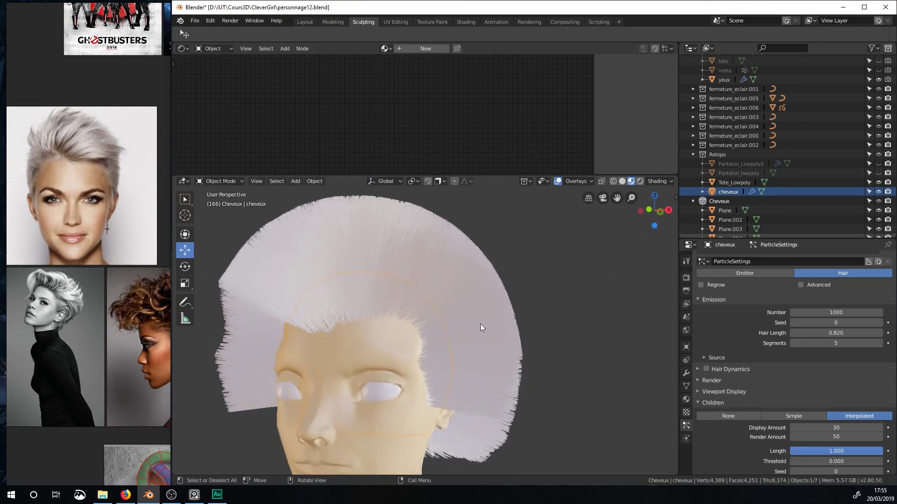
left_click(686, 374)
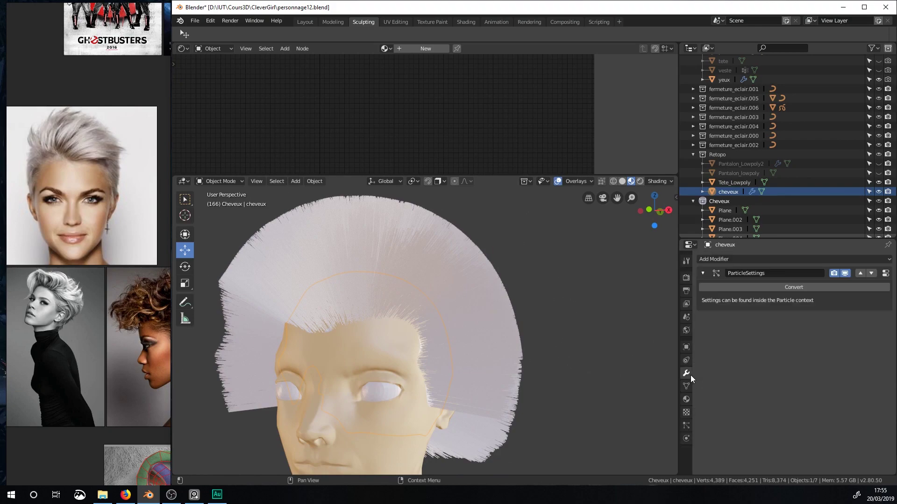
left_click(686, 346)
left_click(278, 182)
left_click(226, 181)
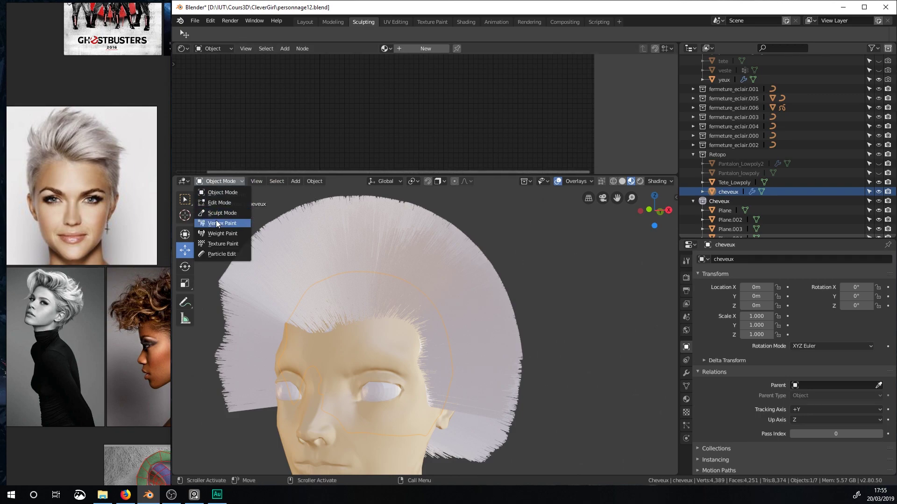
left_click(218, 234)
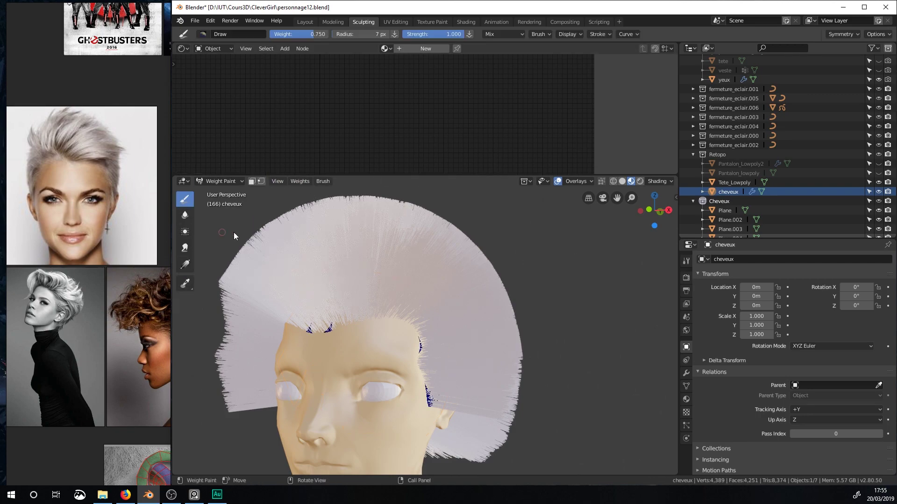
scroll(425, 302, "down", 2)
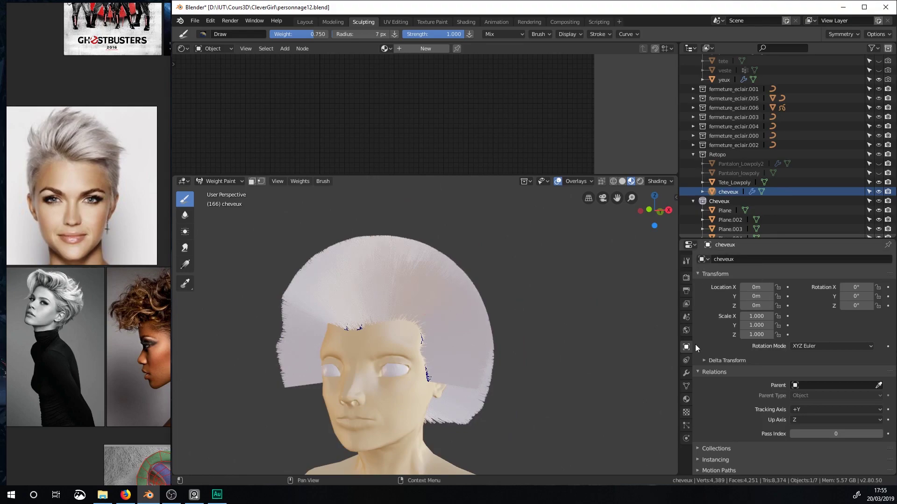
Hide the hair particle system in the viewport and hide the Tete_Lowpoly head to expose the cheveux scalp.
left_click(686, 373)
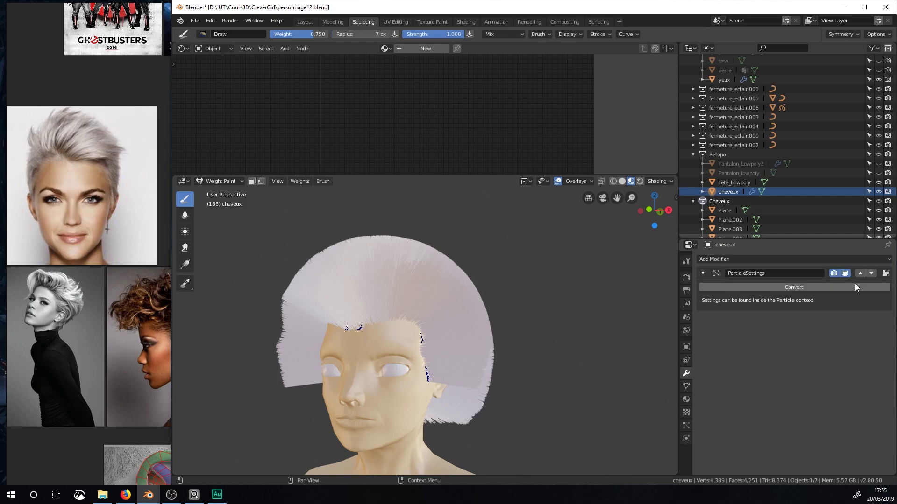
left_click(845, 274)
left_click(844, 273)
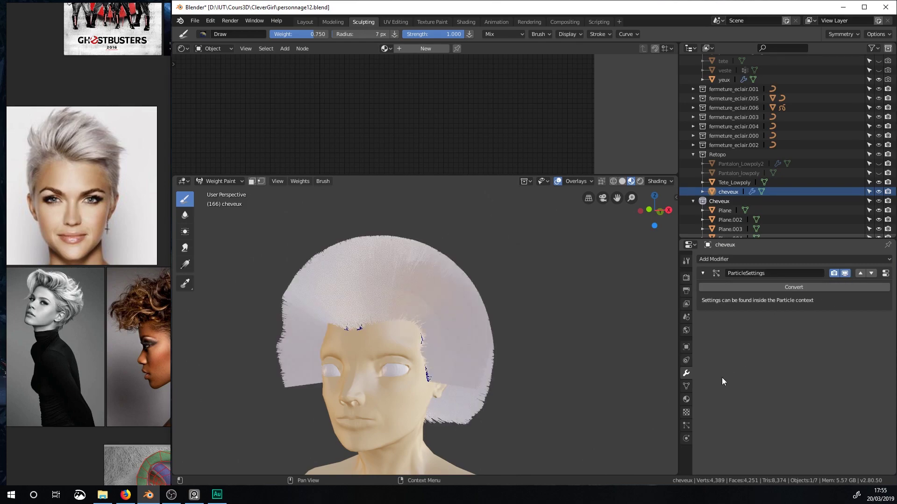
left_click(687, 423)
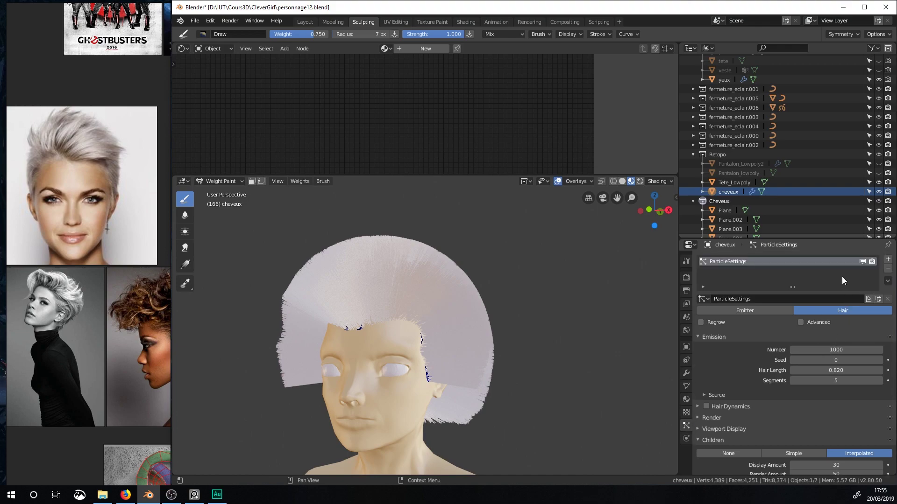
left_click(862, 261)
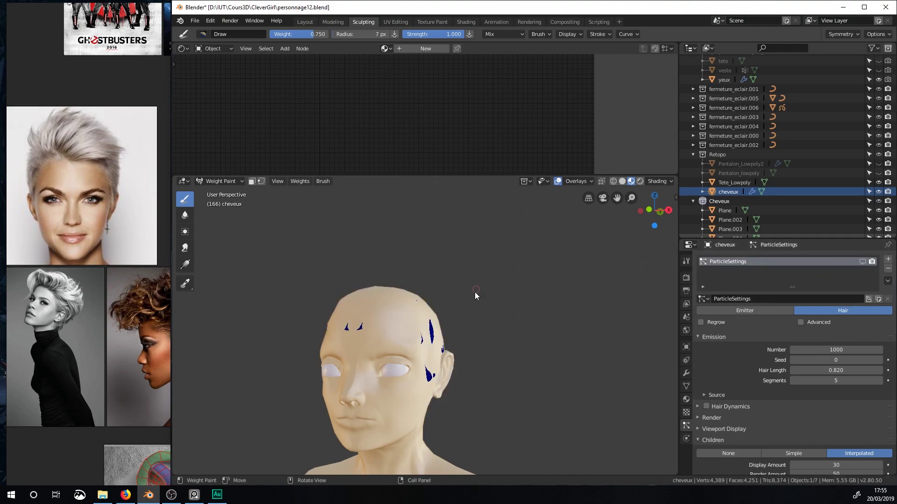
middle_click_drag(476, 290, 621, 229)
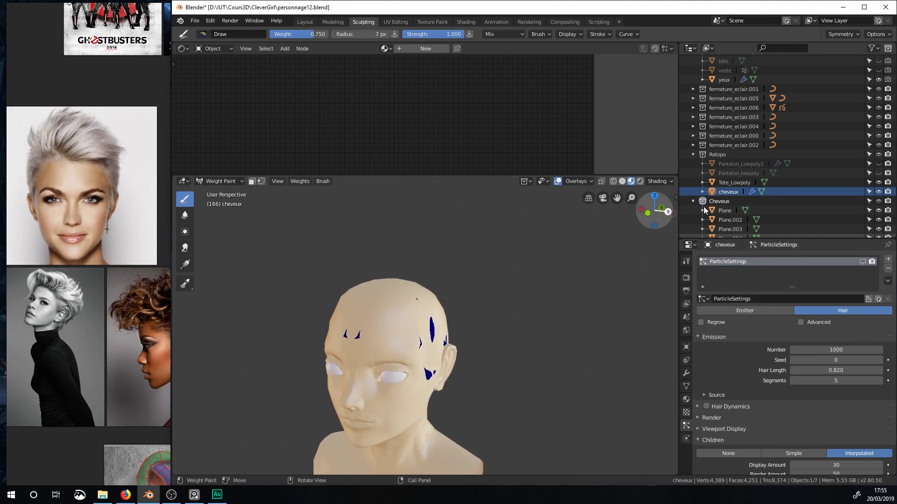
left_click(878, 182)
middle_click_drag(432, 334, 374, 362)
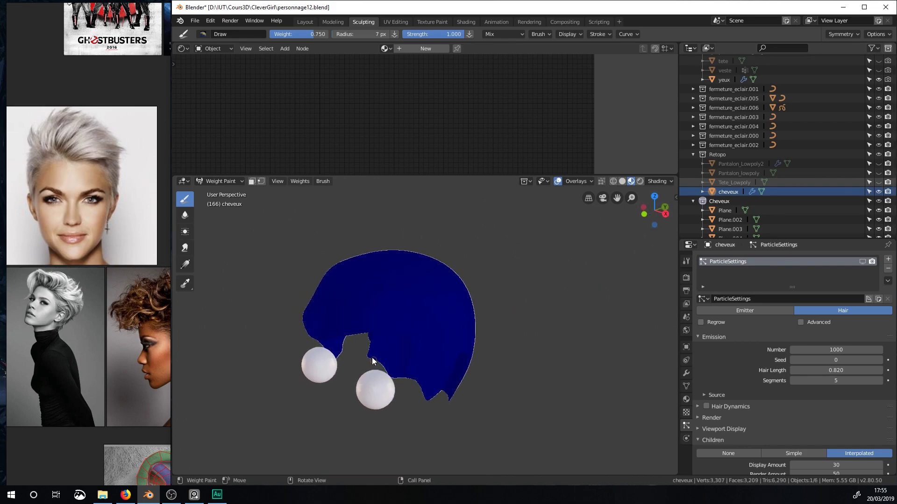
Set the weight brush radius to 50 px and paint a 0.750 strip upward from the middle of the front hairline.
key("f")
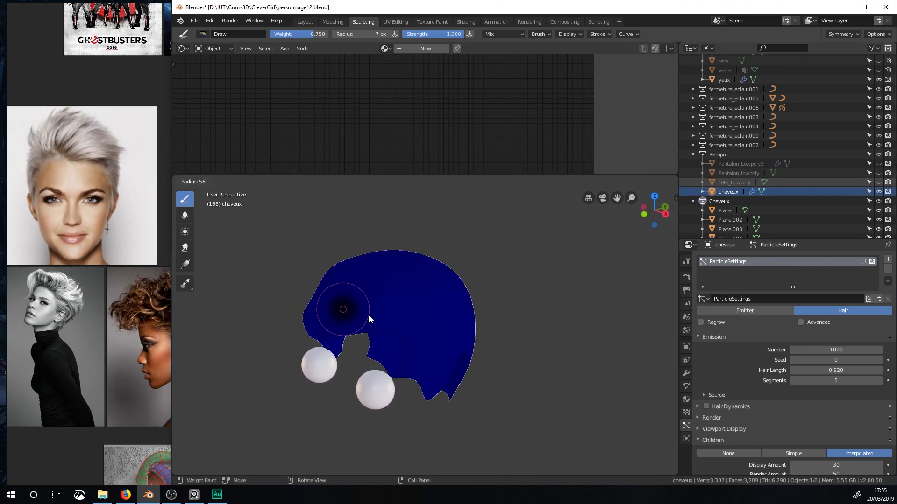
left_click(359, 303)
mouse_move(357, 302)
middle_mouse_down()
mouse_move(411, 294)
mouse_move(354, 369)
mouse_move(366, 346)
mouse_move(350, 327)
mouse_move(365, 342)
mouse_move(450, 309)
mouse_move(339, 296)
mouse_move(492, 308)
mouse_move(425, 299)
middle_mouse_up()
scroll(435, 304, "down", 2)
scroll(420, 308, "up", 2)
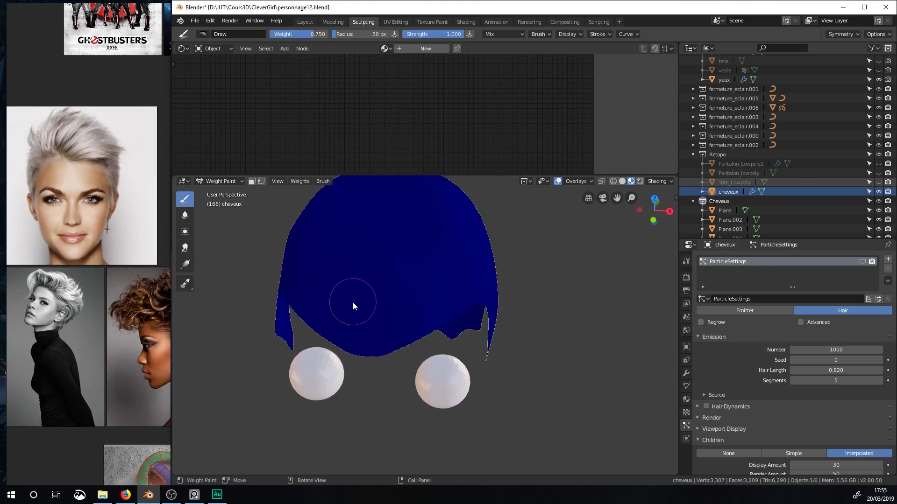
scroll(353, 304, "down", 2)
mouse_move(390, 346)
left_mouse_down()
mouse_move(387, 304)
mouse_move(380, 344)
mouse_move(394, 293)
mouse_move(388, 302)
left_mouse_up()
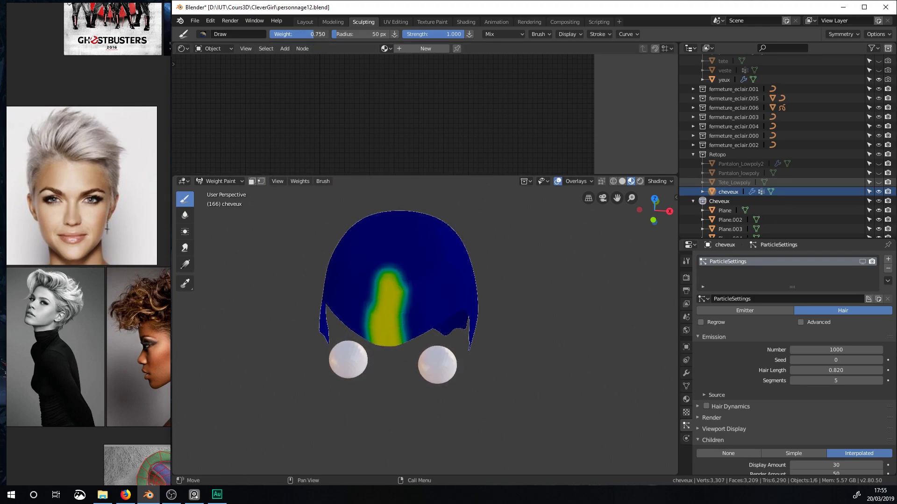
Raise the brush weight to 1.000 and paint a wide central band from the front hairline over the crown towards the back.
left_click_drag(385, 341, 397, 217)
middle_click_drag(397, 217, 493, 331)
mouse_move(472, 314)
left_mouse_down()
mouse_move(466, 386)
mouse_move(474, 403)
left_mouse_up()
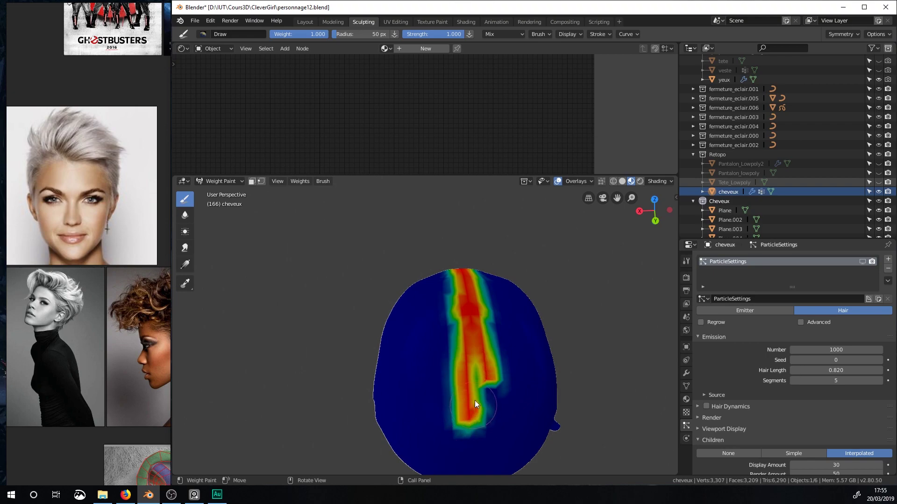
mouse_move(444, 276)
left_mouse_down()
mouse_move(452, 415)
mouse_move(496, 388)
mouse_move(480, 391)
left_mouse_up()
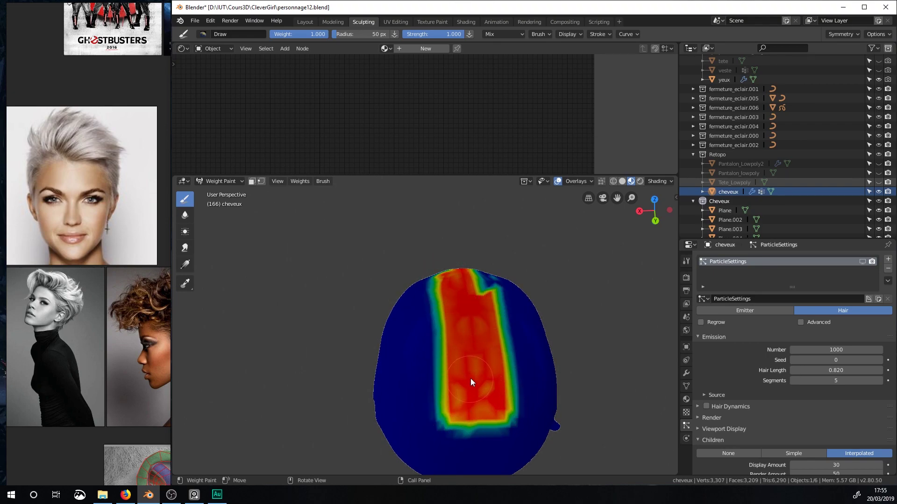
middle_click_drag(416, 388, 398, 382)
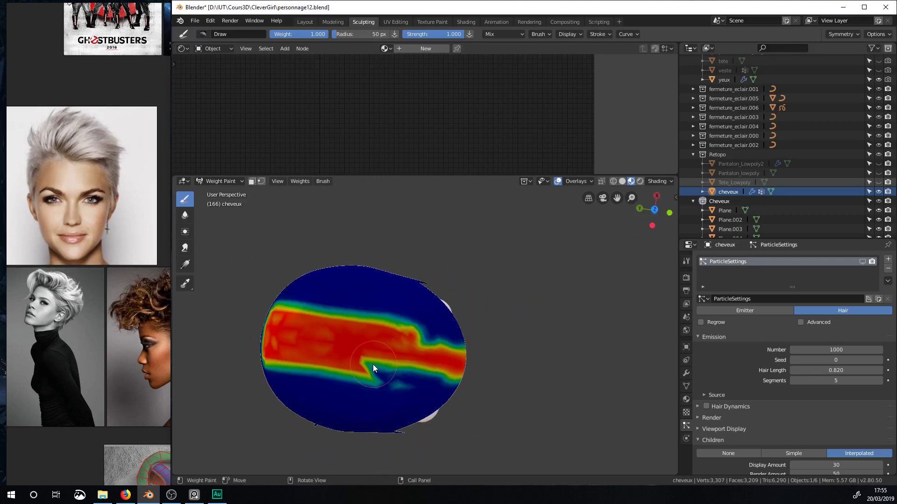
mouse_move(393, 374)
left_mouse_down()
mouse_move(461, 386)
mouse_move(404, 335)
mouse_move(436, 365)
mouse_move(432, 342)
left_mouse_up()
middle_click_drag(455, 384, 422, 317)
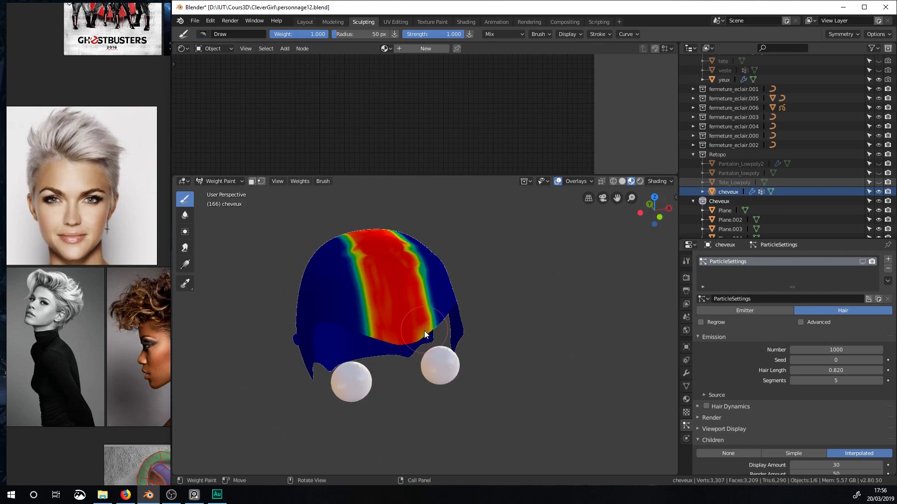
scroll(414, 320, "up", 2)
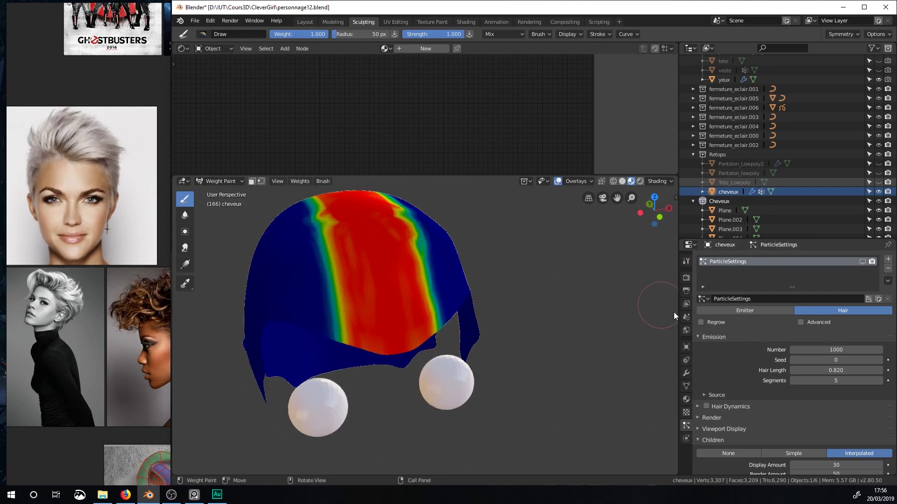
Rename the scalp's painted vertex group as crete.
left_click(686, 373)
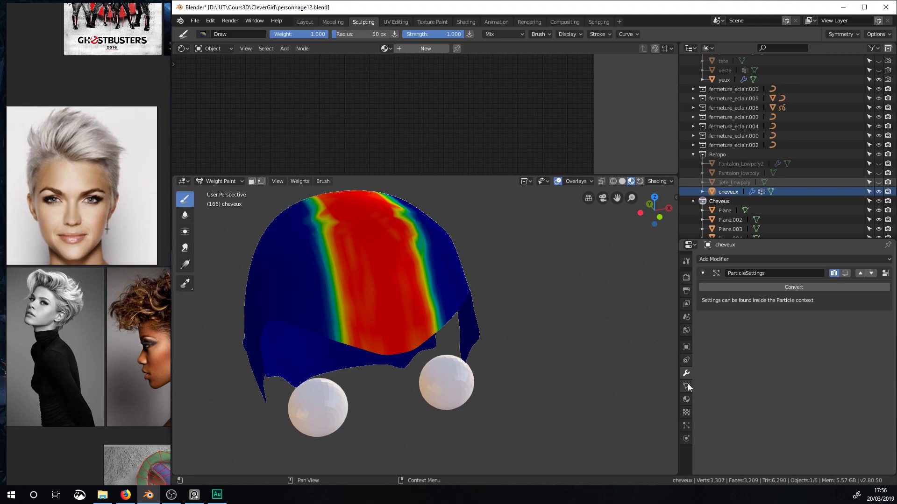
left_click(686, 386)
scroll(704, 300, "up", 3)
scroll(735, 332, "up", 4)
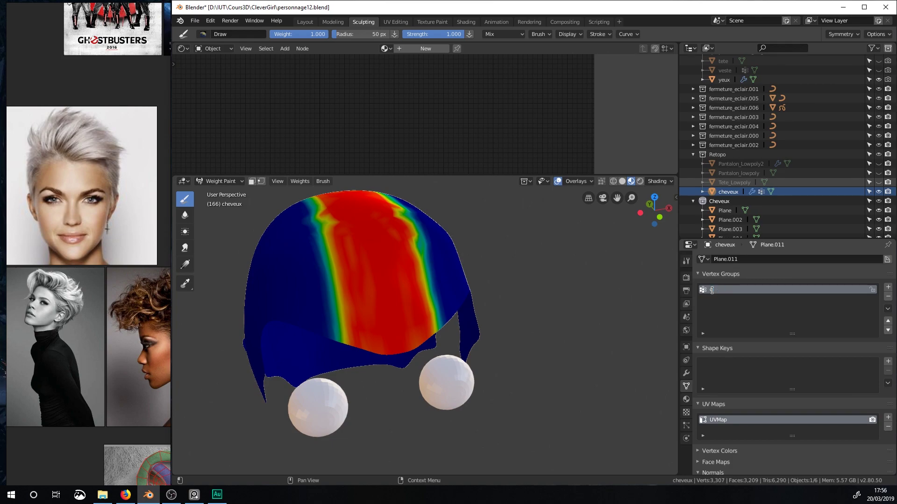
key("Return")
left_click(419, 236)
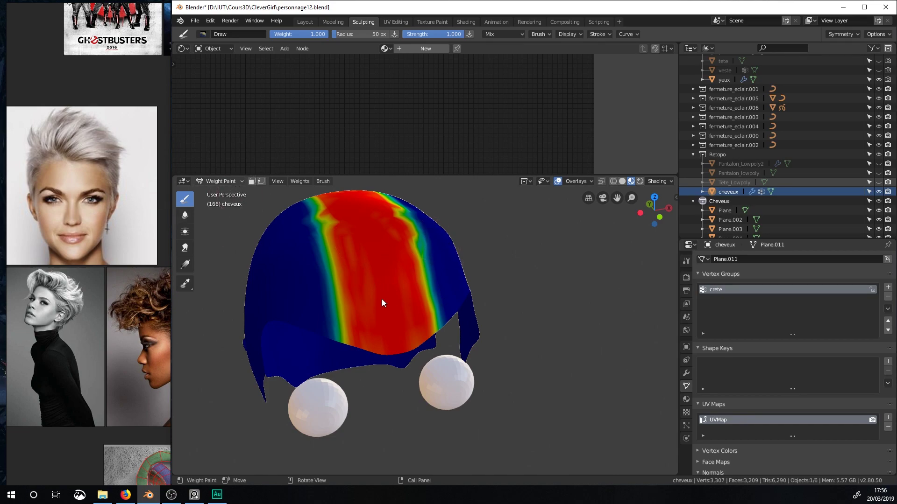
middle_click_drag(385, 299, 315, 238)
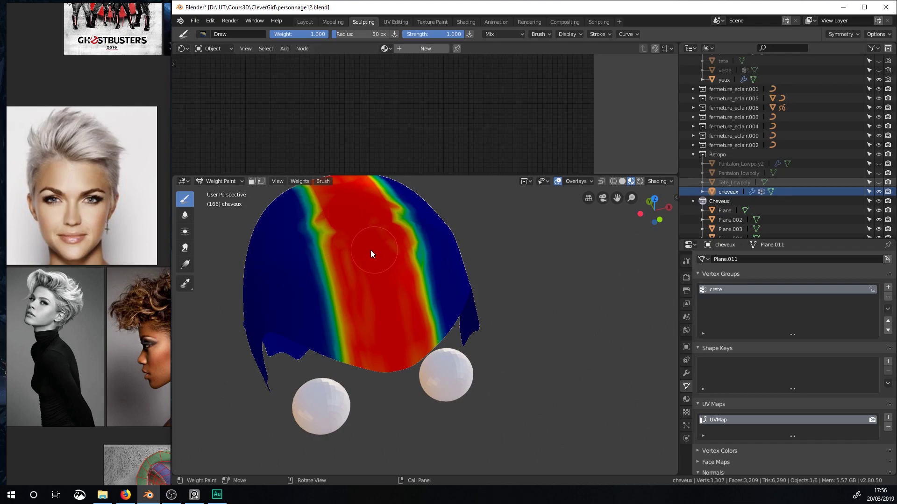
scroll(374, 312, "down", 2)
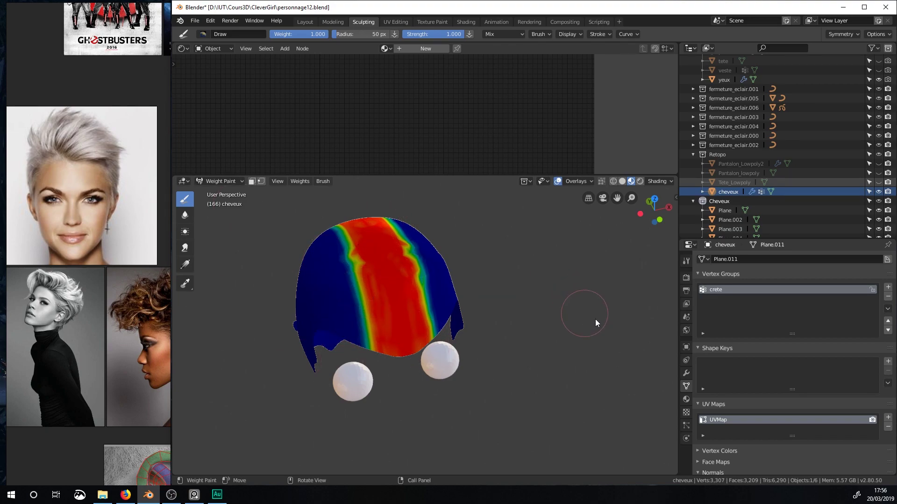
Return the scalp to Object Mode and show its hair particle system in the viewport again.
left_click(225, 181)
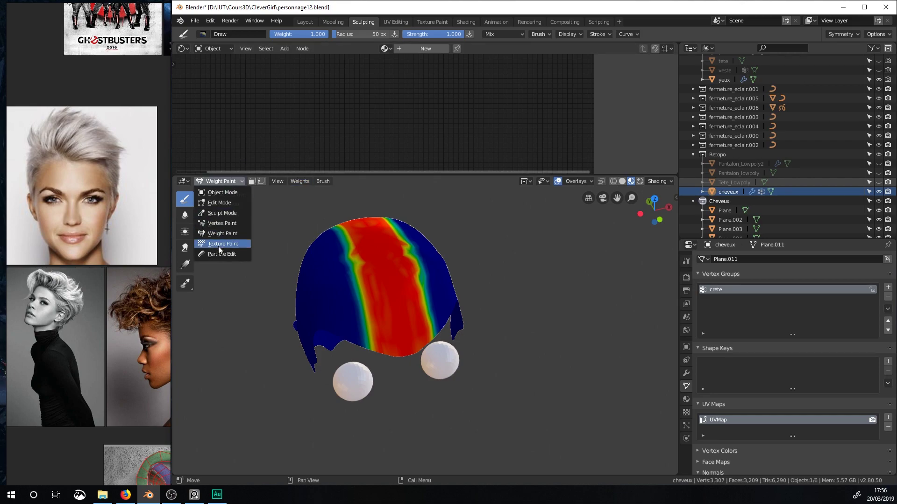
left_click(214, 254)
left_click(217, 181)
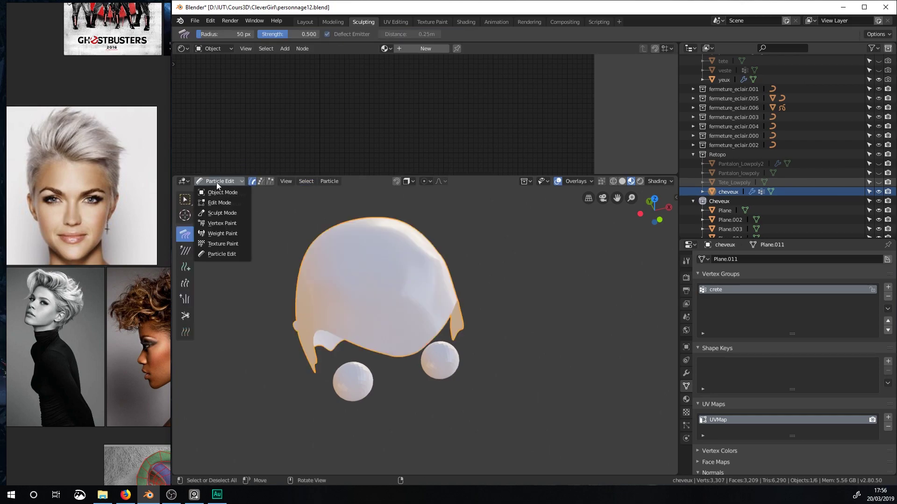
left_click(221, 193)
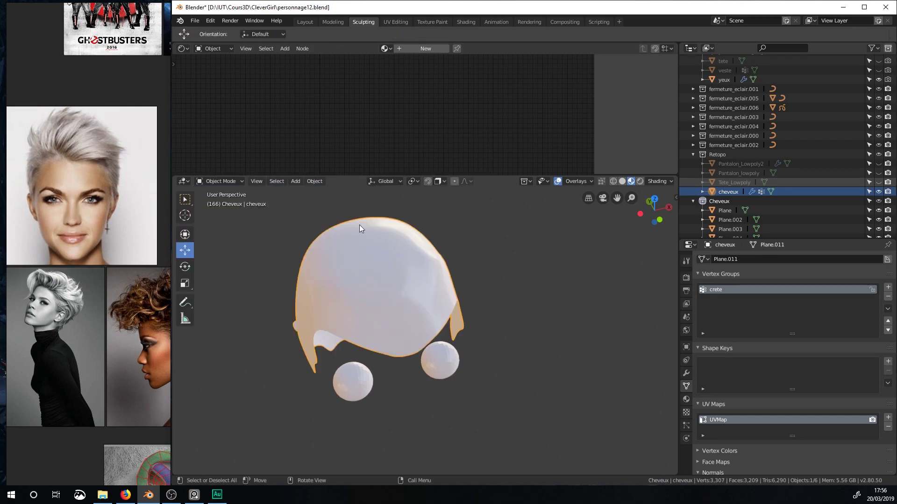
left_click(686, 373)
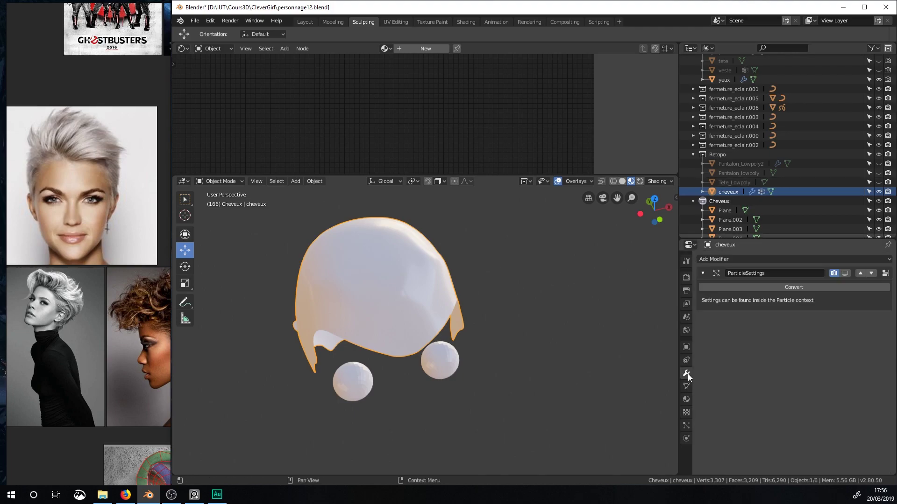
left_click(844, 273)
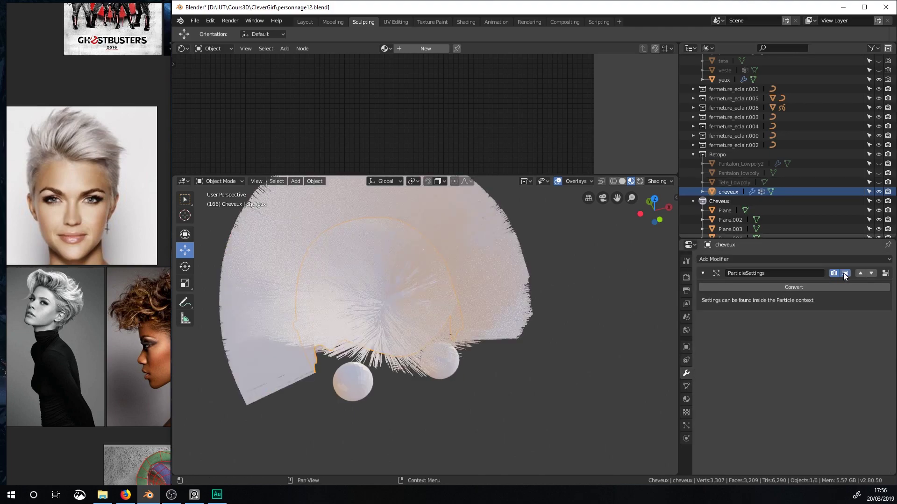
Assign the crete vertex group to the hair particle system's Density.
left_click(686, 426)
scroll(732, 371, "down", 8)
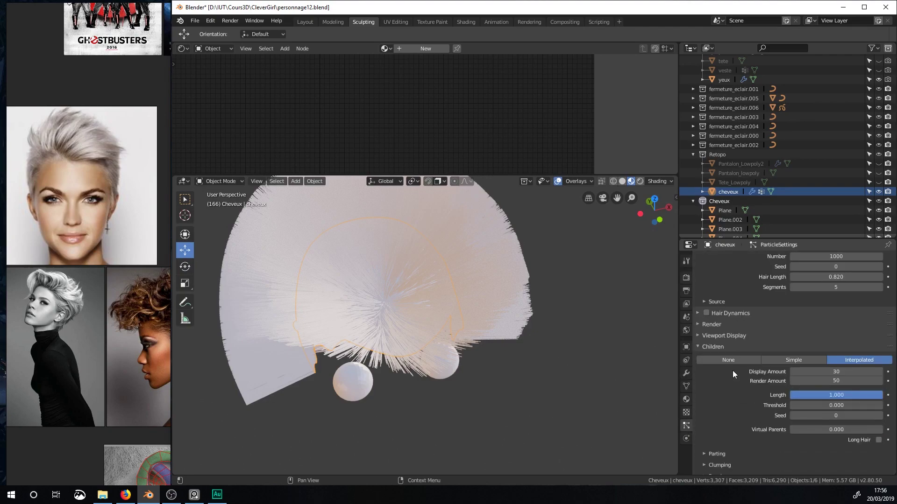
scroll(727, 389, "down", 1)
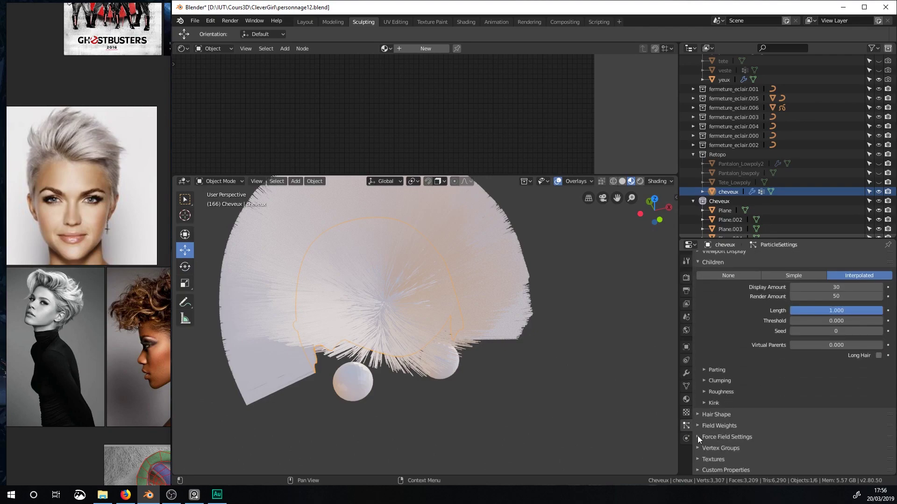
left_click(697, 414)
left_click(696, 415)
left_click(696, 424)
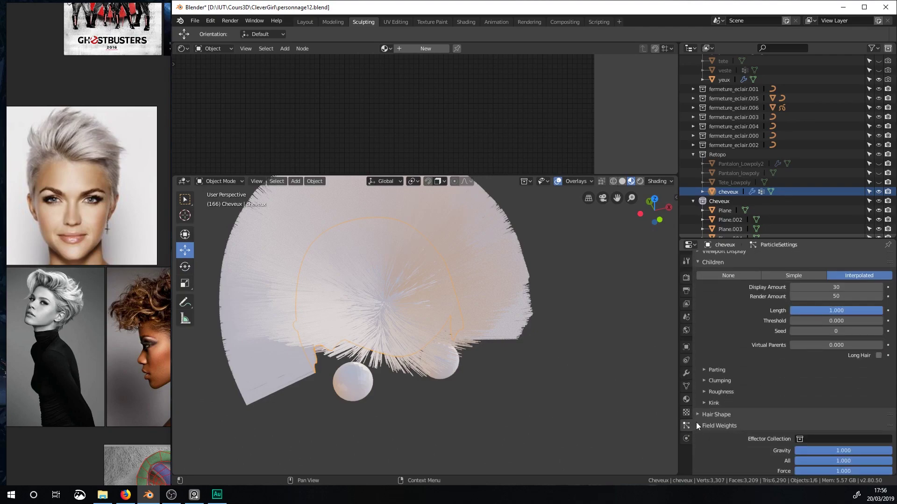
scroll(710, 394, "down", 4)
scroll(710, 392, "down", 4)
left_click(697, 276)
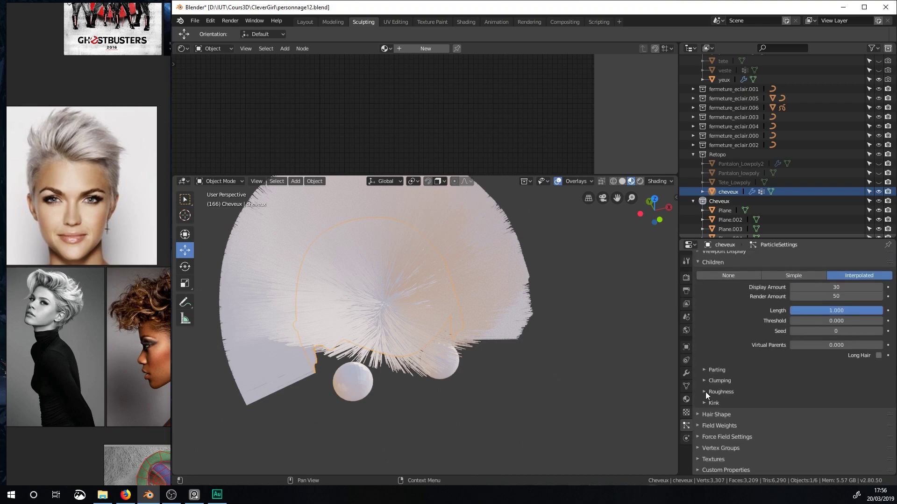
left_click(697, 448)
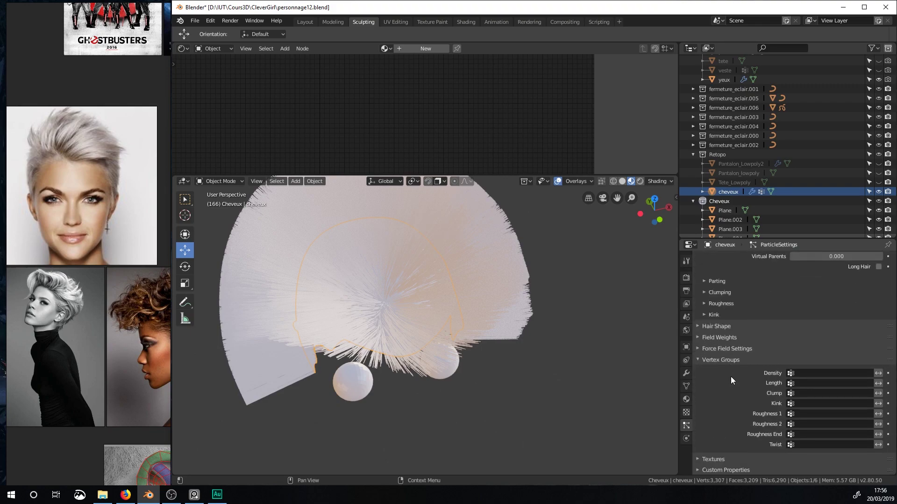
left_click(822, 374)
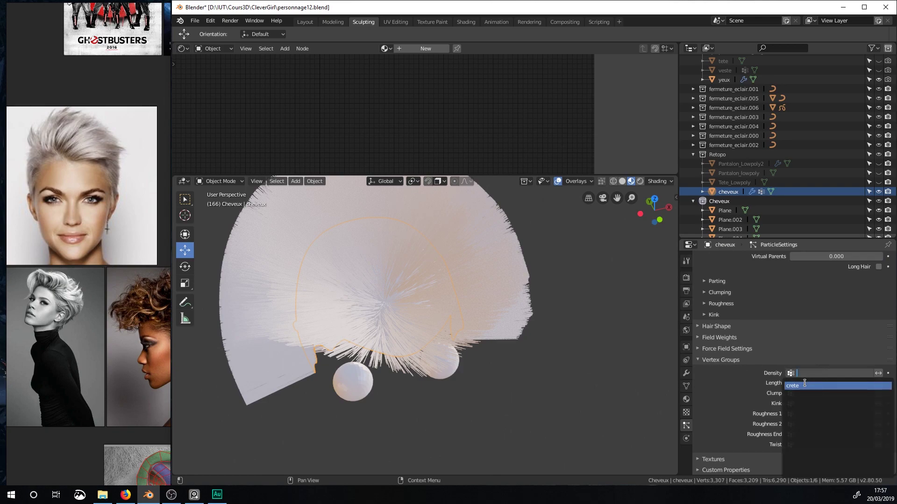
left_click(805, 385)
Switch the viewport to solid shading and inspect the hair crest from the side.
middle_click_drag(547, 309, 396, 388)
left_click(622, 181)
mouse_move(467, 281)
middle_mouse_down()
mouse_move(530, 234)
mouse_move(477, 226)
mouse_move(440, 245)
mouse_move(433, 282)
mouse_move(548, 282)
mouse_move(544, 242)
mouse_move(587, 236)
mouse_move(615, 259)
mouse_move(503, 297)
mouse_move(399, 262)
middle_mouse_up()
middle_click_drag(361, 279, 428, 276)
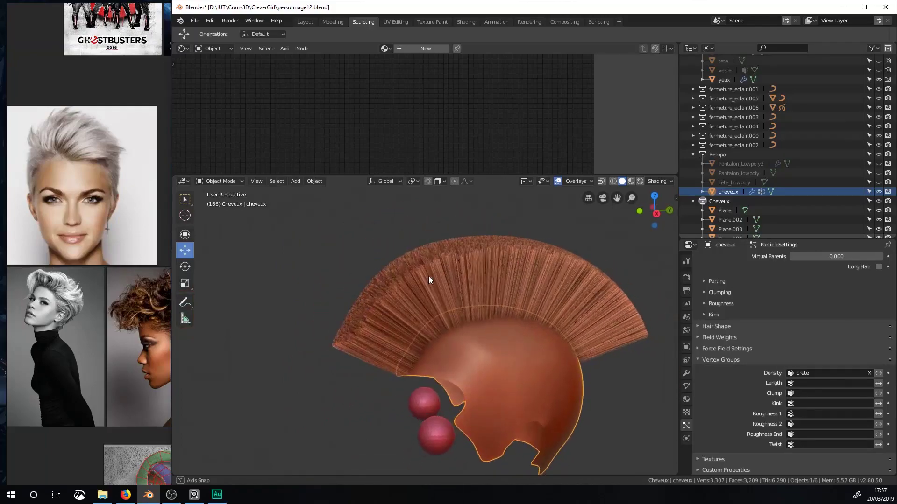
Switch the scalp to Particle Edit mode and set the Comb brush radius to 68 px.
left_click(232, 180)
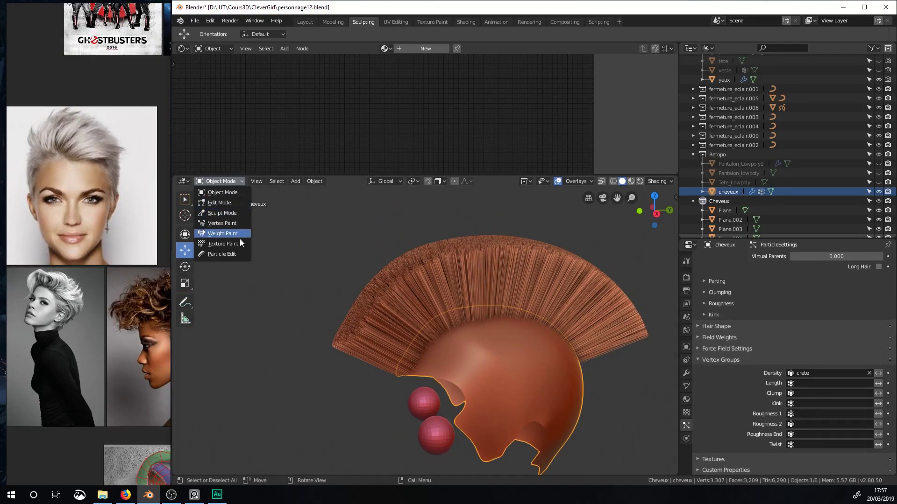
left_click(231, 255)
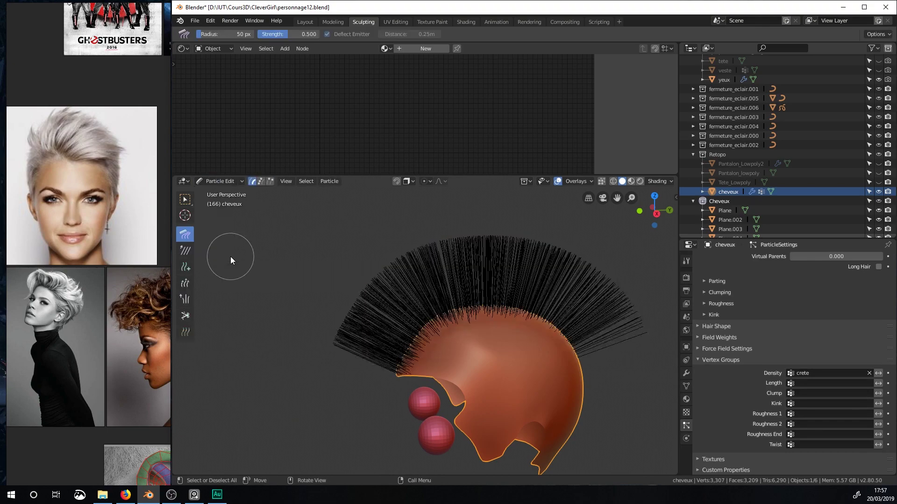
scroll(359, 344, "down", 2)
key("f")
left_click(307, 298)
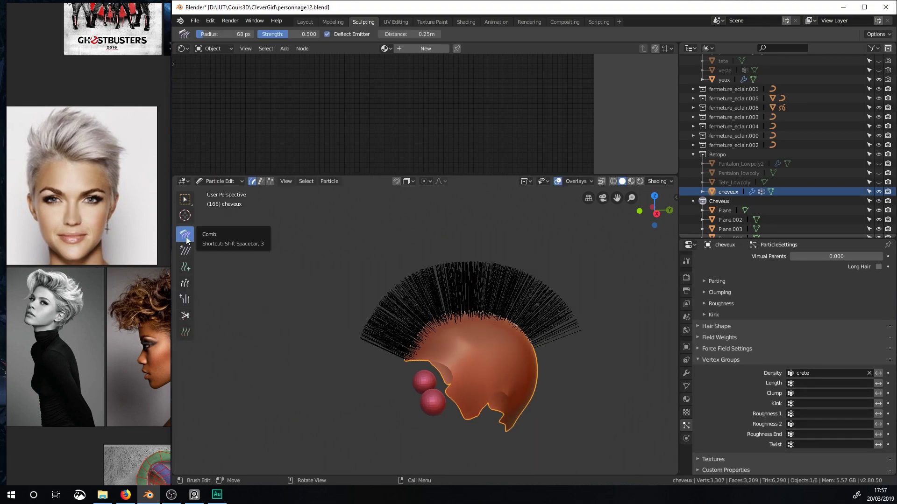
Comb the crest hairs down towards the back and over to one side of the scalp.
mouse_move(346, 289)
left_mouse_down()
mouse_move(384, 331)
mouse_move(416, 288)
mouse_move(579, 338)
left_mouse_up()
middle_click_drag(540, 342, 579, 348)
mouse_move(358, 335)
left_mouse_down()
mouse_move(465, 293)
mouse_move(511, 297)
left_mouse_up()
middle_click_drag(523, 300, 593, 303)
mouse_move(365, 299)
left_mouse_down()
mouse_move(461, 315)
mouse_move(465, 376)
left_mouse_up()
mouse_move(465, 376)
middle_mouse_down()
mouse_move(413, 363)
mouse_move(408, 339)
middle_mouse_up()
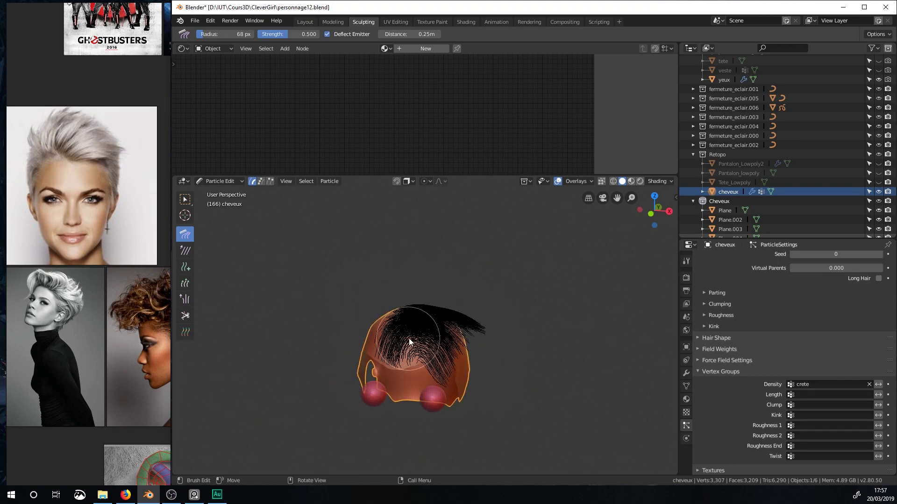
Comb the crest hairs over the front and top of the scalp with the 68 px Comb brush.
left_click_drag(458, 322, 422, 327)
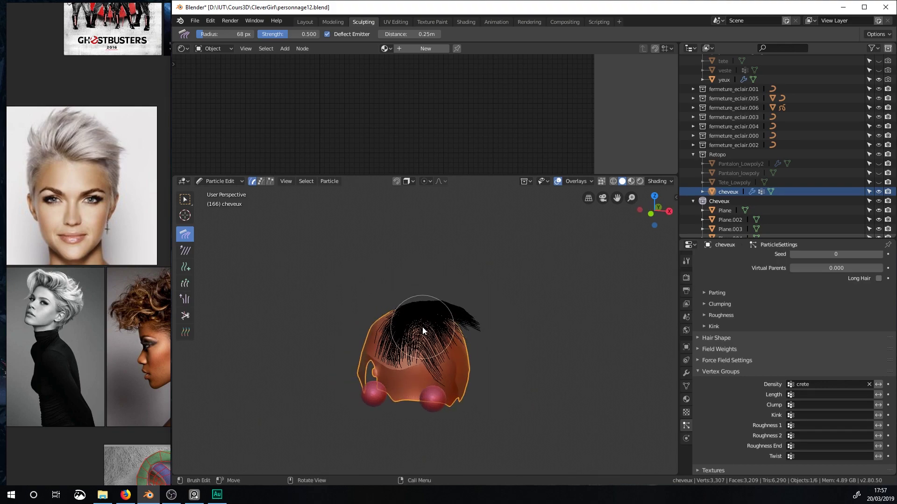
mouse_move(423, 327)
middle_mouse_down()
mouse_move(333, 352)
mouse_move(413, 360)
mouse_move(405, 332)
middle_mouse_up()
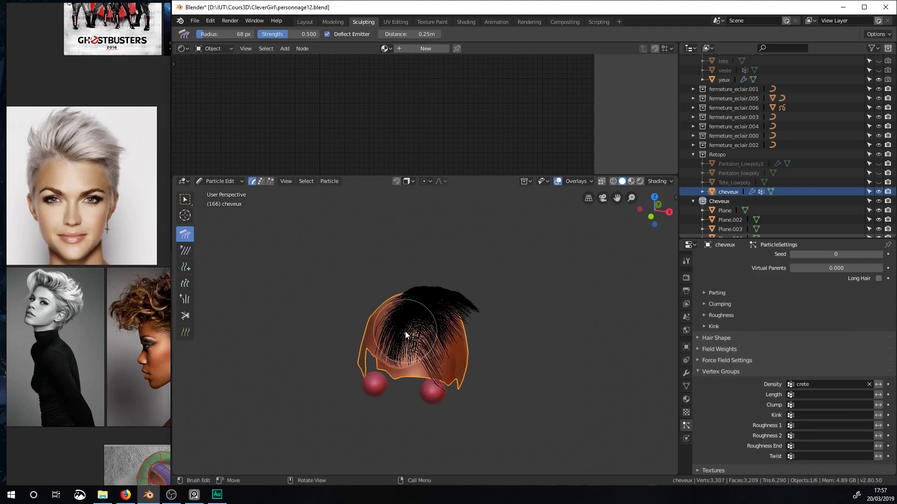
mouse_move(432, 360)
middle_mouse_down()
mouse_move(452, 322)
mouse_move(429, 344)
mouse_move(326, 361)
mouse_move(358, 364)
middle_mouse_up()
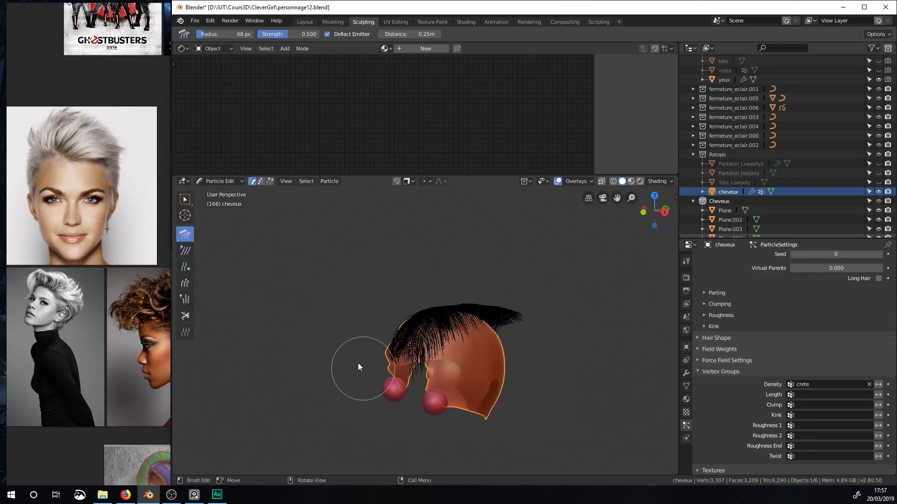
middle_click_drag(320, 285, 399, 335)
mouse_move(440, 315)
left_mouse_down()
mouse_move(495, 297)
mouse_move(449, 339)
left_mouse_up()
mouse_move(450, 339)
middle_mouse_down()
mouse_move(486, 333)
mouse_move(472, 327)
middle_mouse_up()
Smooth the crest hairs above the forehead with the Smooth brush at 50 px radius.
left_click(188, 254)
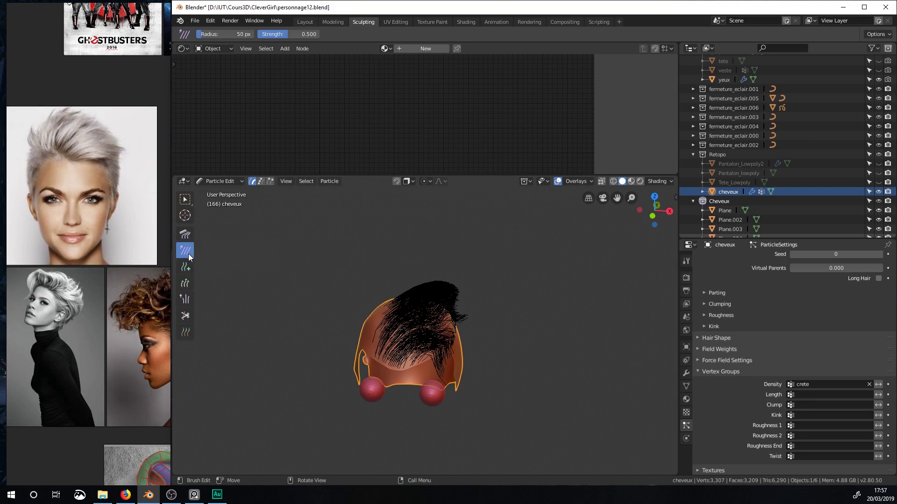
mouse_move(416, 320)
left_mouse_down()
mouse_move(435, 301)
mouse_move(436, 355)
left_mouse_up()
left_click_drag(435, 284, 467, 312)
mouse_move(467, 312)
middle_mouse_down()
mouse_move(406, 287)
mouse_move(444, 257)
mouse_move(282, 283)
middle_mouse_up()
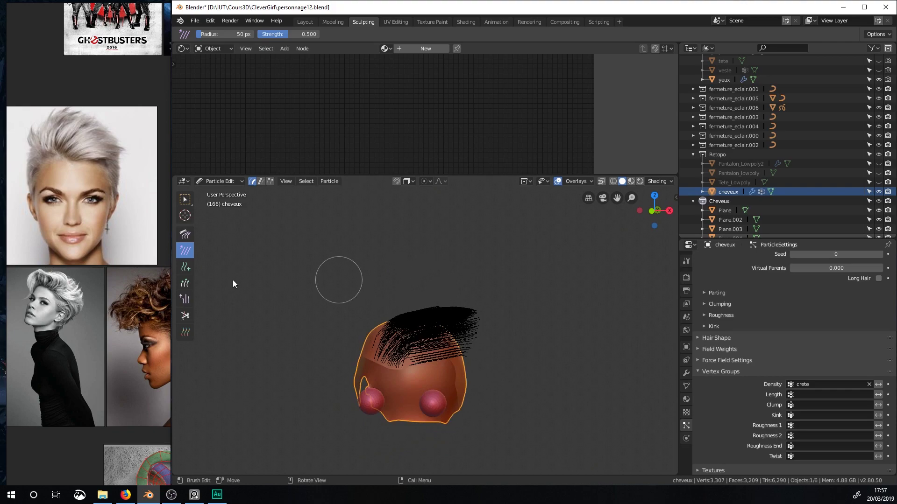
Comb the smoothed hair tips on the crest's overhanging side.
left_click(185, 234)
left_click_drag(439, 330, 460, 323)
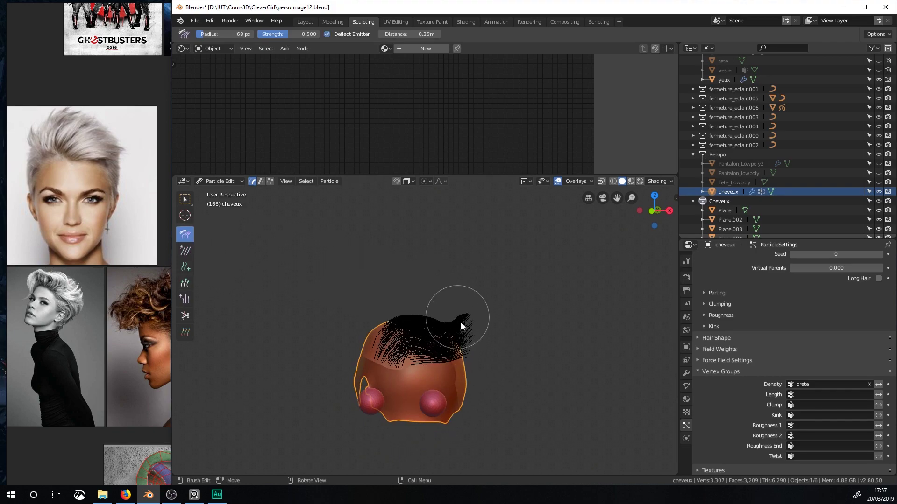
mouse_move(464, 396)
middle_mouse_down()
mouse_move(390, 396)
mouse_move(401, 360)
middle_mouse_up()
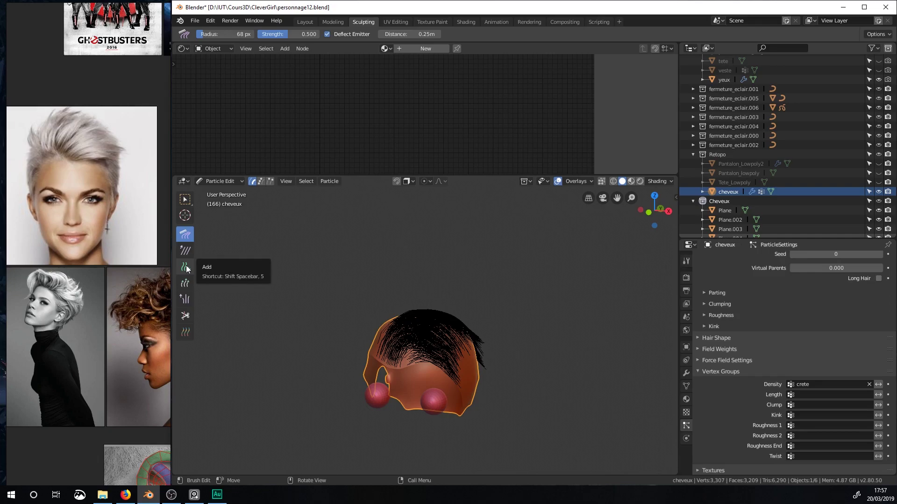
Lengthen the crest hairs with the Length brush in Grow mode and comb the overhanging ends downward.
left_click(185, 281)
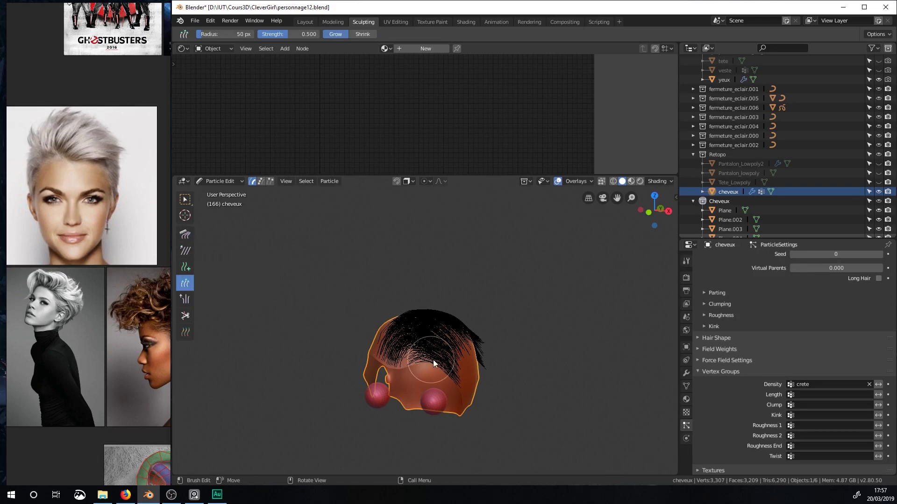
mouse_move(445, 363)
left_mouse_down()
mouse_move(444, 335)
mouse_move(464, 338)
mouse_move(456, 342)
mouse_move(471, 322)
mouse_move(458, 354)
left_mouse_up()
mouse_move(457, 354)
middle_mouse_down()
mouse_move(483, 314)
mouse_move(355, 289)
middle_mouse_up()
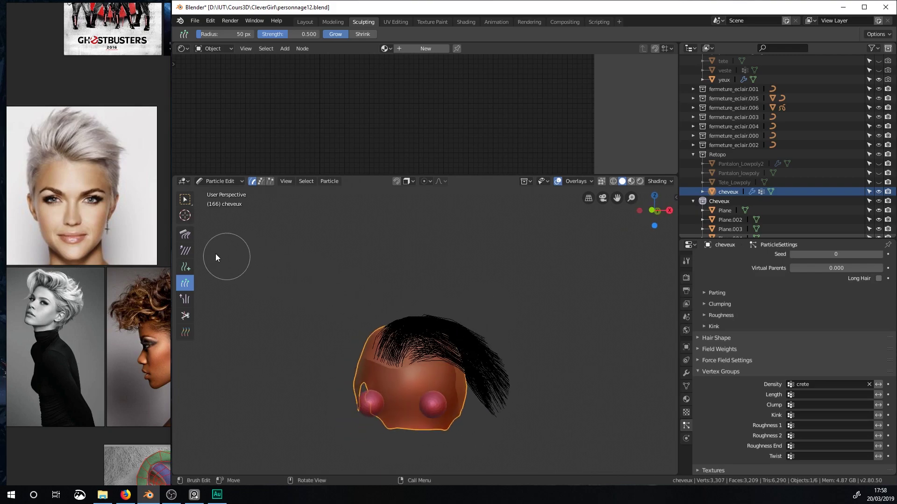
mouse_move(508, 361)
left_mouse_down()
mouse_move(509, 381)
mouse_move(482, 397)
mouse_move(490, 423)
left_mouse_up()
left_click(186, 235)
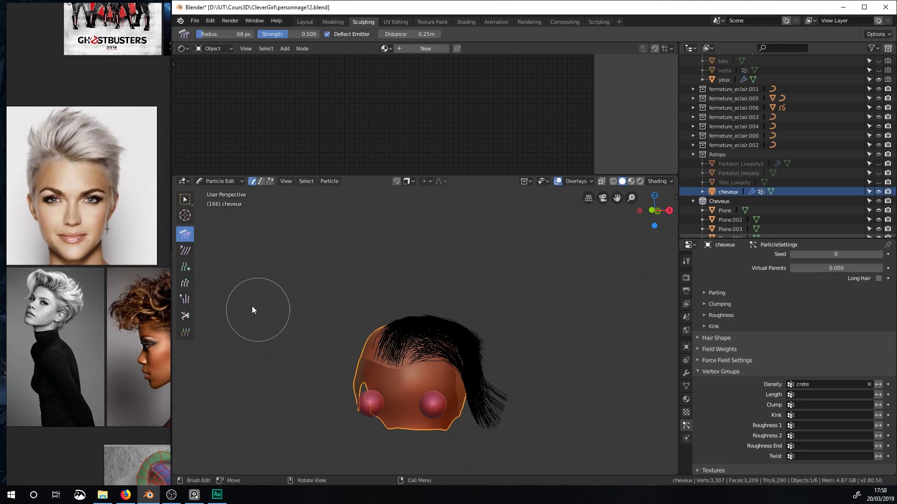
Puff up the crest hairs with the Puff brush in Add mode at 50 px radius.
left_click(185, 299)
left_click_drag(395, 344, 406, 348)
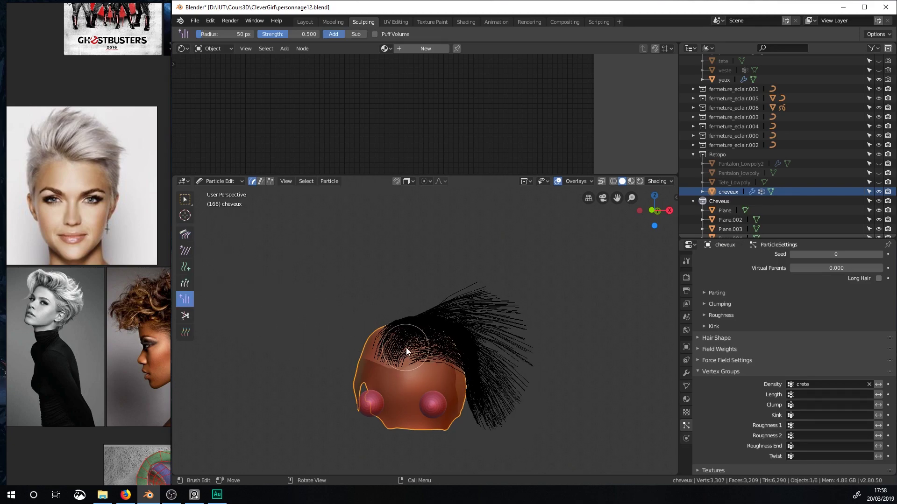
mouse_move(474, 329)
left_mouse_down()
mouse_move(395, 346)
mouse_move(430, 338)
left_mouse_up()
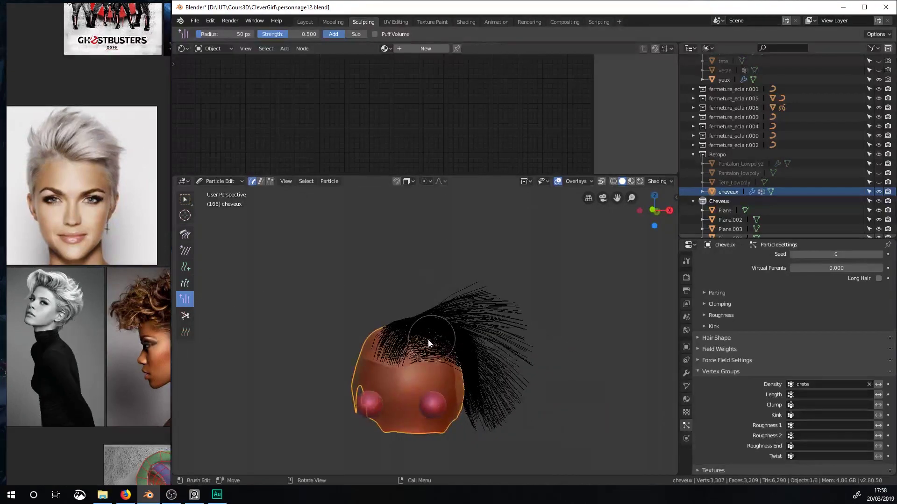
Trim the puffed outer ends of the crest hairs with the Cut brush.
left_click(181, 316)
mouse_move(529, 415)
left_mouse_down()
mouse_move(537, 361)
mouse_move(507, 303)
mouse_move(449, 288)
left_mouse_up()
mouse_move(442, 293)
middle_mouse_down()
mouse_move(409, 317)
mouse_move(398, 347)
mouse_move(624, 469)
mouse_move(533, 453)
middle_mouse_up()
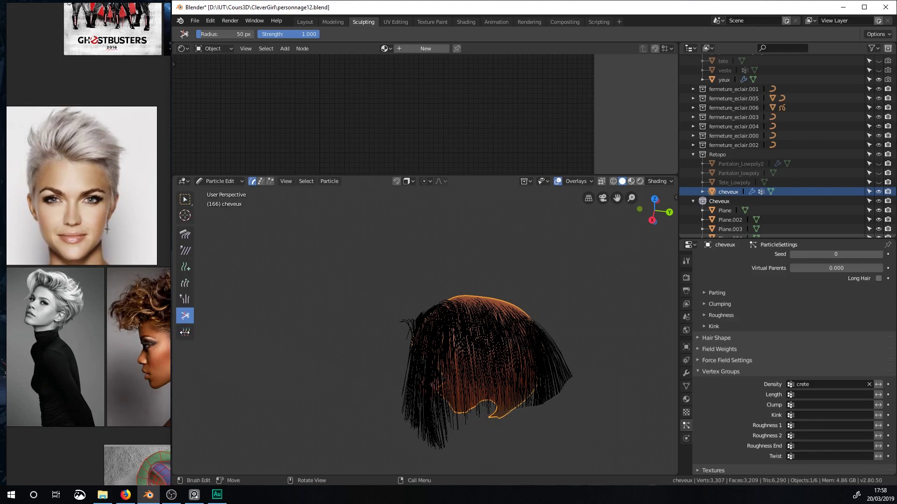
Paint extra hairs onto the bare side of the scalp with the Add brush, using a Count of 10.
left_click(185, 268)
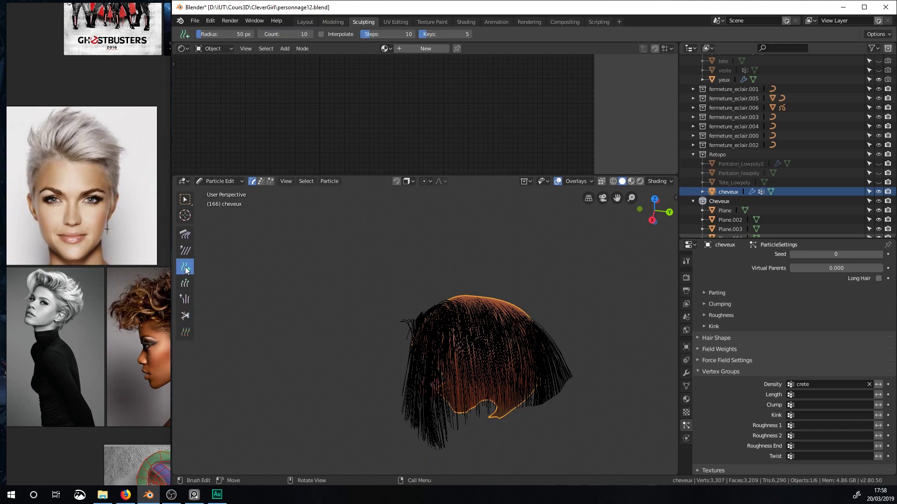
middle_click_drag(355, 305, 197, 268)
scroll(304, 334, "up", 2)
middle_click_drag(323, 354, 348, 362)
mouse_move(350, 397)
left_mouse_down()
mouse_move(361, 407)
mouse_move(344, 400)
left_mouse_up()
mouse_move(343, 400)
middle_mouse_down()
mouse_move(426, 398)
mouse_move(463, 332)
middle_mouse_up()
mouse_move(464, 330)
left_mouse_down()
mouse_move(399, 379)
mouse_move(427, 380)
mouse_move(485, 330)
left_mouse_up()
mouse_move(485, 331)
middle_mouse_down()
mouse_move(470, 391)
mouse_move(535, 375)
mouse_move(617, 378)
mouse_move(201, 424)
mouse_move(293, 405)
mouse_move(285, 399)
middle_mouse_up()
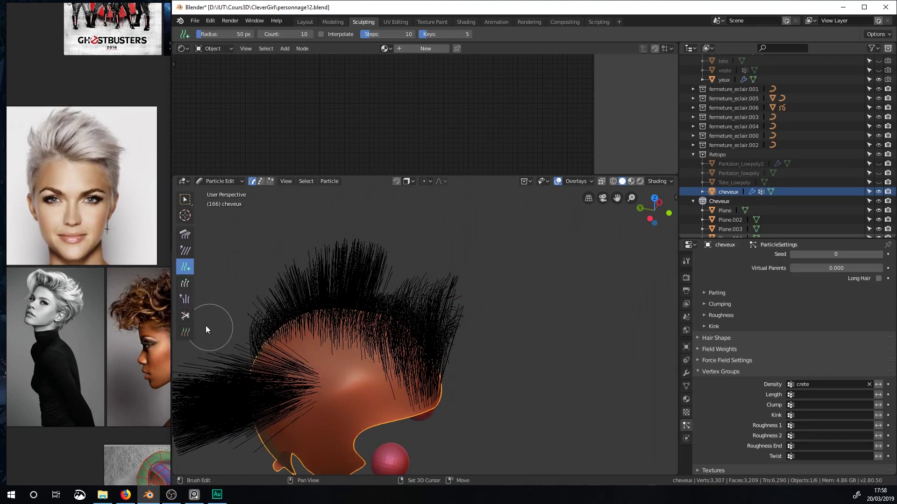
Cut away the added tuft of hair on the side of the scalp with the Cut brush.
left_click(184, 316)
mouse_move(262, 373)
left_mouse_down()
mouse_move(294, 393)
mouse_move(303, 382)
mouse_move(250, 402)
mouse_move(292, 413)
mouse_move(289, 394)
left_mouse_up()
mouse_move(323, 405)
middle_mouse_down()
mouse_move(218, 377)
mouse_move(671, 368)
mouse_move(663, 383)
mouse_move(671, 366)
mouse_move(192, 382)
mouse_move(430, 383)
middle_mouse_up()
mouse_move(452, 310)
middle_mouse_down()
mouse_move(421, 344)
mouse_move(346, 273)
middle_mouse_up()
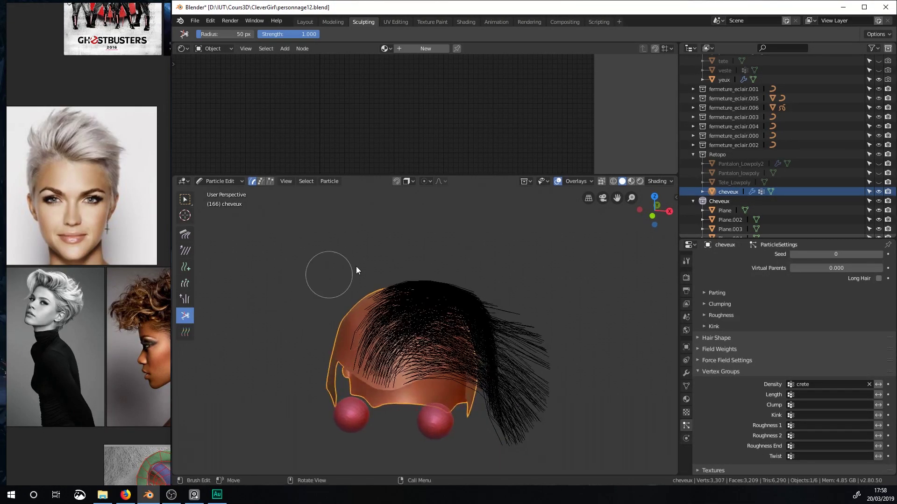
middle_click_drag(368, 308, 377, 328)
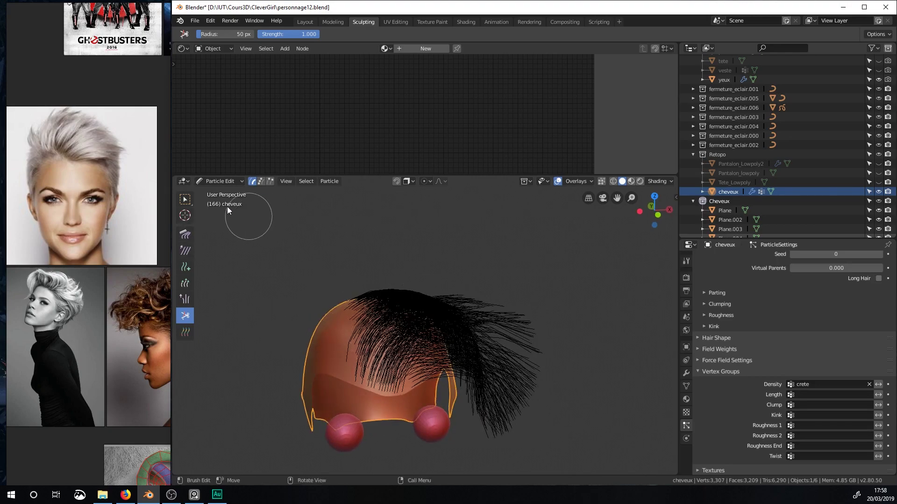
mouse_move(338, 350)
middle_mouse_down()
mouse_move(318, 362)
mouse_move(346, 364)
middle_mouse_up()
Puff up the hairs along the top of the crest with the Puff brush at strength 0.500.
left_click(184, 299)
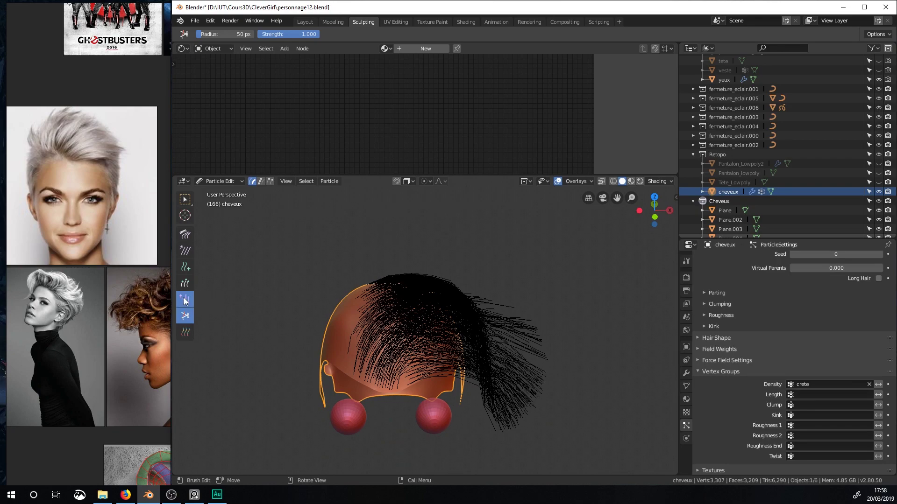
mouse_move(377, 293)
left_mouse_down()
mouse_move(402, 286)
mouse_move(390, 309)
mouse_move(405, 322)
mouse_move(396, 331)
mouse_move(492, 308)
left_mouse_up()
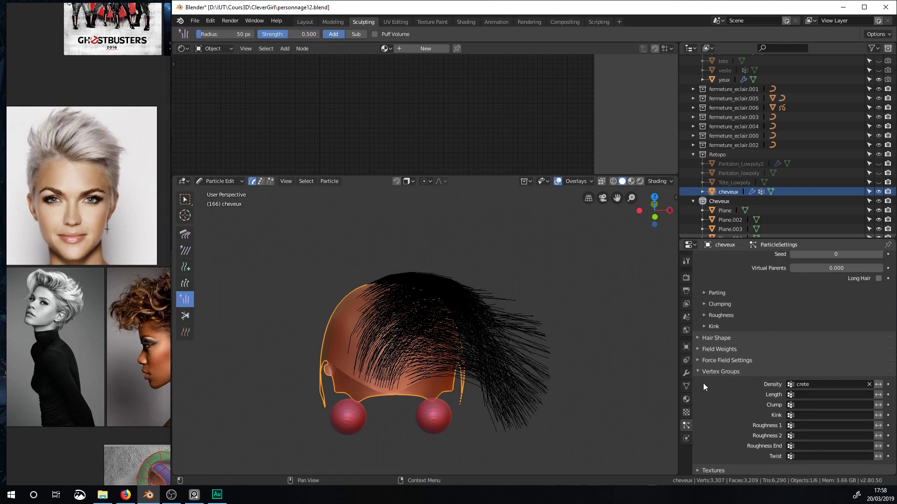
left_click(686, 373)
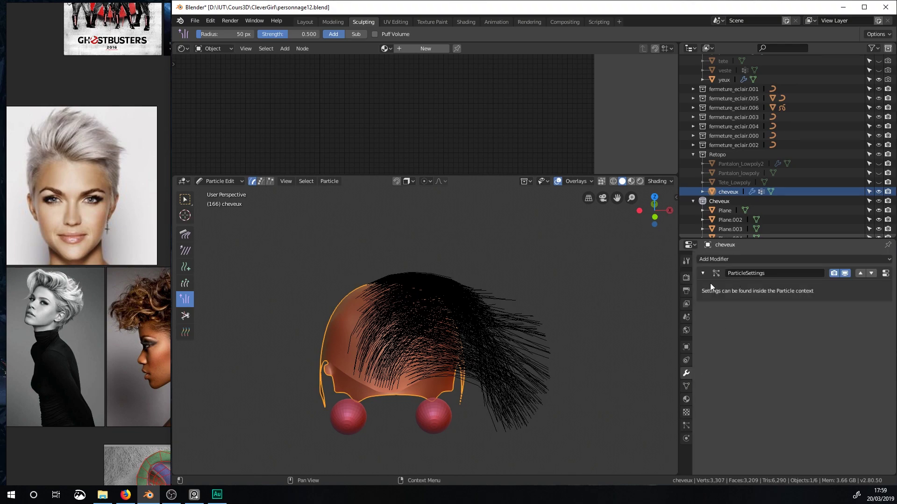
left_click(686, 425)
scroll(735, 340, "down", 1)
scroll(735, 340, "up", 4)
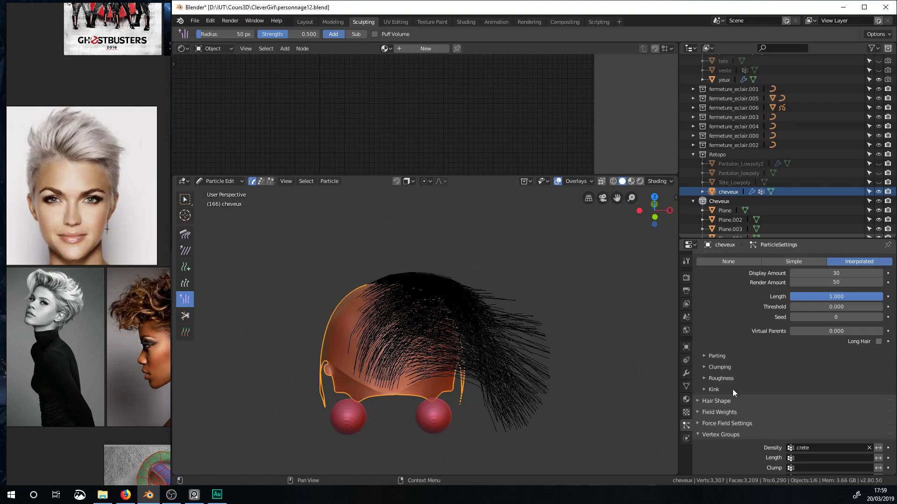
scroll(731, 392, "down", 3)
scroll(716, 320, "up", 7)
Switch the scalp from Particle Edit to Object Mode and inspect the full hair with its children.
middle_click_drag(592, 321, 307, 226)
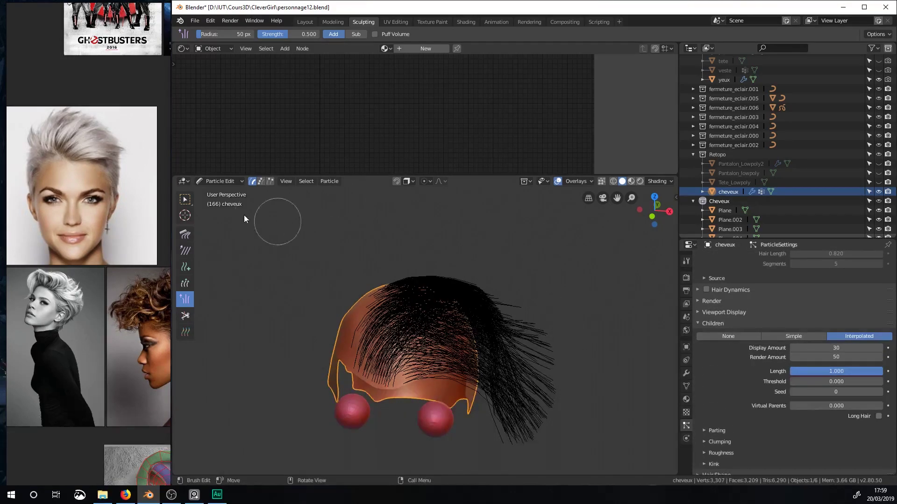
left_click(226, 183)
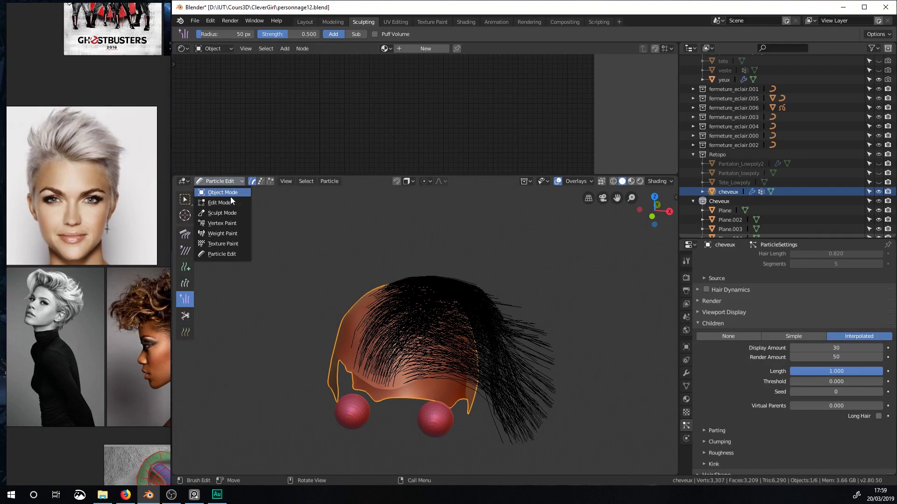
left_click(225, 194)
middle_click_drag(231, 197, 450, 307)
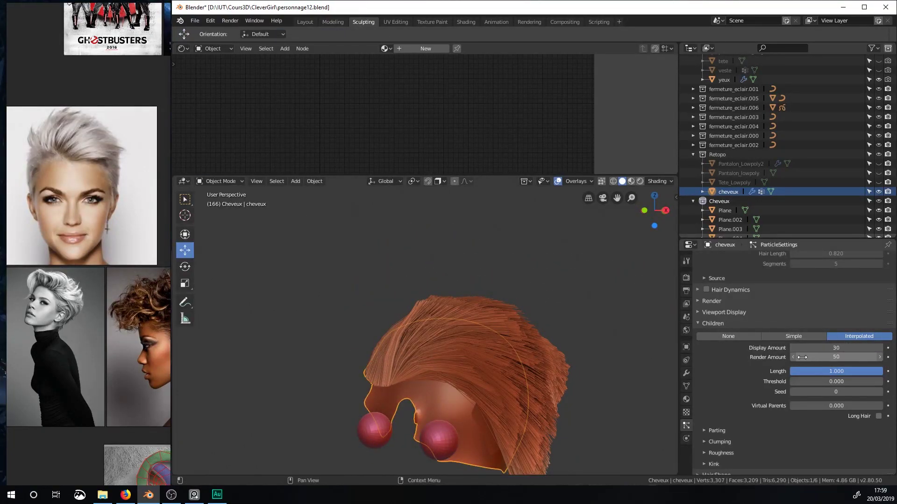
Set the Parting of the interpolated child hairs to 1.000.
scroll(746, 393, "down", 2)
left_click(704, 394)
scroll(704, 393, "down", 4)
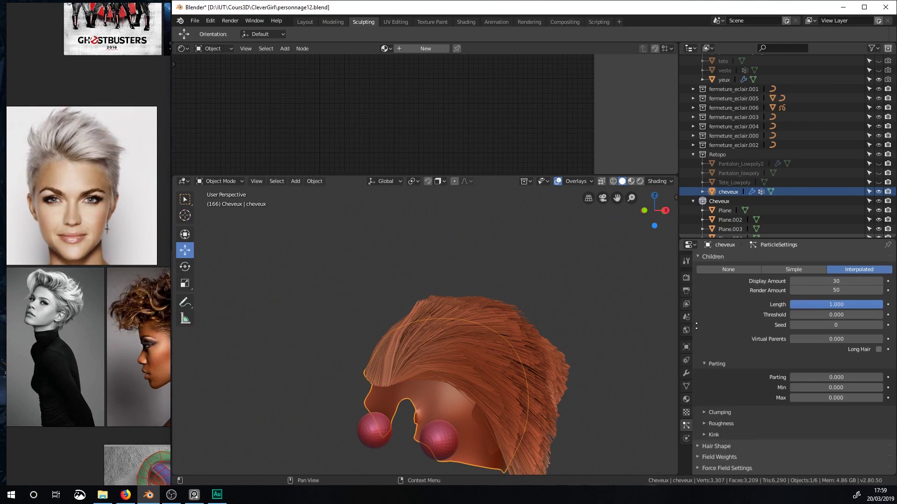
left_click_drag(835, 334, 878, 334)
middle_click_drag(537, 336, 502, 298)
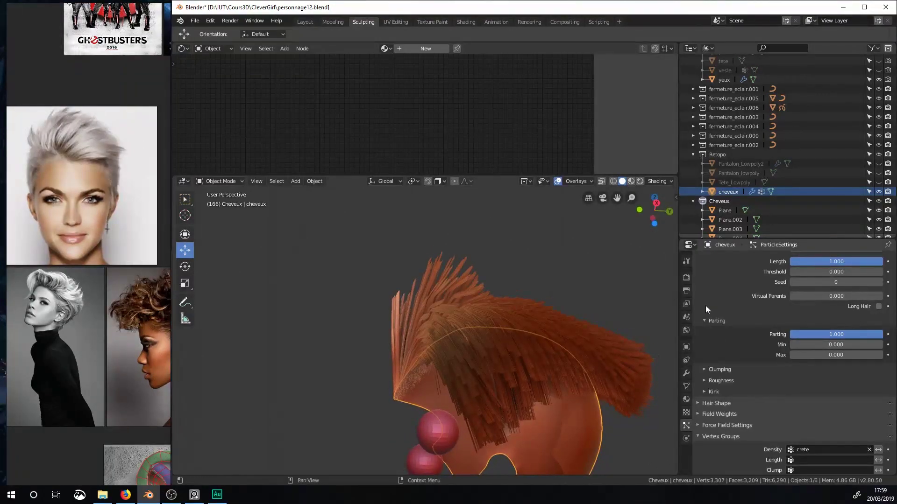
Set the Clump value of the child hairs to 1.000.
left_click(717, 369)
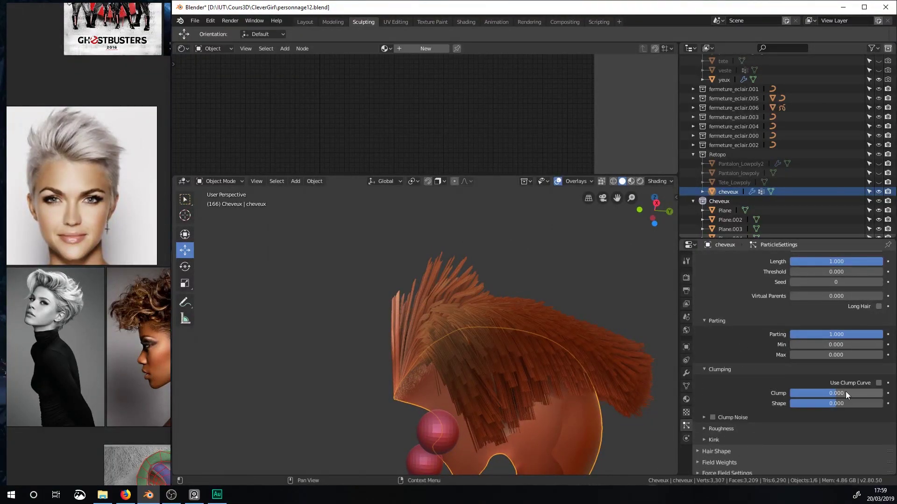
left_click_drag(830, 395, 883, 394)
middle_click_drag(527, 343, 579, 413)
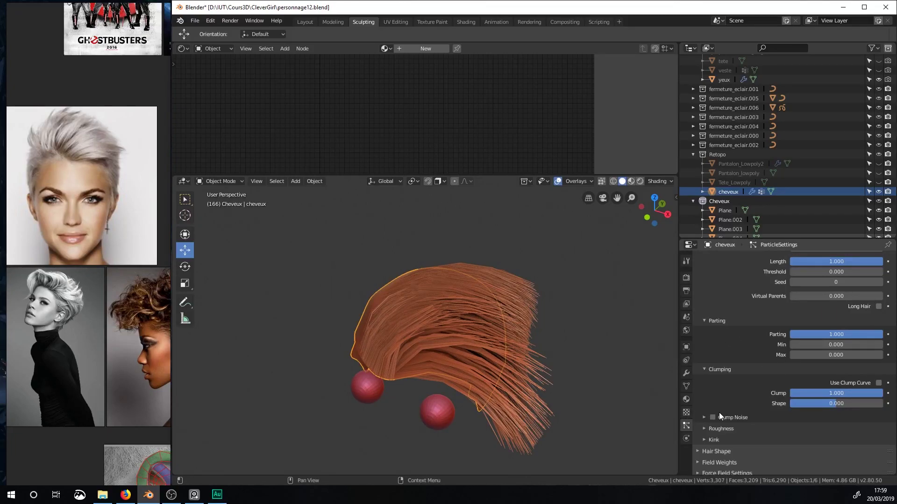
left_click(705, 417)
scroll(726, 383, "down", 3)
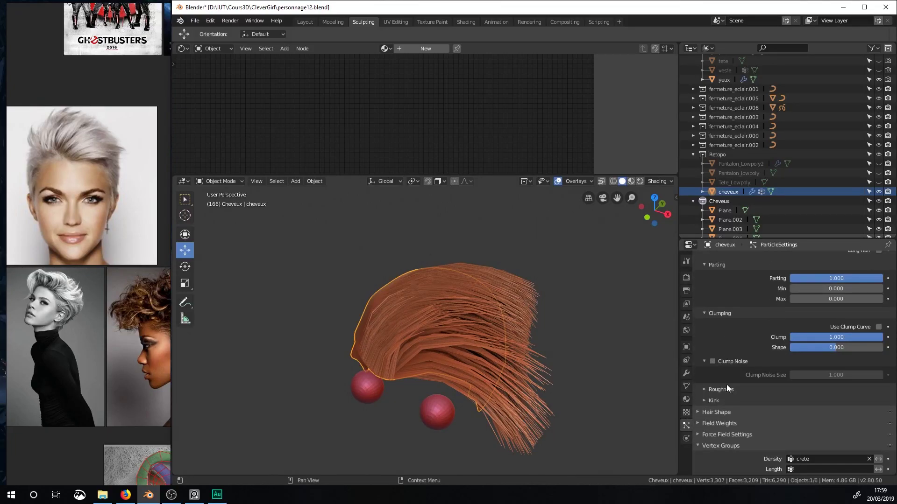
left_click(706, 393)
left_click(706, 392)
left_click(703, 313)
left_click(702, 264)
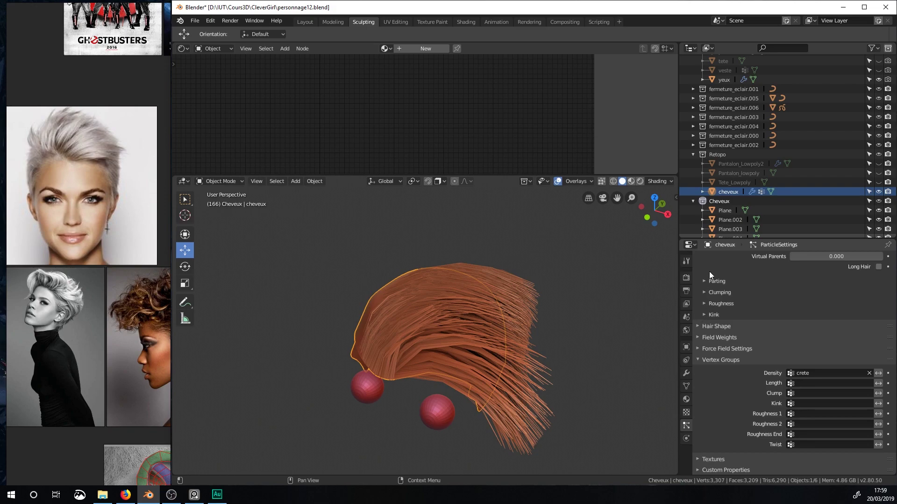
Set the Strand Shape of the hair to 0.010 and look closely at the strands.
left_click(699, 326)
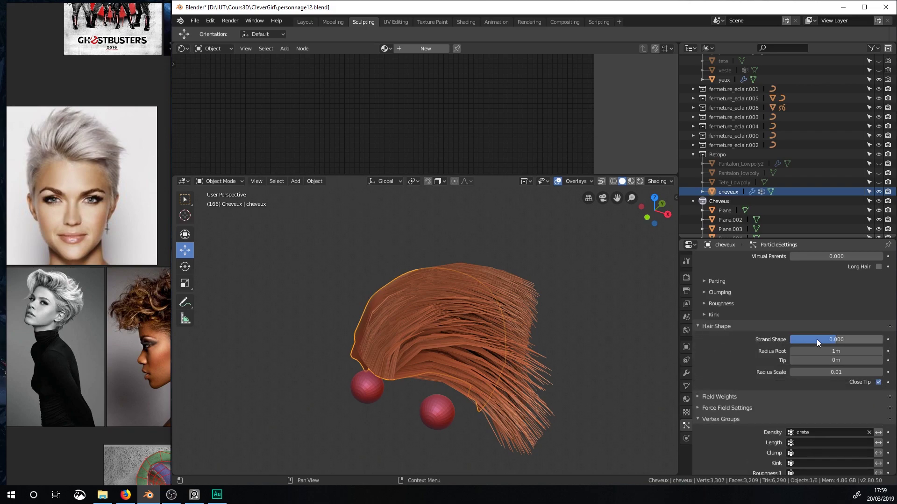
mouse_move(825, 340)
left_mouse_down()
mouse_move(792, 340)
mouse_move(882, 340)
mouse_move(792, 340)
mouse_move(882, 340)
mouse_move(839, 340)
left_mouse_up()
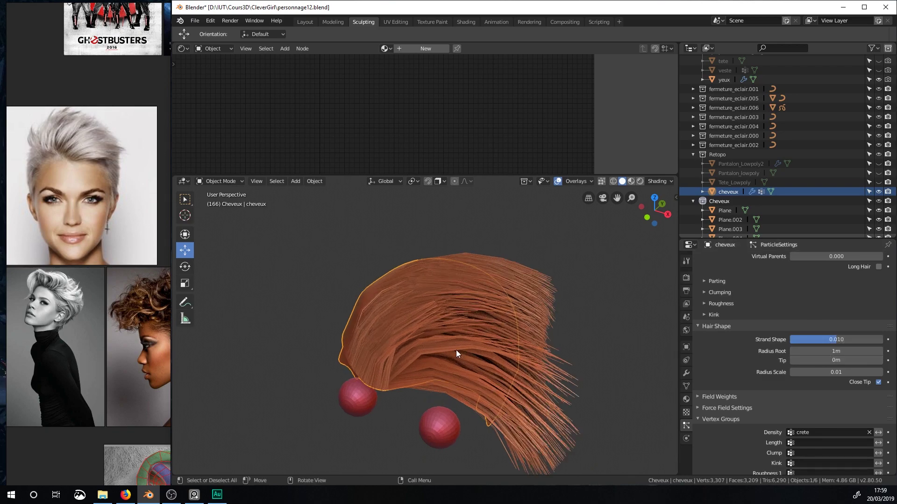
scroll(467, 350, "up", 6)
Try a Radius Root of 10 m for the hair strands and return it to 1 m.
left_click_drag(807, 352, 810, 352)
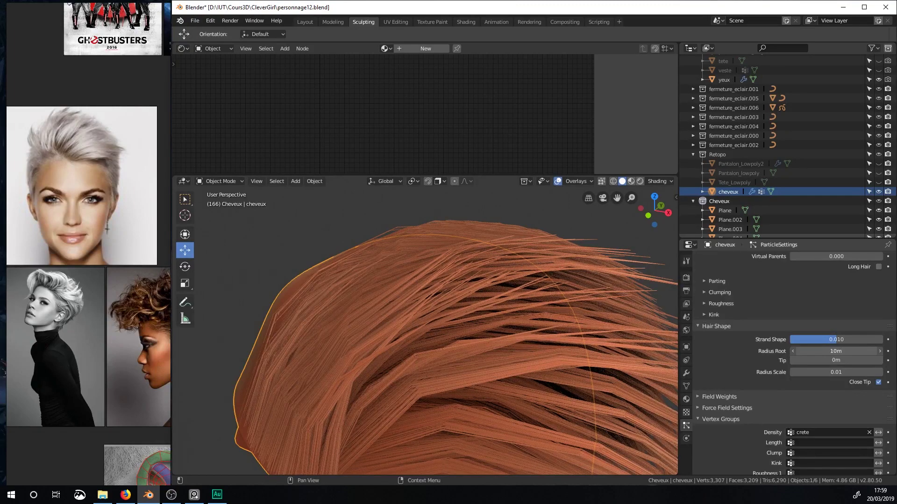
scroll(564, 359, "down", 4)
left_click(820, 350)
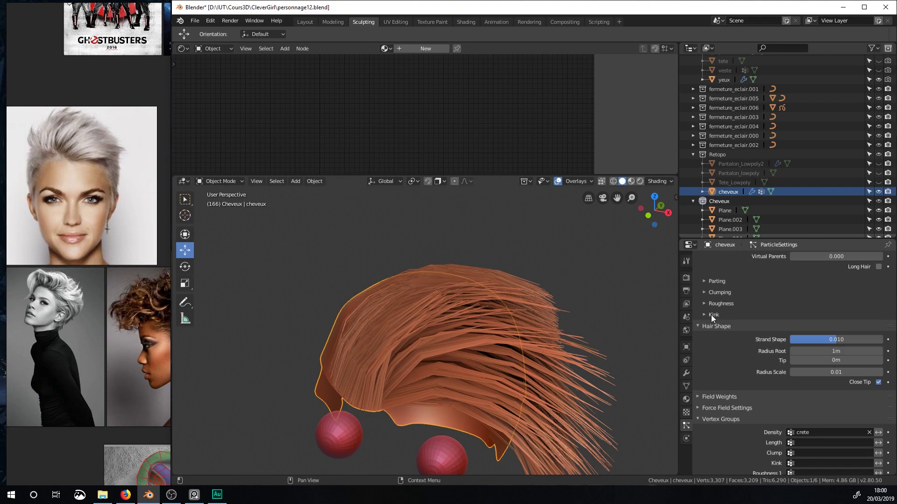
Try the Curl kink type on the interpolated child hairs and view its effect on the crest.
left_click(712, 315)
left_click(802, 329)
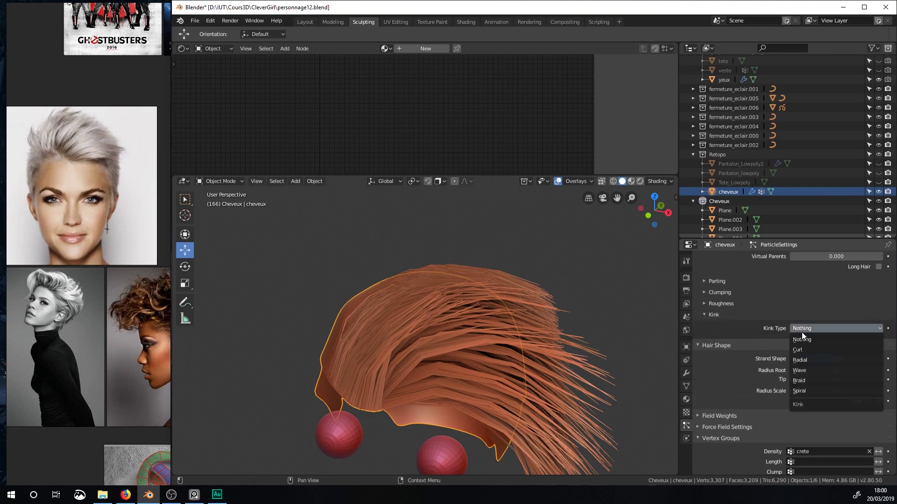
left_click(802, 339)
left_click(801, 330)
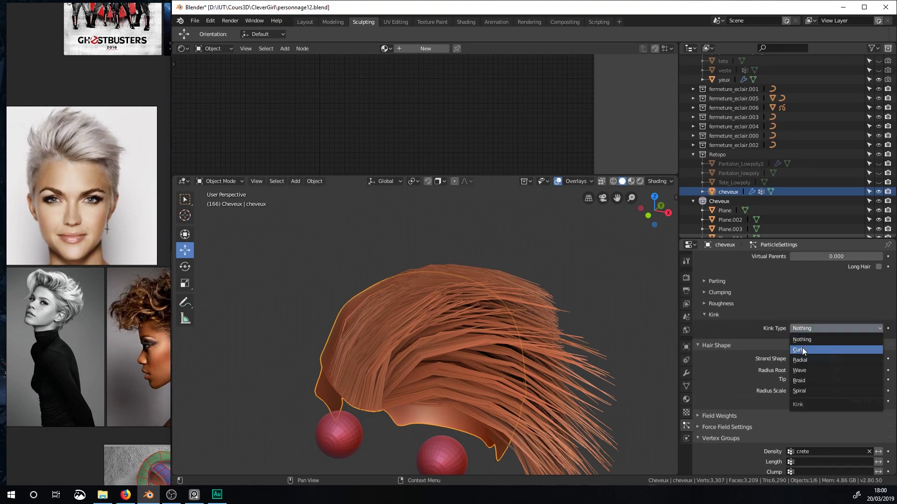
left_click(803, 350)
middle_click_drag(558, 339, 572, 322)
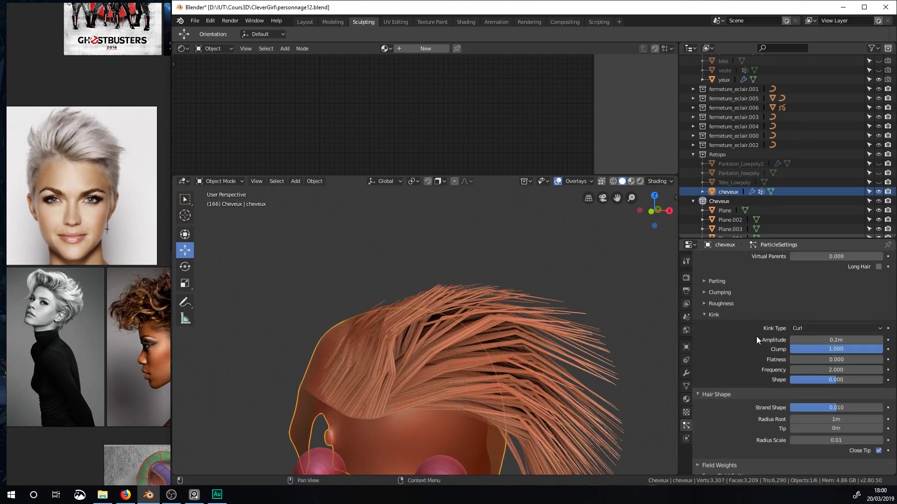
scroll(442, 360, "down", 2)
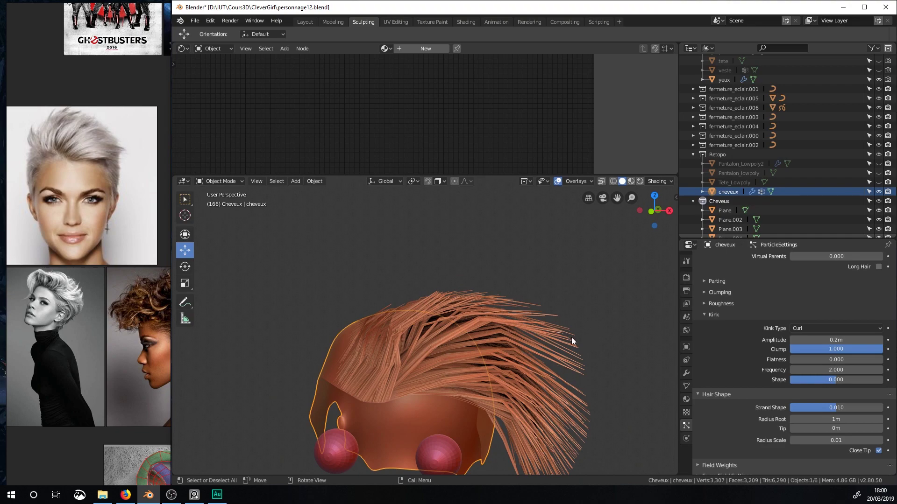
Delete the particle edit of the hair system and accept losing the grooming done in particle mode.
scroll(769, 298, "up", 20)
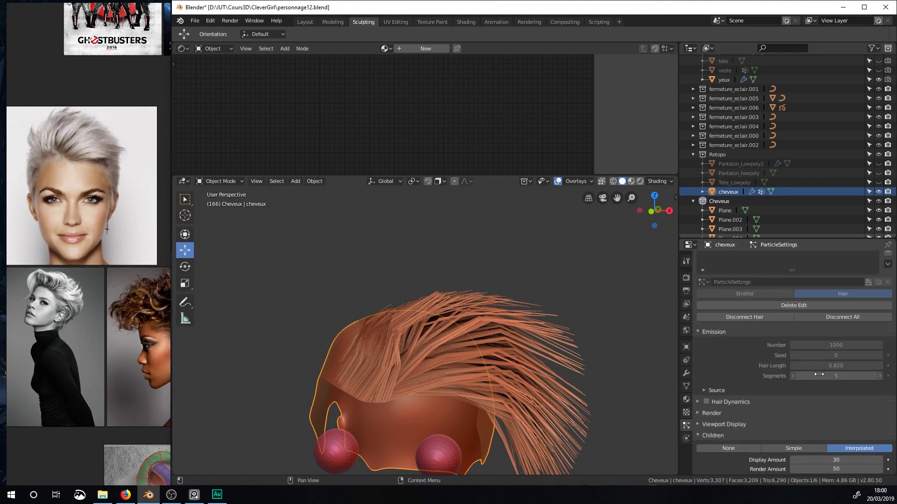
scroll(824, 379, "up", 2)
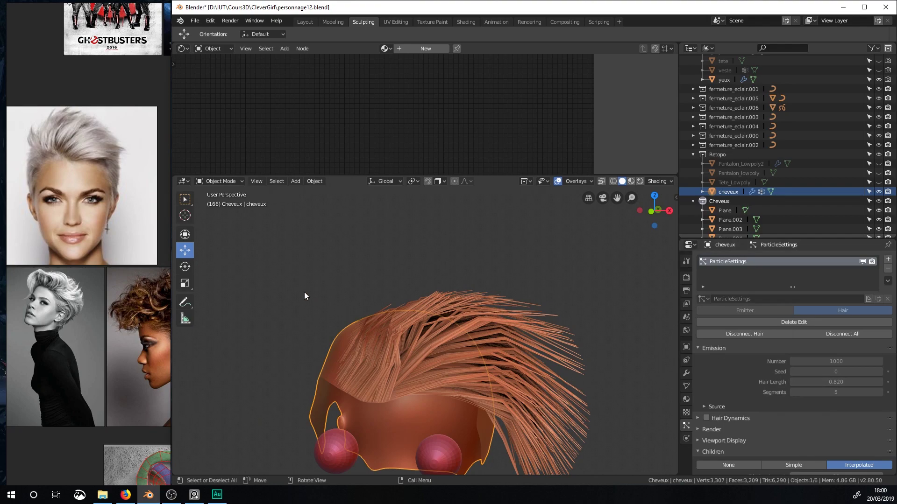
left_click(223, 182)
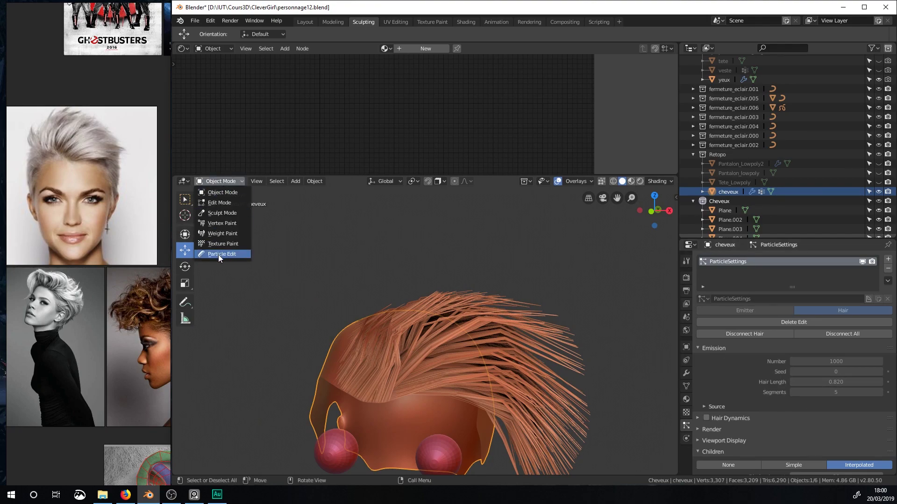
left_click(797, 323)
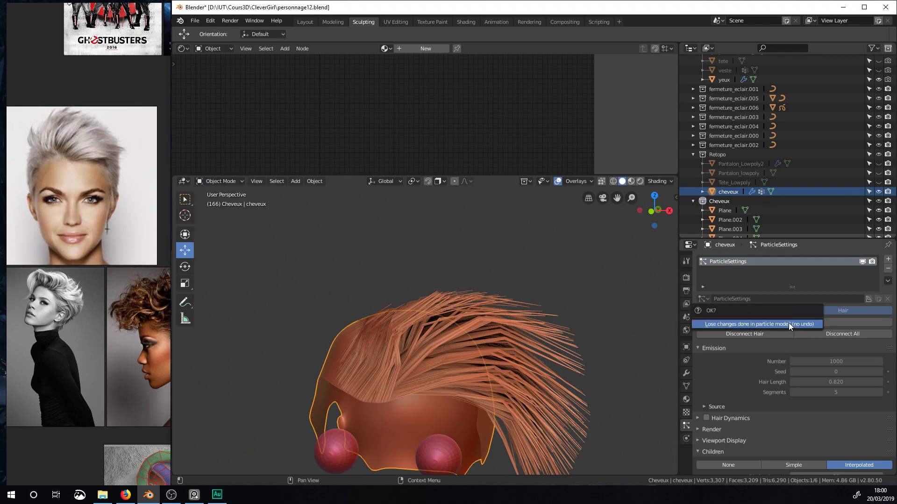
left_click(789, 323)
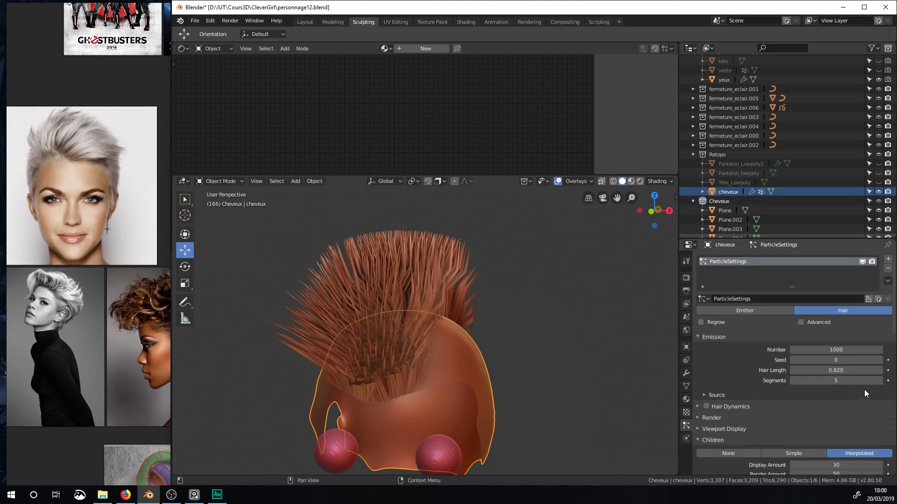
Set the hair emission Segments to 11 and view the crest from the side.
left_click(879, 380)
left_click(881, 381)
middle_click_drag(412, 283, 378, 283)
scroll(402, 314, "down", 1)
scroll(714, 397, "down", 3)
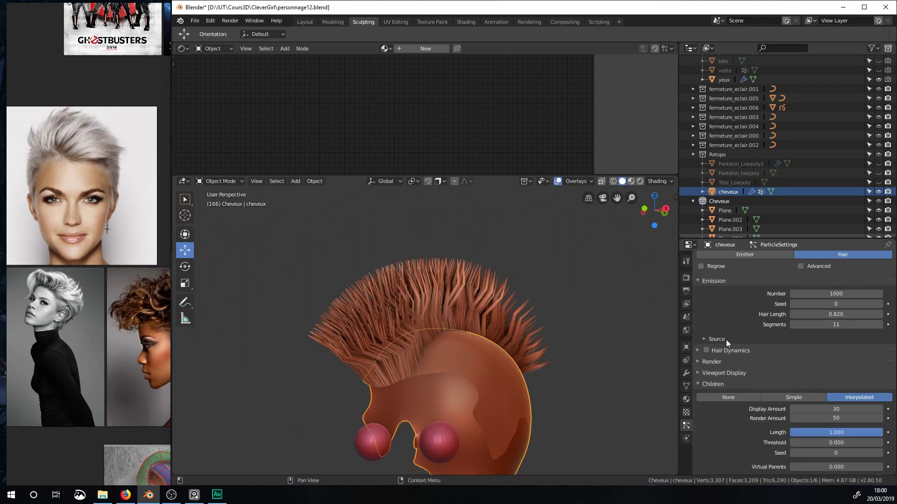
middle_click_drag(546, 337, 563, 340)
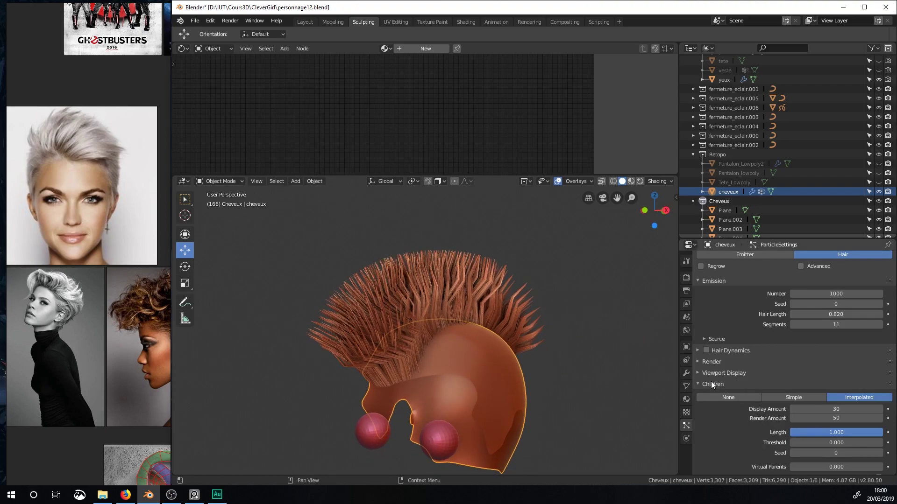
Set the Strand Steps in the hair's viewport display settings to 4.
left_click(702, 373)
scroll(853, 403, "down", 2)
scroll(853, 403, "down", 1)
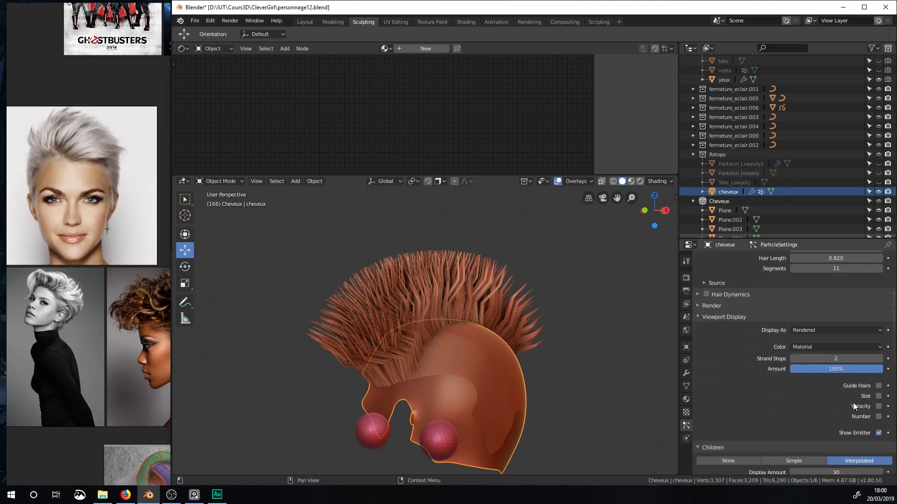
left_click(881, 359)
left_click(881, 359)
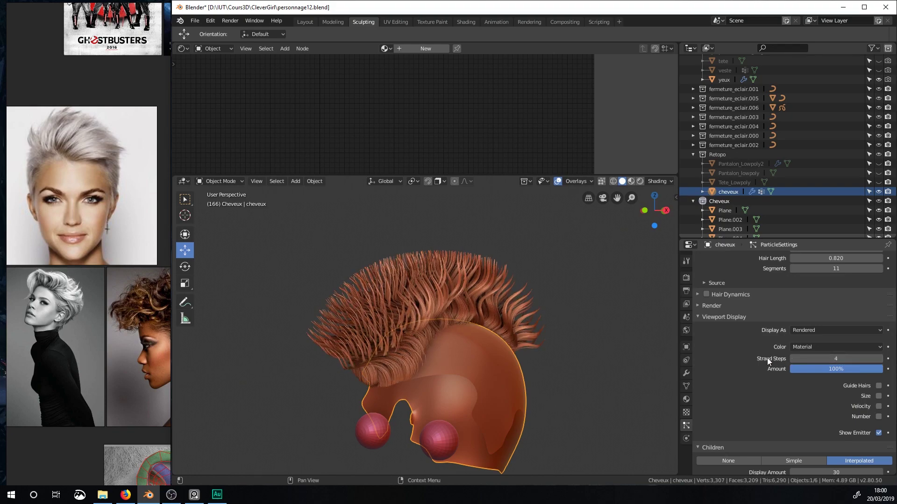
middle_click_drag(480, 326, 519, 293)
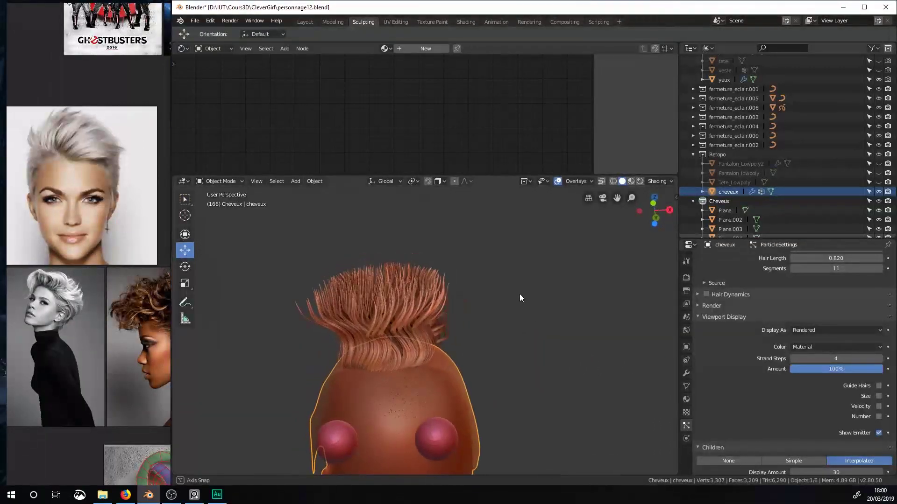
Keep the kink type on Curl and set its Amplitude to 0.12 m.
scroll(753, 369, "down", 8)
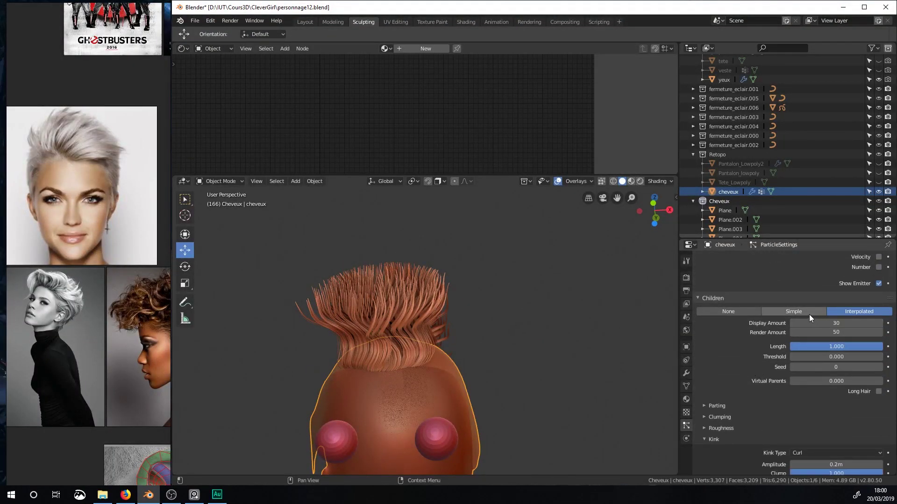
middle_click_drag(437, 304, 404, 352)
scroll(464, 323, "up", 4)
middle_click_drag(452, 329, 500, 294)
scroll(769, 383, "down", 7)
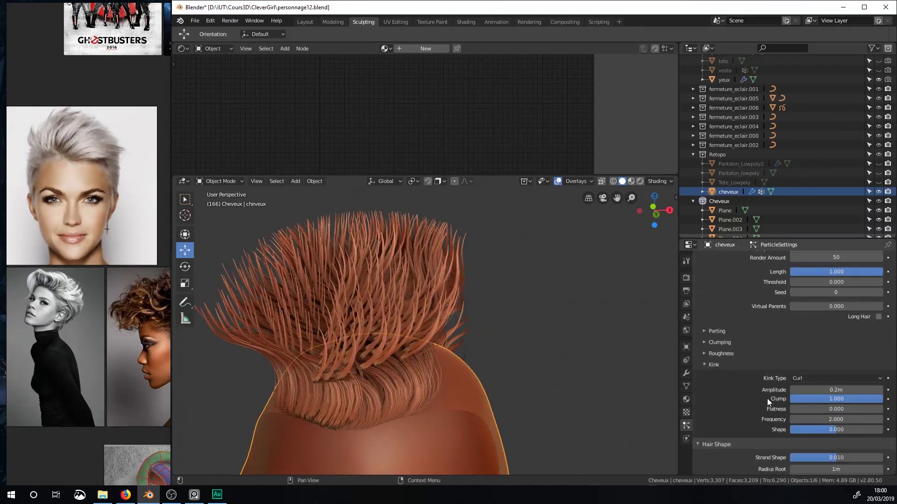
middle_click_drag(410, 318, 321, 330)
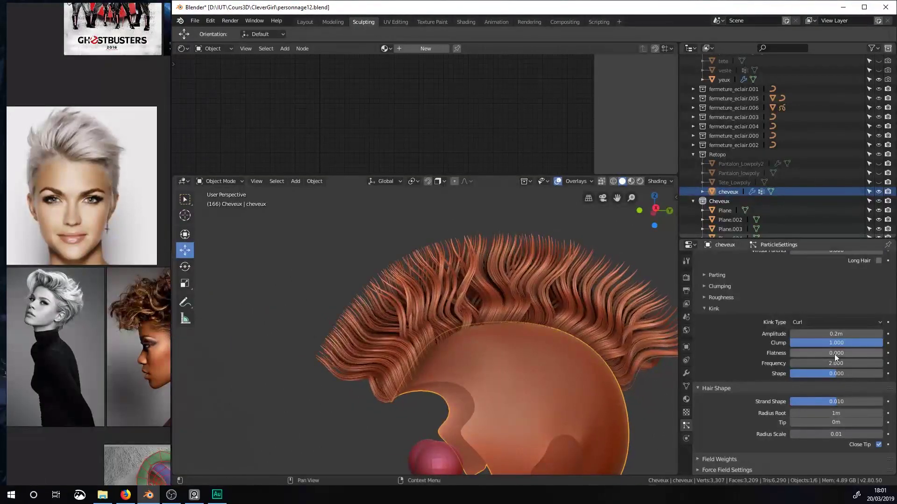
left_click(805, 321)
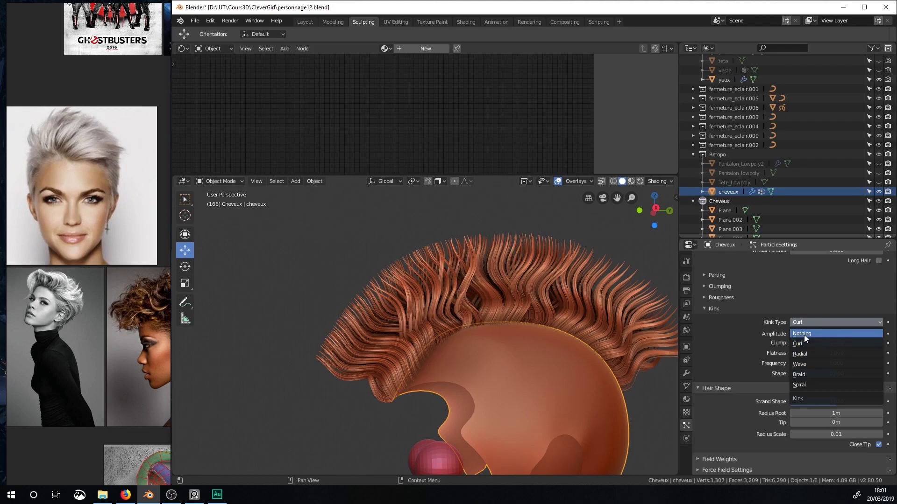
left_click(803, 343)
mouse_move(834, 334)
left_mouse_down()
mouse_move(869, 334)
mouse_move(823, 334)
left_mouse_up()
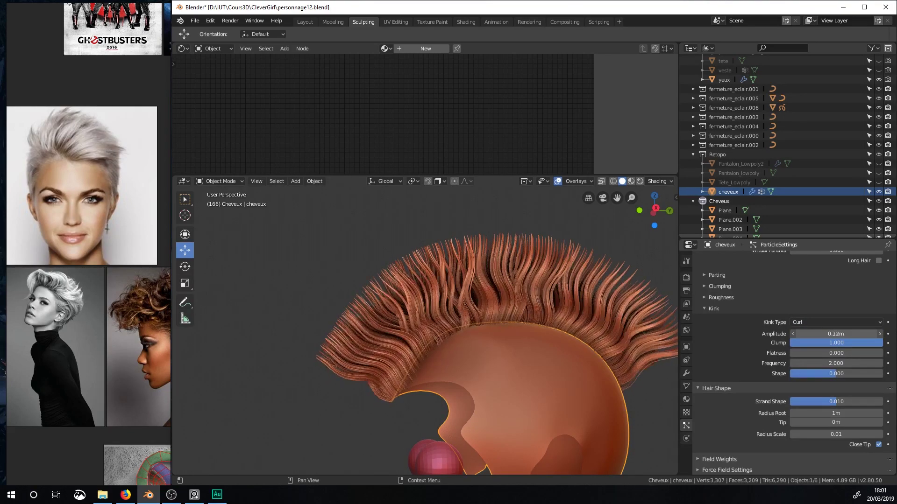
Try the Wave, Braid and Spiral kink types in turn on the child hairs.
left_click(828, 323)
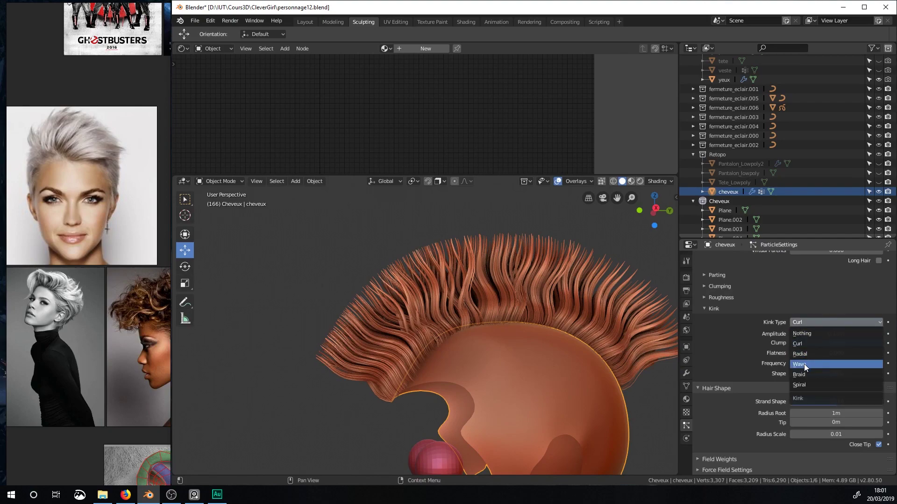
left_click(803, 364)
left_click(812, 323)
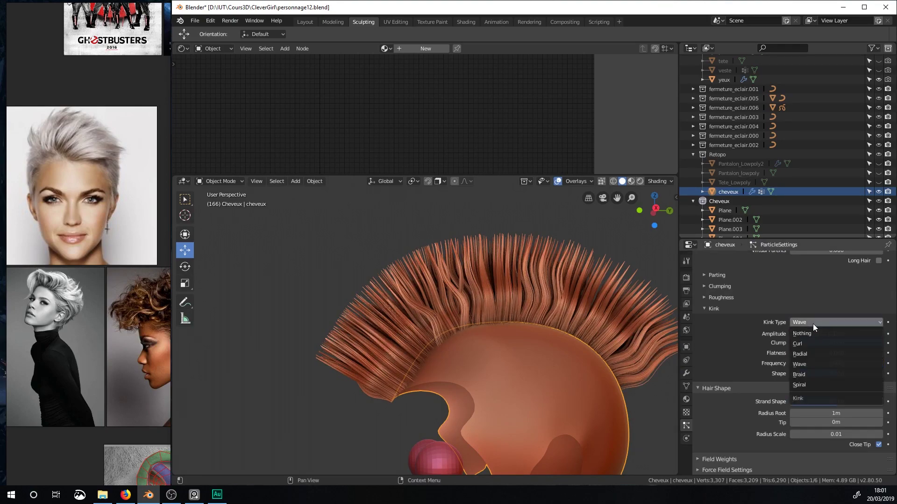
left_click(801, 374)
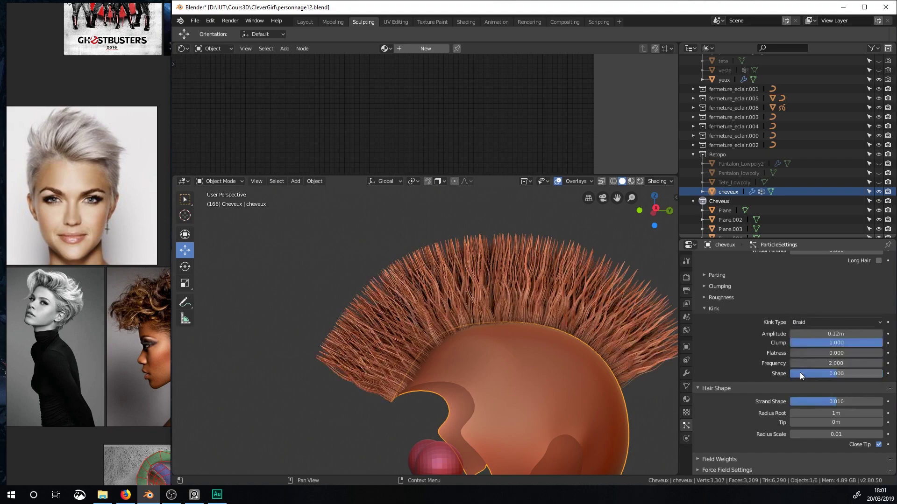
left_click(827, 324)
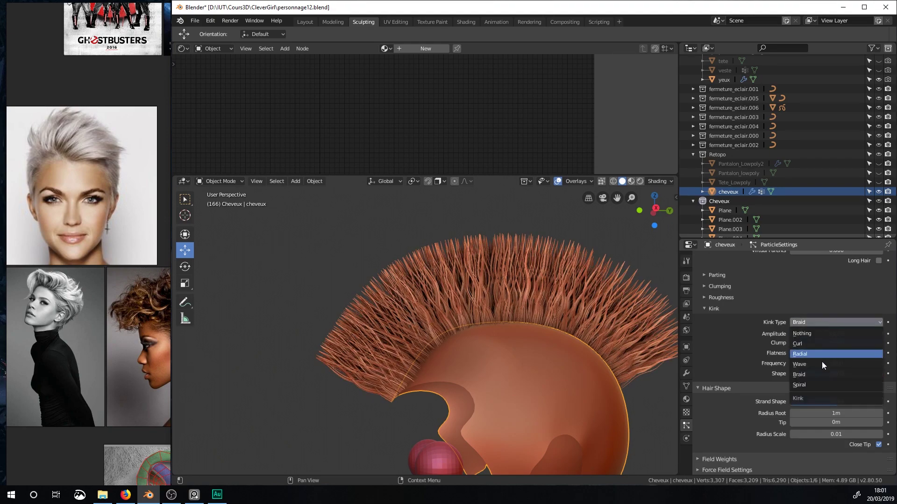
left_click(805, 384)
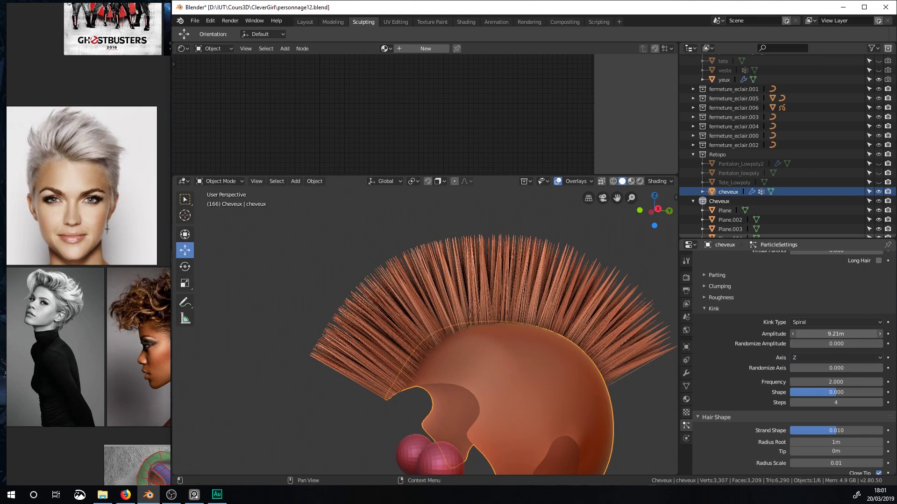
Reset the Clump and Parting of the child hairs to their default values.
left_click(717, 275)
left_click_drag(794, 288, 882, 289)
left_click(720, 324)
left_click_drag(824, 347, 839, 347)
right_click(834, 348)
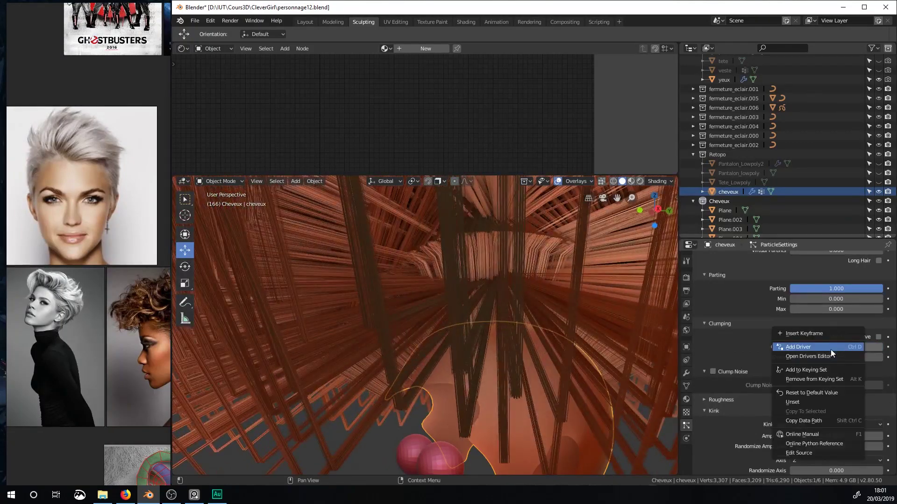
left_click(812, 392)
right_click(817, 288)
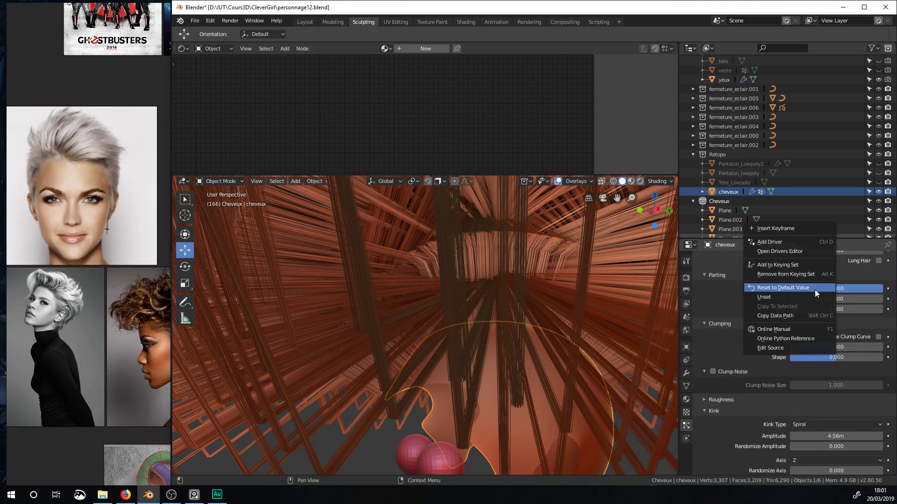
left_click(814, 292)
Adjust the kink Amplitude of the child hairs down to -0.04 m.
middle_click_drag(607, 313, 602, 282)
scroll(826, 399, "down", 3)
left_click_drag(842, 382, 811, 374)
middle_click_drag(594, 343, 494, 366)
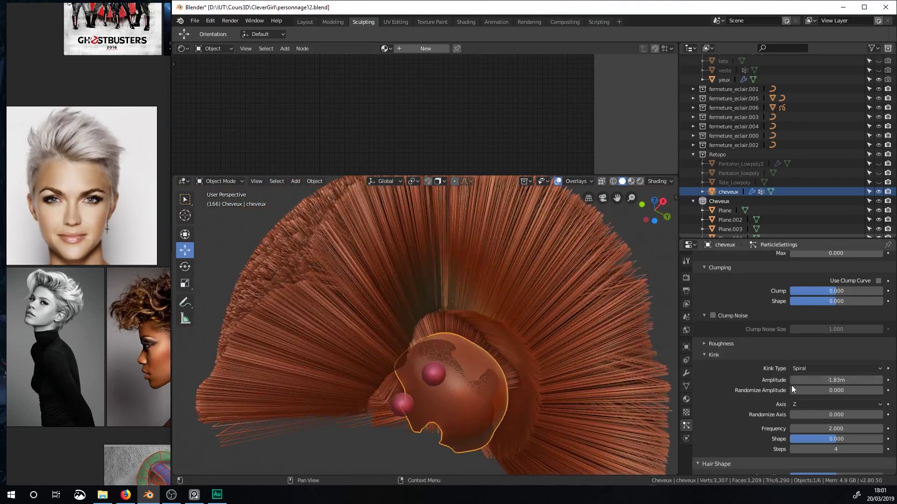
left_click_drag(796, 380, 825, 377)
Set the Kink Type of the child hairs to Wave and inspect the crest up close.
left_click(823, 368)
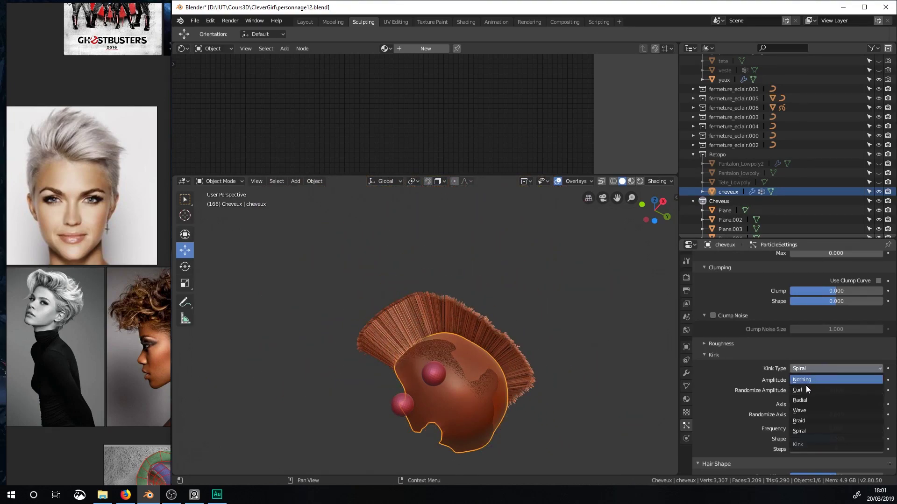
left_click(803, 408)
scroll(453, 329, "up", 4)
middle_click_drag(453, 329, 379, 321)
scroll(487, 373, "down", 4)
middle_click_drag(427, 296, 263, 213)
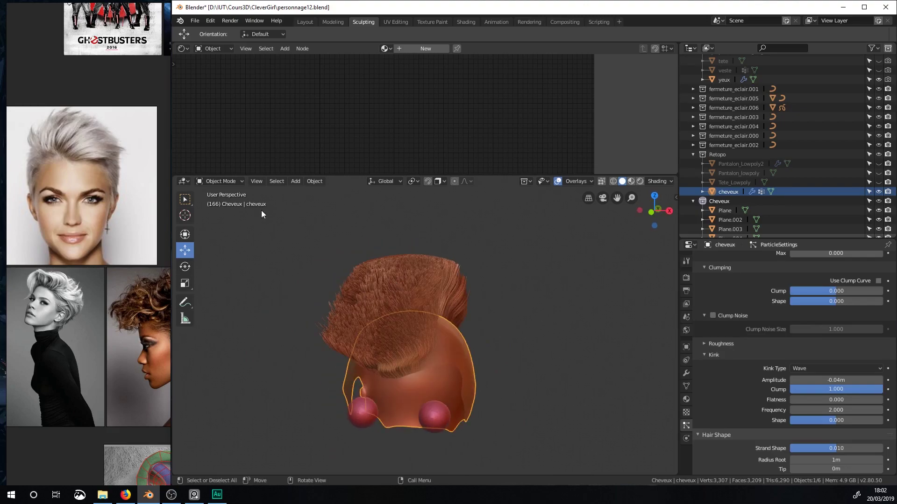
Switch the hair object to Particle Edit mode and set the brush radius to about 65 px.
left_click(220, 182)
left_click(220, 255)
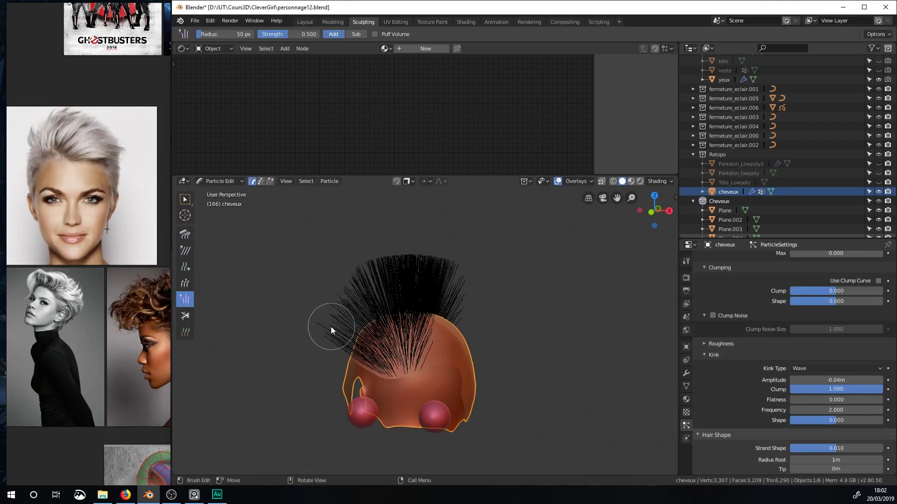
key("f")
left_click(333, 320)
middle_click_drag(328, 321, 331, 329)
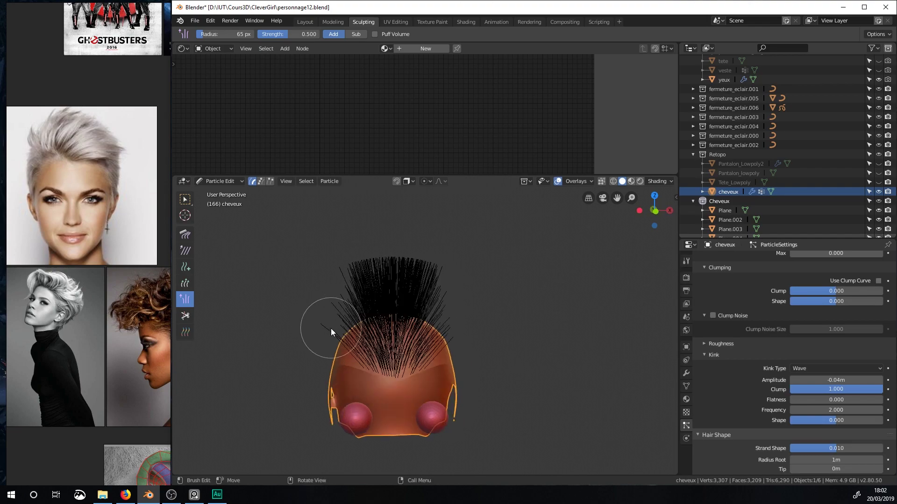
Comb the crest hairs over to one side of the head with a Comb brush of about 68 px radius.
left_click(185, 234)
left_click_drag(348, 313, 421, 332)
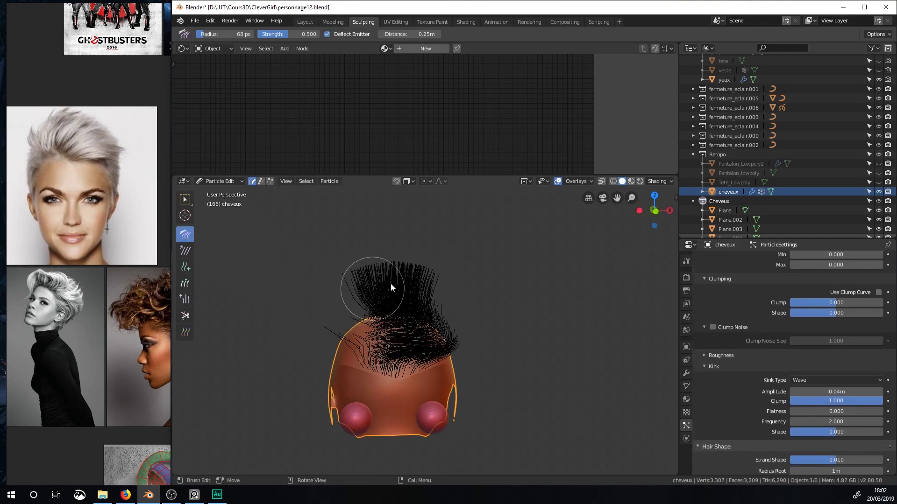
left_click_drag(387, 283, 470, 305)
left_click_drag(348, 282, 438, 287)
middle_click_drag(442, 293, 454, 321)
left_click_drag(360, 275, 421, 276)
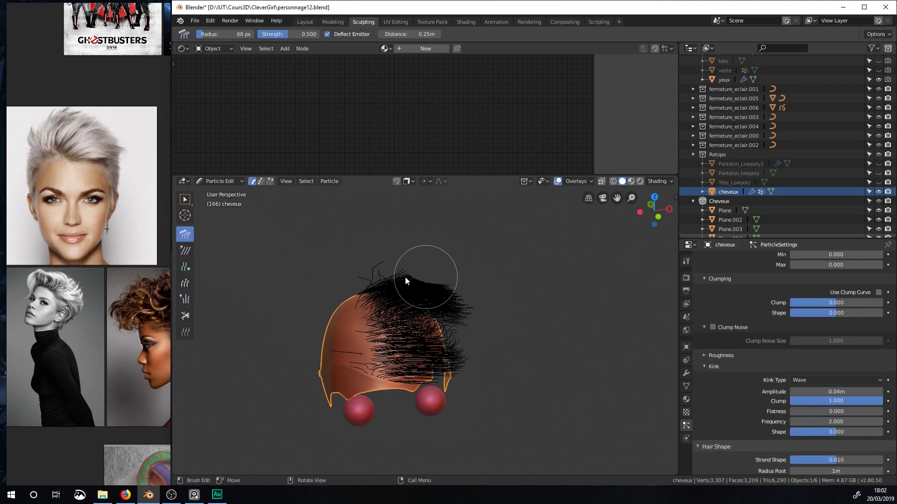
left_click_drag(364, 282, 448, 273)
mouse_move(448, 273)
middle_mouse_down()
mouse_move(444, 265)
mouse_move(401, 357)
mouse_move(476, 334)
middle_mouse_up()
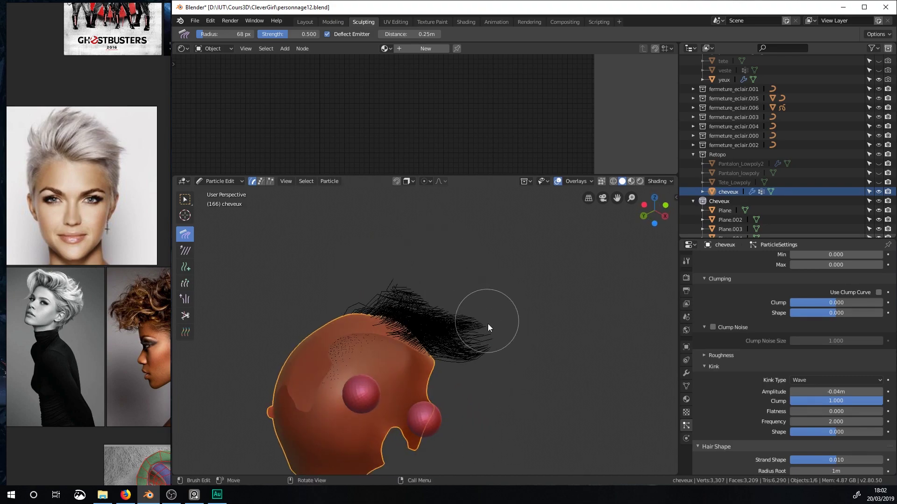
middle_click_drag(430, 290, 314, 344)
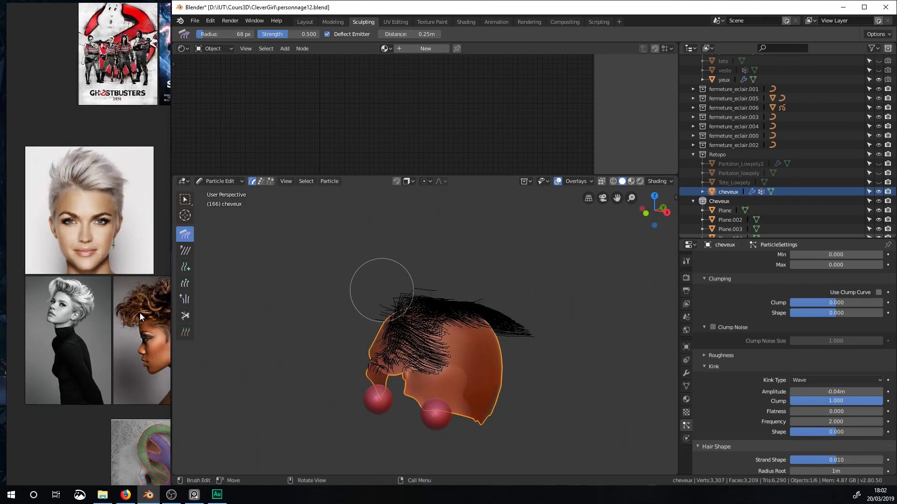
Delete the existing crest particle system from the cheveux object.
scroll(131, 228, "up", 2)
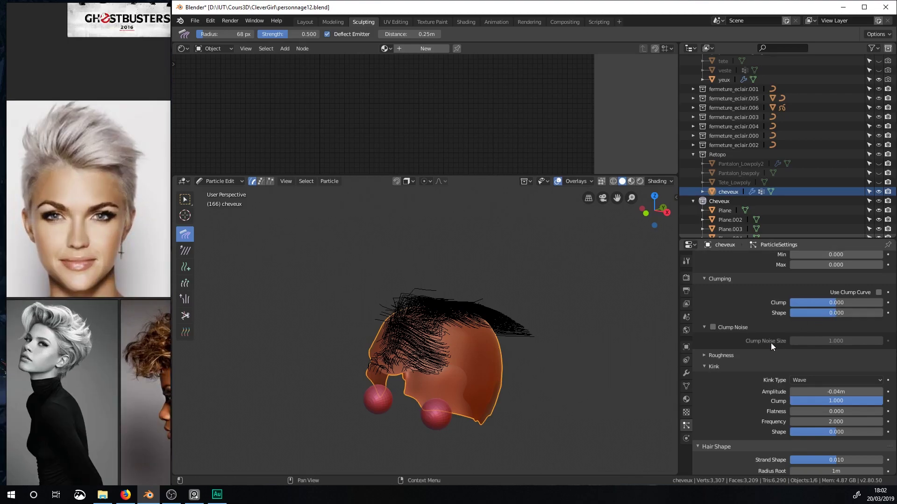
left_click(686, 374)
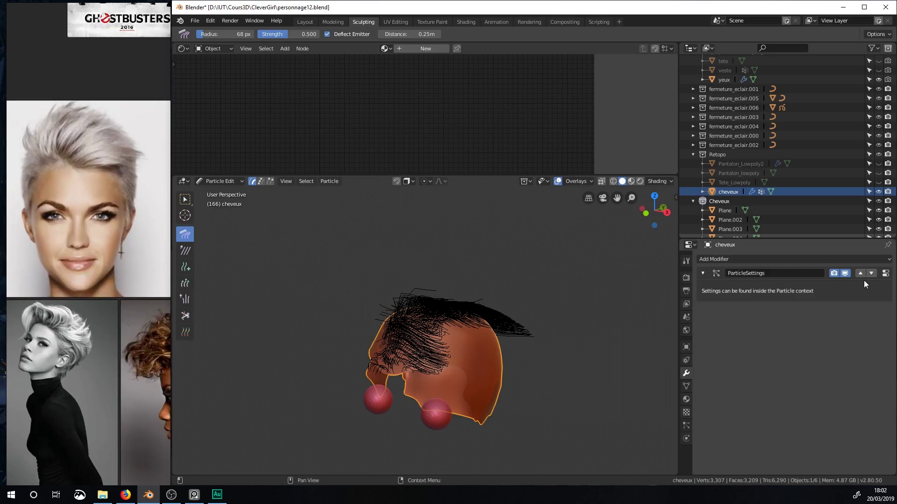
left_click(686, 425)
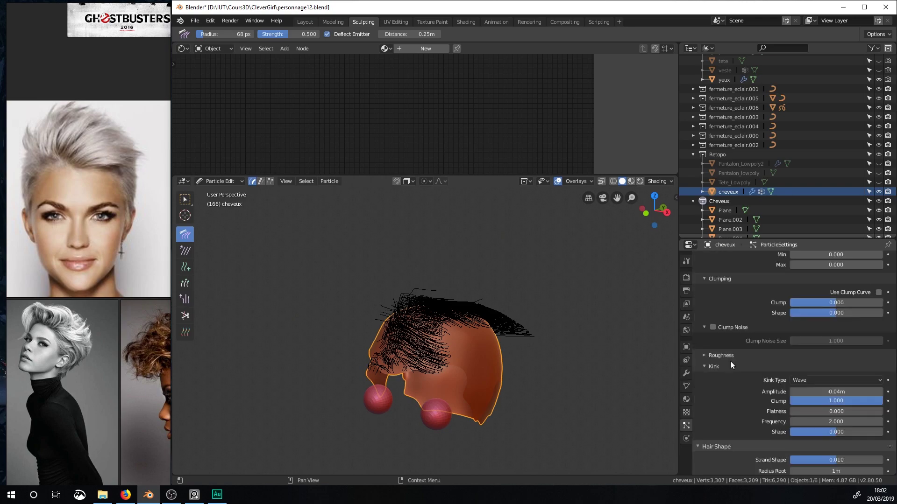
scroll(835, 303, "up", 15)
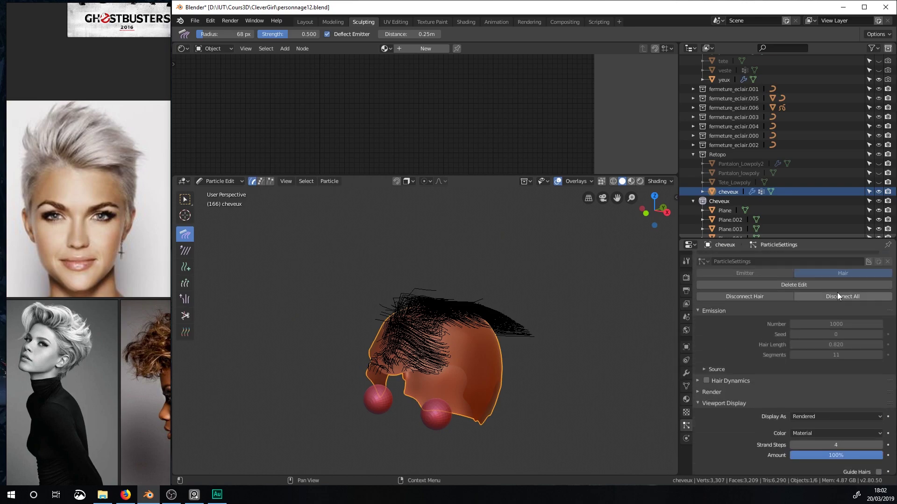
left_click(887, 270)
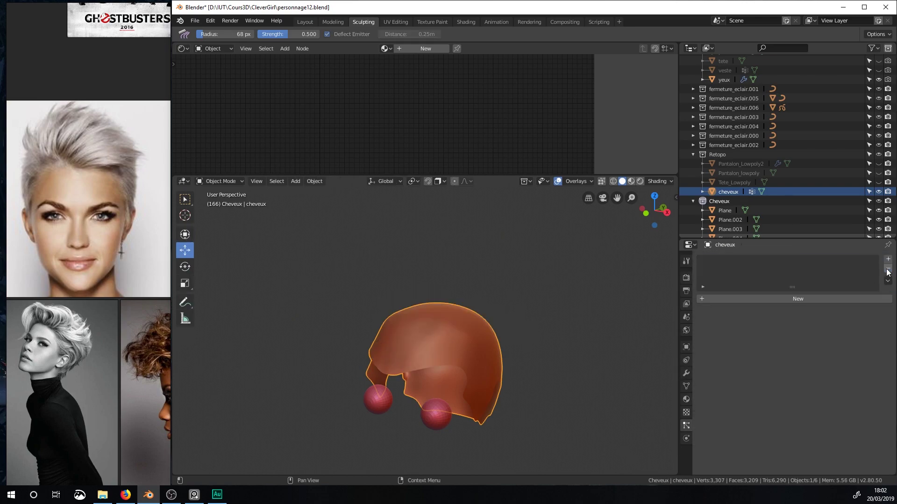
Add a new particle system to the cheveux object, set it to Hair and reduce its Hair Length to 0.010.
left_click(888, 260)
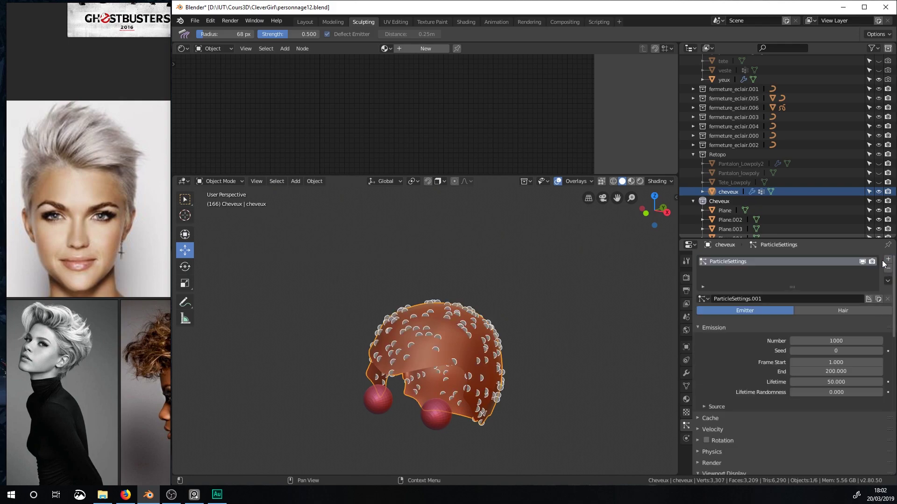
left_click(836, 311)
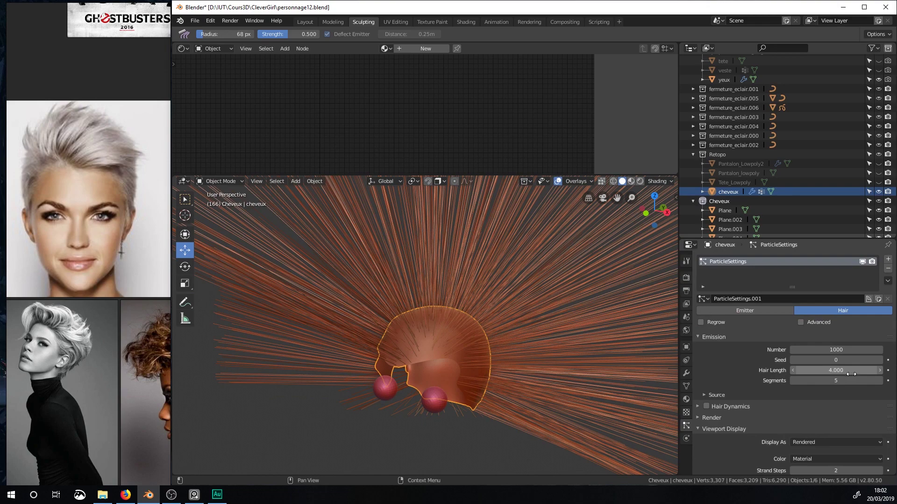
left_click_drag(836, 371, 777, 370)
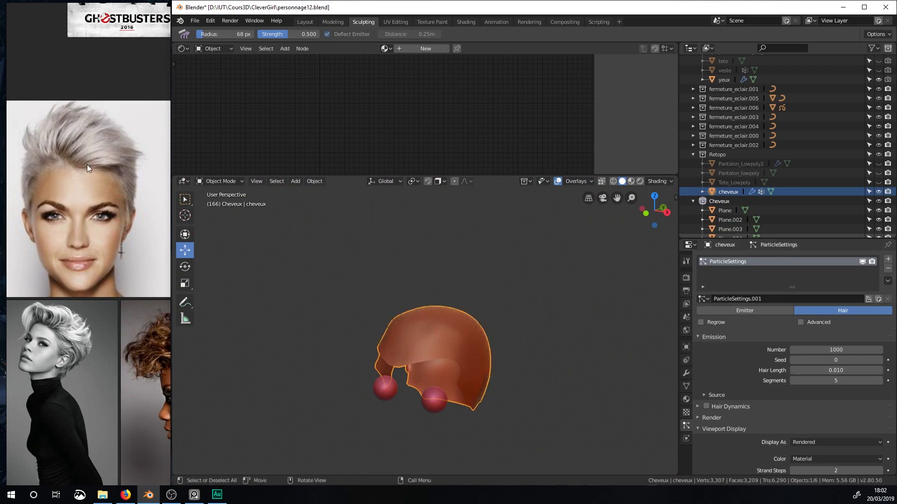
Raise the Hair Length to 0.110 so short hairs stand out over the scalp cap.
middle_click_drag(68, 174, 66, 192)
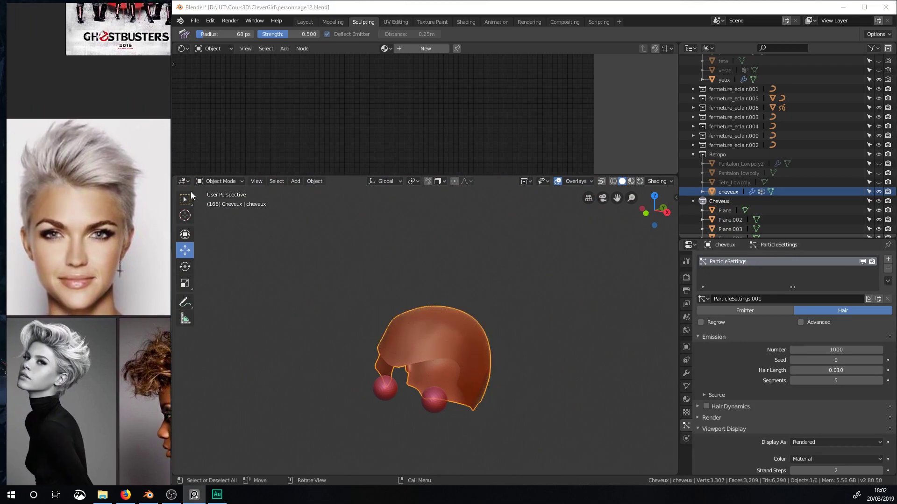
middle_click_drag(446, 318, 408, 312)
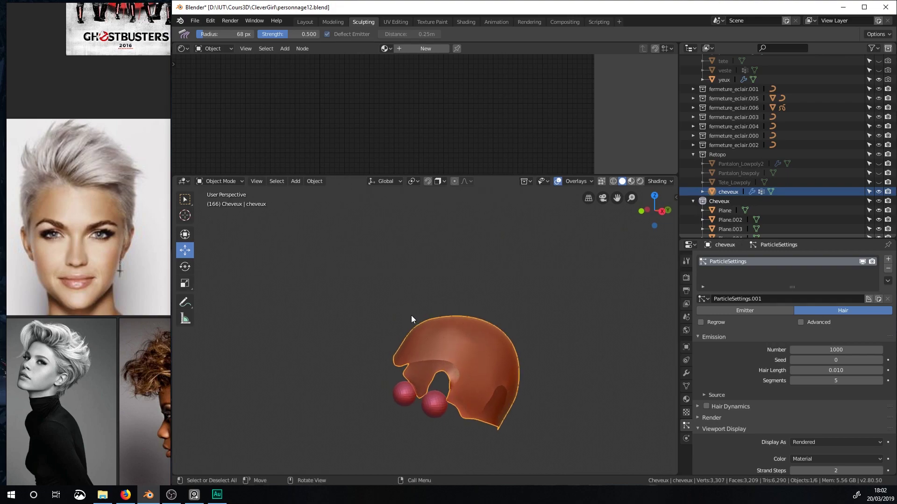
scroll(466, 354, "up", 5)
middle_click_drag(485, 360, 419, 257, "shift")
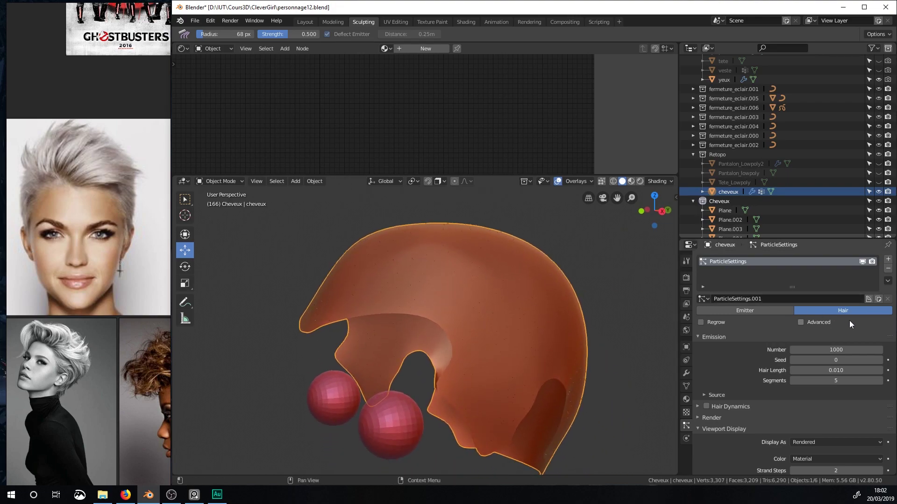
double_click(833, 371)
key("BackSpace")
key("BackSpace")
type("1")
key("Return")
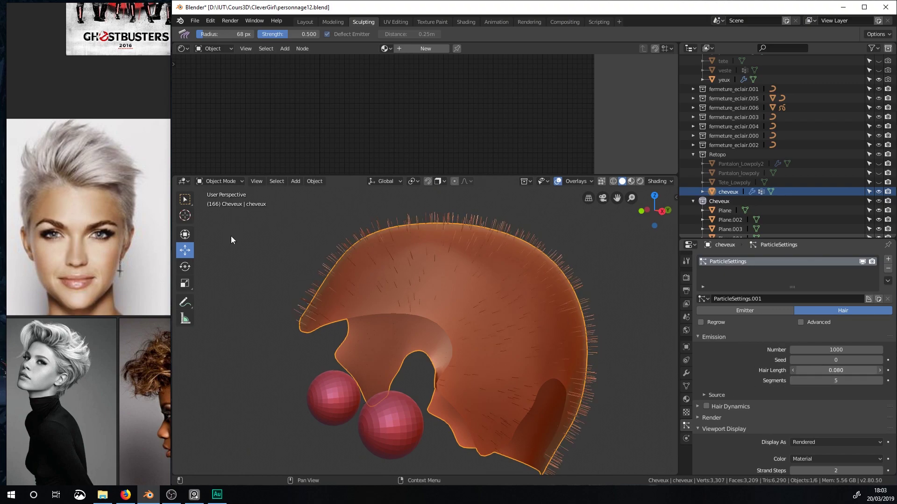
left_click(829, 370)
left_click_drag(829, 371, 848, 370)
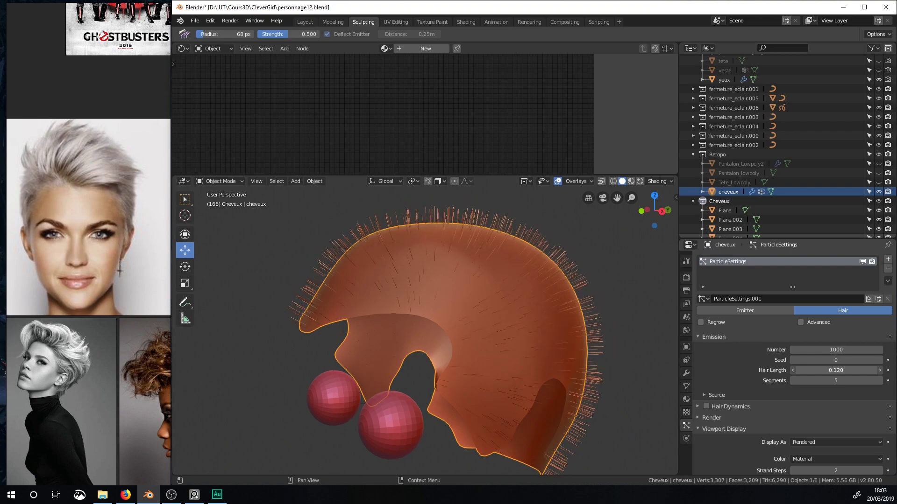
Switch cheveux to Particle Edit mode and comb the short hairs flat from the forehead toward the back and down the sides.
left_click(217, 184)
left_click(220, 249)
scroll(460, 308, "down", 2)
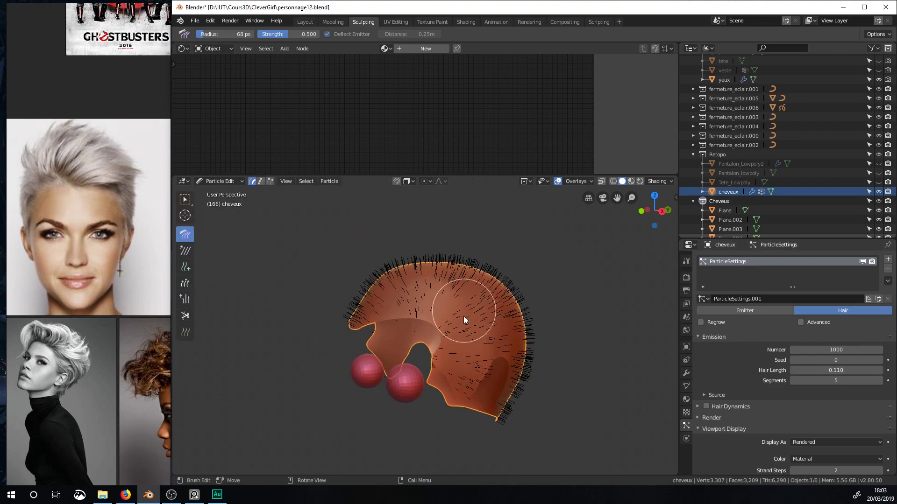
mouse_move(351, 316)
left_mouse_down()
mouse_move(416, 284)
mouse_move(500, 277)
left_mouse_up()
middle_click_drag(500, 277, 440, 281)
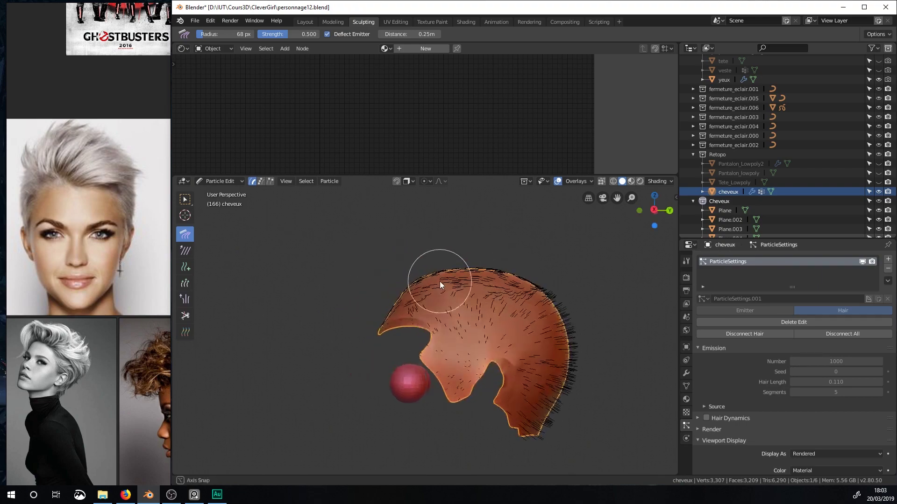
left_click_drag(515, 334, 475, 260)
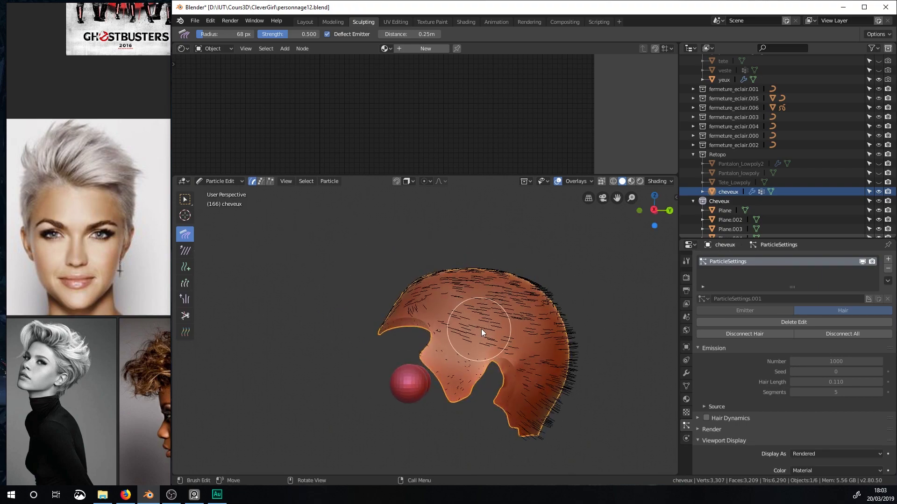
mouse_move(528, 292)
left_mouse_down()
mouse_move(561, 309)
mouse_move(576, 363)
mouse_move(545, 409)
mouse_move(476, 321)
left_mouse_up()
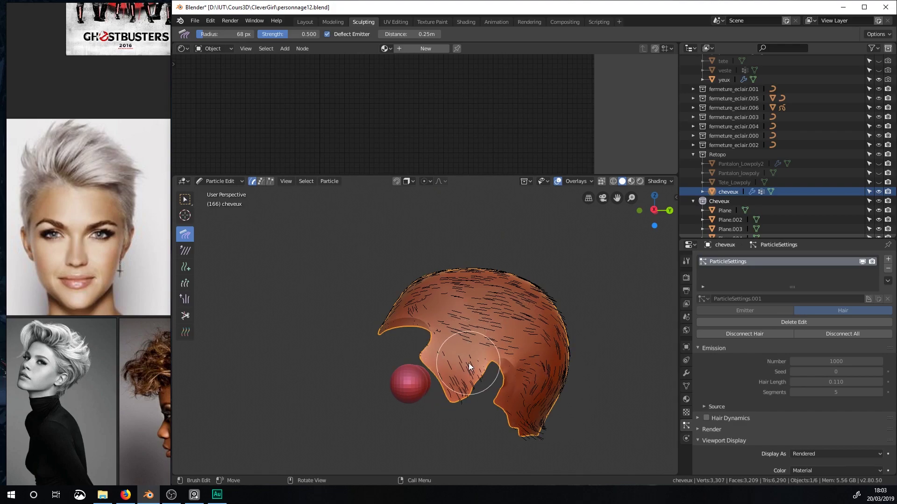
mouse_move(542, 449)
middle_mouse_down()
mouse_move(510, 412)
mouse_move(483, 405)
middle_mouse_up()
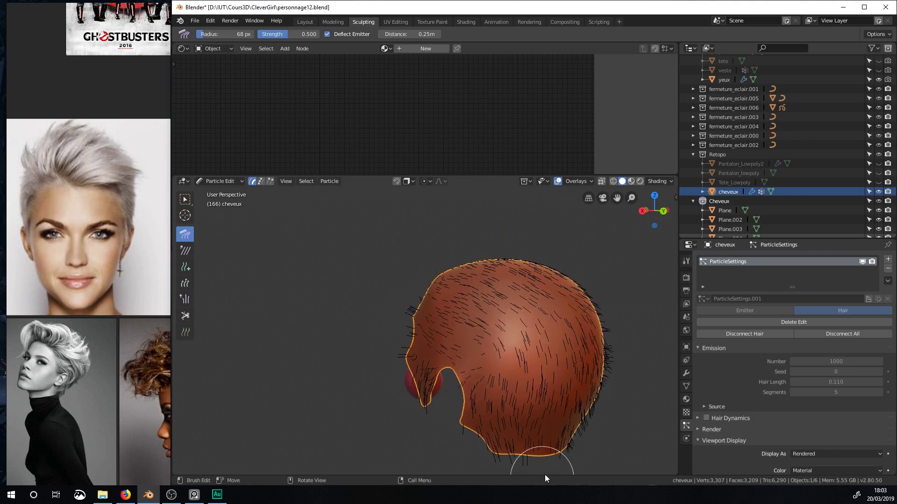
mouse_move(579, 411)
middle_mouse_down()
mouse_move(553, 319)
mouse_move(422, 304)
middle_mouse_up()
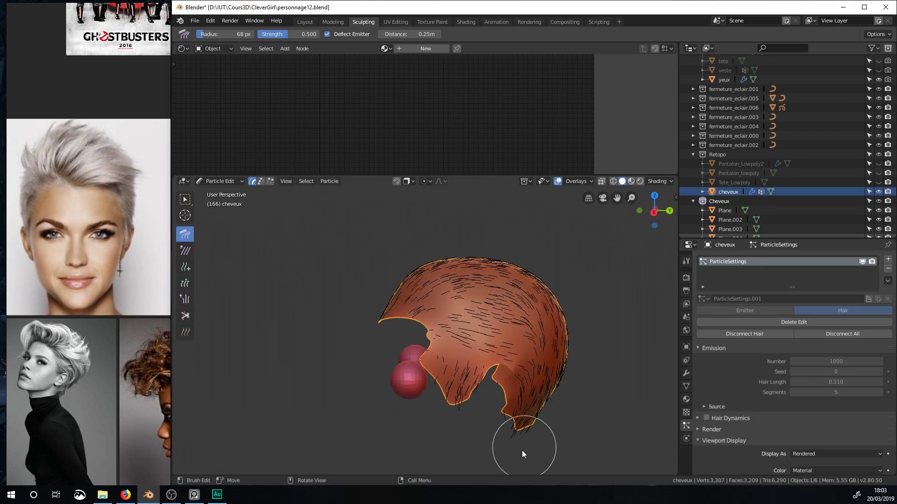
middle_click_drag(551, 357, 599, 356)
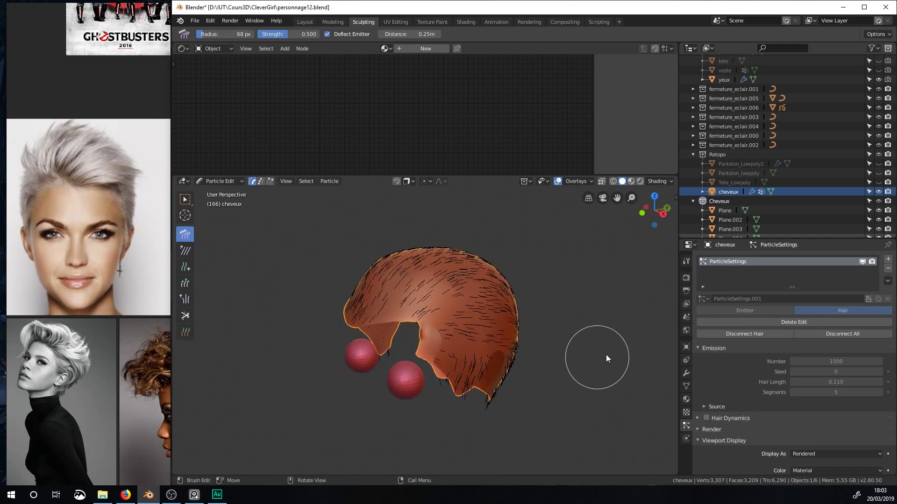
Set the hair system's Children to Interpolated.
left_click(686, 374)
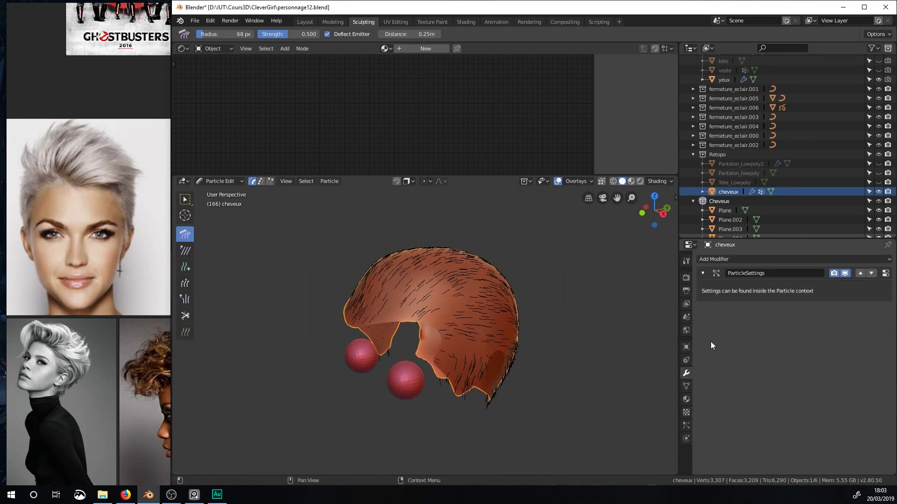
left_click(686, 425)
scroll(730, 384, "down", 15)
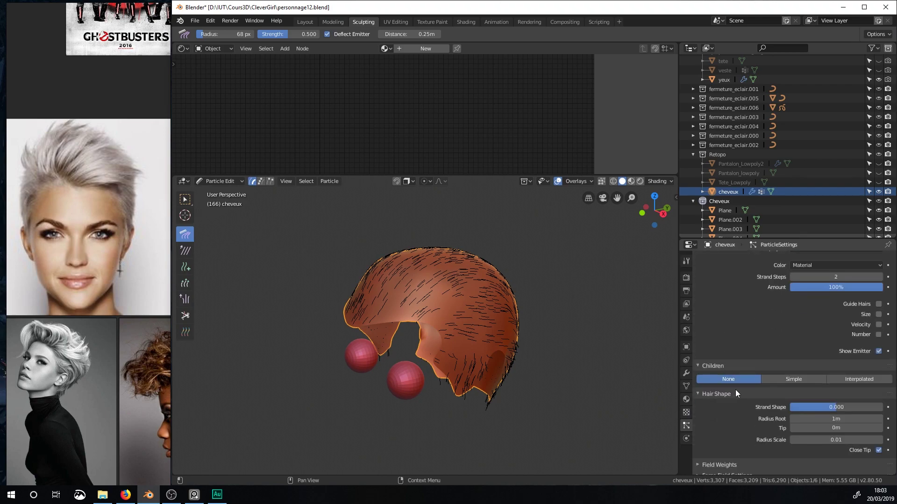
left_click(847, 286)
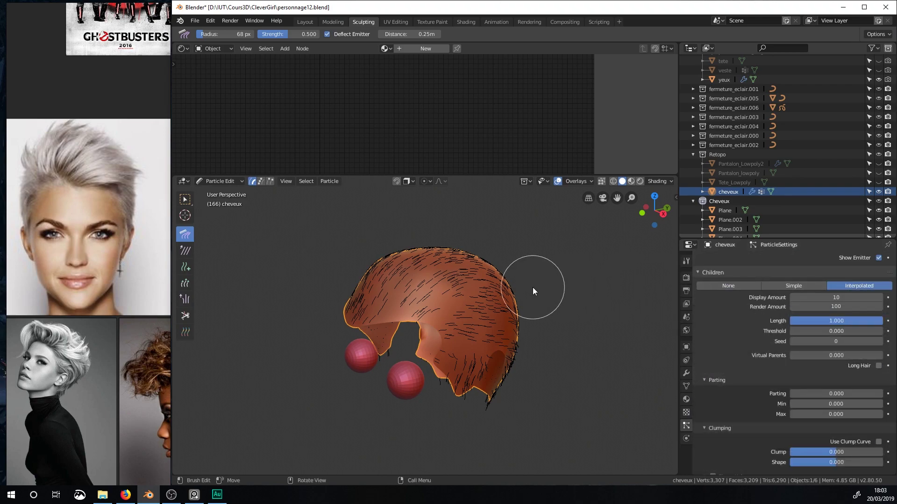
left_click(220, 181)
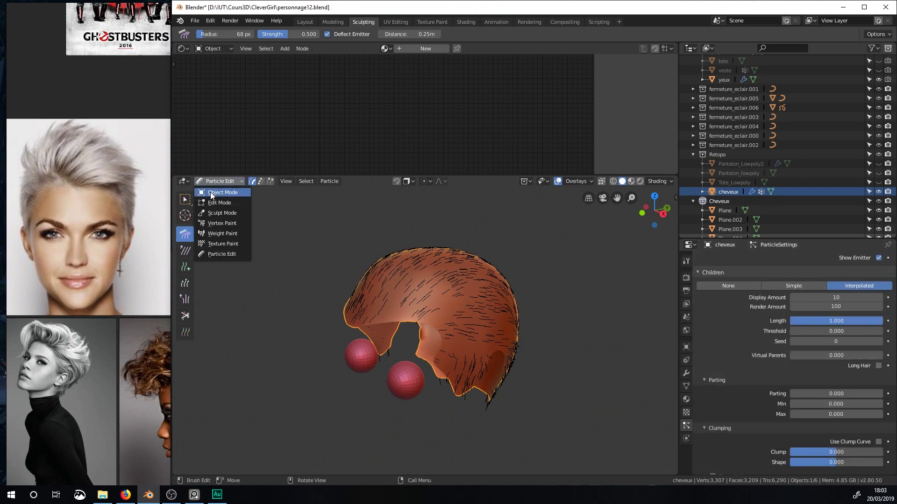
left_click(214, 181)
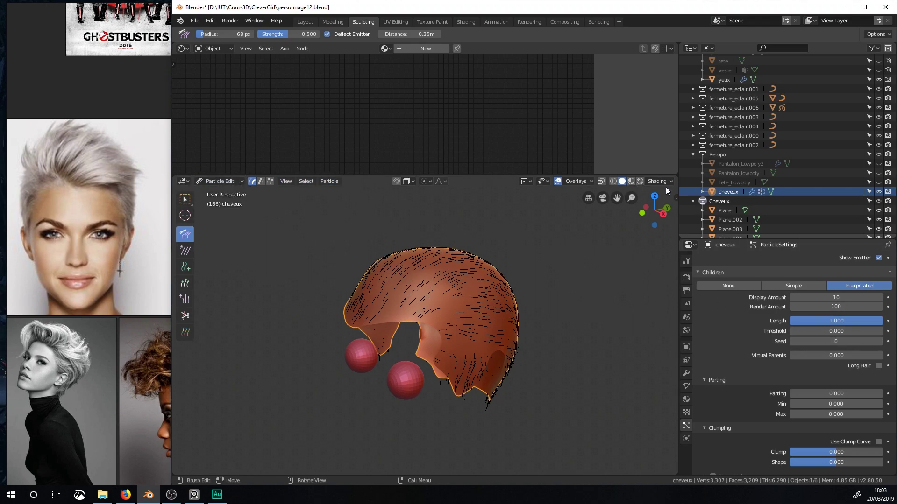
left_click(291, 181)
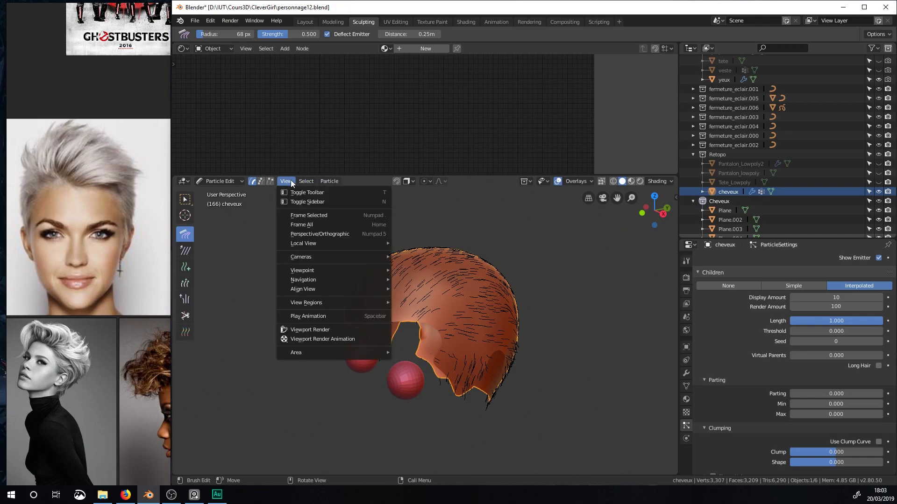
left_click(222, 181)
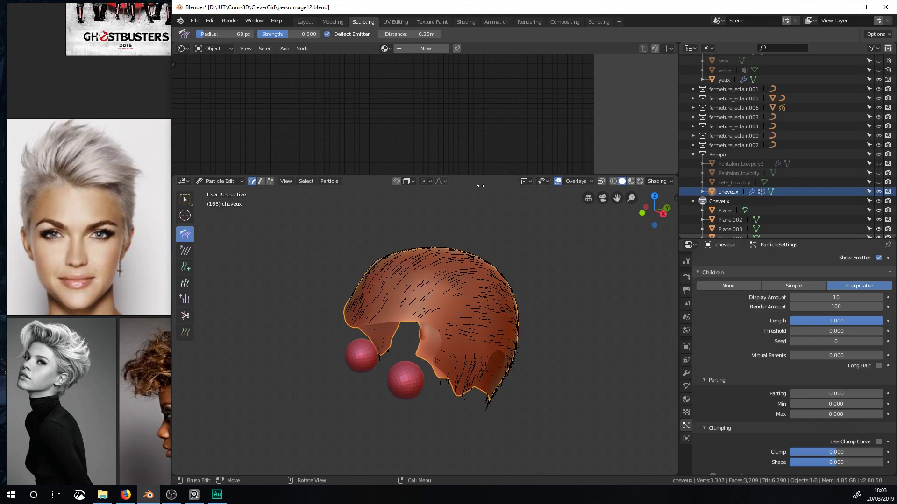
left_click(571, 182)
left_click(579, 183)
left_click(329, 182)
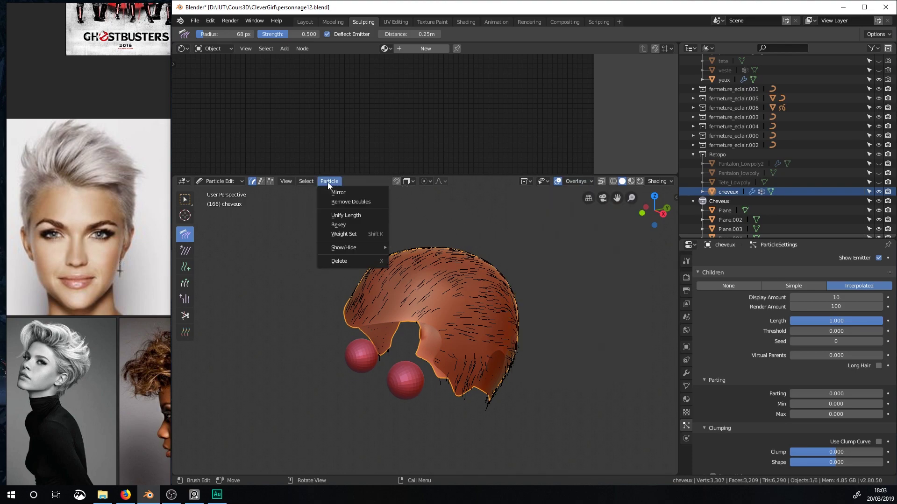
mouse_move(350, 250)
mouse_move(286, 181)
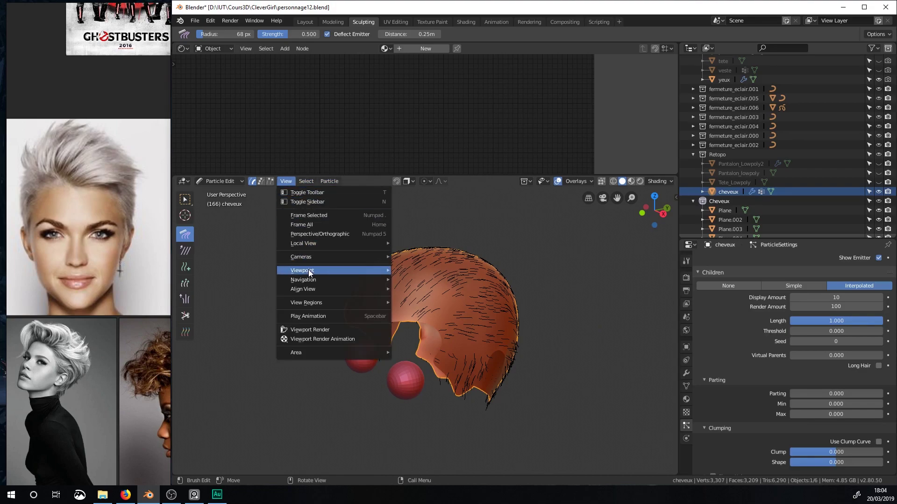
mouse_move(304, 256)
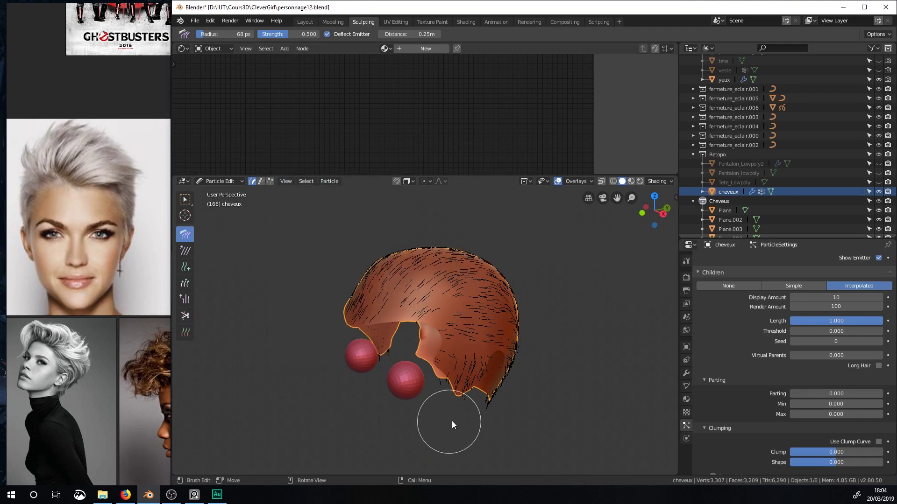
Return cheveux to Object Mode and view the child hairs from the other side of the head.
left_click(215, 181)
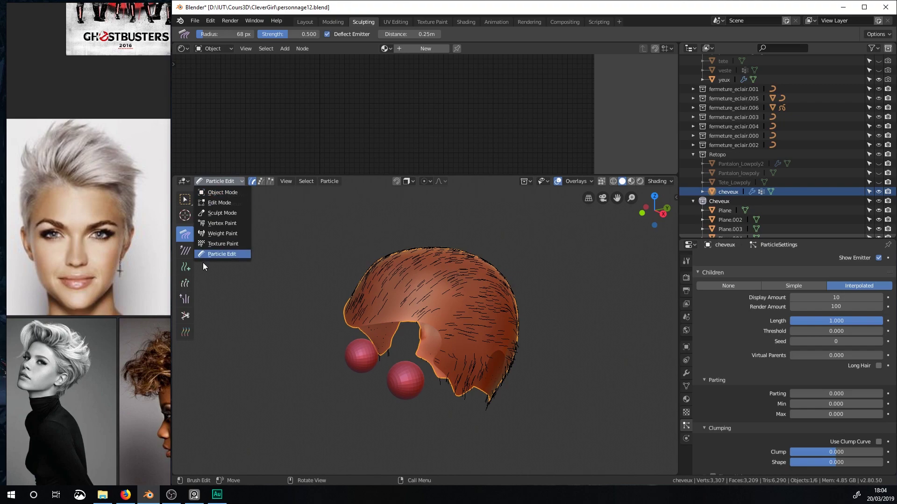
key("Return")
middle_click_drag(461, 287, 220, 265)
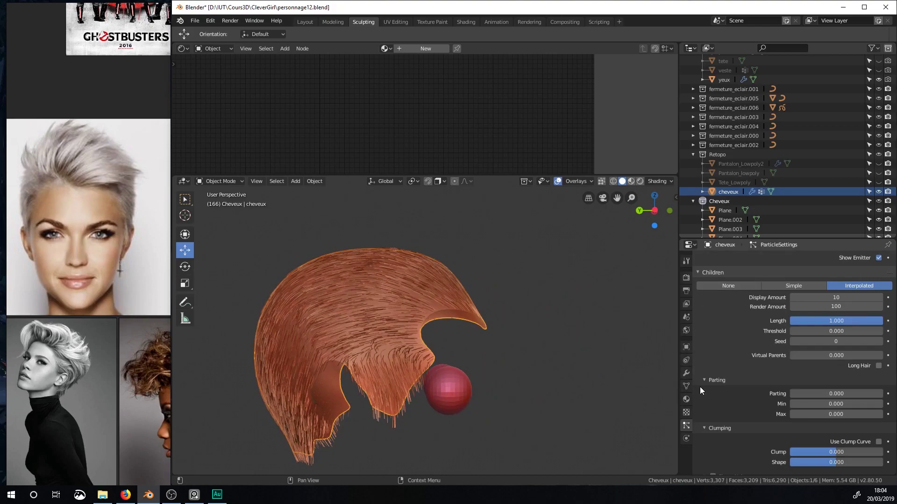
Turn off Show Emitter in the hair system's viewport display and inspect the hairs without the scalp mesh.
scroll(784, 372, "up", 3)
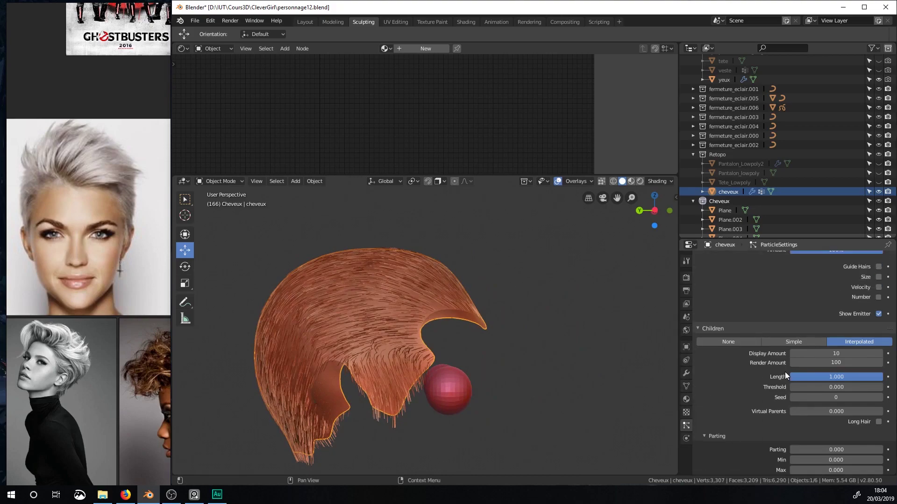
scroll(827, 391, "up", 4)
scroll(827, 391, "up", 2)
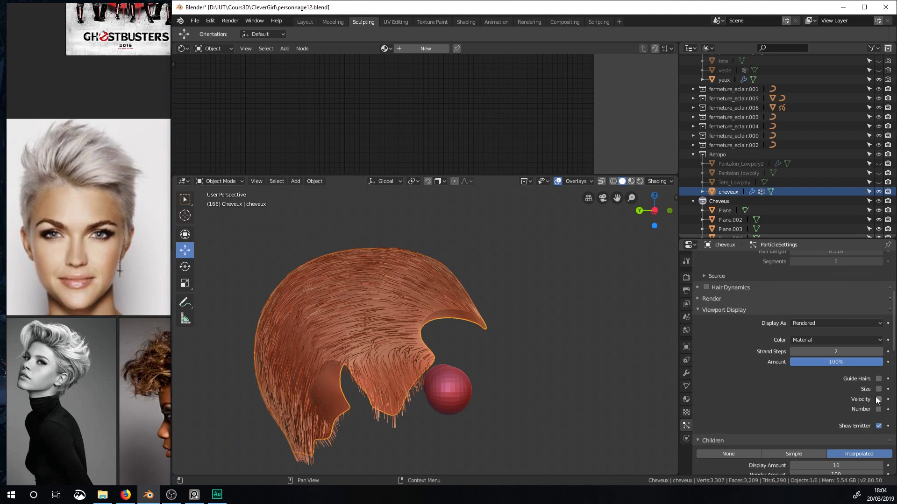
left_click(878, 425)
middle_click_drag(360, 308, 462, 324)
scroll(484, 290, "down", 3)
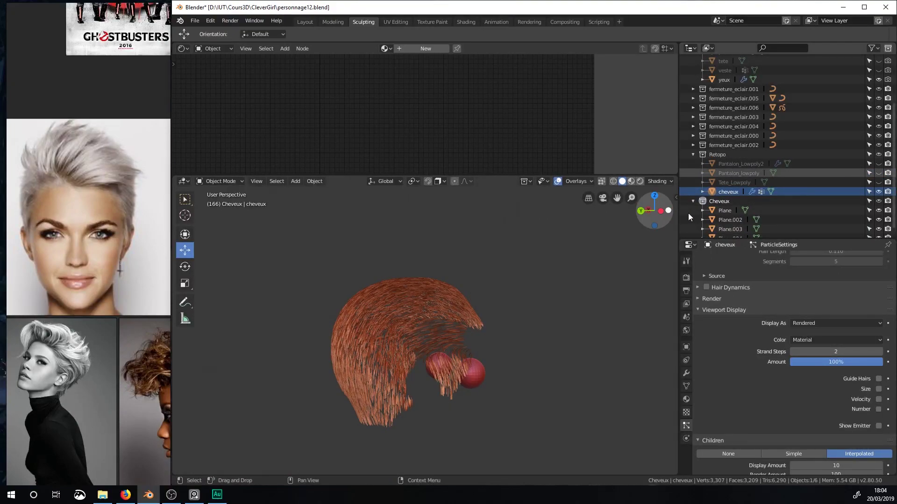
Unhide the Tete_Lowpoly head mesh and view the hair against it from the side.
scroll(814, 112, "up", 4)
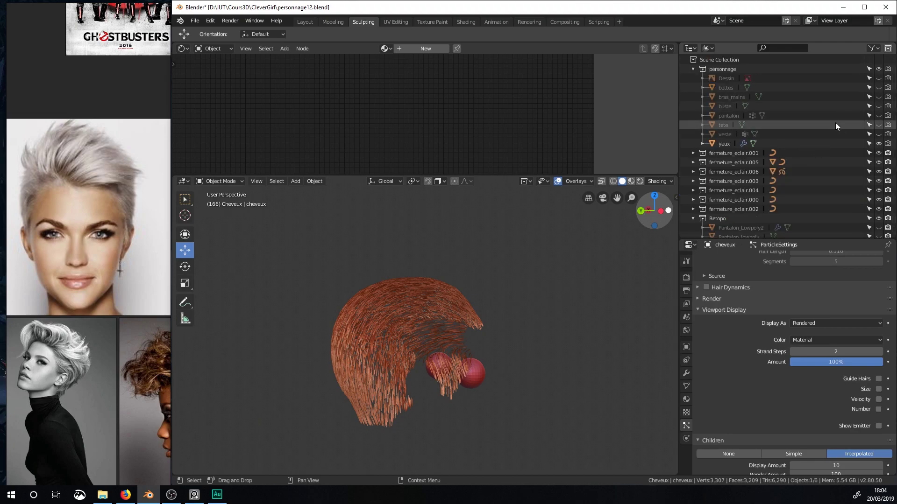
scroll(803, 187, "down", 4)
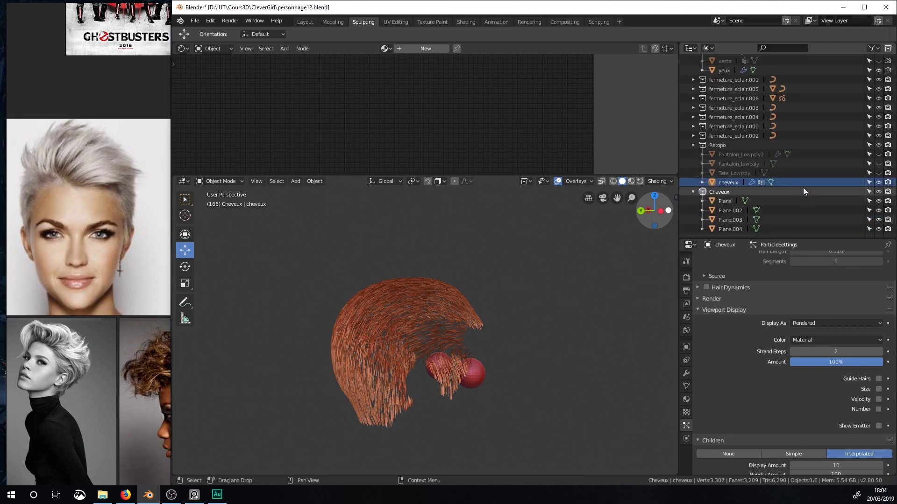
left_click(878, 173)
middle_click_drag(644, 262, 579, 248)
scroll(369, 311, "up", 2)
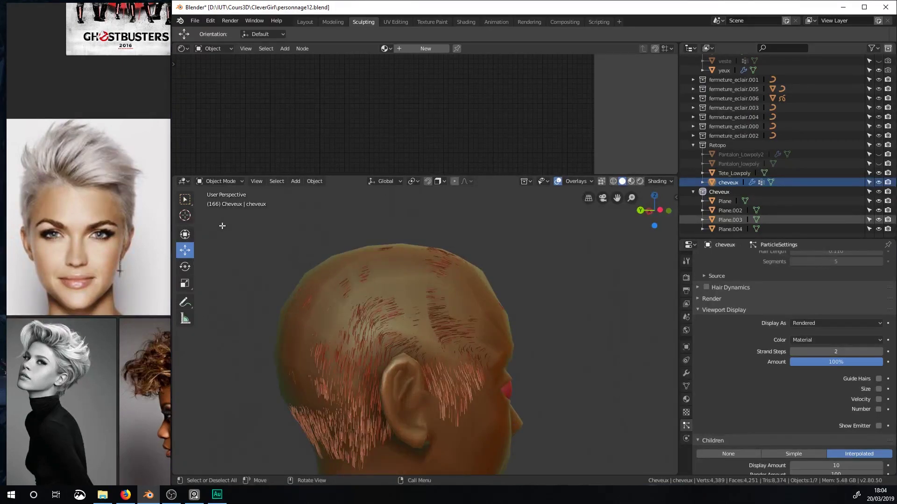
Switch cheveux to Particle Edit mode and comb the hairs on the back and sides of the head.
left_click(229, 182)
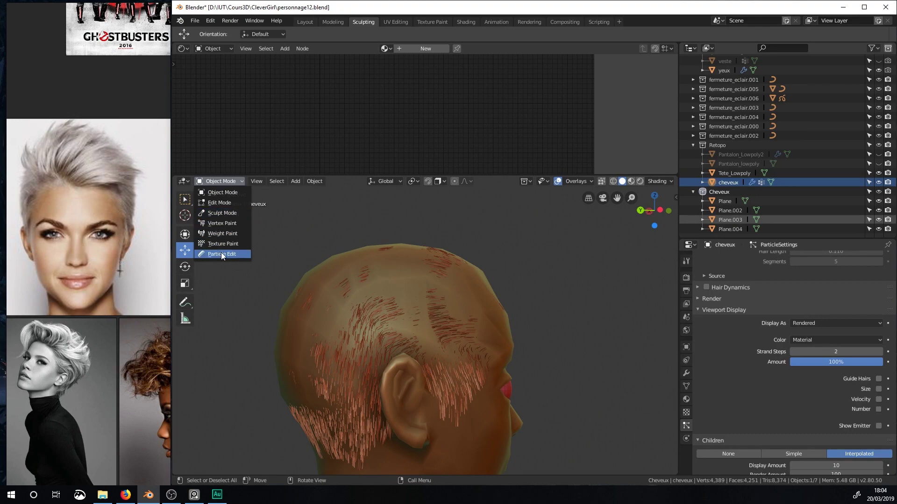
left_click(221, 254)
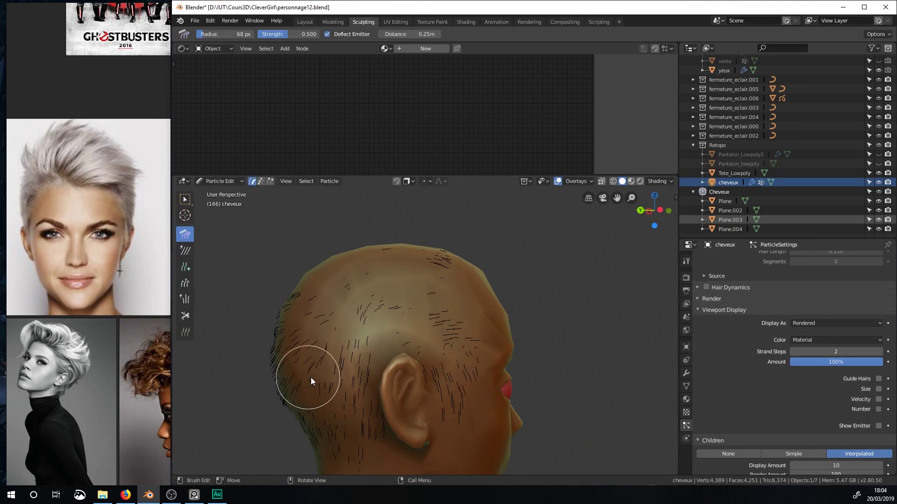
middle_click_drag(336, 389, 445, 321)
mouse_move(445, 322)
left_mouse_down()
mouse_move(422, 284)
mouse_move(439, 293)
mouse_move(480, 280)
mouse_move(505, 288)
left_mouse_up()
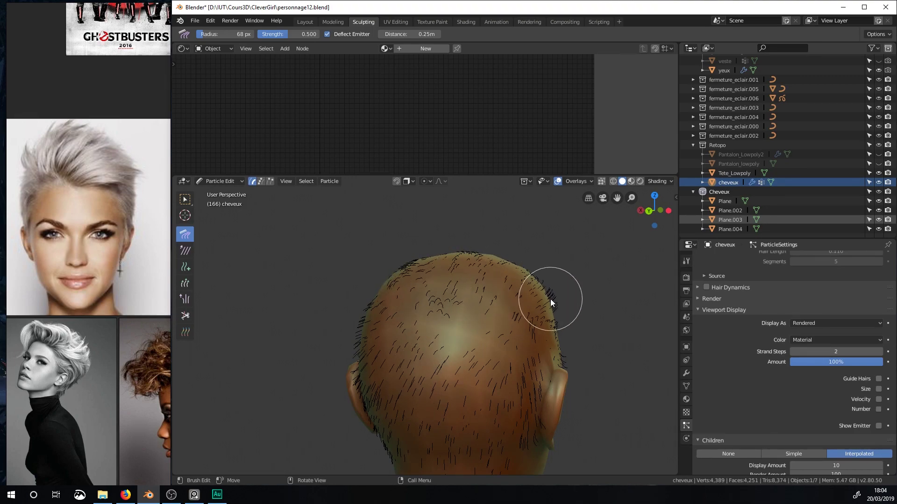
mouse_move(483, 318)
middle_mouse_down()
mouse_move(368, 354)
mouse_move(337, 308)
middle_mouse_up()
mouse_move(338, 308)
left_mouse_down()
mouse_move(435, 302)
mouse_move(427, 310)
left_mouse_up()
mouse_move(428, 331)
middle_mouse_down()
mouse_move(440, 317)
mouse_move(396, 304)
middle_mouse_up()
mouse_move(318, 331)
left_mouse_down()
mouse_move(273, 325)
mouse_move(390, 341)
left_mouse_up()
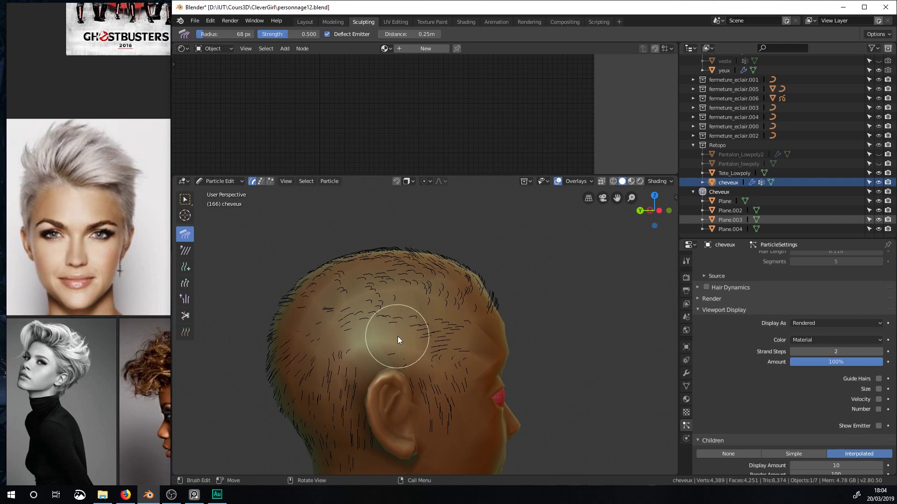
middle_click_drag(397, 336, 501, 331)
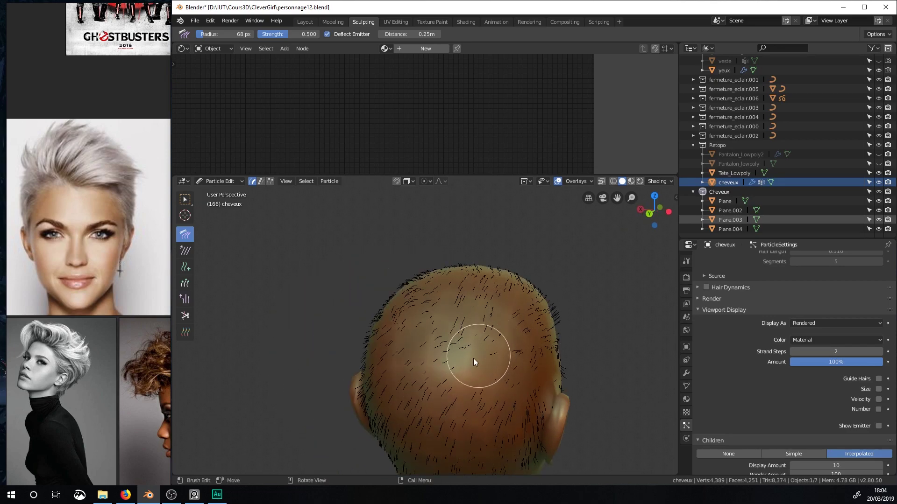
Set the Display Amount of the interpolated children to 30.
mouse_move(475, 371)
middle_mouse_down()
mouse_move(342, 376)
mouse_move(288, 369)
mouse_move(312, 368)
middle_mouse_up()
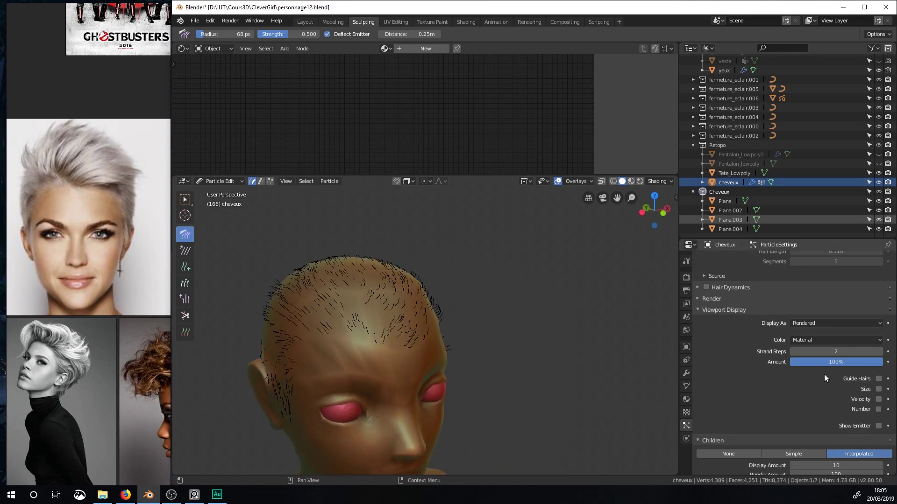
scroll(705, 363, "down", 3)
scroll(762, 393, "down", 3)
scroll(794, 392, "down", 3)
left_click(840, 336)
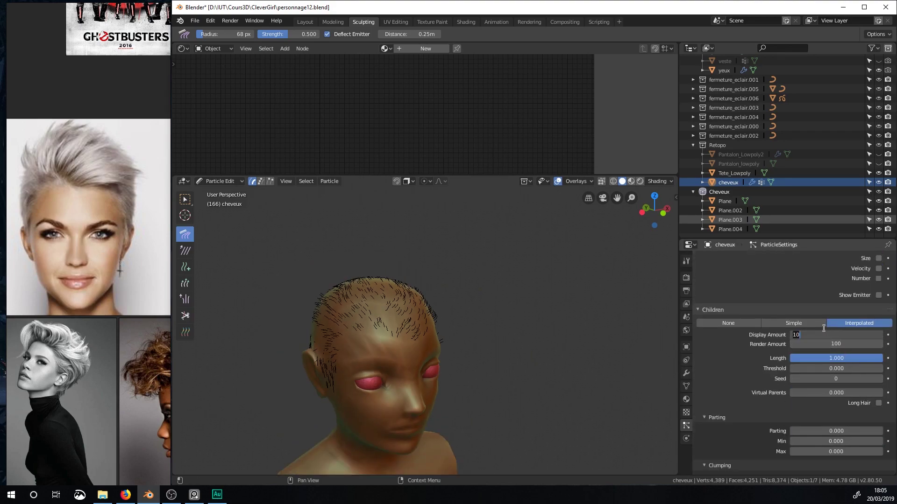
type("30")
key("Return")
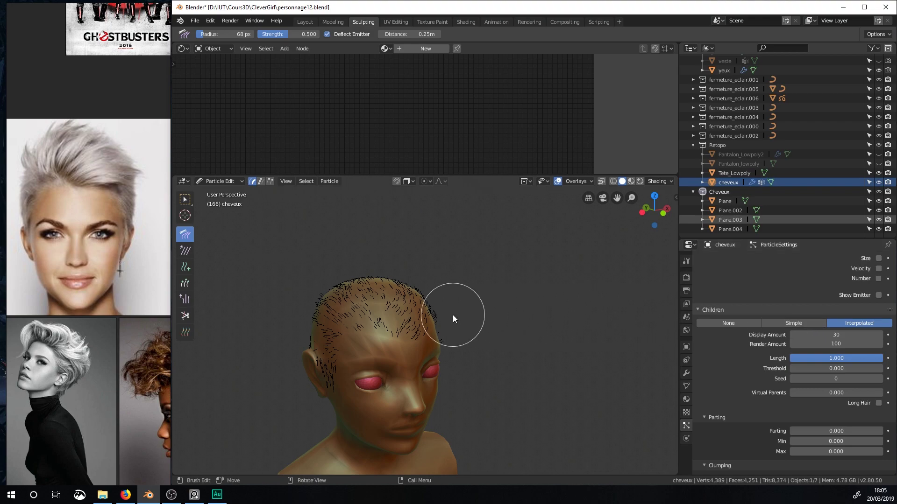
Return cheveux to Object Mode and inspect the denser child hairs around the head and from the front.
left_click(223, 182)
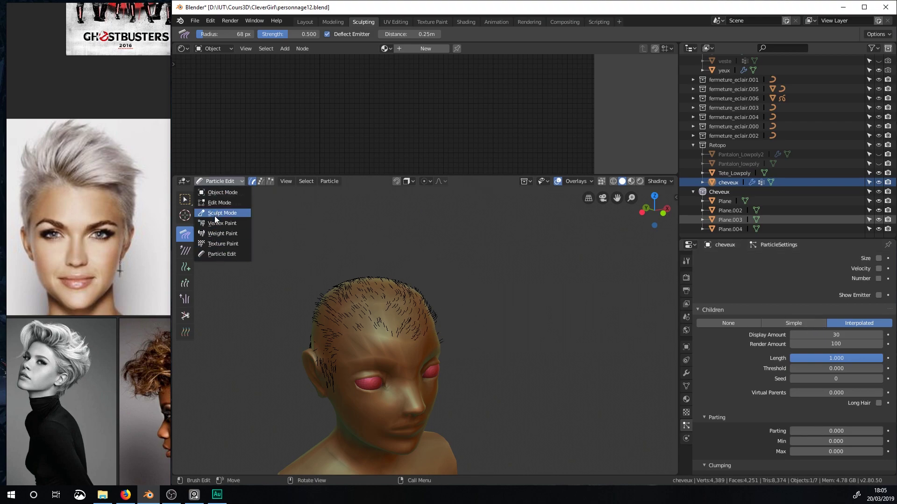
left_click(219, 193)
middle_click_drag(307, 282, 628, 271)
middle_click_drag(284, 240, 414, 327)
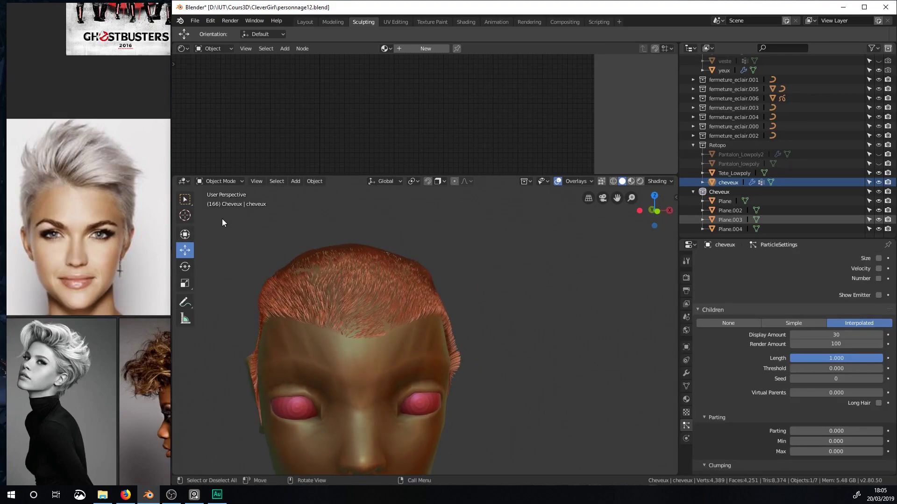
Switch cheveux back to Particle Edit mode and comb the hairs at the front of the scalp down toward the forehead.
left_click(220, 180)
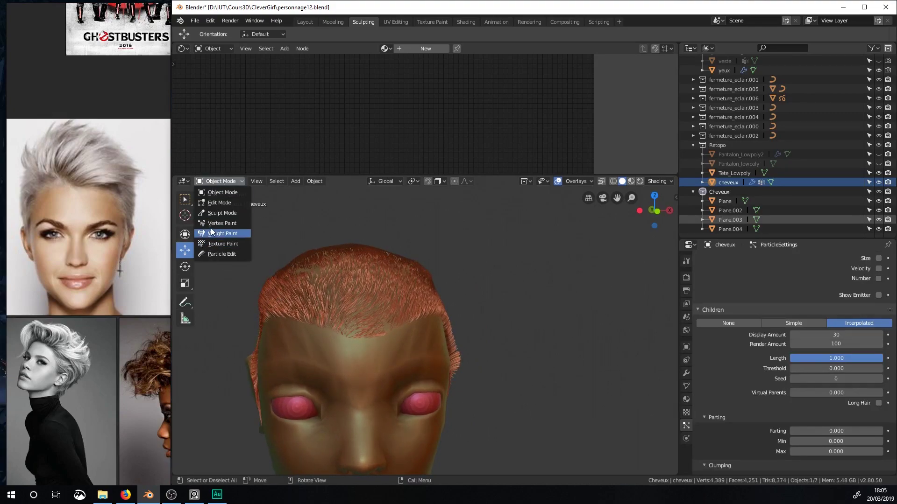
left_click(211, 253)
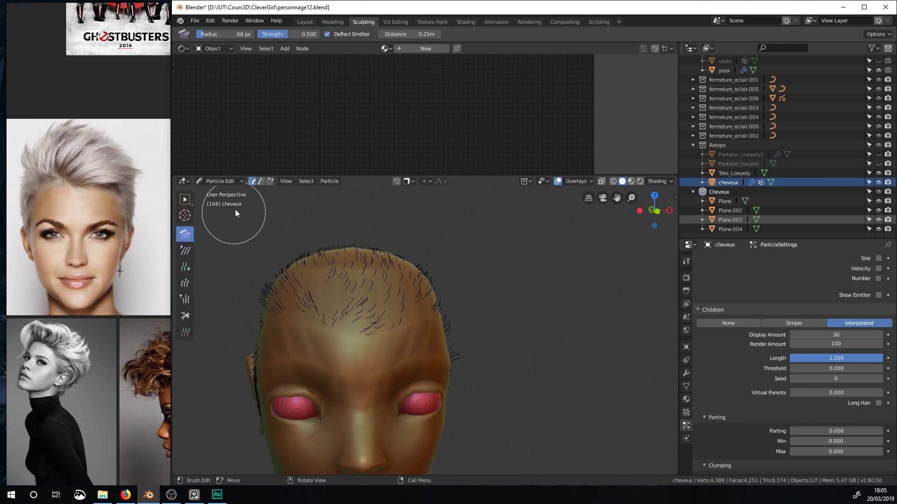
left_click_drag(303, 277, 298, 326)
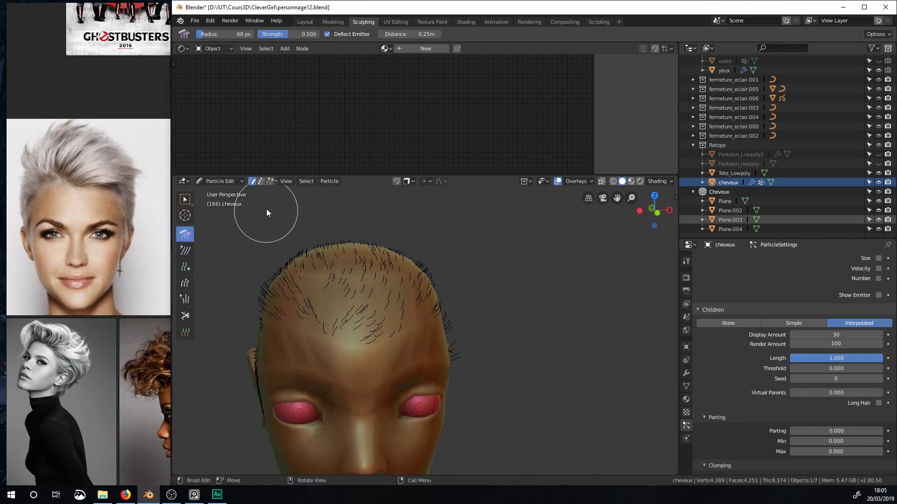
Turn on Children in the particle editing viewport display options so the child hairs show while grooming.
left_click(283, 180)
left_click(546, 183)
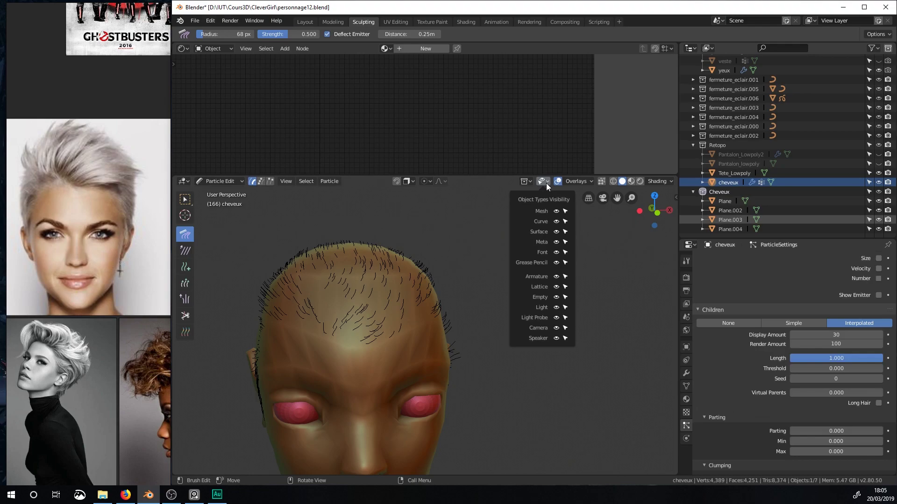
mouse_move(527, 182)
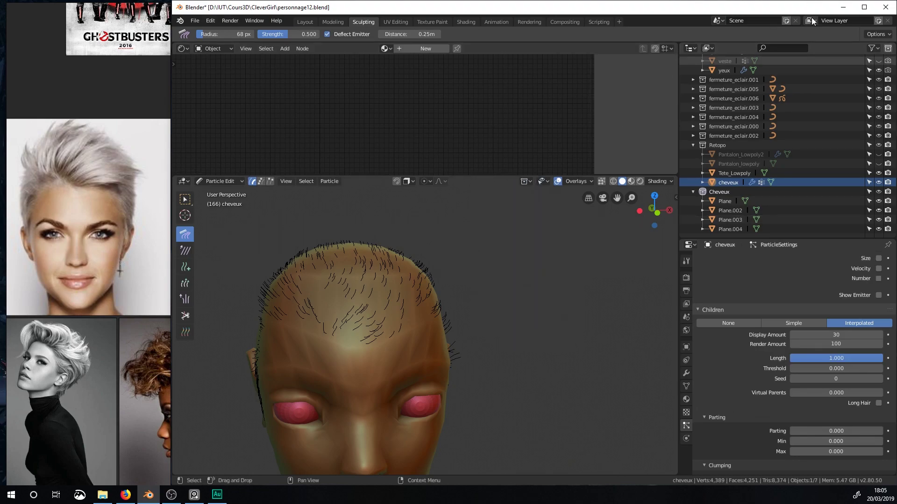
left_click(870, 35)
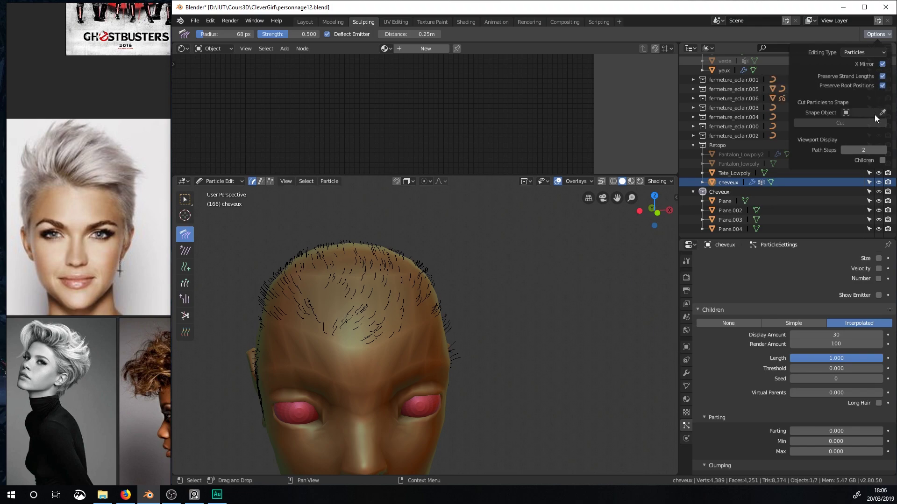
left_click(882, 160)
mouse_move(404, 337)
middle_mouse_down()
mouse_move(273, 321)
mouse_move(358, 346)
mouse_move(427, 335)
mouse_move(432, 324)
mouse_move(411, 329)
middle_mouse_up()
Puff up the hairs on the side of the head with the Puff brush at strength 0.500.
left_click(185, 301)
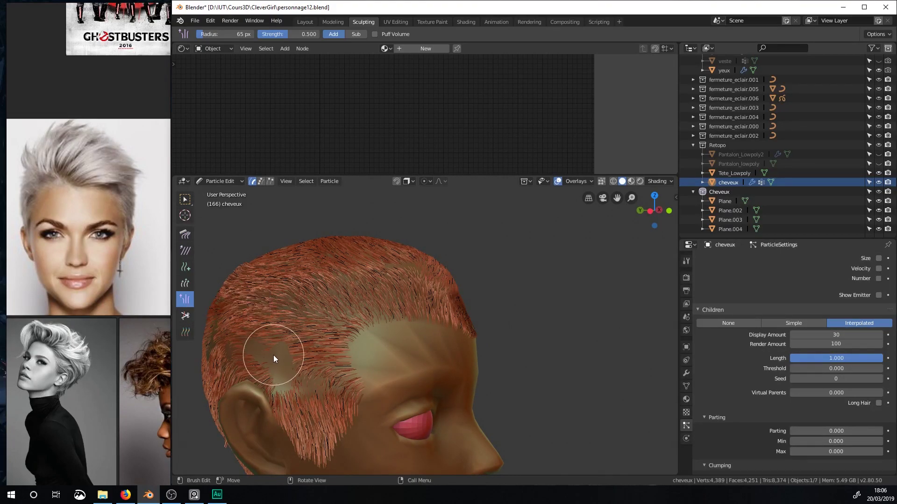
middle_click_drag(296, 337, 356, 351)
mouse_move(504, 296)
middle_mouse_down()
mouse_move(435, 295)
mouse_move(547, 320)
middle_mouse_up()
mouse_move(547, 320)
left_mouse_down()
mouse_move(548, 274)
mouse_move(601, 319)
mouse_move(584, 319)
left_mouse_up()
middle_click_drag(585, 320, 547, 296)
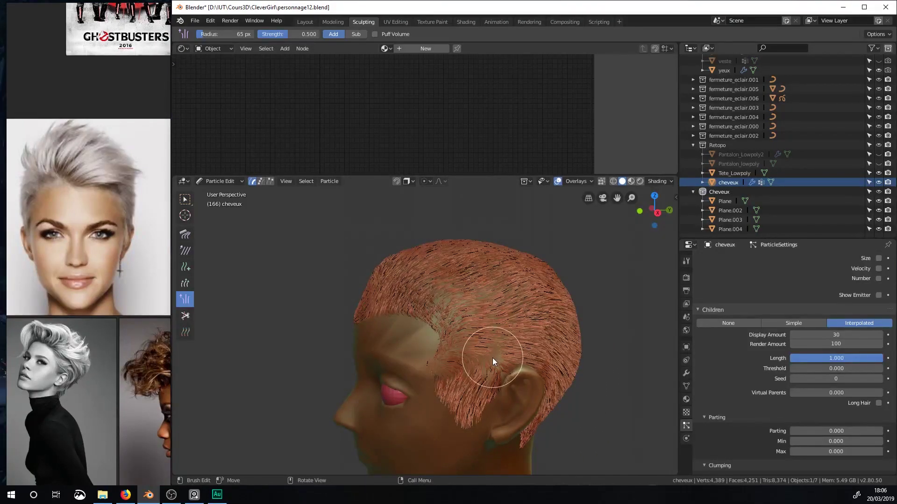
mouse_move(495, 365)
middle_mouse_down()
mouse_move(545, 336)
mouse_move(581, 336)
middle_mouse_up()
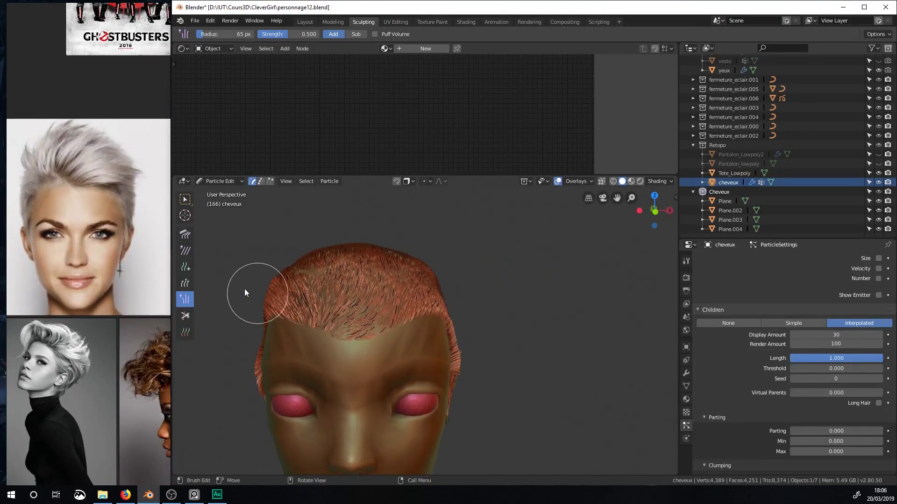
Trim the hairs along the front hairline above the forehead with the Cut brush.
scroll(281, 283, "up", 1)
middle_click_drag(306, 300, 328, 299)
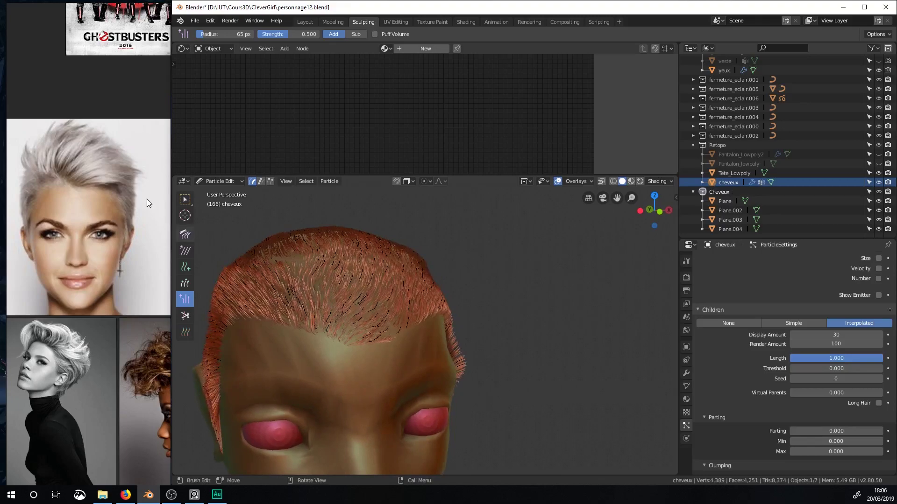
left_click(187, 320)
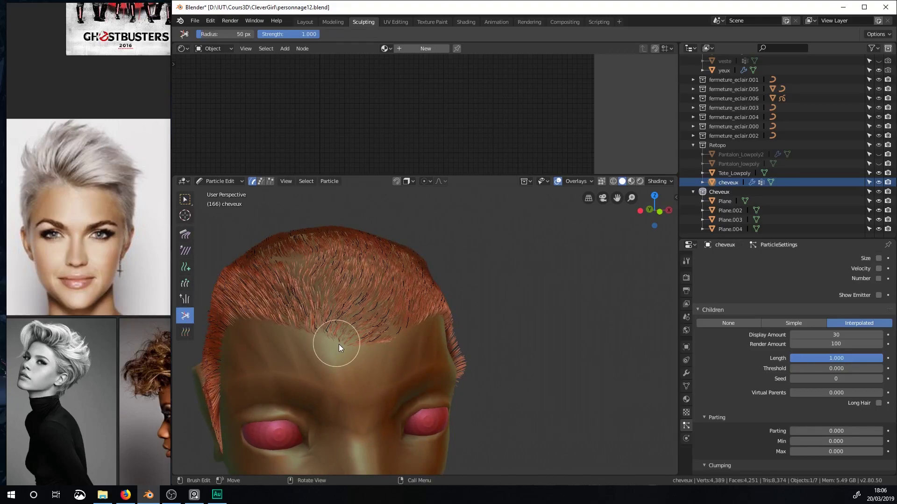
mouse_move(316, 343)
left_mouse_down()
mouse_move(348, 346)
mouse_move(378, 341)
mouse_move(315, 337)
mouse_move(391, 331)
mouse_move(313, 329)
left_mouse_up()
middle_click_drag(314, 332, 327, 350)
mouse_move(291, 377)
left_mouse_down()
mouse_move(382, 366)
mouse_move(331, 366)
left_mouse_up()
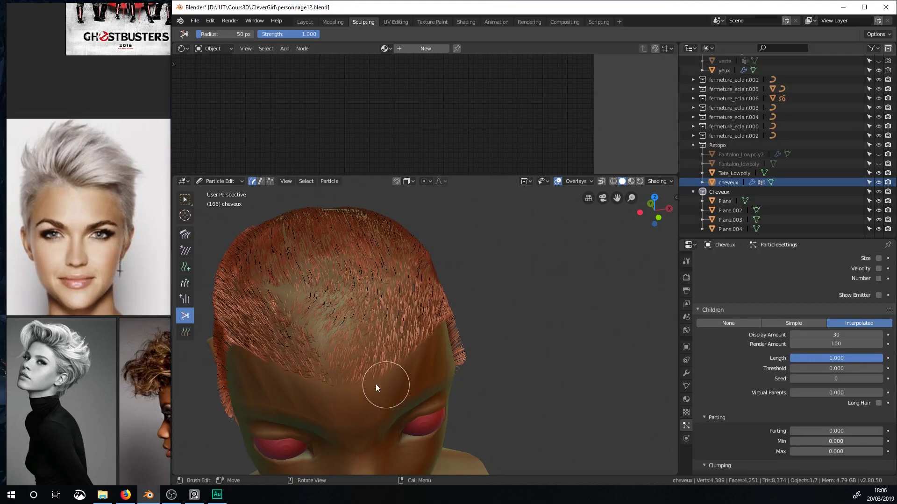
mouse_move(318, 377)
left_mouse_down()
mouse_move(417, 337)
mouse_move(380, 361)
left_mouse_up()
middle_click_drag(297, 374, 346, 310)
Turn off Children in the particle editing viewport display options and inspect the guide hairs from the front and side.
left_click(876, 34)
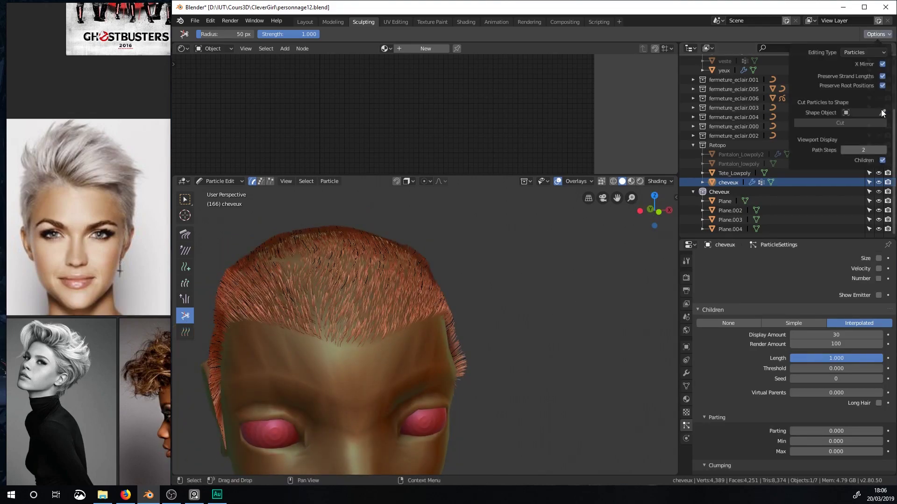
left_click(883, 160)
middle_click_drag(274, 322, 269, 344)
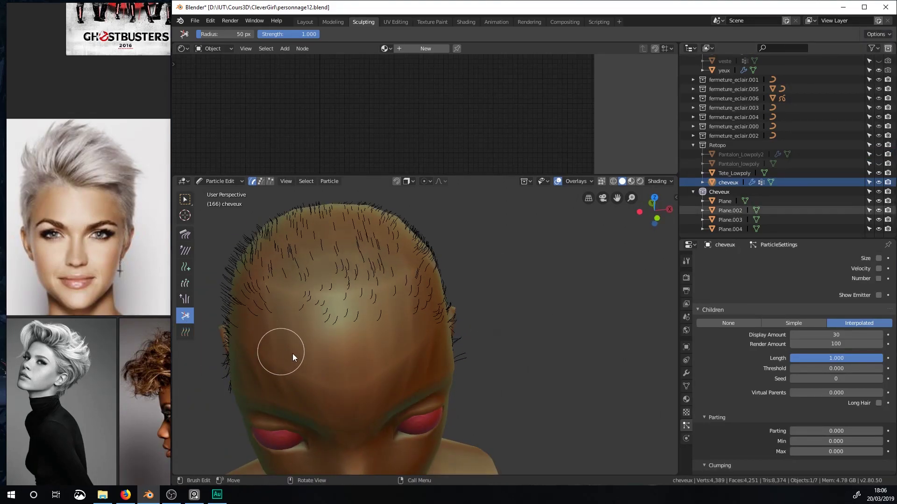
middle_click_drag(397, 345, 370, 352)
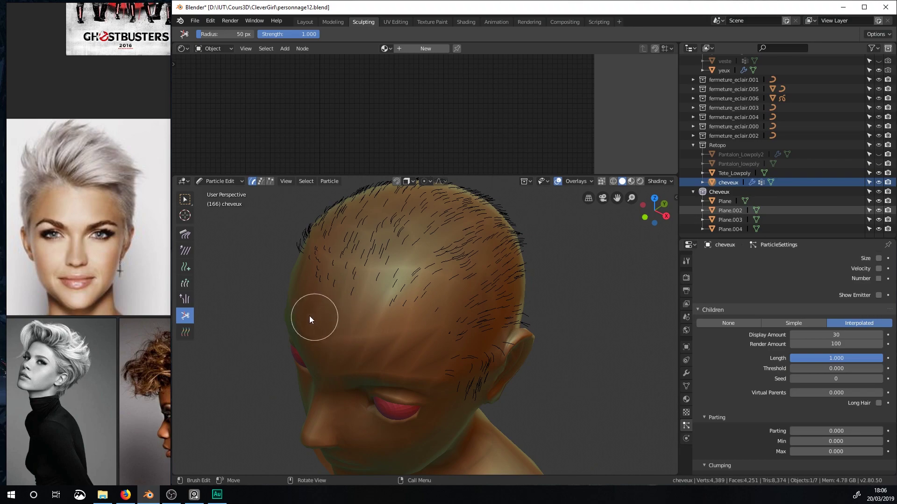
middle_click_drag(400, 330, 397, 369)
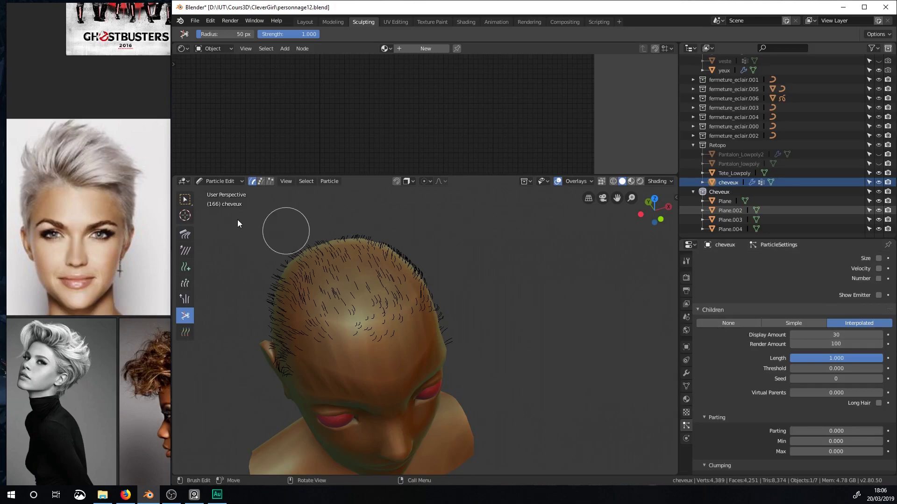
Return cheveux to Object Mode and try the Long Hair option of the interpolated children on and off.
left_click(219, 185)
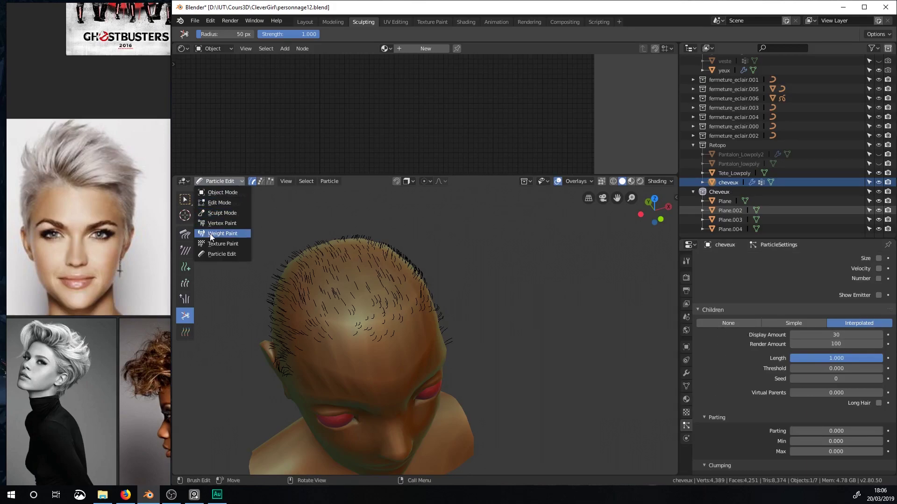
left_click(218, 194)
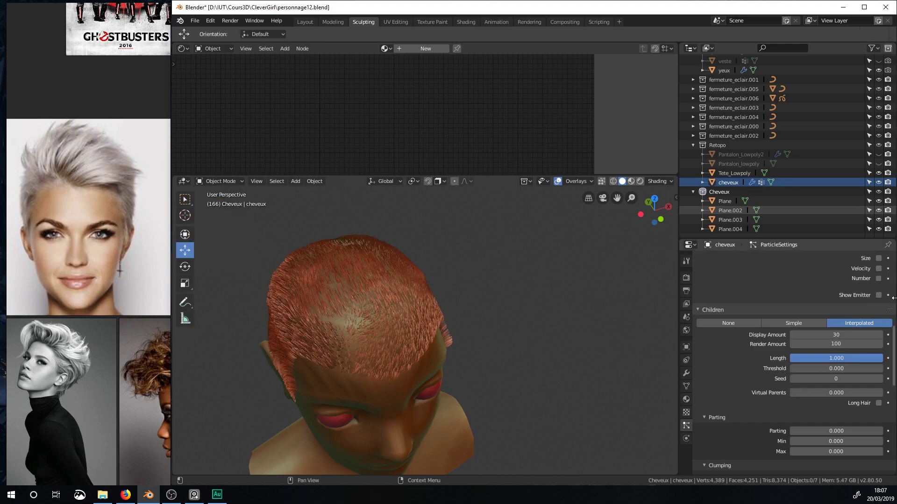
left_click(879, 403)
left_click(879, 404)
Set the hair system's Children to Simple and inspect the hair from the front, side and back.
left_click(807, 323)
middle_click_drag(549, 288, 603, 259)
middle_click_drag(398, 376, 324, 399)
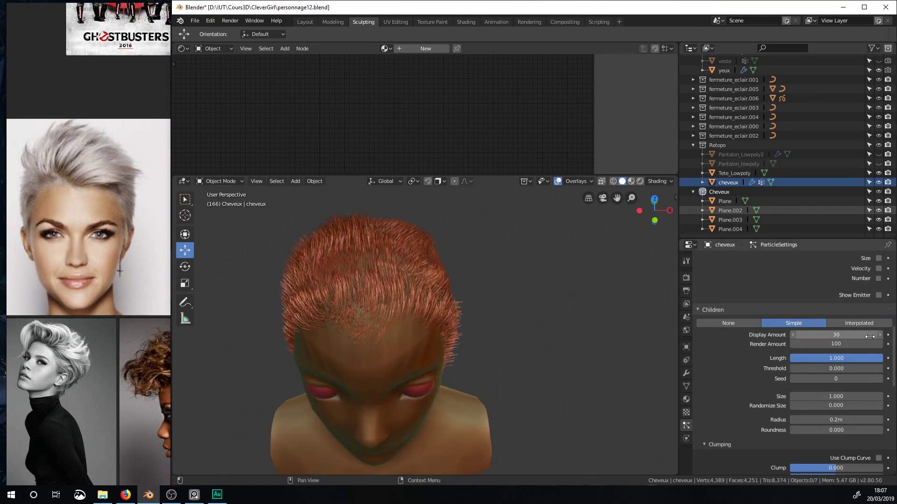
middle_click_drag(516, 338, 500, 322)
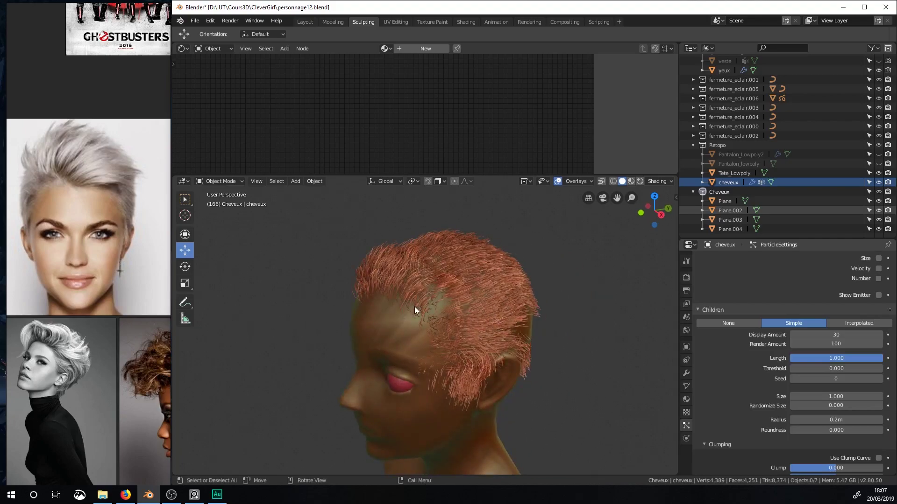
middle_click_drag(414, 308, 453, 320)
middle_click_drag(465, 286, 261, 233)
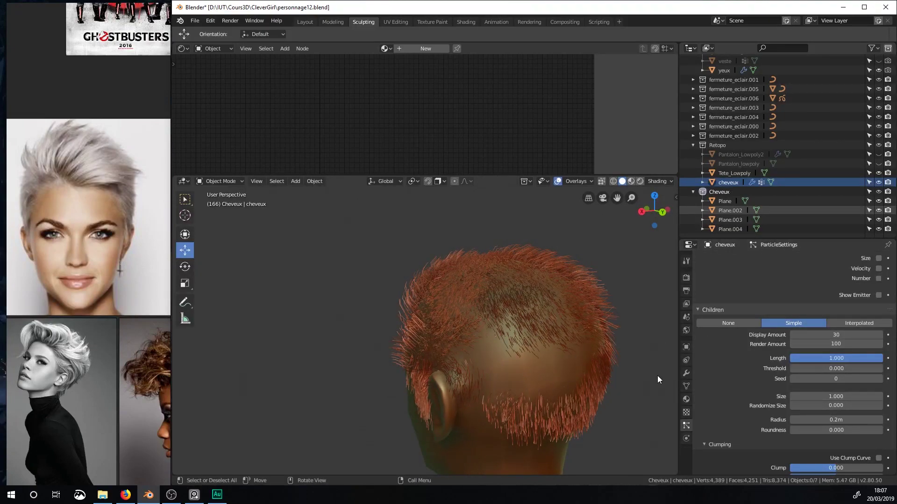
middle_click_drag(499, 297, 479, 281)
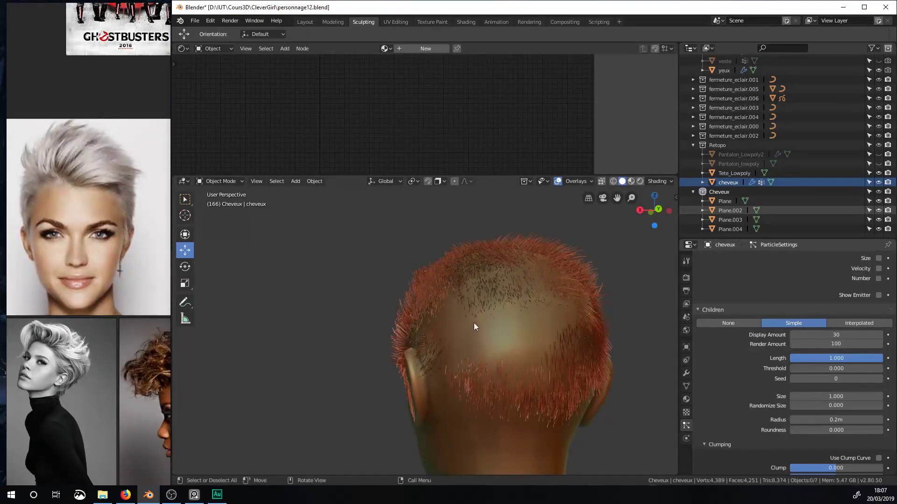
Put cheveux in Particle Edit mode, hide Tete_Lowpoly and enable Show Emitter to expose the scalp surface.
left_click(218, 181)
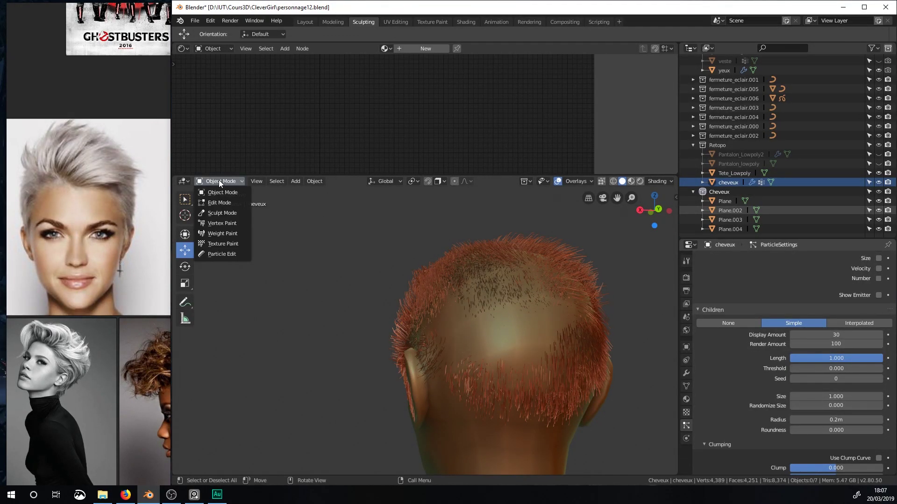
left_click(222, 254)
left_click_drag(471, 348, 475, 334)
left_click(184, 300)
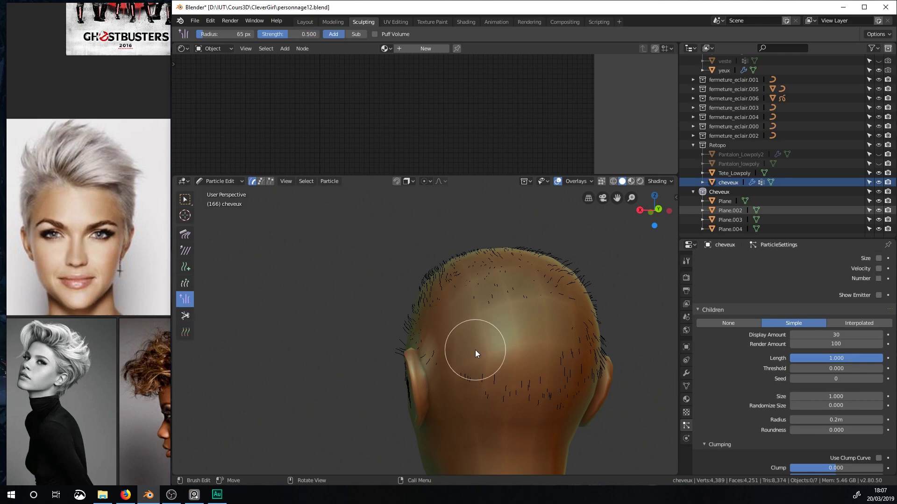
middle_click_drag(470, 324, 402, 318)
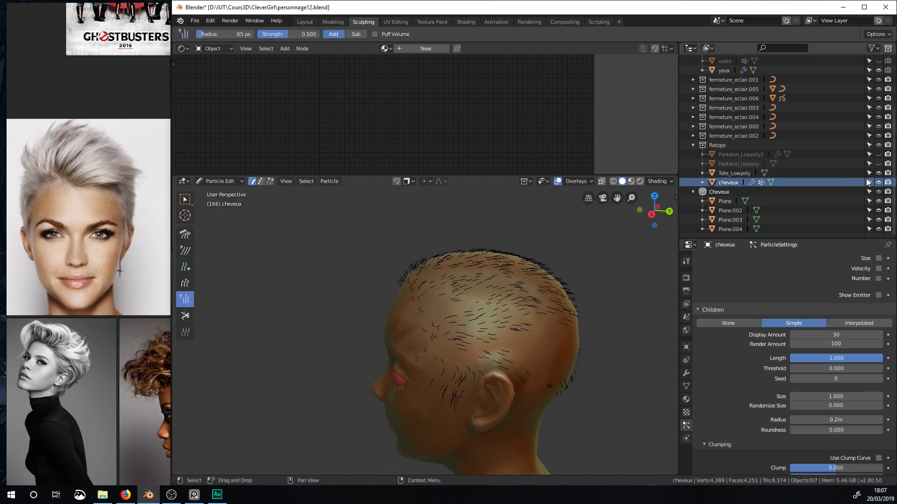
scroll(875, 147, "up", 3)
scroll(875, 150, "down", 3)
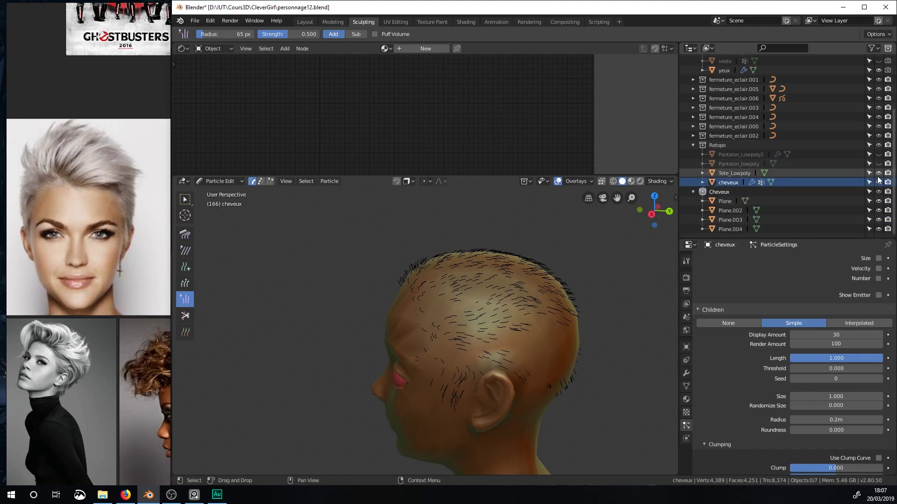
left_click(878, 174)
middle_click_drag(647, 257, 535, 261)
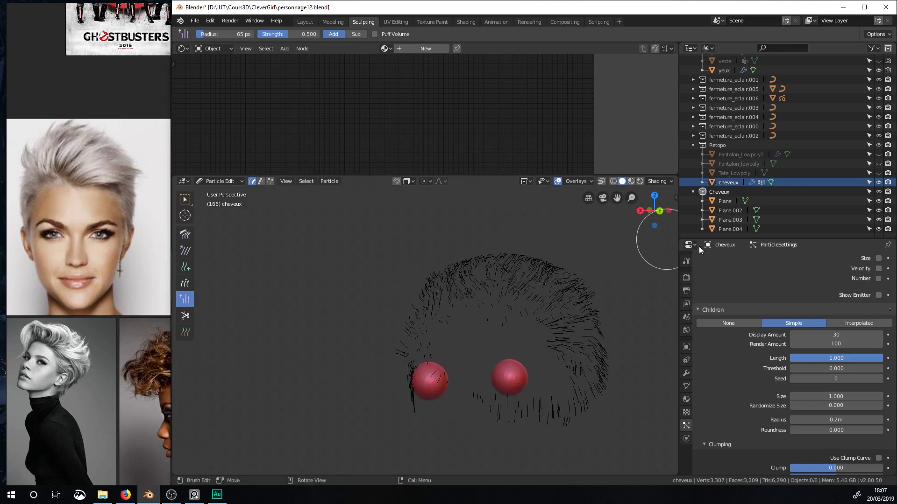
left_click(878, 295)
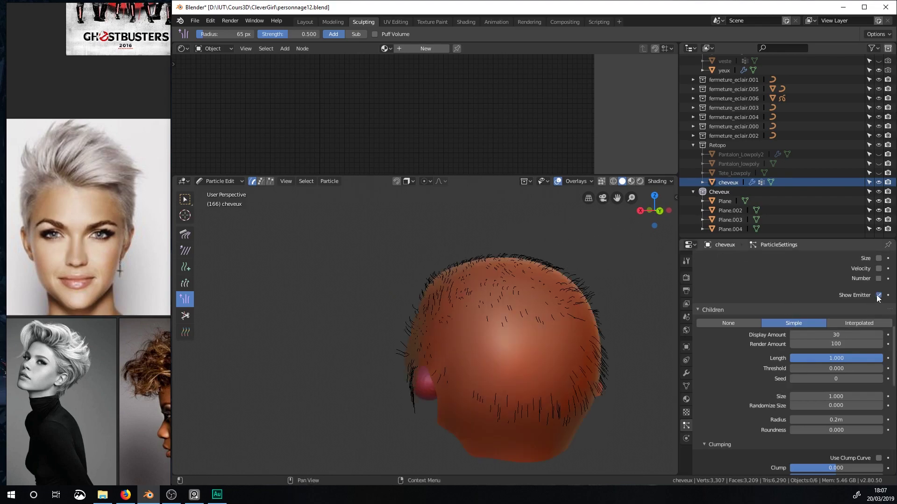
mouse_move(600, 346)
middle_mouse_down()
mouse_move(635, 357)
mouse_move(517, 341)
mouse_move(607, 348)
middle_mouse_up()
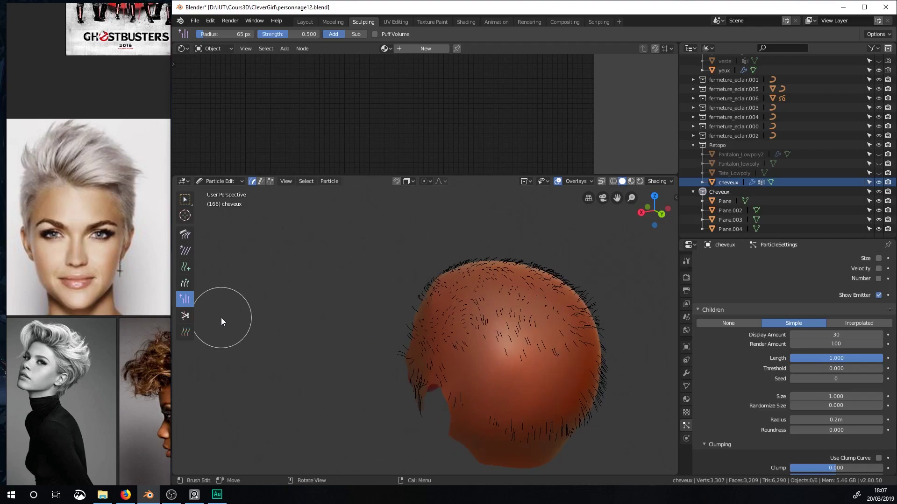
Add guide hairs over the bald area at the back of the scalp with the Add brush.
left_click(185, 267)
mouse_move(482, 363)
left_mouse_down()
mouse_move(497, 383)
mouse_move(542, 408)
left_mouse_up()
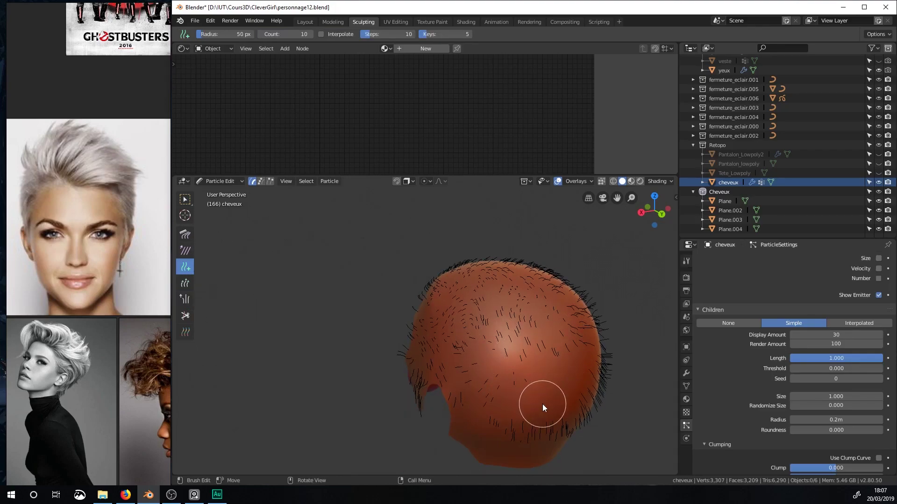
middle_click_drag(466, 373, 237, 276)
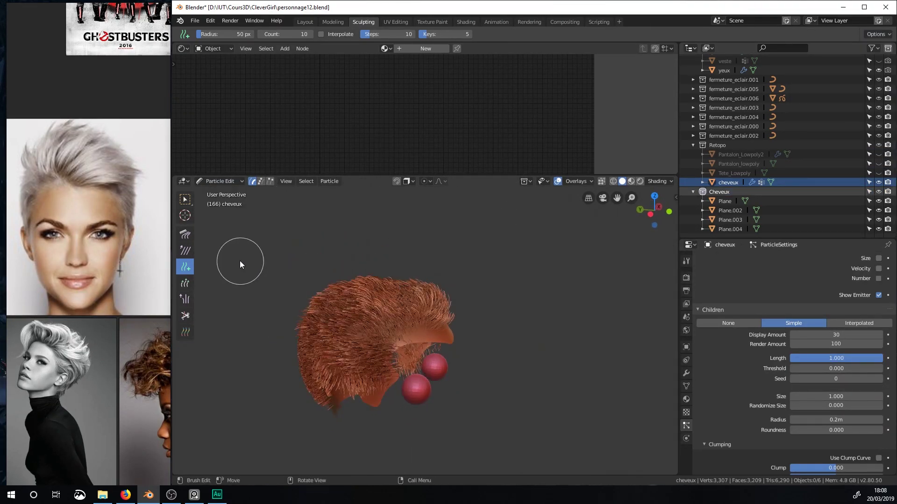
Show Tete_Lowpoly again and comb the hairs on the side of the head with the Comb brush.
left_click(184, 234)
middle_click_drag(355, 318, 428, 328)
left_click(878, 173)
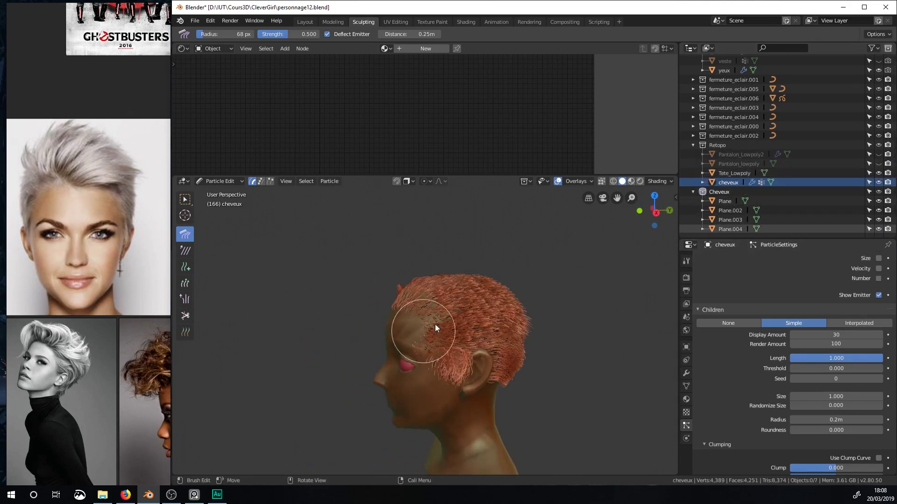
mouse_move(470, 309)
left_mouse_down()
mouse_move(503, 304)
mouse_move(522, 332)
mouse_move(511, 315)
mouse_move(404, 296)
left_mouse_up()
middle_click_drag(403, 287, 528, 296)
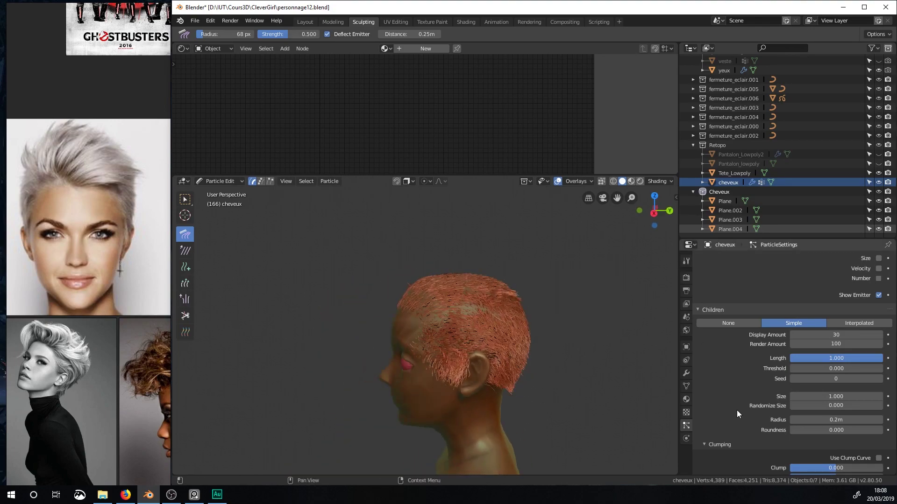
Rename the existing particle system as base cheveux and return cheveux to Object Mode.
scroll(788, 313, "up", 10)
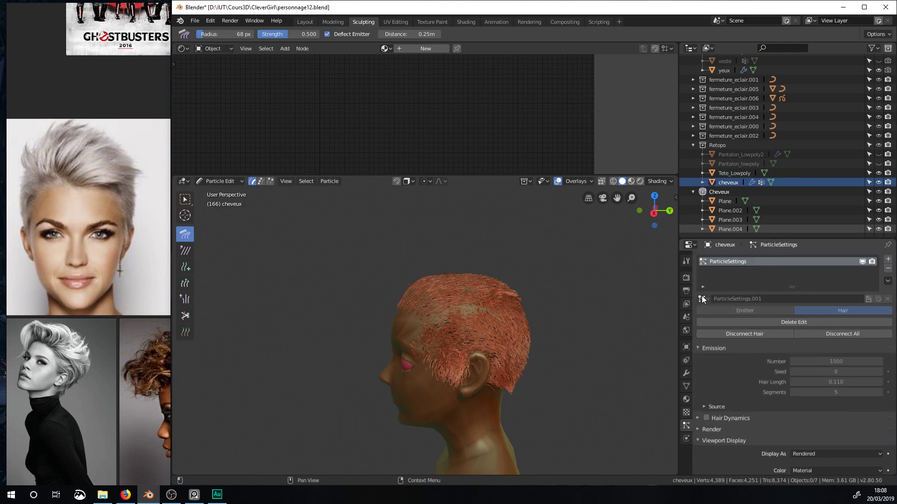
type("base cheveux")
key("Return")
left_click(219, 181)
key("Return")
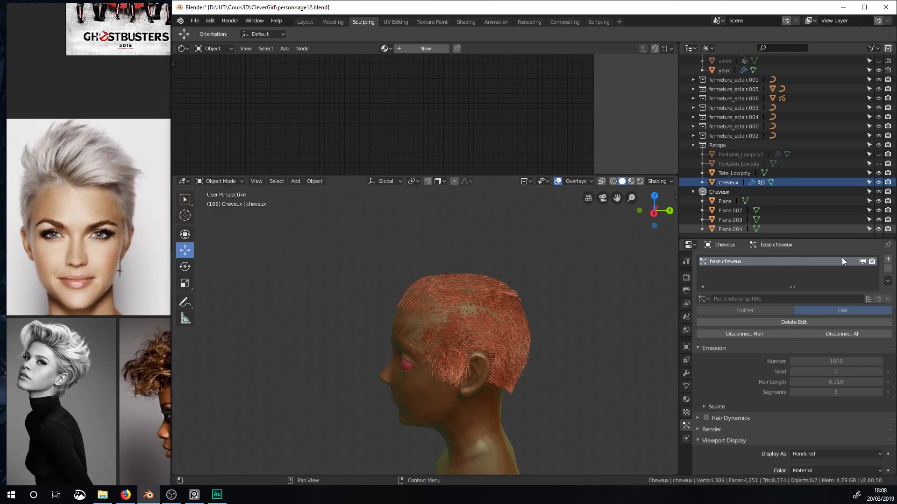
Add a second particle system of type Hair and name its settings meches_devant.
left_click(889, 262)
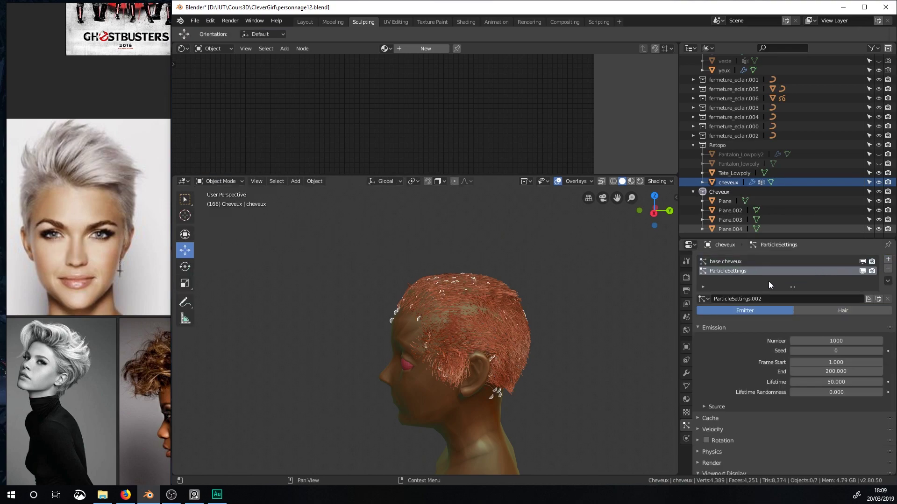
left_click(811, 310)
left_click(756, 301)
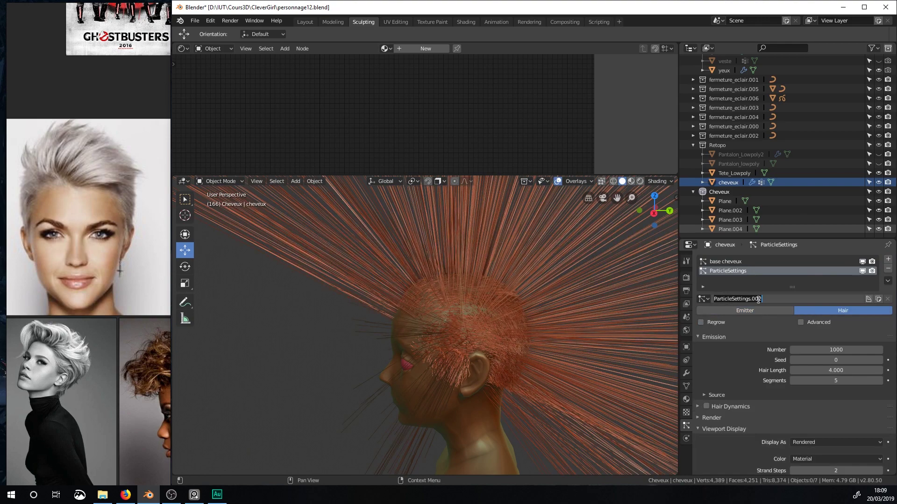
type("meches_devant")
key("Return")
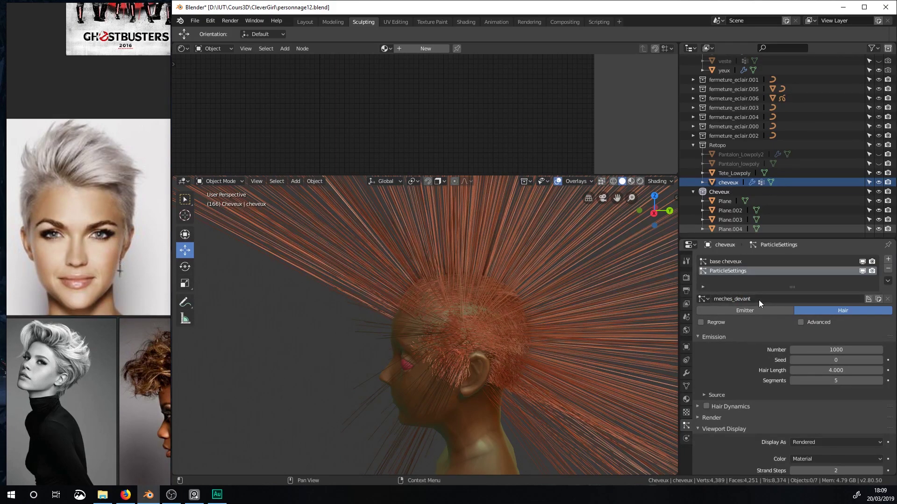
Set the hair Number of meches_devant to 200.
scroll(550, 320, "down", 3)
middle_click_drag(550, 316, 599, 310)
scroll(607, 306, "up", 4)
scroll(623, 306, "down", 1)
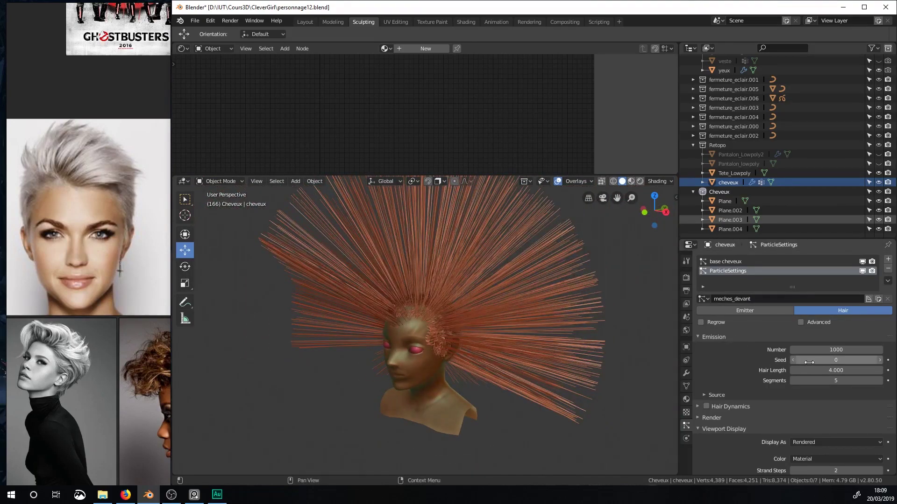
left_click(835, 350)
type("200")
key("Return")
middle_click_drag(518, 312, 328, 262)
Switch to Particle Edit and cut away all the long guide hairs of meches_devant with the Cut brush.
left_click(218, 181)
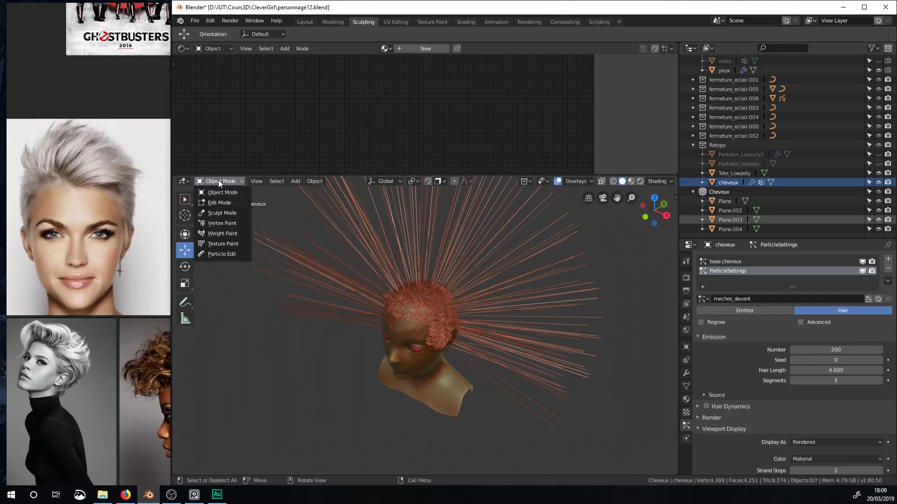
left_click(217, 253)
mouse_move(486, 324)
left_mouse_down()
mouse_move(359, 332)
mouse_move(453, 367)
left_mouse_up()
middle_click_drag(463, 288, 488, 276)
scroll(431, 338, "up", 6)
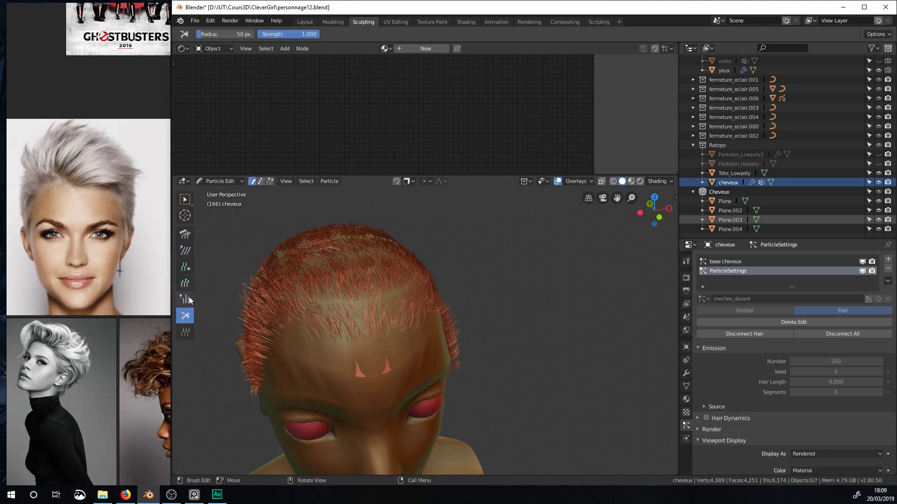
Add a few long guide hairs above the forehead with the Add brush.
left_click(185, 267)
left_click(351, 318)
mouse_move(380, 304)
middle_mouse_down()
mouse_move(383, 280)
mouse_move(416, 259)
middle_mouse_up()
left_click(389, 276)
scroll(412, 262, "down", 5)
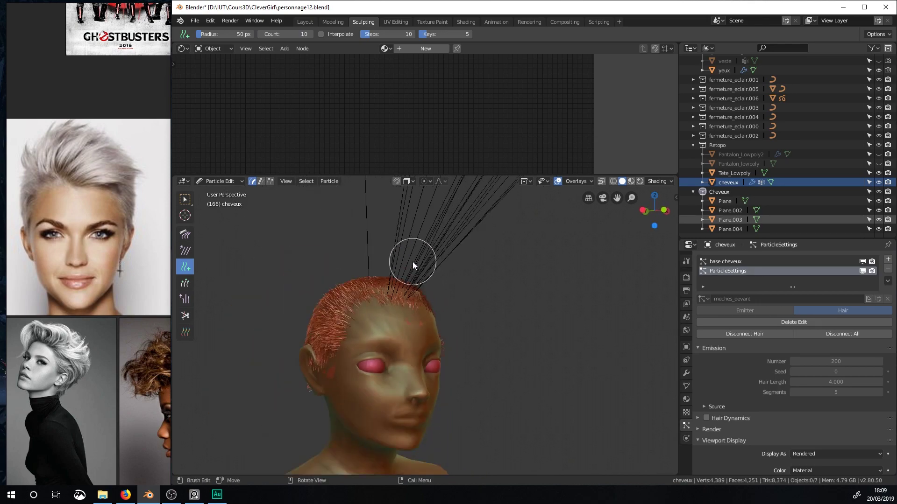
Delete the particle edit of the meches_devant hair and compare its system with base cheveux.
left_click(811, 321)
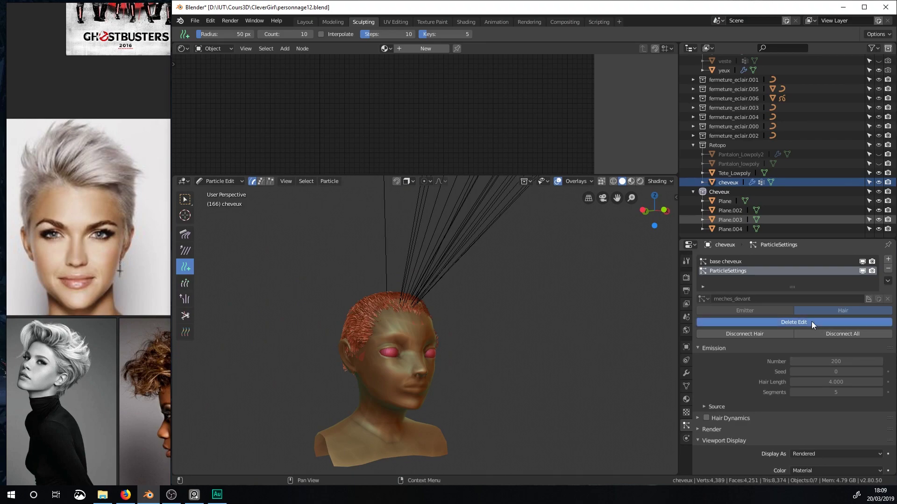
left_click(812, 321)
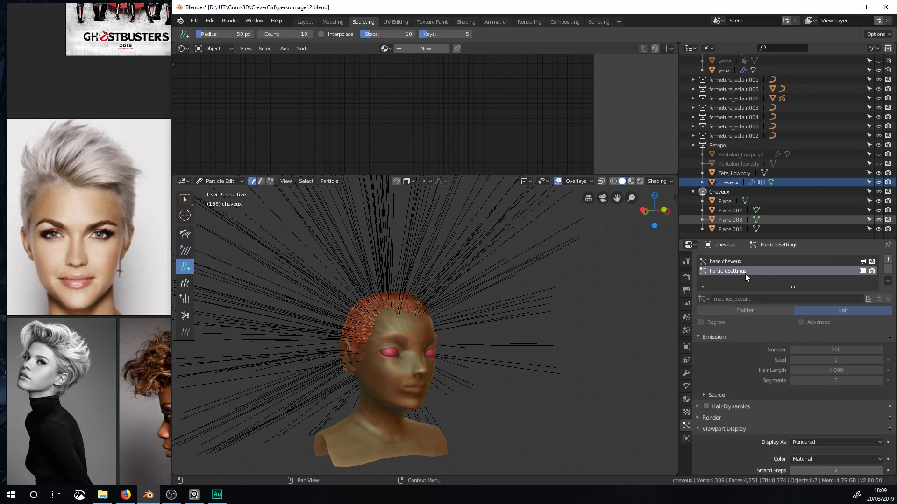
left_click(733, 261)
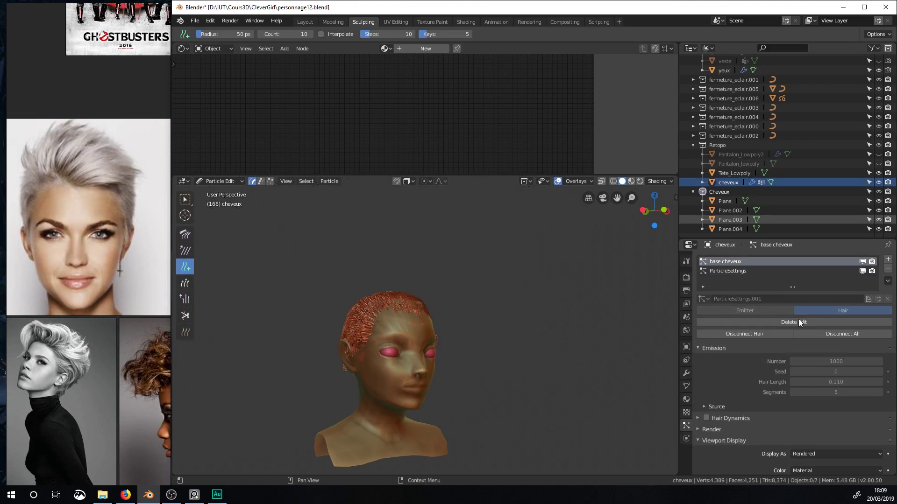
left_click(739, 270)
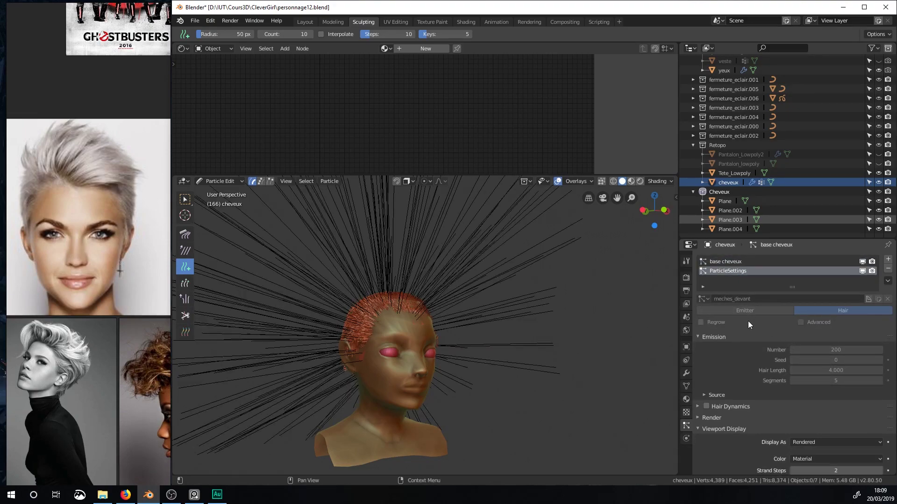
Return cheveux to Object Mode and set the Hair Length of meches_devant to 0.820.
left_click(229, 182)
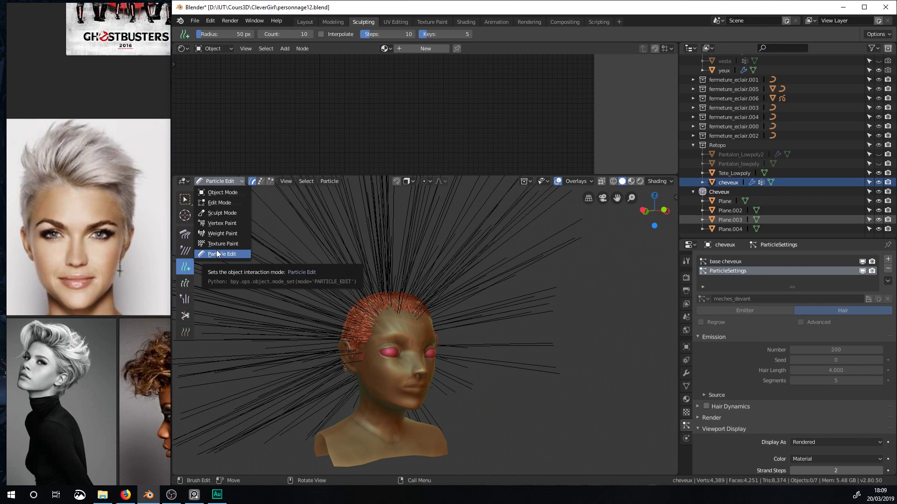
left_click(219, 193)
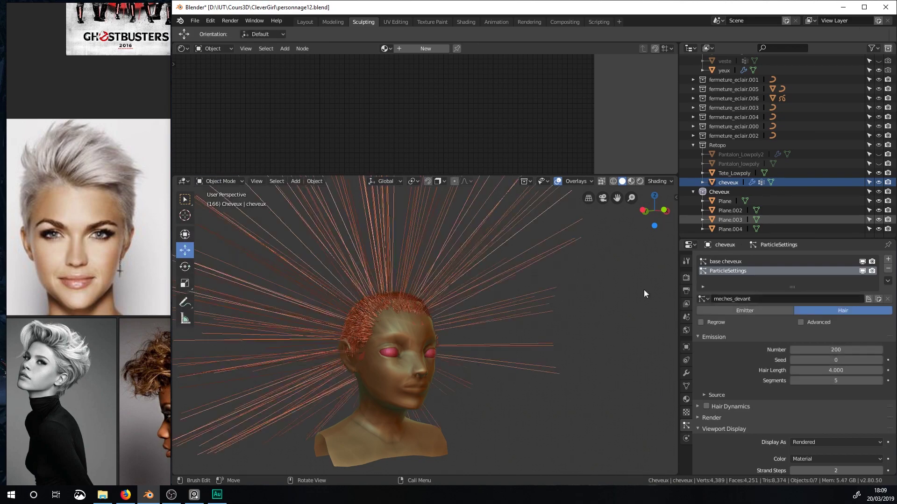
left_click_drag(847, 368, 790, 367)
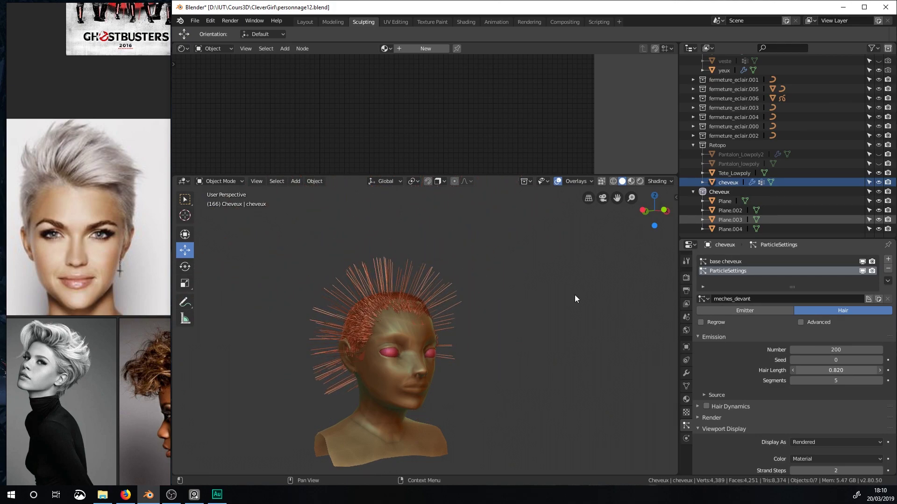
Reenter Particle Edit and cut away all the shortened meches_devant guide hairs with the Cut brush.
left_click(225, 182)
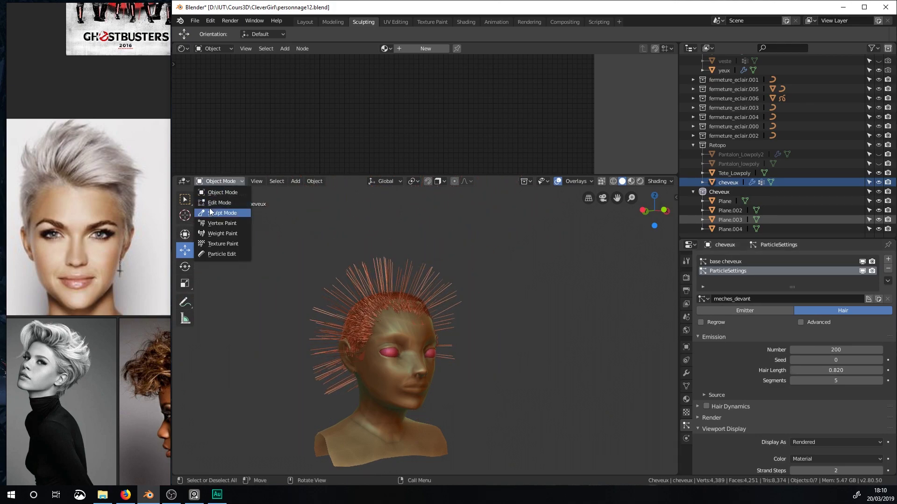
left_click(219, 254)
middle_click_drag(401, 292, 387, 359)
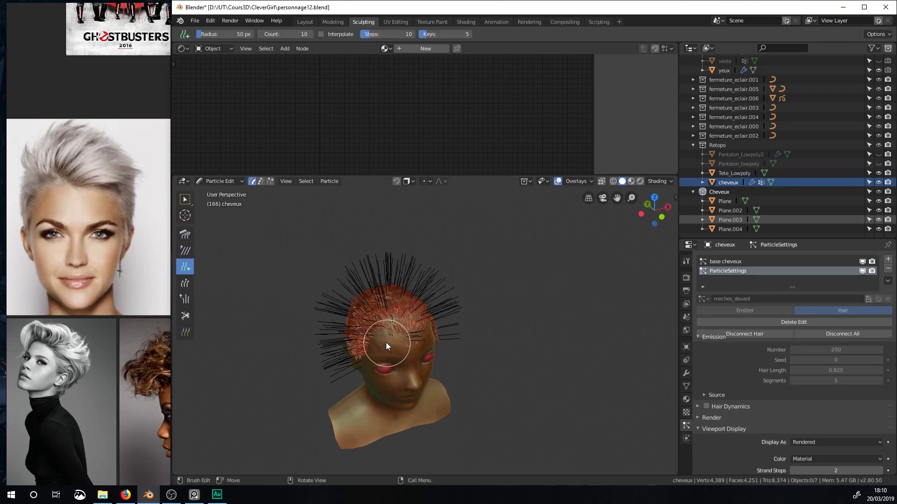
left_click(185, 317)
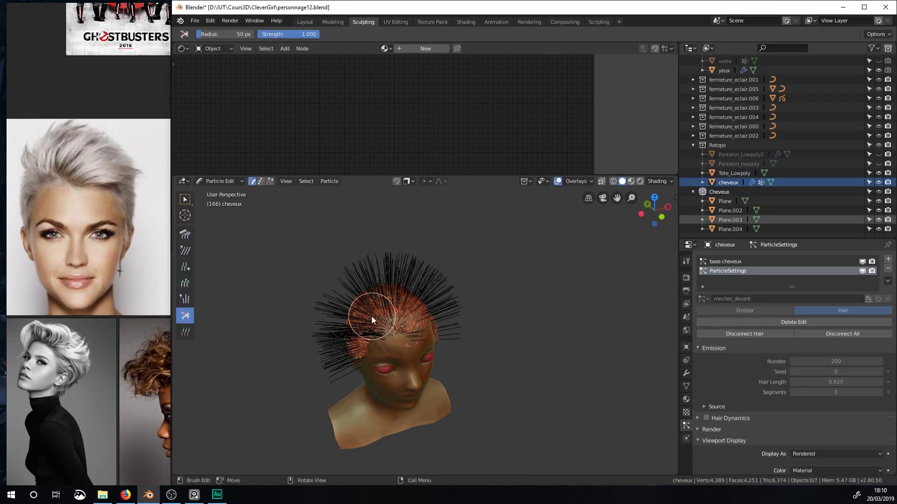
left_click_drag(372, 316, 312, 347)
mouse_move(462, 303)
left_mouse_down()
mouse_move(444, 319)
mouse_move(472, 334)
left_mouse_up()
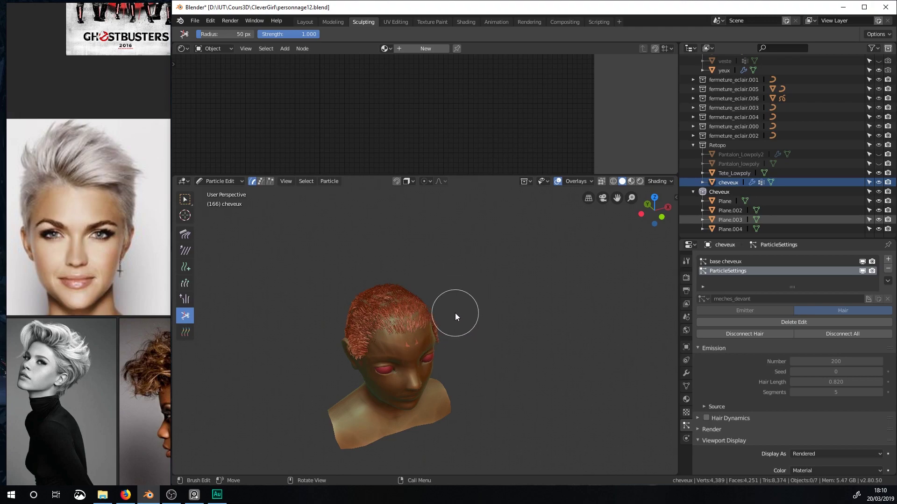
Enlarge the 3D viewport and add clusters of long meches_devant guide hairs along the front hairline with the Add brush, Count 10.
middle_click_drag(455, 314, 310, 308)
scroll(327, 280, "up", 5)
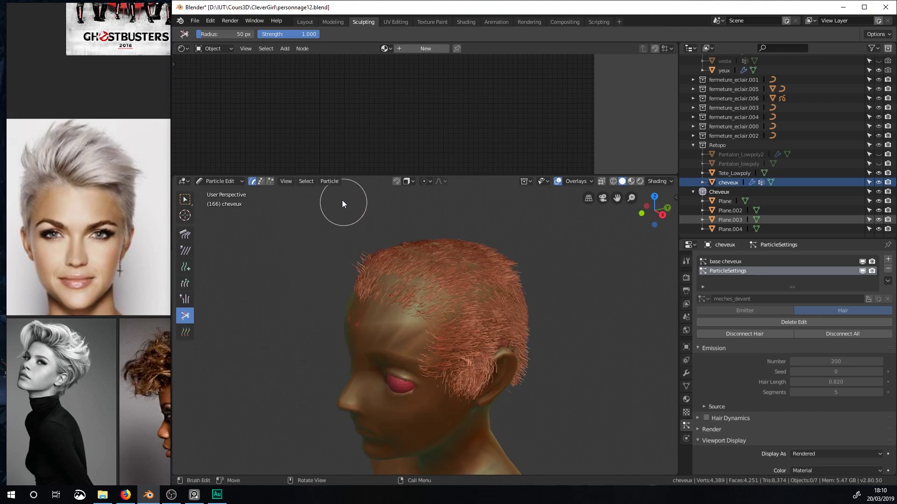
middle_click_drag(498, 209, 513, 226)
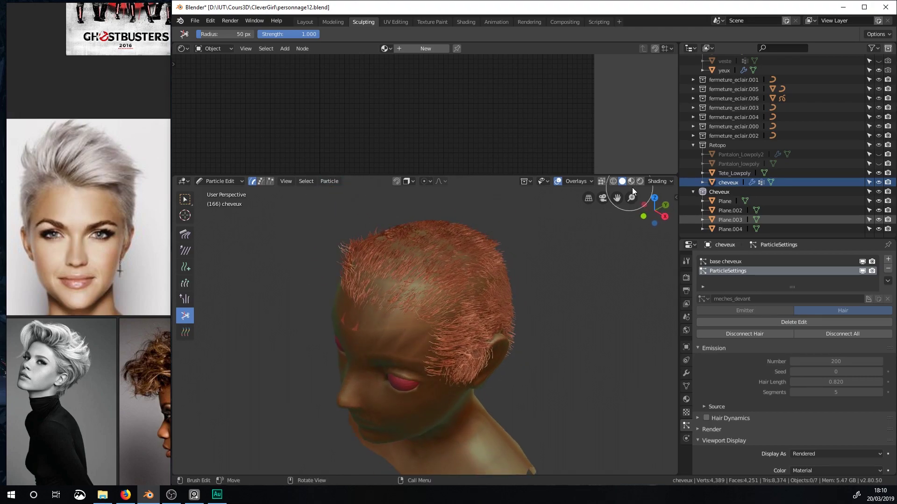
key("ctrl+space")
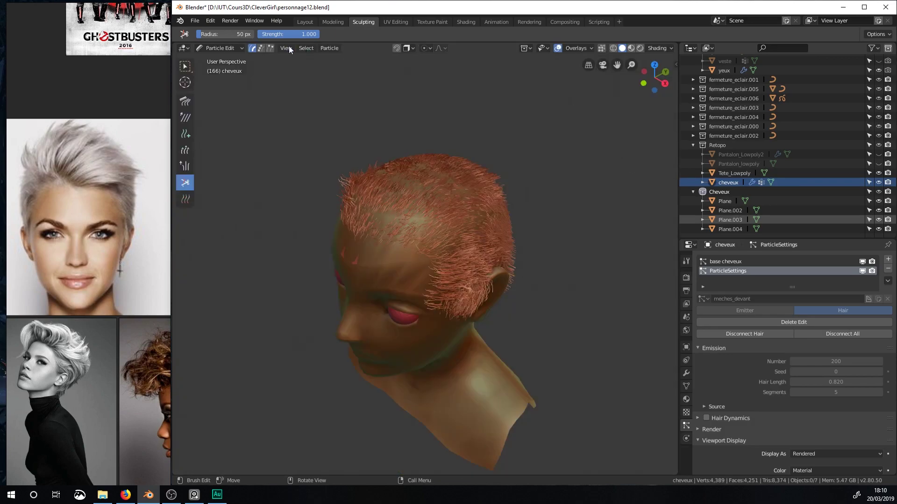
left_click(185, 134)
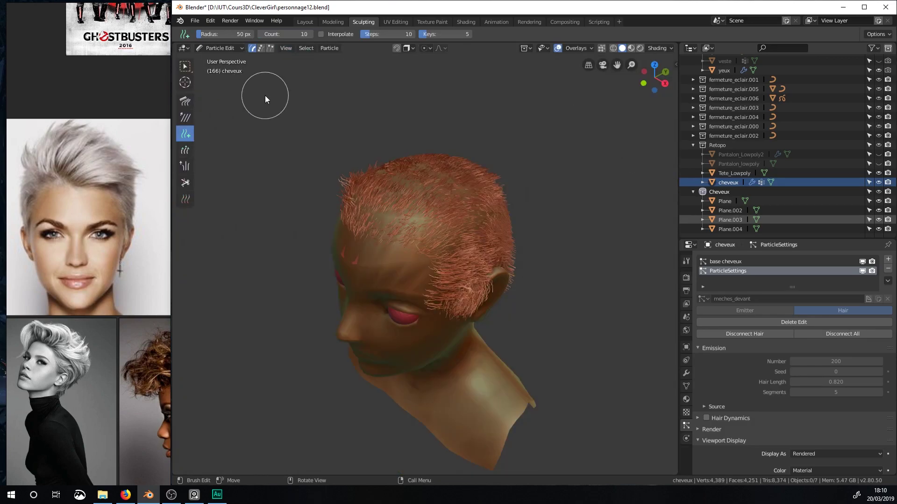
scroll(265, 97, "up", 3)
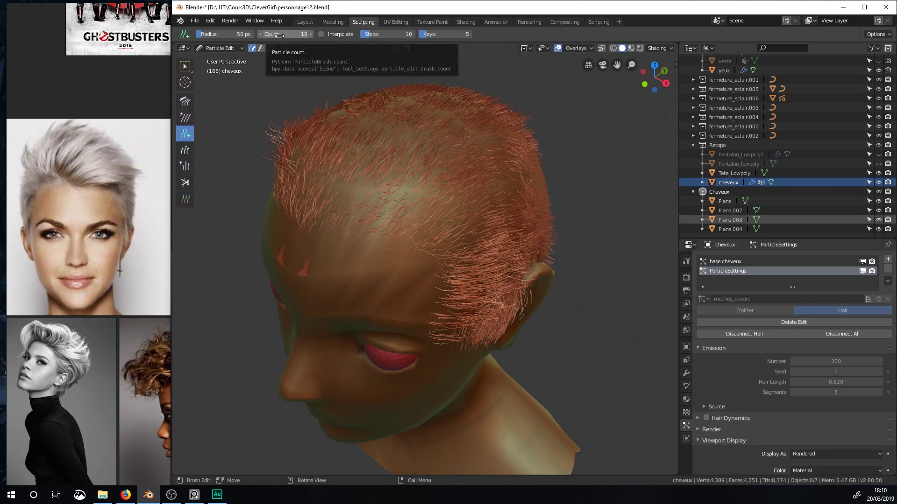
left_click(323, 207)
mouse_move(323, 207)
middle_mouse_down()
mouse_move(399, 195)
mouse_move(368, 224)
middle_mouse_up()
left_click(281, 229)
left_click(299, 202)
left_click(344, 190)
mouse_move(345, 190)
middle_mouse_down()
mouse_move(385, 191)
mouse_move(348, 198)
middle_mouse_up()
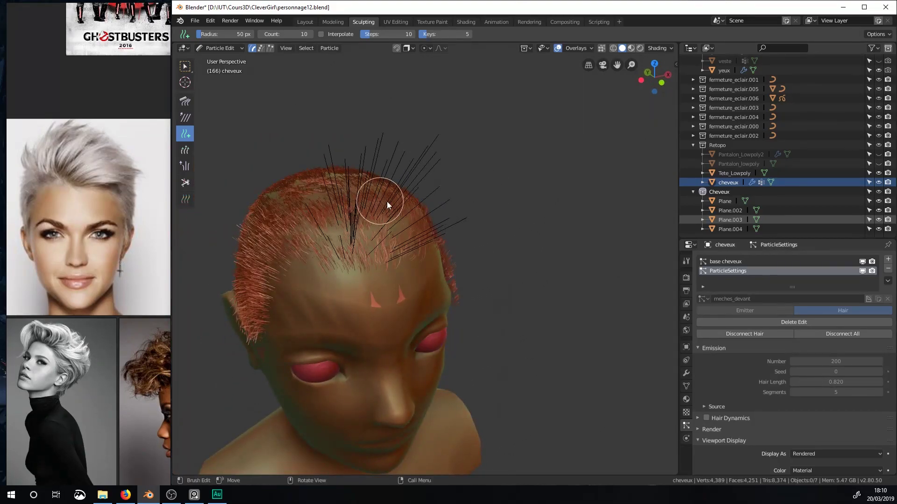
Enable Simple children for the meches_devant hair and set their Display Amount to 30.
scroll(752, 401, "down", 3)
scroll(750, 400, "down", 9)
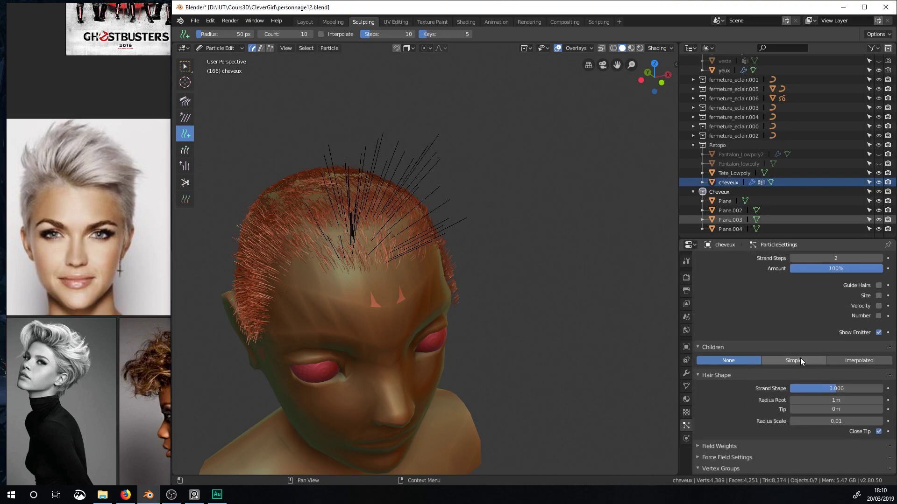
left_click(799, 358)
middle_click_drag(430, 212, 449, 175)
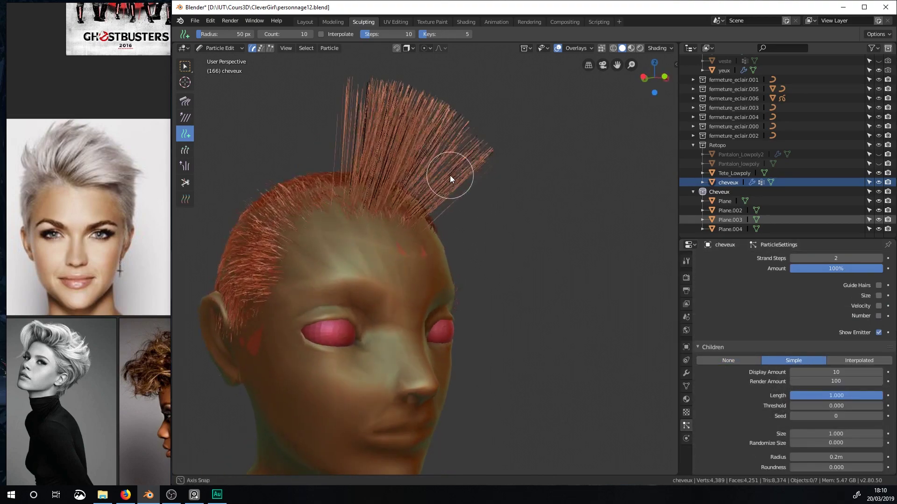
left_click(831, 371)
type("30")
key("Return")
middle_click_drag(592, 249, 403, 240)
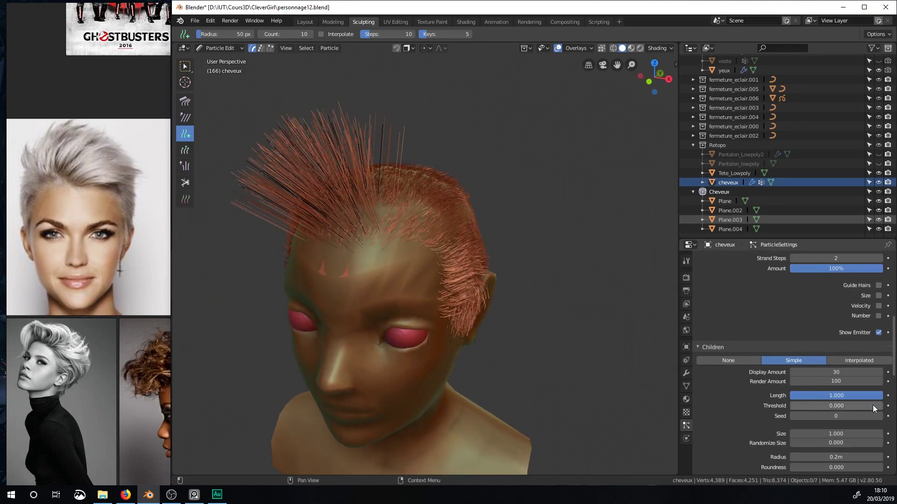
Comb the upright front locks over toward the character's left side with the Comb brush.
middle_click_drag(506, 292, 504, 272)
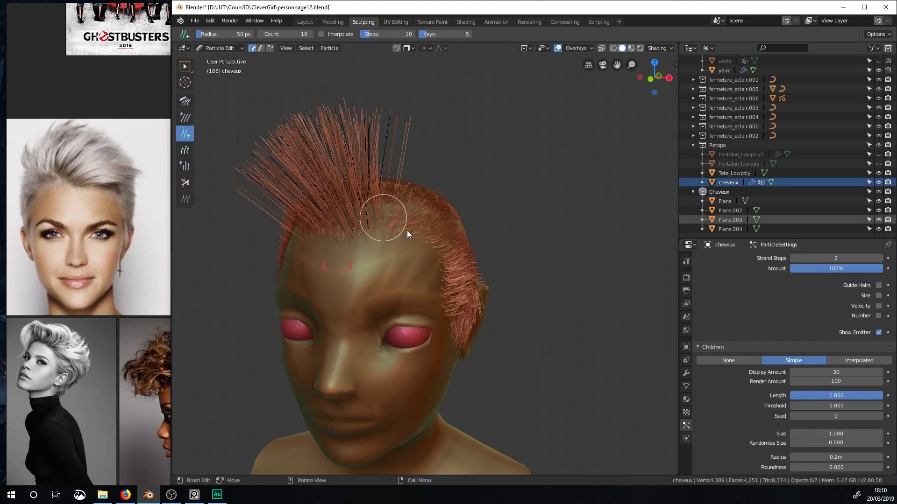
scroll(407, 231, "down", 4)
middle_click_drag(416, 216, 413, 246)
middle_click_drag(411, 214, 421, 172)
left_click(192, 106)
scroll(321, 189, "down", 1)
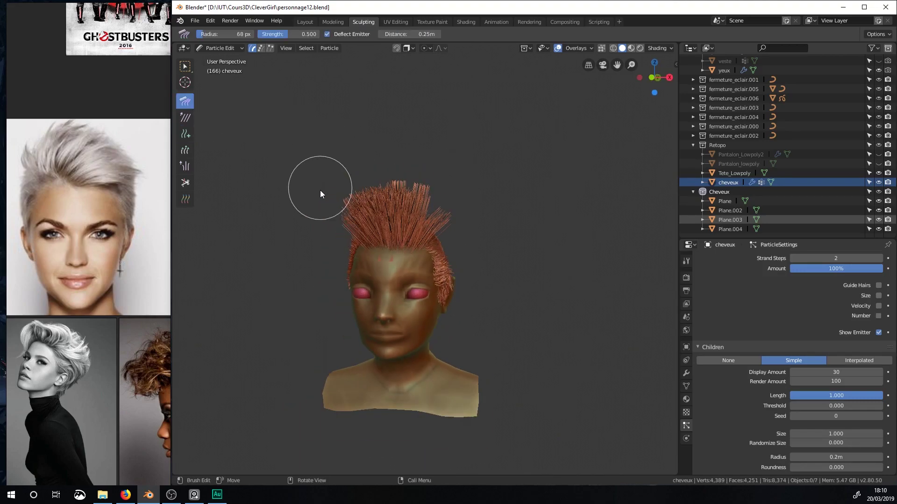
mouse_move(354, 213)
left_mouse_down()
mouse_move(427, 217)
mouse_move(447, 245)
left_mouse_up()
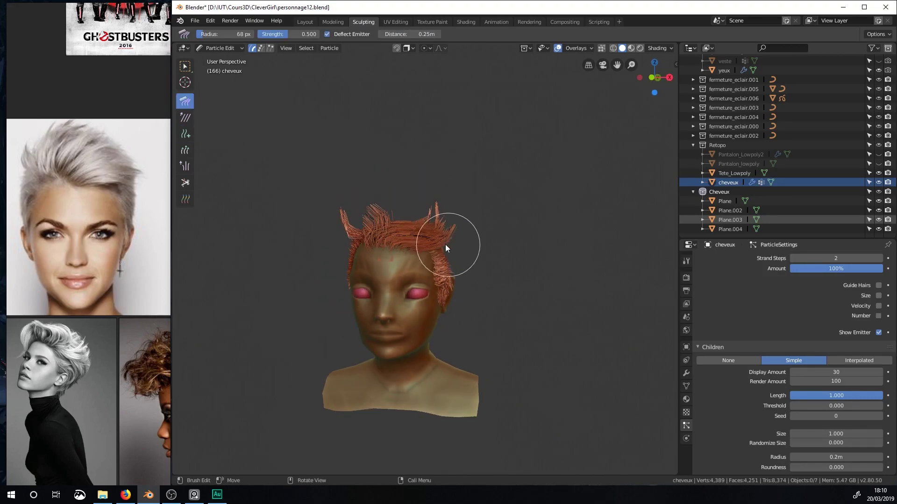
left_click(877, 35)
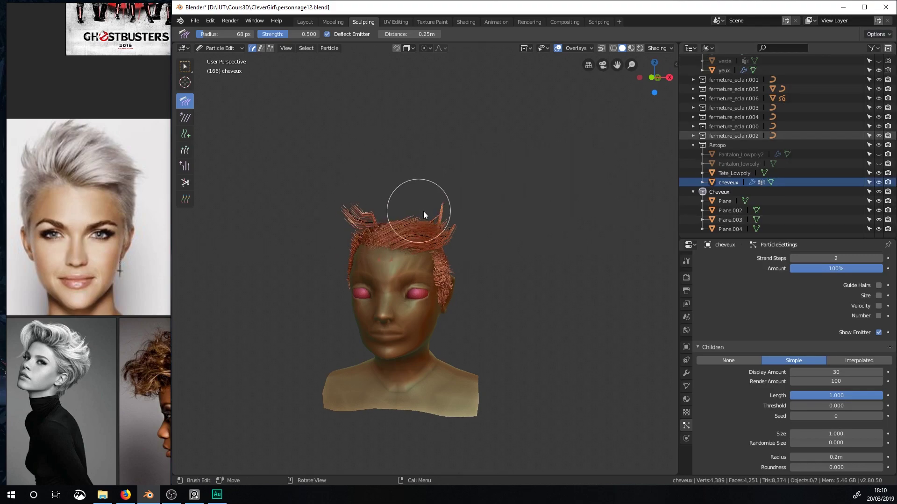
middle_click_drag(384, 211, 398, 223)
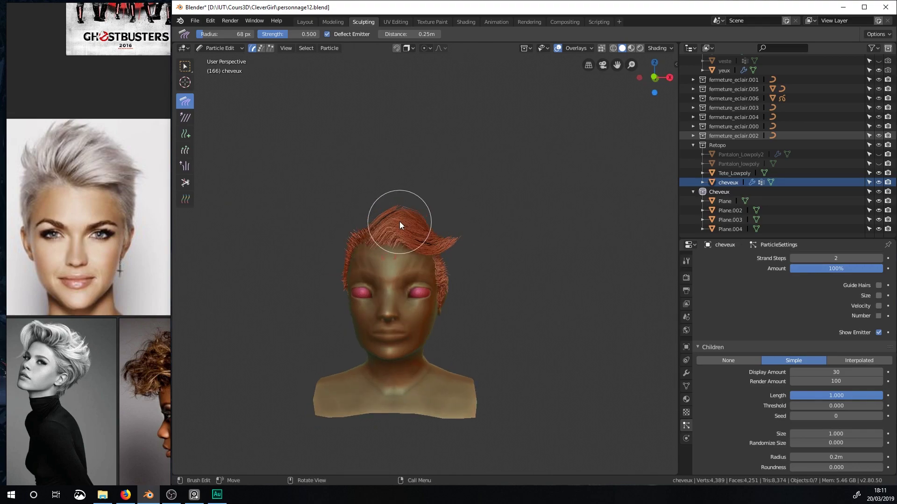
Trim the tips of the locks overhanging the left side of the head with the Cut brush.
left_click(185, 182)
scroll(487, 206, "up", 2)
mouse_move(470, 225)
left_mouse_down()
mouse_move(436, 185)
mouse_move(369, 178)
mouse_move(418, 182)
mouse_move(455, 206)
left_mouse_up()
scroll(454, 203, "up", 1)
left_click(185, 101)
middle_click_drag(446, 203, 316, 221)
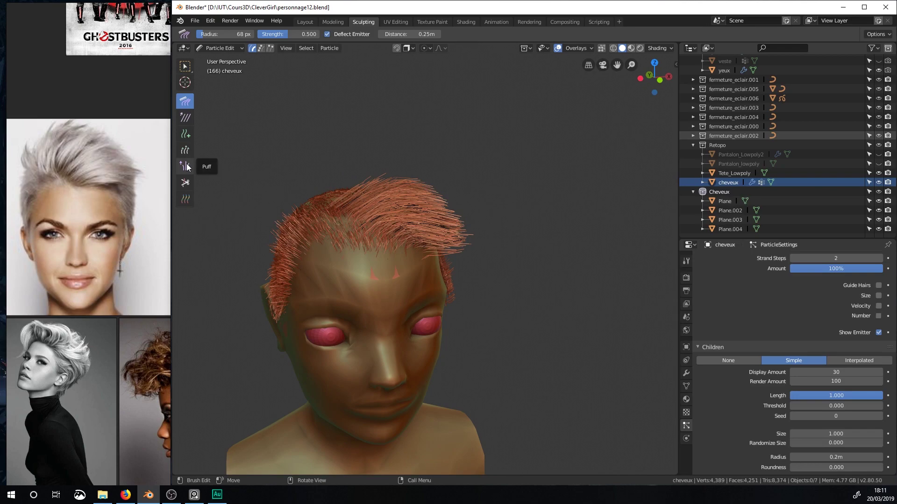
Add a tuft of guide hairs at the character's right front hairline and shorten its ends with the Cut brush.
left_click(185, 134)
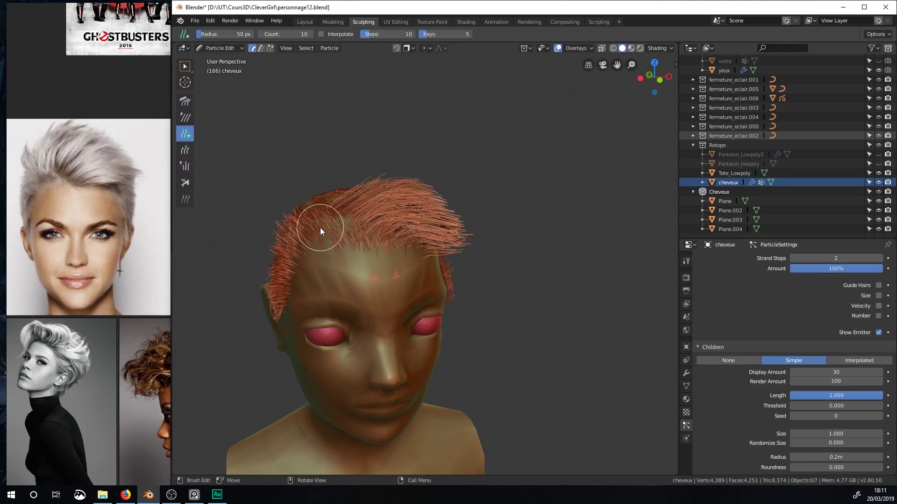
left_click(321, 228)
middle_click_drag(334, 204, 312, 167)
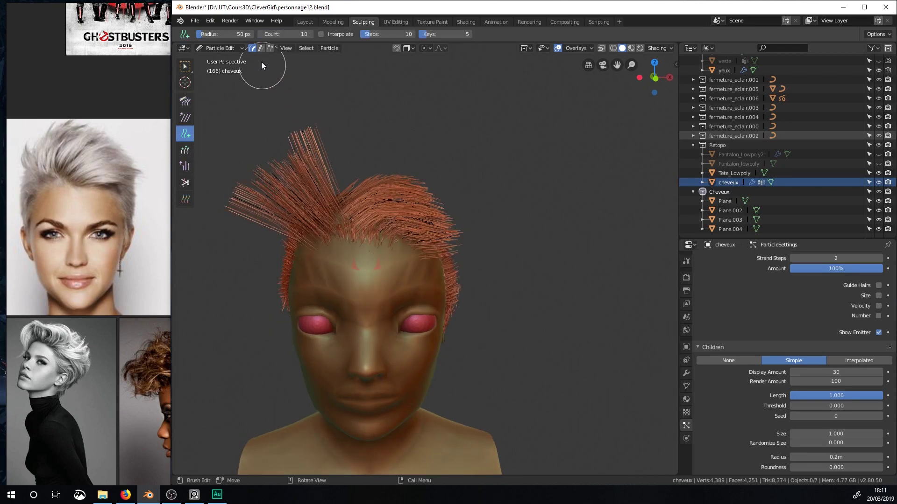
left_click(184, 182)
mouse_move(298, 130)
left_mouse_down()
mouse_move(237, 203)
mouse_move(358, 154)
left_mouse_up()
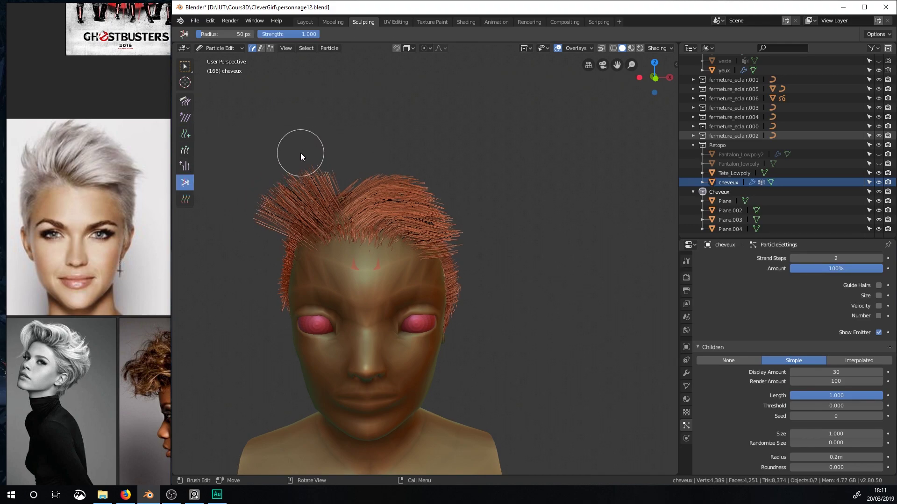
Comb the new right-side tuft up and over the crown so it blends with the other front locks.
left_click(183, 103)
mouse_move(266, 210)
left_mouse_down()
mouse_move(303, 182)
mouse_move(334, 177)
left_mouse_up()
middle_click_drag(337, 192, 333, 216)
left_click_drag(295, 206, 324, 186)
middle_click_drag(325, 187, 436, 191)
left_click_drag(483, 243, 453, 233)
left_click_drag(500, 214, 413, 205)
middle_click_drag(457, 194, 323, 174)
mouse_move(314, 207)
left_mouse_down()
mouse_move(372, 172)
mouse_move(473, 184)
left_mouse_up()
middle_click_drag(472, 183, 497, 172)
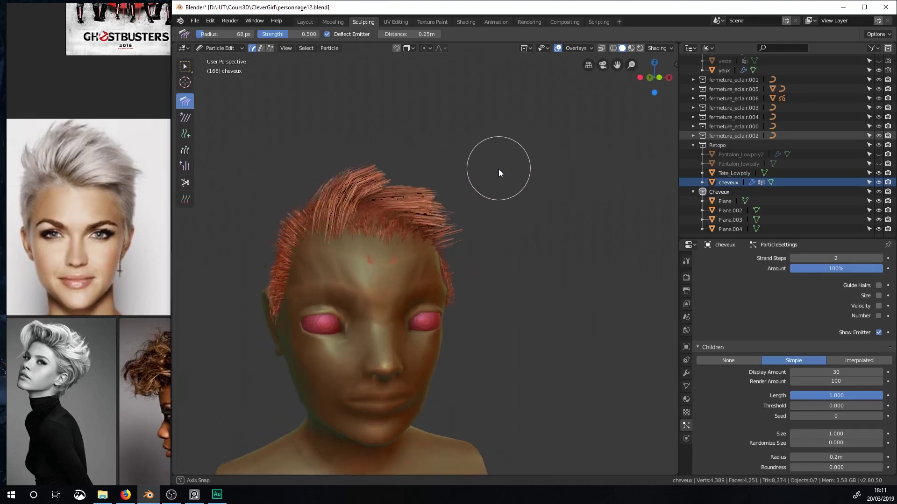
Return cheveux to Object Mode and increase the viewport Strand Steps of the meches_devant hair.
scroll(810, 300, "up", 6)
scroll(718, 335, "up", 3)
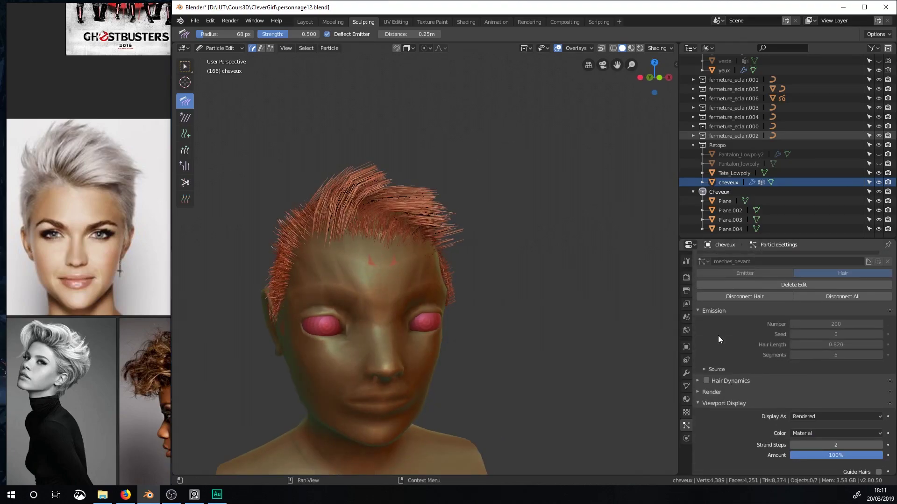
left_click(699, 374)
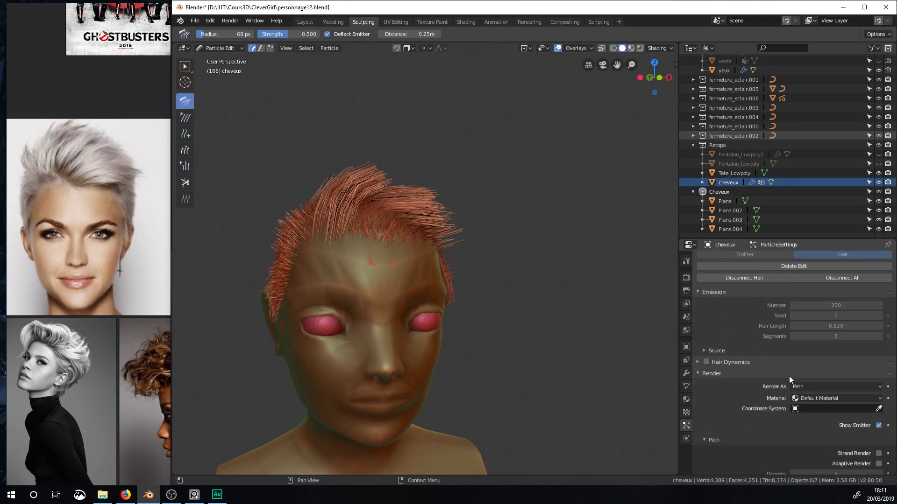
left_click(220, 48)
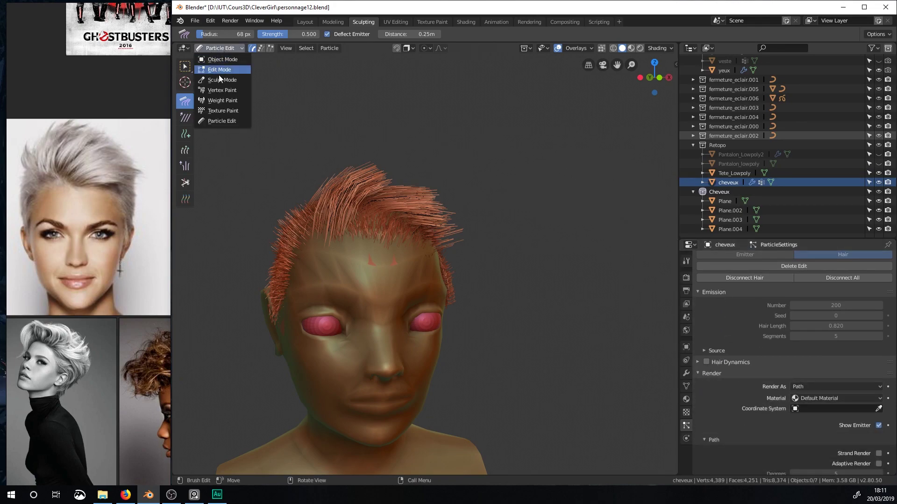
left_click(229, 61)
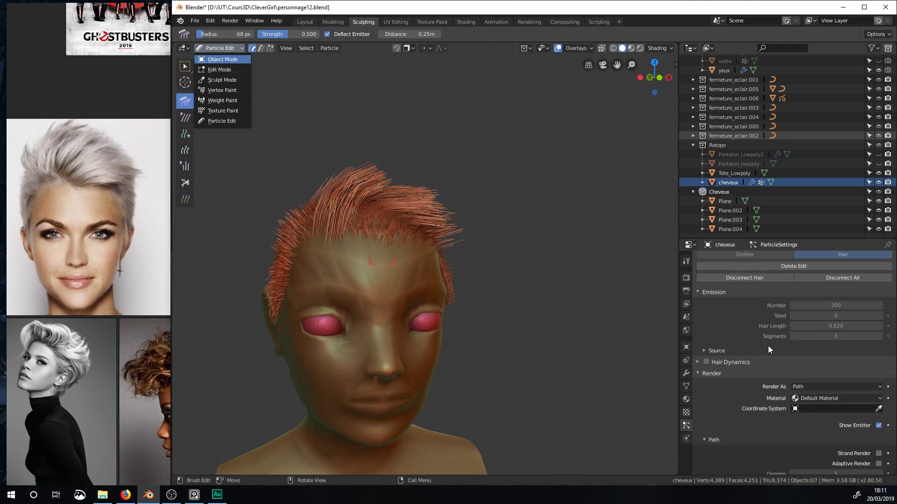
scroll(734, 349, "down", 11)
left_click_drag(836, 377, 851, 378)
middle_click_drag(434, 187, 402, 208)
scroll(737, 377, "down", 4)
scroll(733, 381, "down", 5)
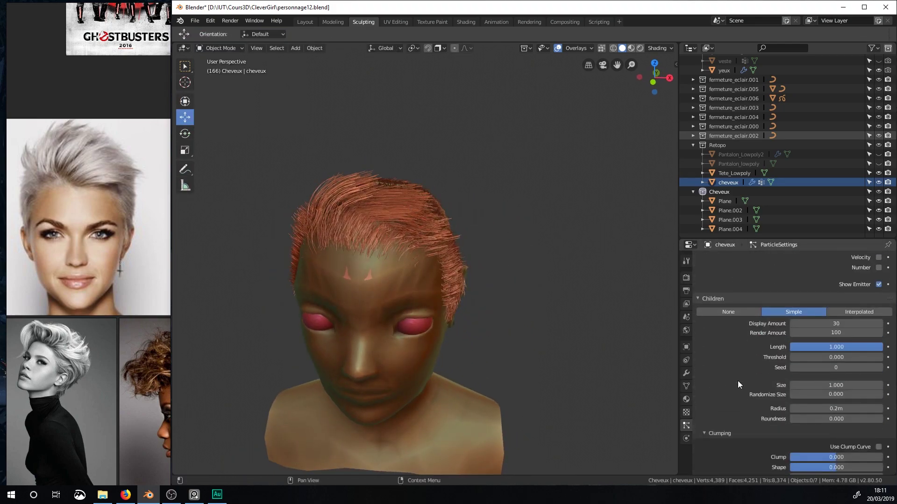
scroll(752, 288, "up", 20)
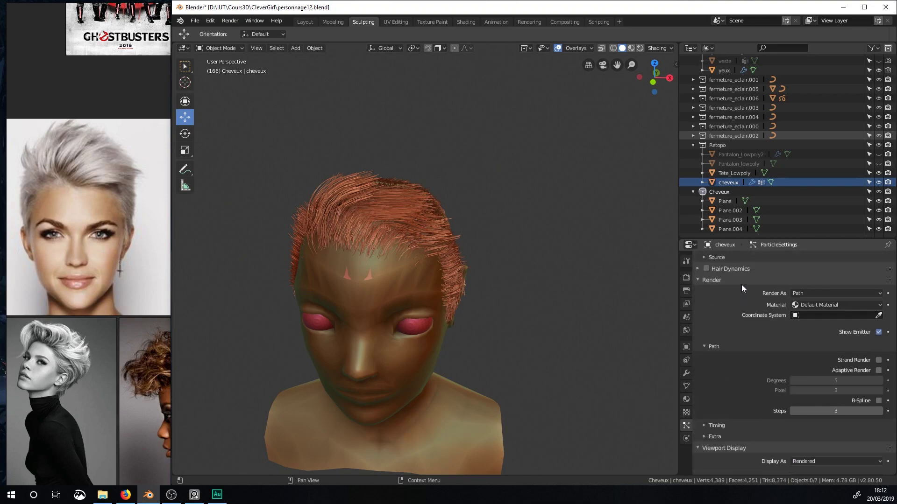
Select the base cheveux system of the cheveux object and enter Particle Edit with the Cut brush.
middle_click_drag(221, 227, 452, 304)
scroll(469, 274, "up", 3)
left_click(470, 274)
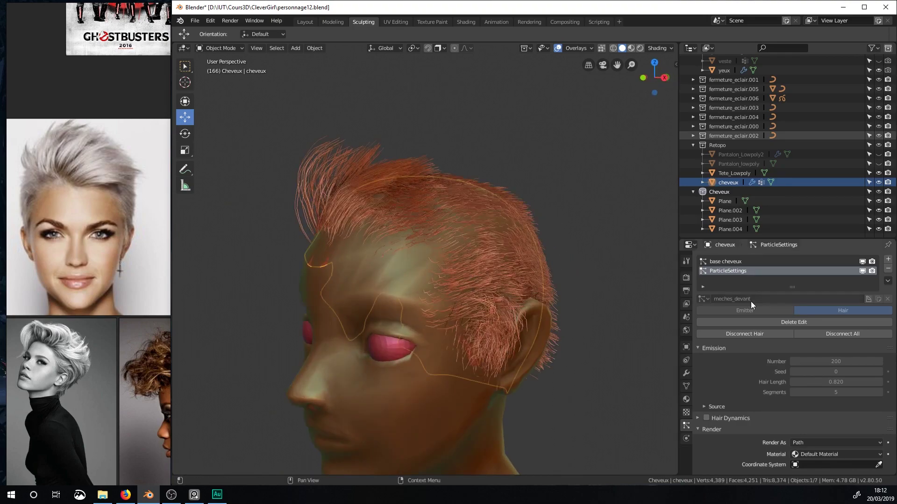
left_click(735, 262)
middle_click_drag(655, 262, 594, 254)
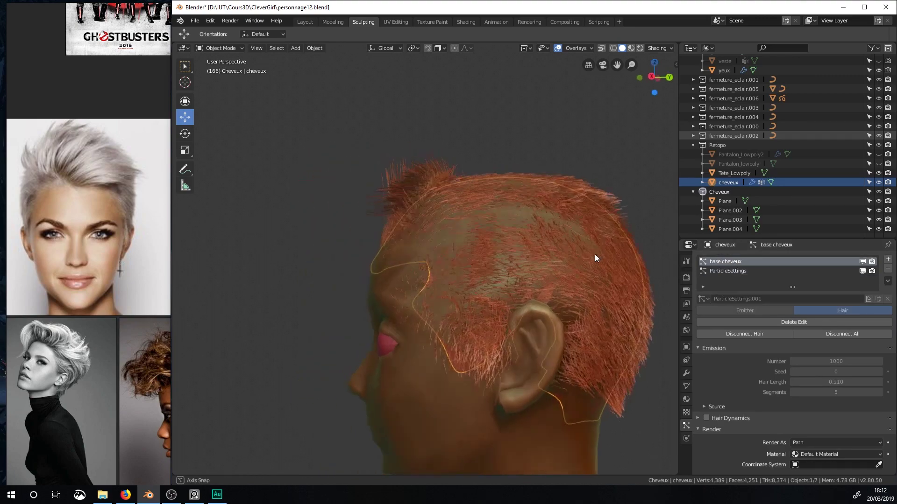
left_click(233, 48)
left_click(222, 120)
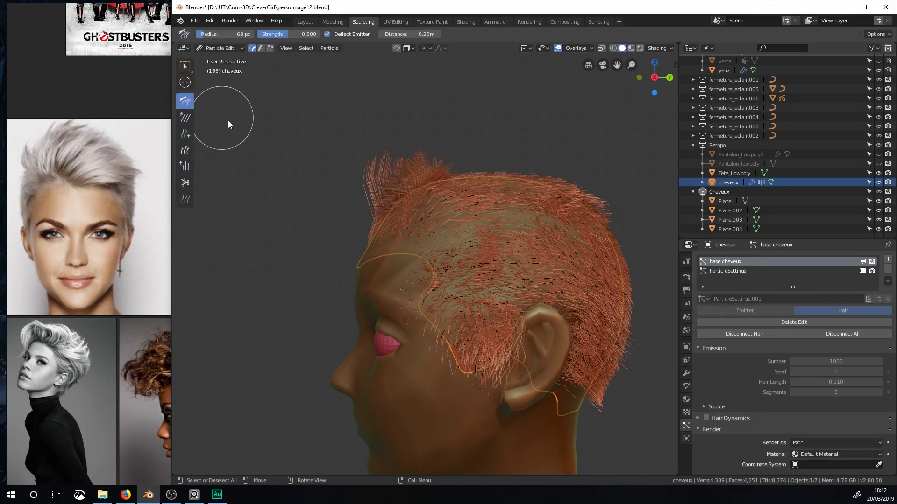
mouse_move(410, 279)
middle_mouse_down()
mouse_move(436, 301)
mouse_move(416, 286)
mouse_move(420, 273)
middle_mouse_up()
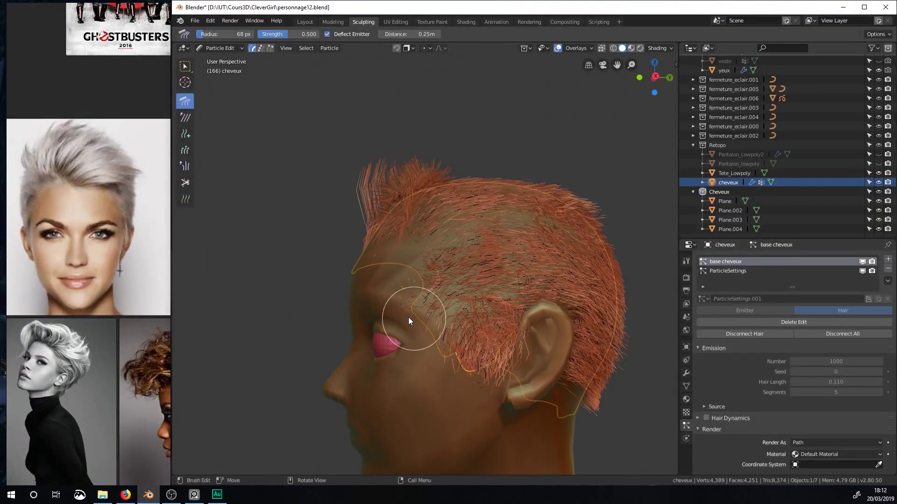
left_click(185, 181)
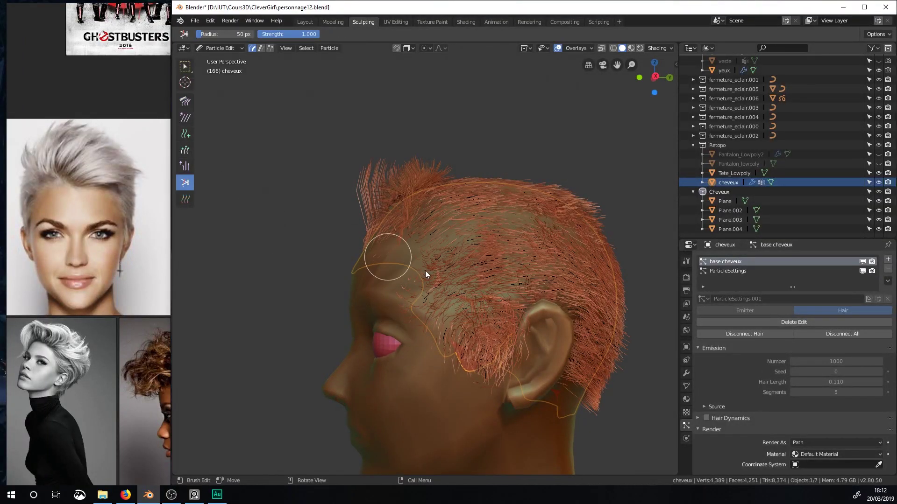
Set the children Display Amount of the base cheveux system to 50.
mouse_move(508, 238)
middle_mouse_down()
mouse_move(568, 266)
mouse_move(610, 262)
mouse_move(556, 234)
mouse_move(524, 246)
middle_mouse_up()
scroll(714, 343, "down", 4)
scroll(714, 343, "down", 15)
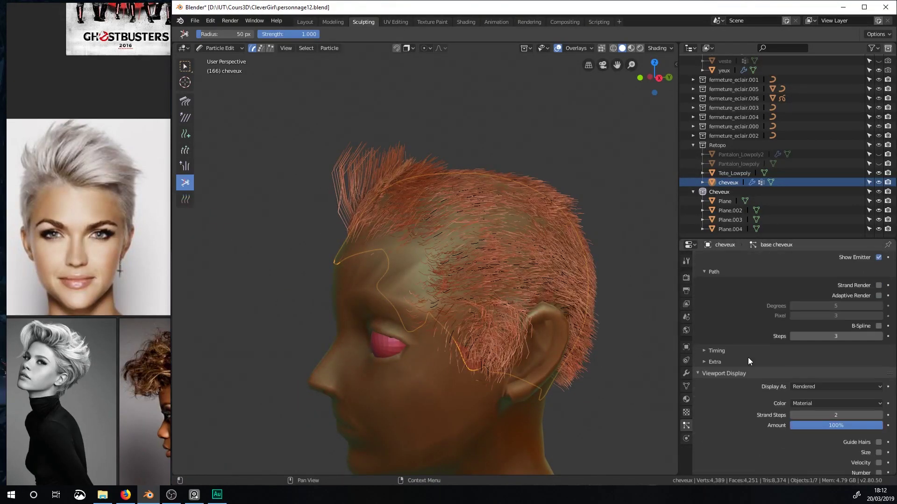
left_click(833, 323)
type("50")
key("Return")
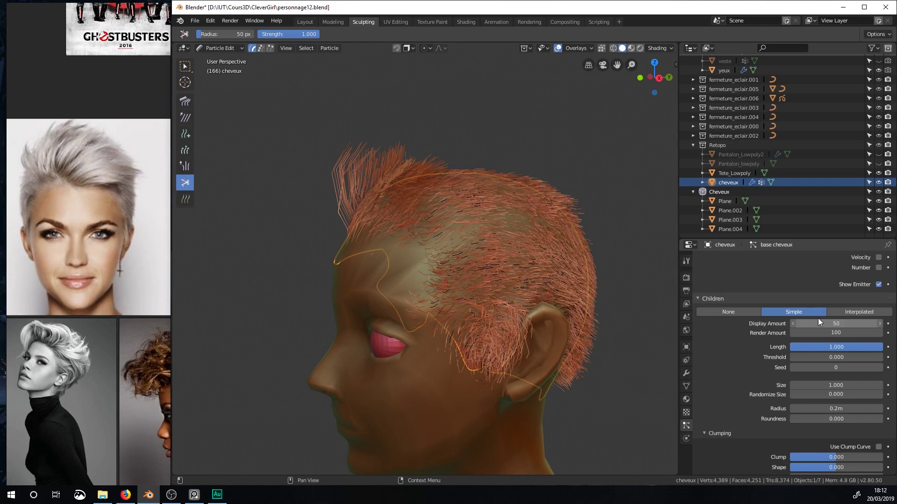
Check which hair system the particle edit options target and inspect the base hair around the temple.
left_click(886, 36)
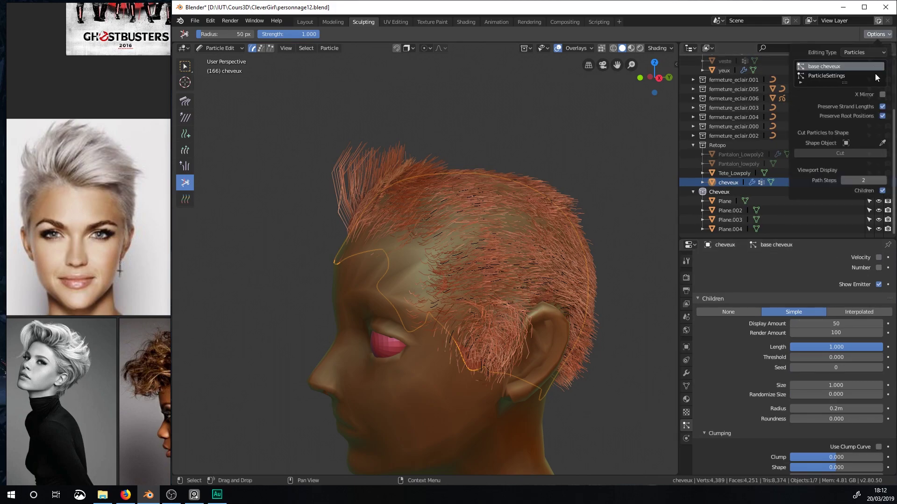
middle_click_drag(416, 318, 376, 312)
scroll(801, 277, "up", 10)
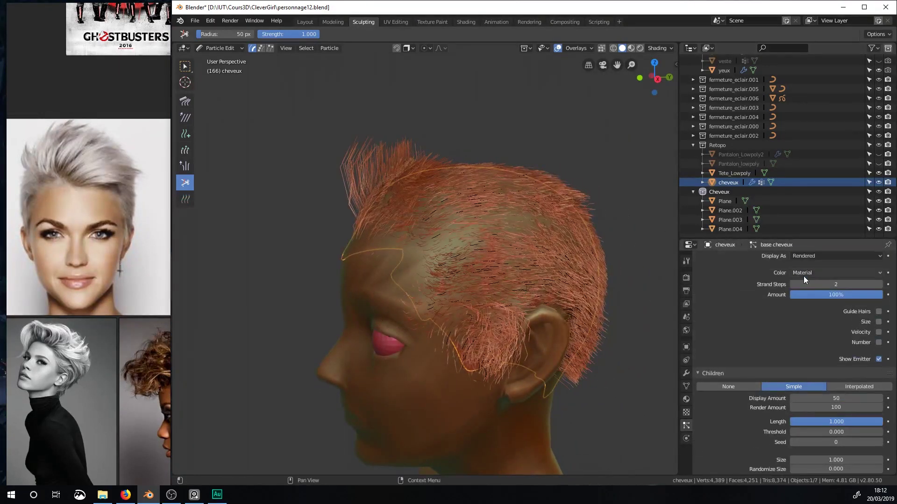
scroll(797, 277, "up", 4)
middle_click_drag(397, 271, 415, 305)
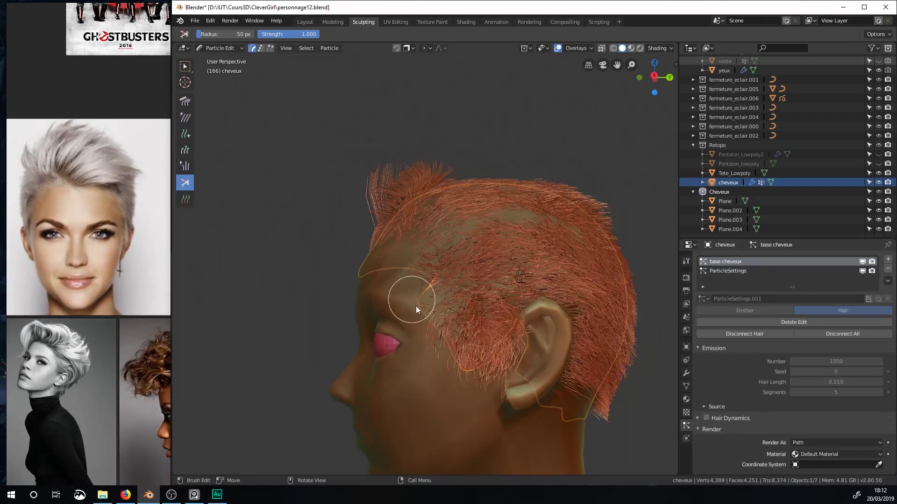
Trim the stray base hairs beside the temple with the Cut brush.
mouse_move(440, 351)
left_mouse_down()
mouse_move(444, 363)
mouse_move(410, 289)
mouse_move(434, 358)
left_mouse_up()
middle_click_drag(434, 357, 617, 352)
scroll(781, 434, "down", 10)
mouse_move(502, 301)
middle_mouse_down()
mouse_move(402, 312)
mouse_move(364, 299)
middle_mouse_up()
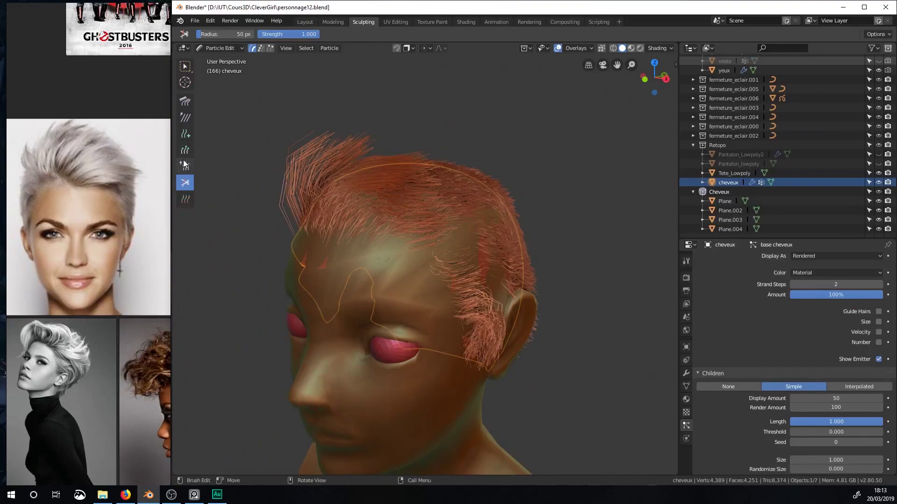
Fill the sparse area between the temple and the ear with new base hairs using the Add brush.
left_click(185, 166)
middle_click_drag(488, 279, 187, 252)
scroll(514, 270, "up", 4)
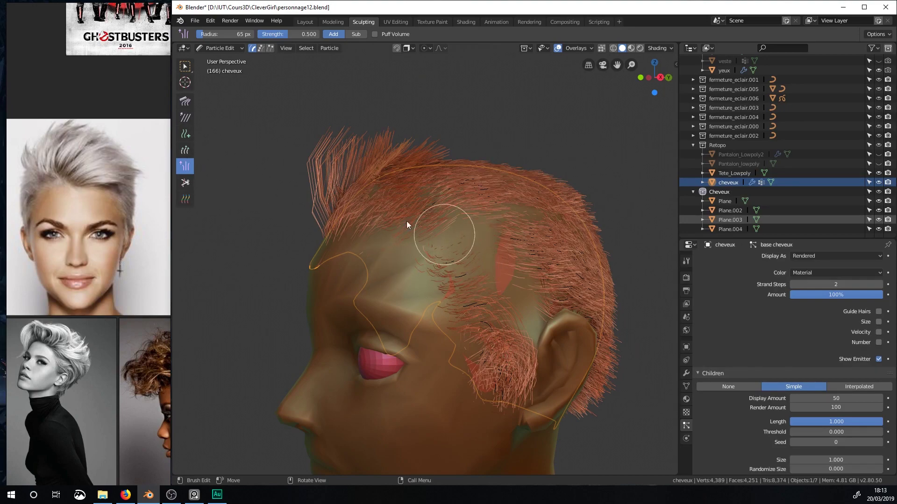
left_click(185, 135)
left_click(483, 240)
left_click(520, 307)
left_click(526, 217)
Inspect the base hair coverage from the front, side and back of the head.
middle_click_drag(529, 218, 430, 261)
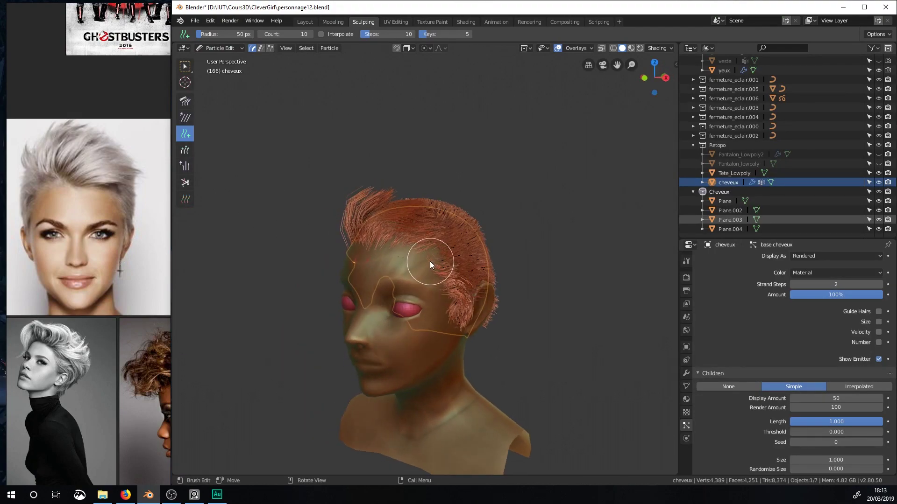
middle_click_drag(475, 302, 503, 284)
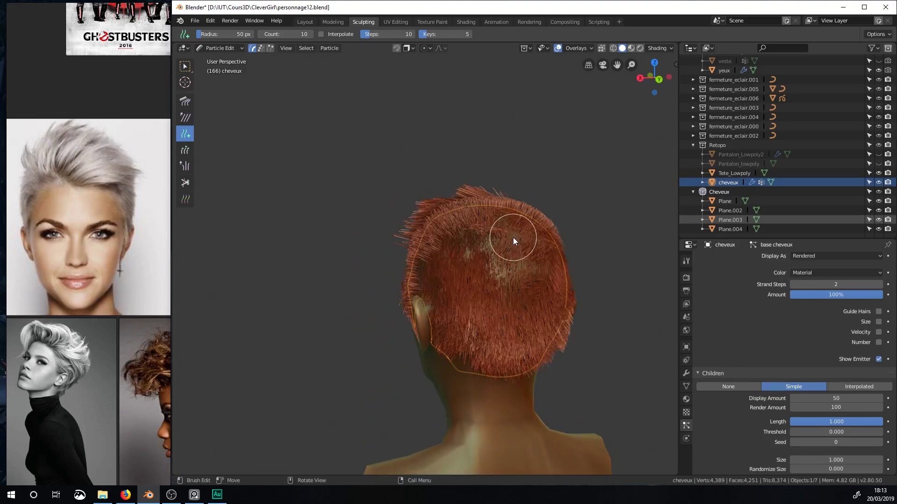
middle_click_drag(475, 246, 604, 241)
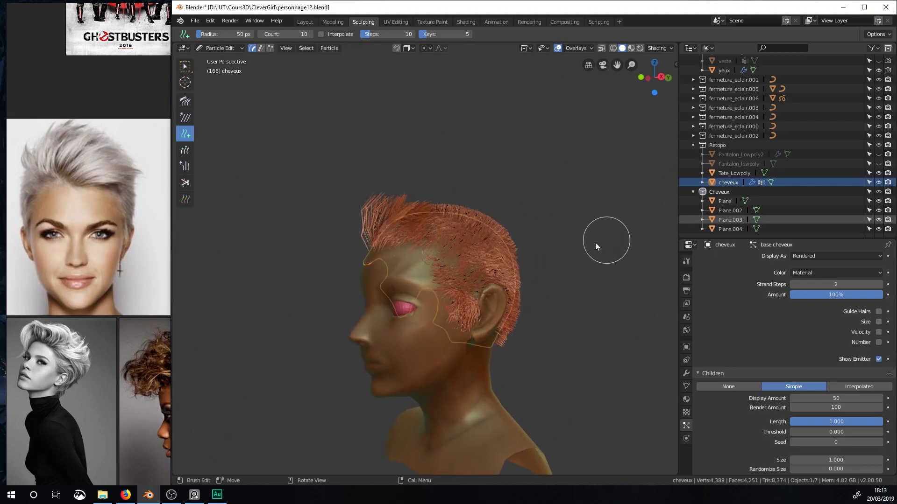
middle_click_drag(502, 246, 575, 236)
middle_click_drag(461, 201, 377, 218)
scroll(376, 217, "up", 3)
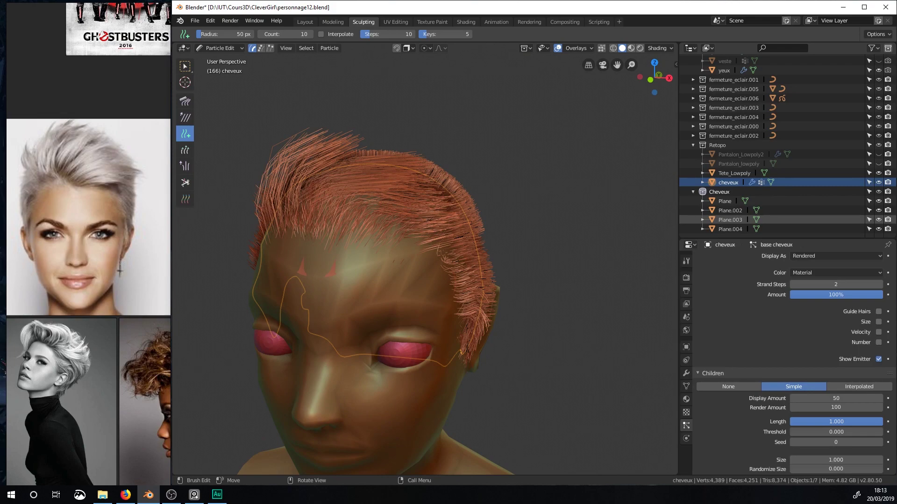
scroll(493, 279, "down", 3)
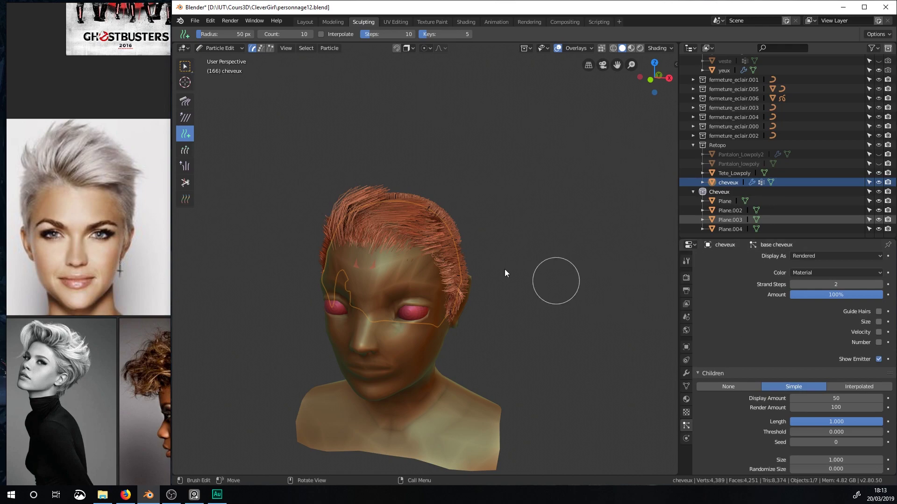
scroll(596, 290, "up", 3)
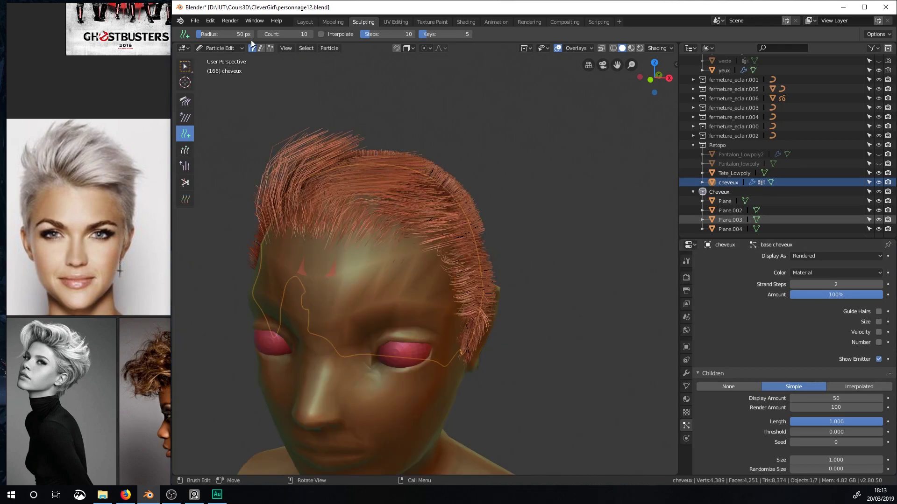
Return cheveux to Object Mode and split the 3D viewport into two stacked views.
left_click(232, 48)
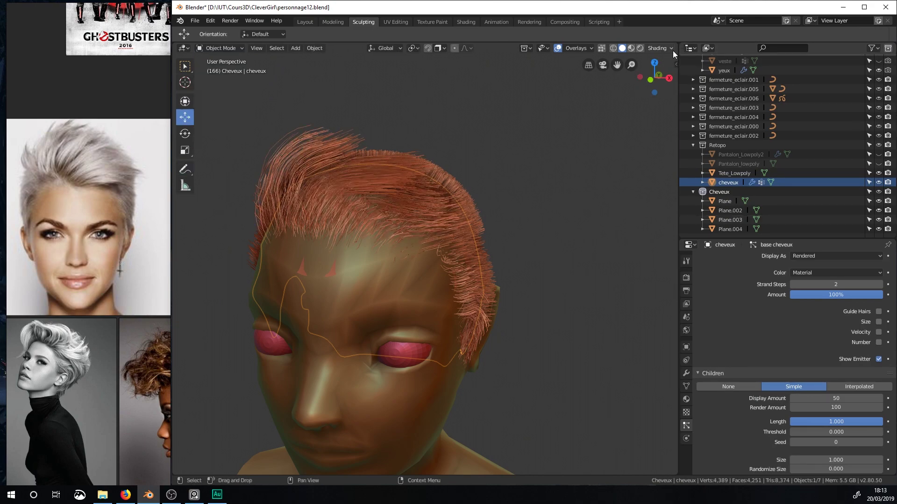
left_click_drag(674, 42, 483, 355)
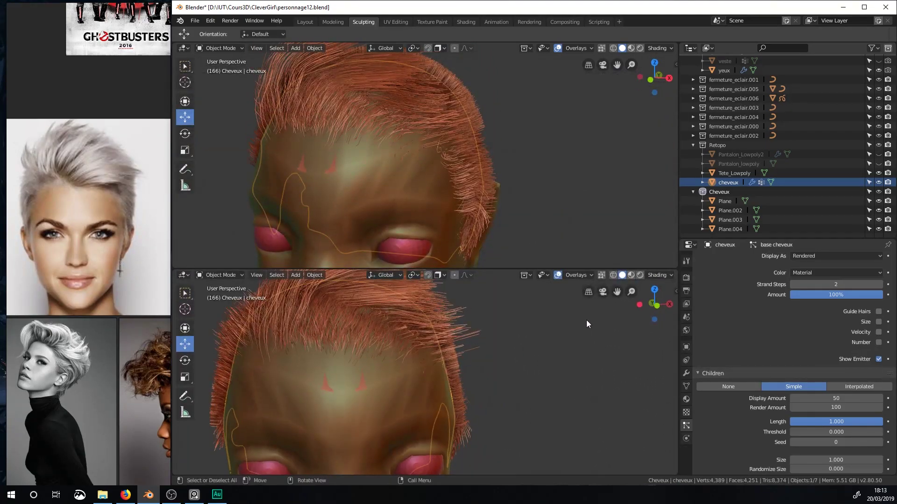
Show the lower viewport in material preview shading and turn off Show Emitter for the base cheveux system.
left_click(631, 276)
middle_click_drag(349, 351, 421, 347)
scroll(718, 358, "down", 2)
left_click(880, 322)
middle_click_drag(435, 334, 397, 331)
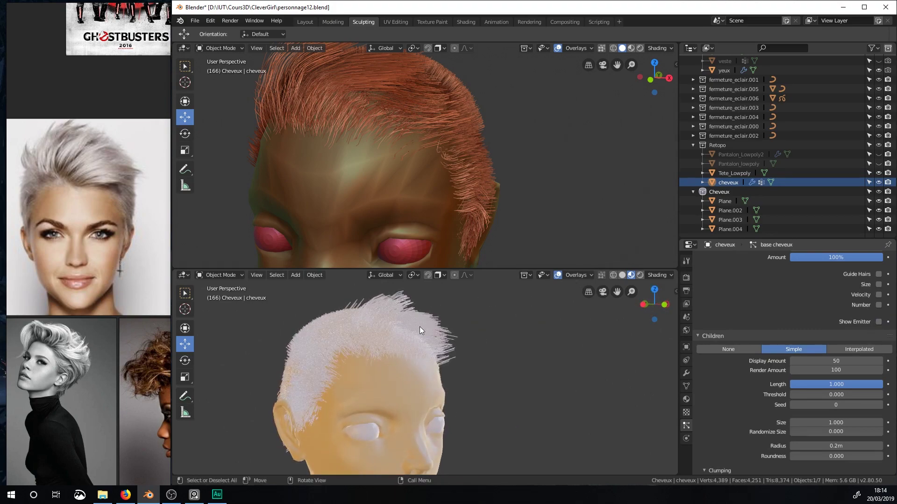
Turn the upper viewport into a Shader Editor and create a new material named M_HairParticles for cheveux.
left_click(189, 50)
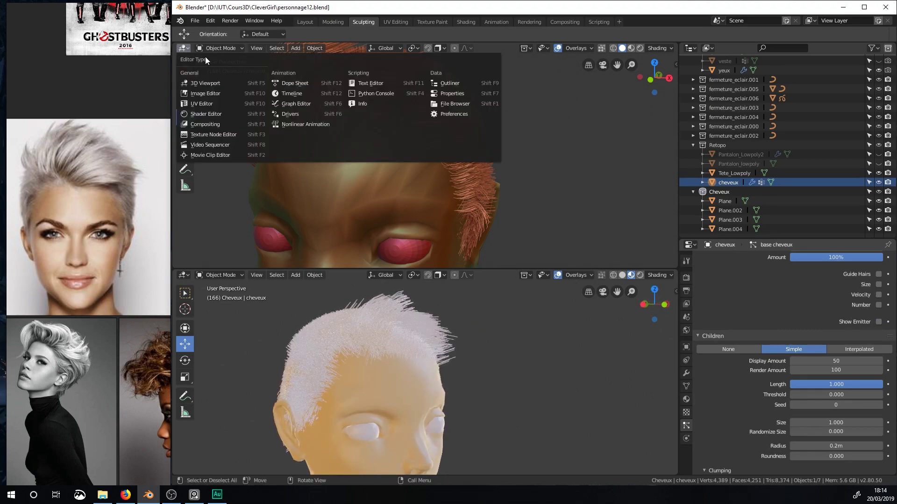
left_click(200, 115)
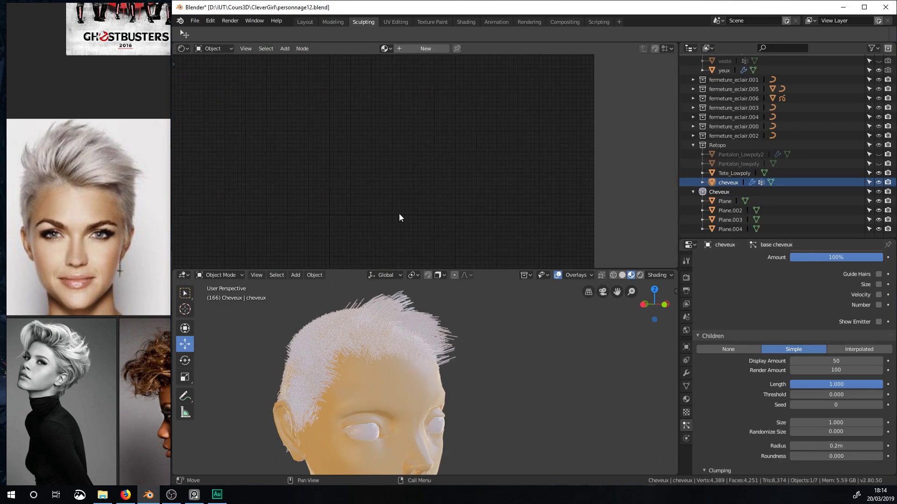
left_click(426, 49)
left_click(400, 48)
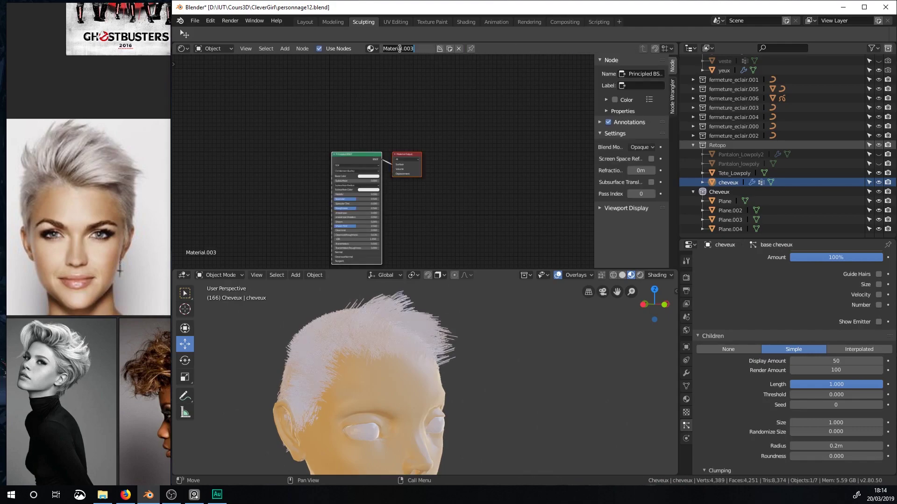
type("M_HairParticles")
Delete the Principled BSDF node from the M_HairParticles material.
scroll(331, 142, "up", 3)
left_click_drag(334, 148, 264, 126)
key("Delete")
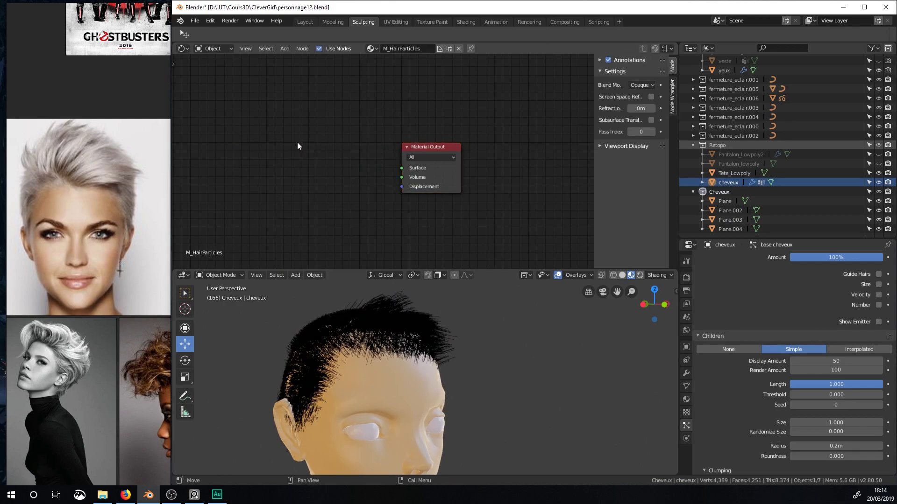
Set the scene's render engine to Cycles.
key("shift+a")
mouse_move(279, 178)
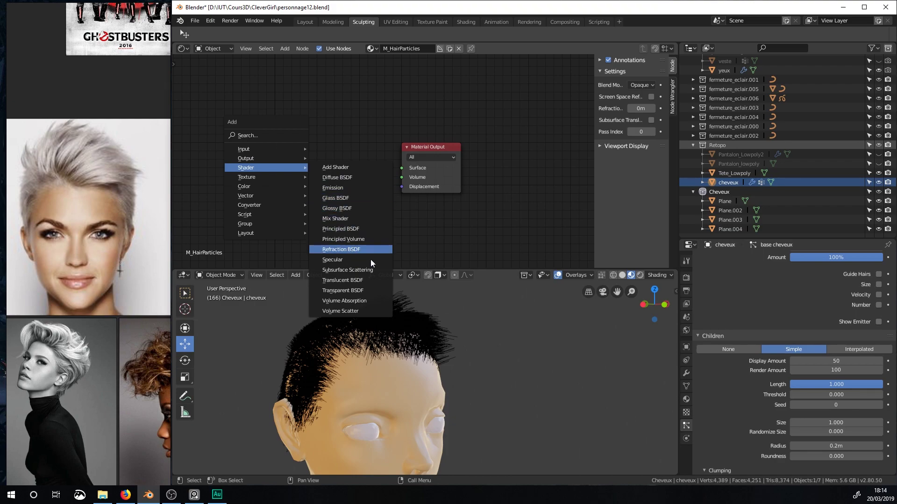
left_click(686, 278)
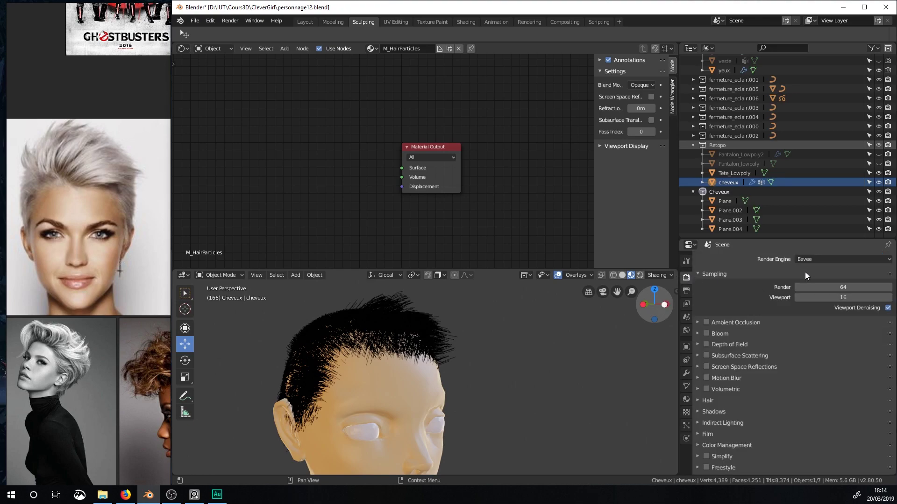
left_click(812, 260)
left_click(803, 292)
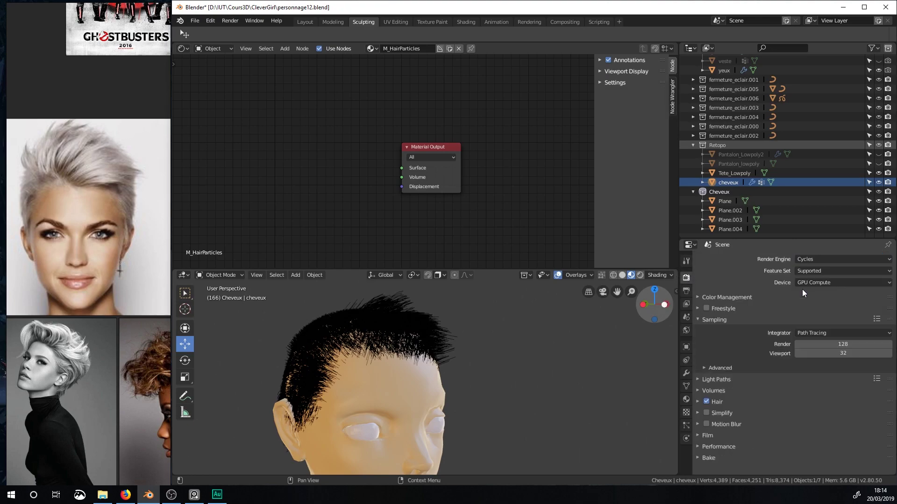
Add a Principled Hair BSDF node and connect it to the Surface of the Material Output.
key("shift+a")
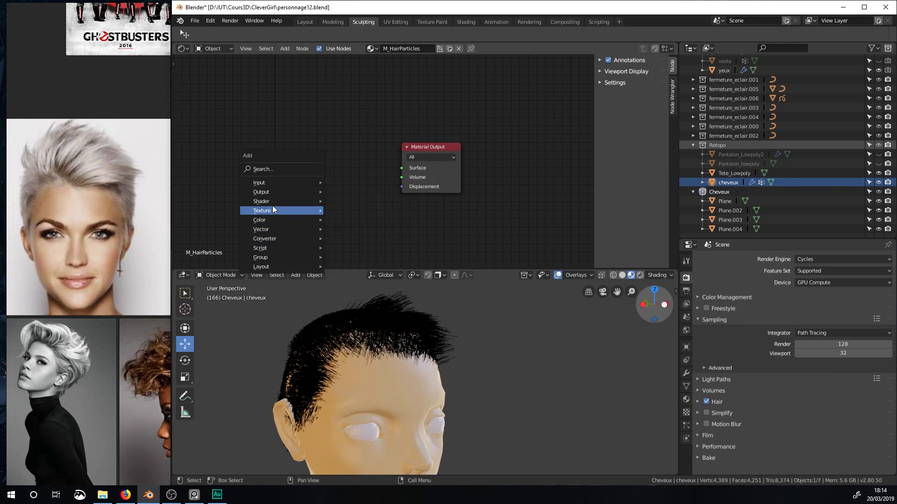
mouse_move(274, 202)
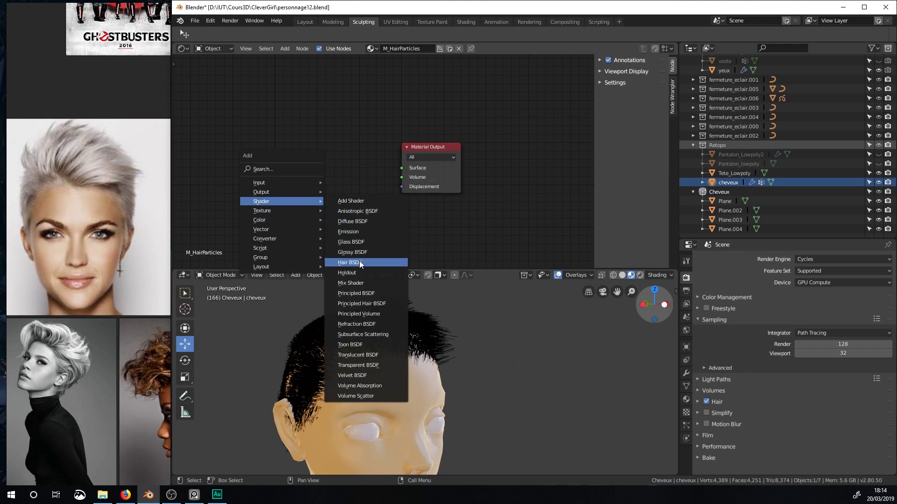
left_click(366, 302)
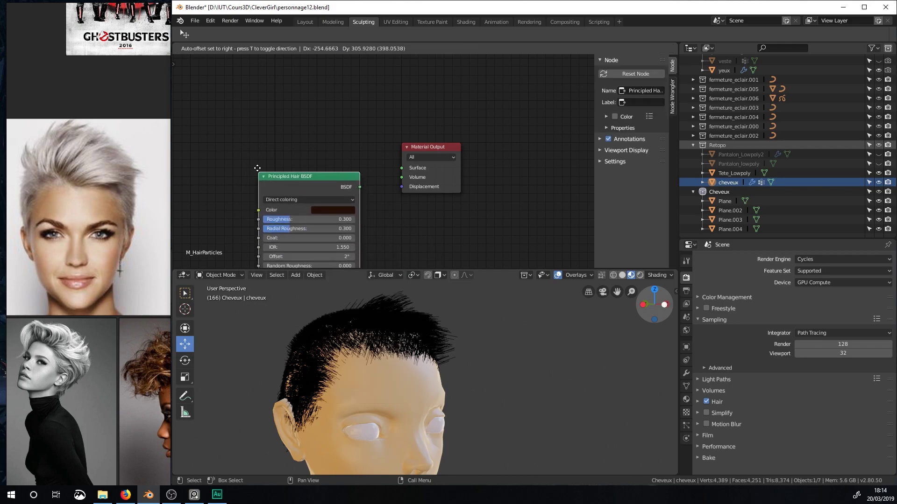
left_click(352, 154)
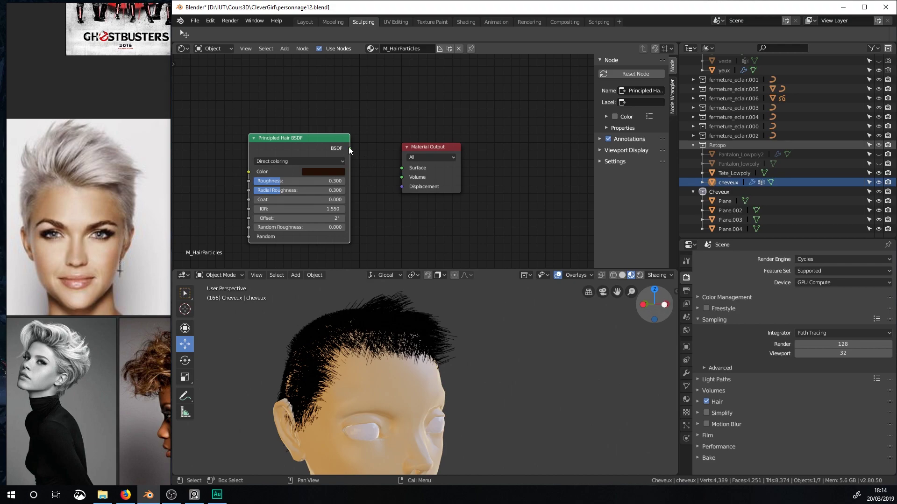
left_click_drag(391, 173, 401, 167)
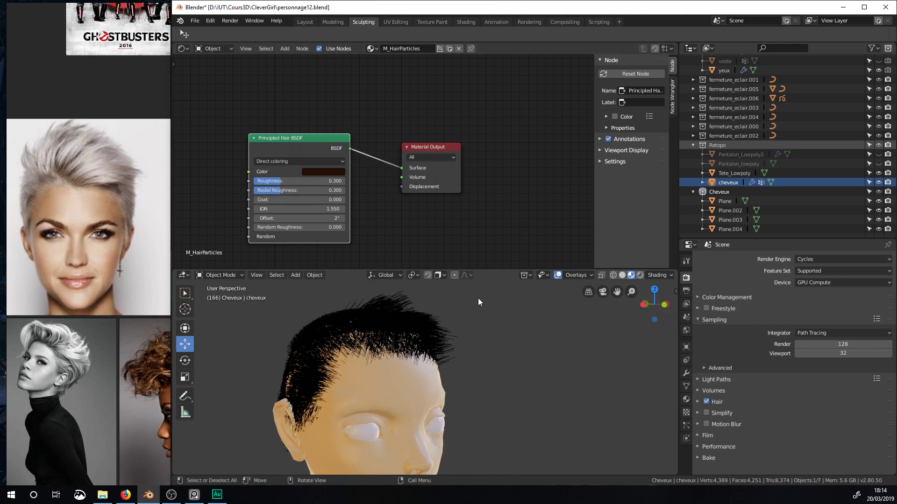
Switch the lower viewport to rendered shading and assign an Environment Texture to the world background color.
left_click(640, 275)
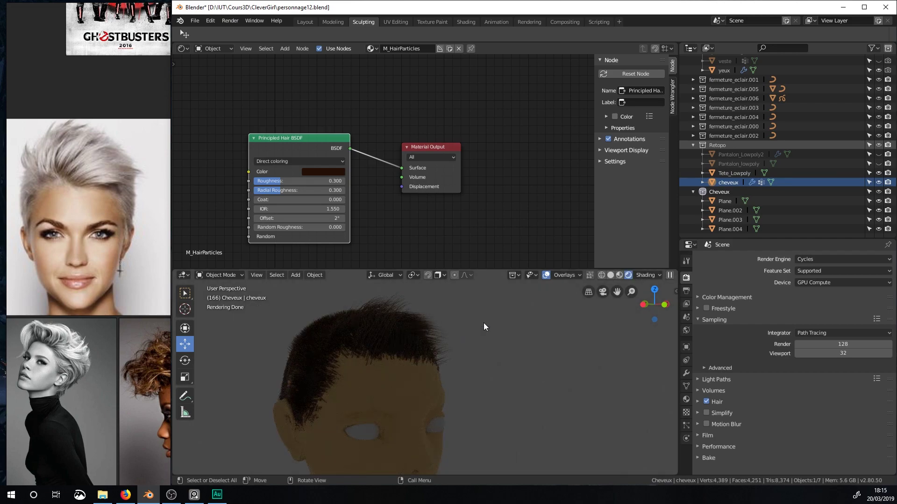
left_click(686, 399)
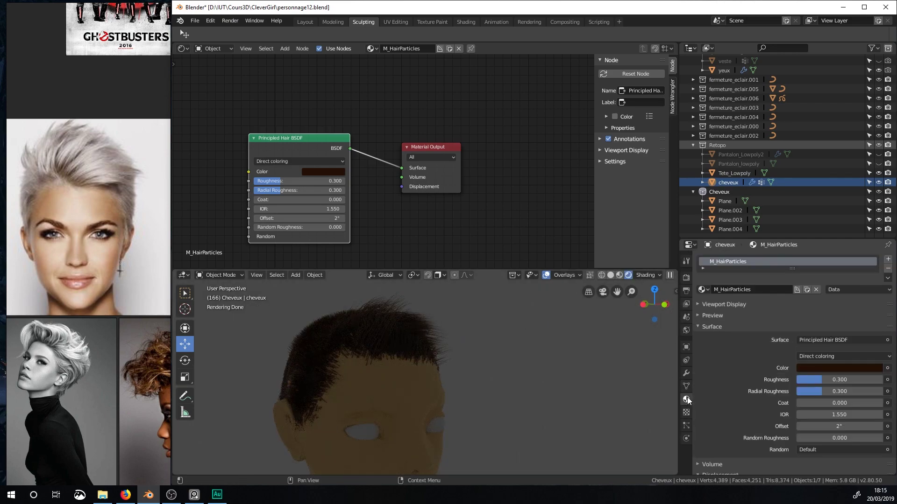
left_click(685, 331)
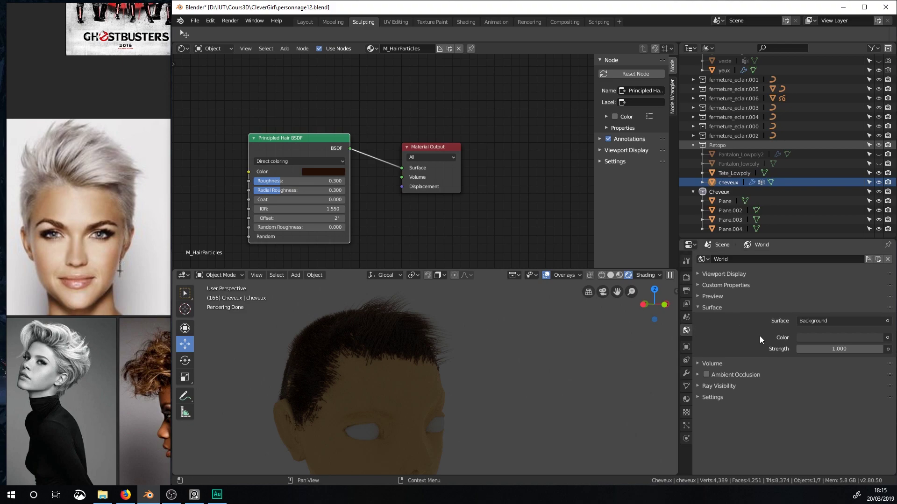
left_click(887, 338)
left_click(887, 338)
left_click(731, 379)
Load the_sky_is_on_fire_2k.hdr from D:\Ressources\Textures\HDRI as the world's environment image.
left_click(840, 349)
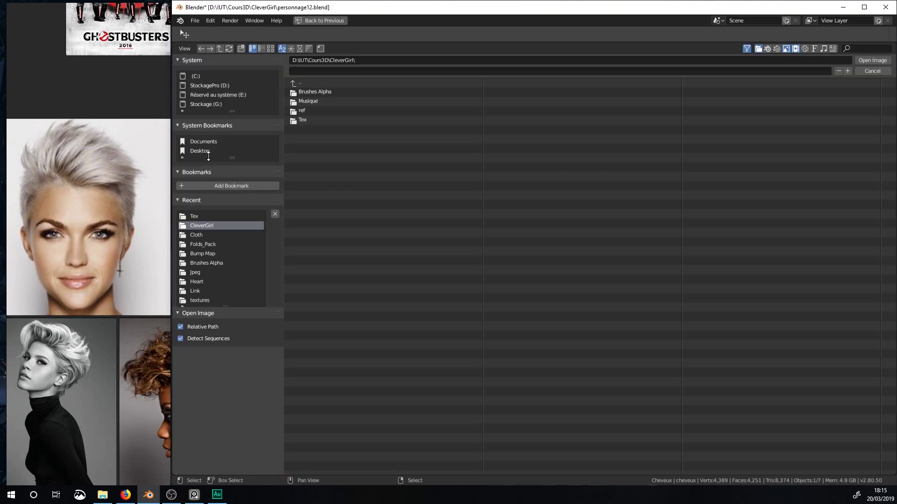
left_click(212, 88)
left_click(317, 159)
left_click(316, 232)
left_click(316, 137)
left_click(270, 48)
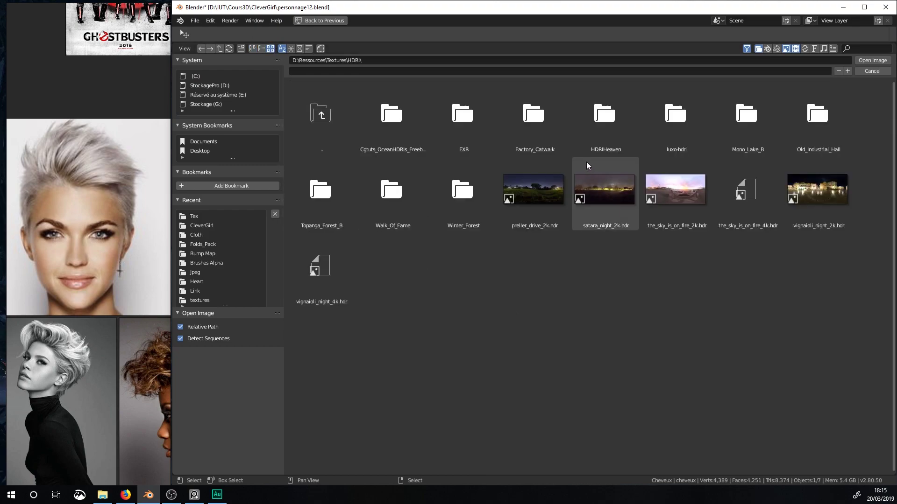
double_click(675, 190)
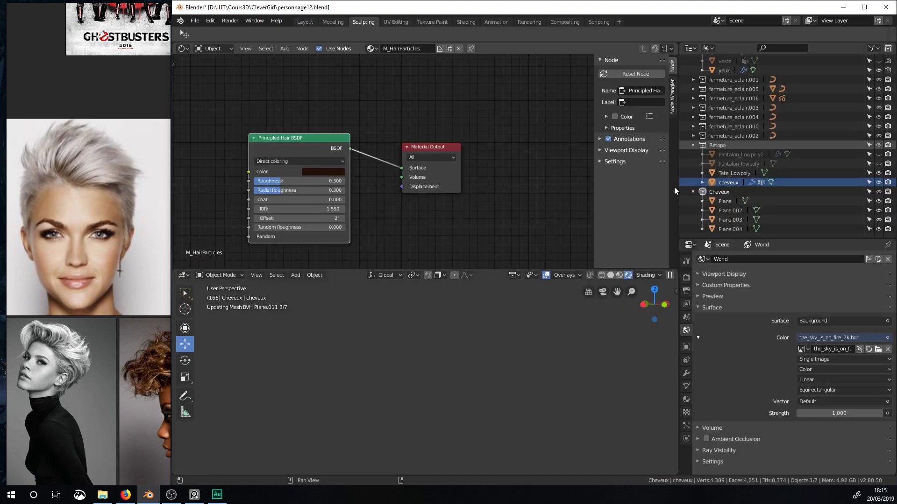
Try a dark green color on the Principled Hair BSDF with Direct coloring.
scroll(448, 363, "up", 3)
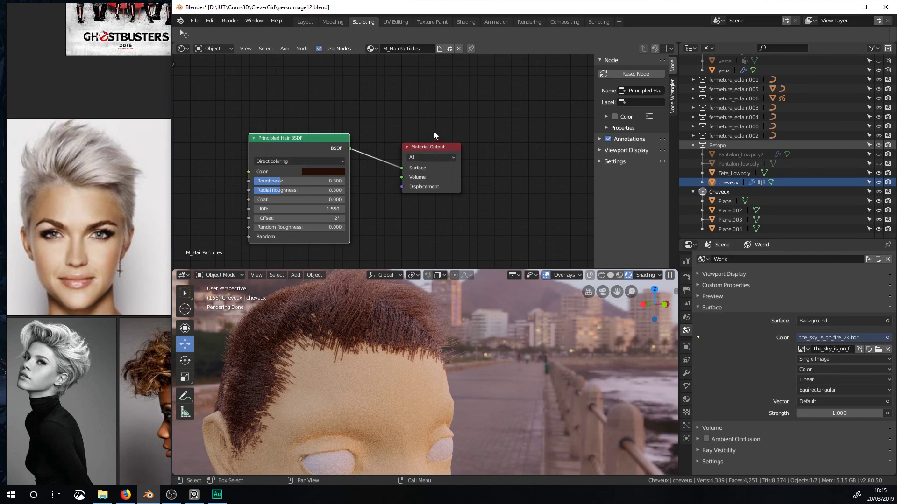
left_click_drag(429, 146, 434, 136)
left_click(308, 161)
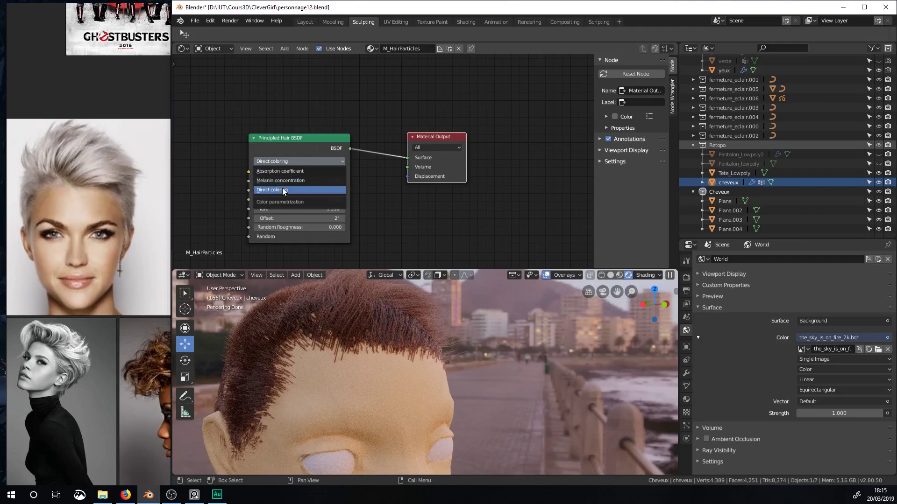
left_click(326, 172)
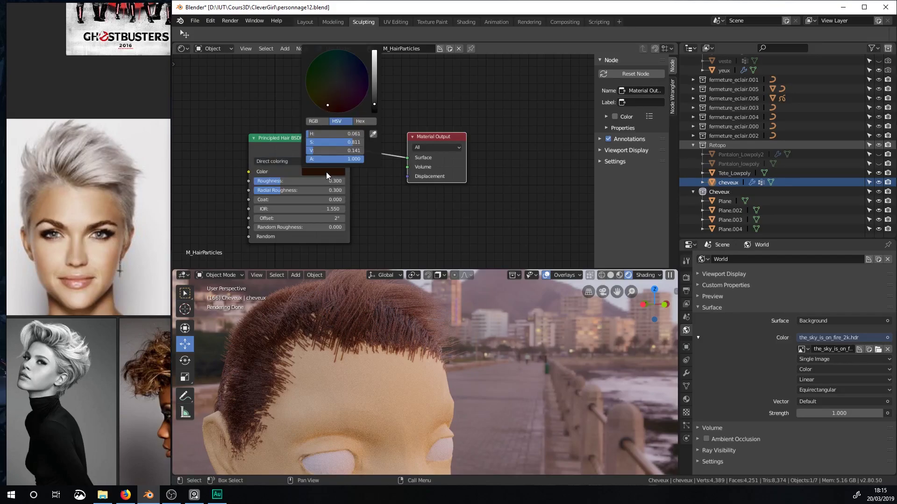
left_click(345, 90)
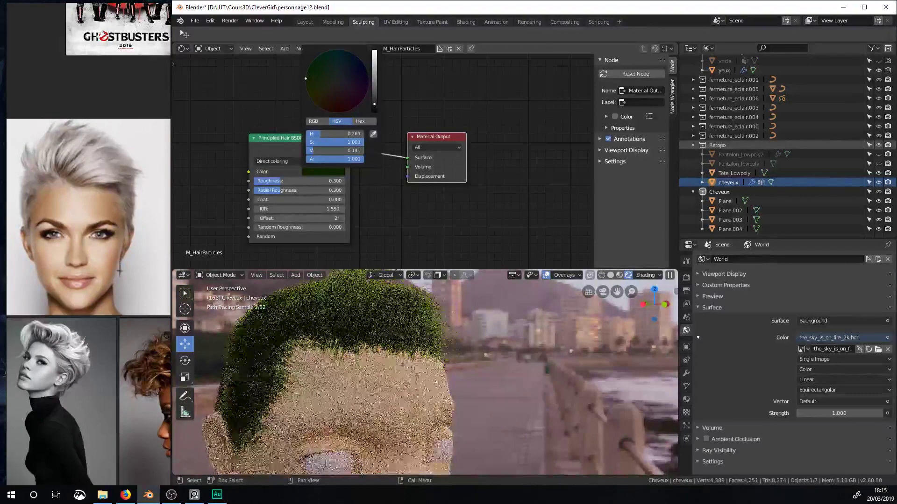
Set the color parametrization of the Principled Hair BSDF to Melanin concentration.
left_click(301, 161)
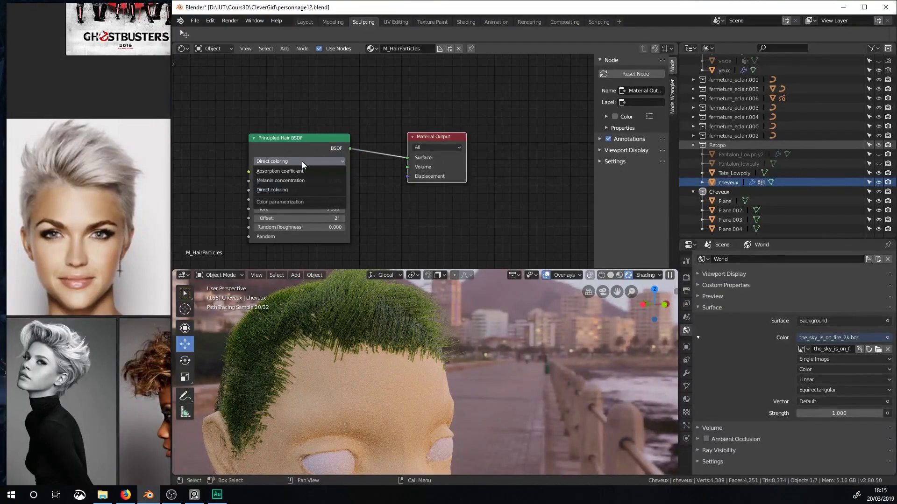
left_click(286, 184)
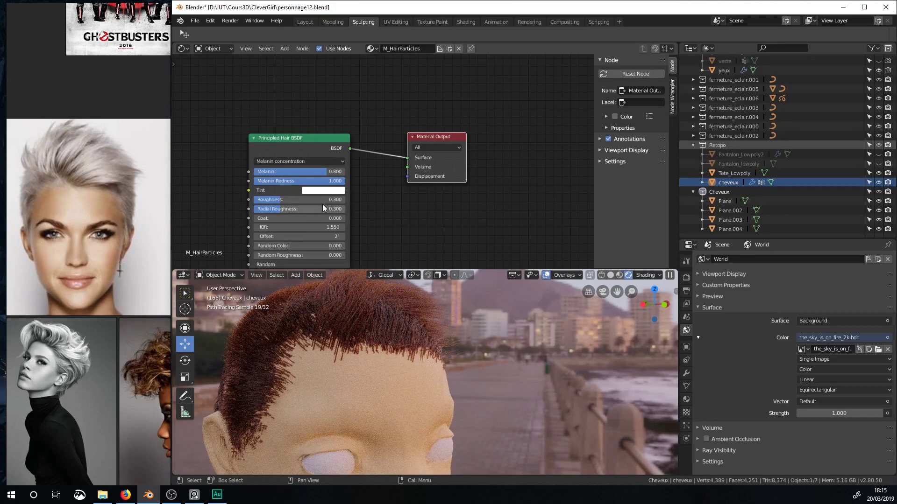
Set the Principled Hair BSDF's Melanin to 0.724 and its Roughness to 0.548.
mouse_move(320, 172)
left_mouse_down()
mouse_move(252, 172)
mouse_move(344, 171)
mouse_move(287, 171)
mouse_move(323, 171)
left_mouse_up()
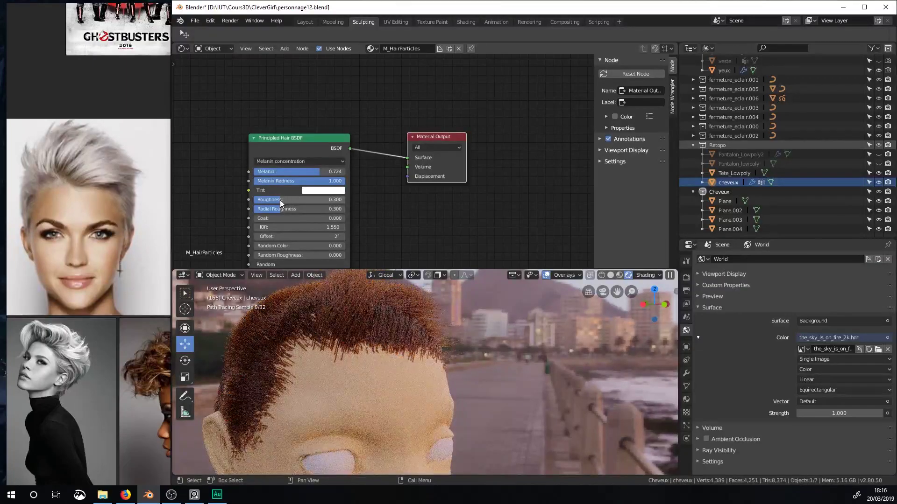
mouse_move(279, 200)
left_mouse_down()
mouse_move(260, 200)
mouse_move(348, 200)
mouse_move(275, 200)
mouse_move(304, 200)
left_mouse_up()
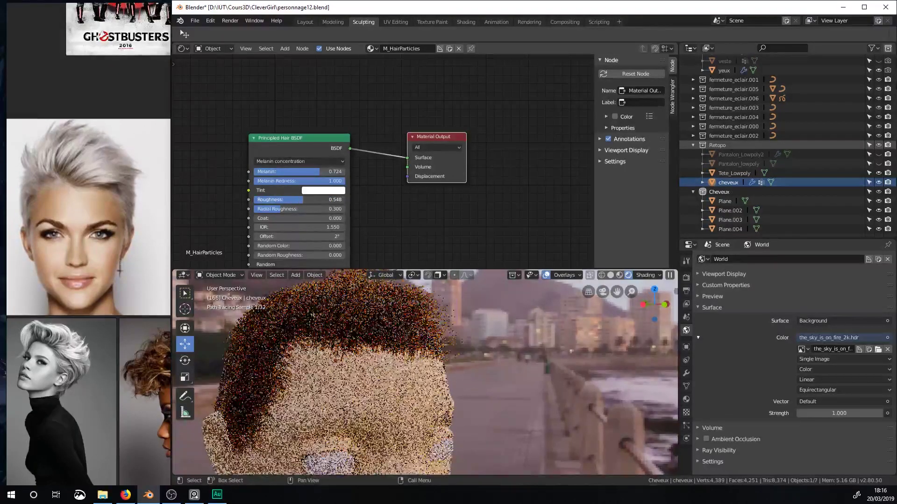
scroll(321, 226, "down", 1)
middle_click_drag(321, 226, 319, 202)
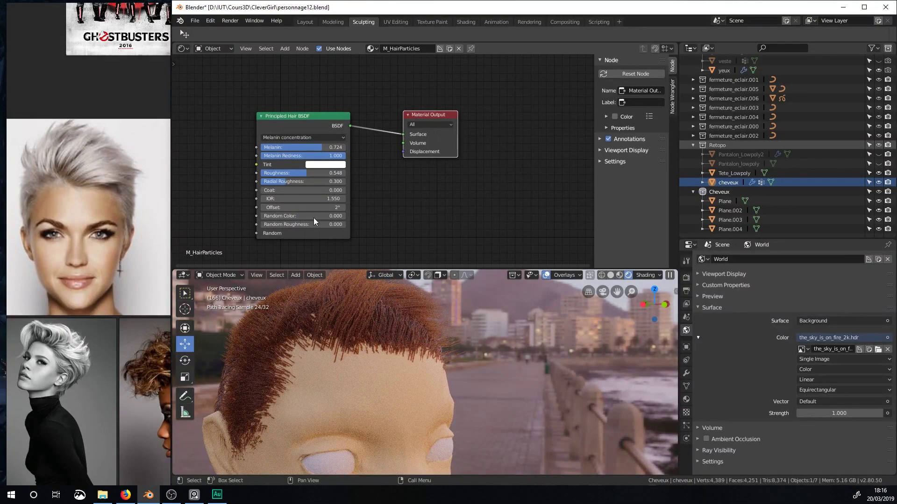
mouse_move(377, 324)
middle_mouse_down()
mouse_move(301, 353)
mouse_move(355, 337)
mouse_move(385, 315)
mouse_move(388, 327)
middle_mouse_up()
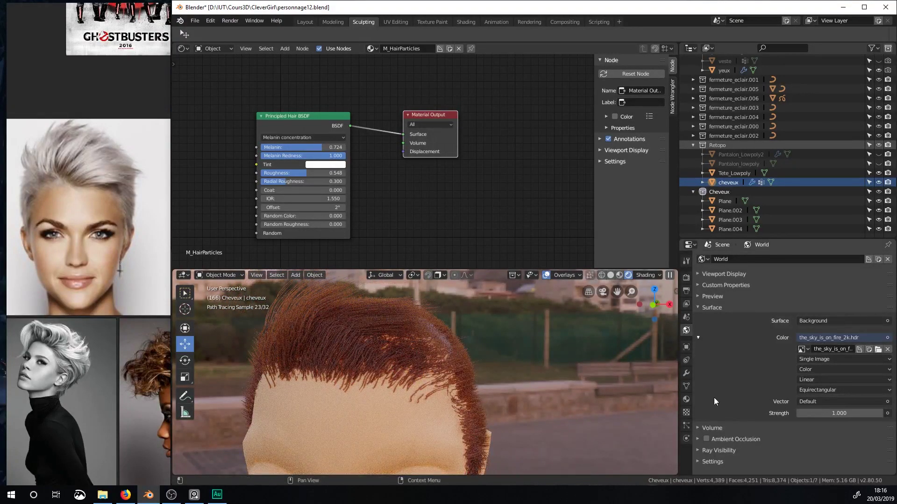
Open the Hair Shape settings of the base cheveux particle system and try reducing the Radius Root to 0 m.
left_click(686, 386)
left_click(686, 373)
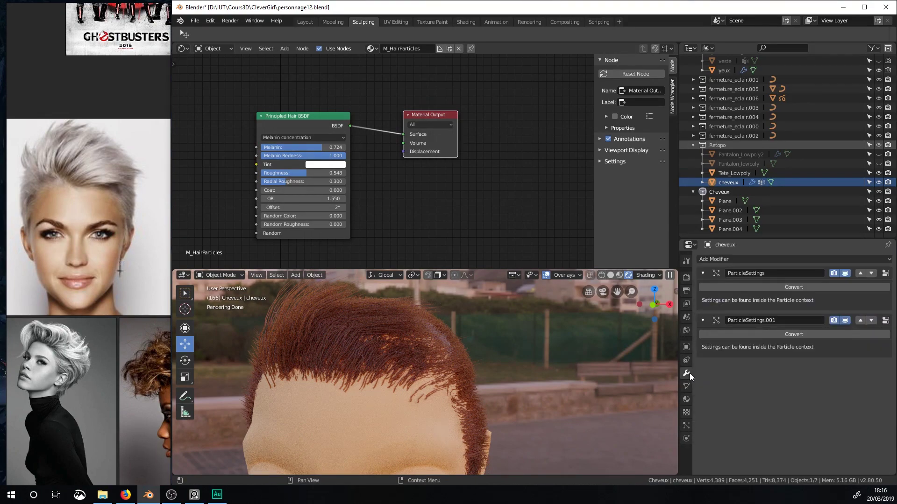
left_click(686, 425)
scroll(758, 363, "down", 10)
scroll(747, 318, "up", 10)
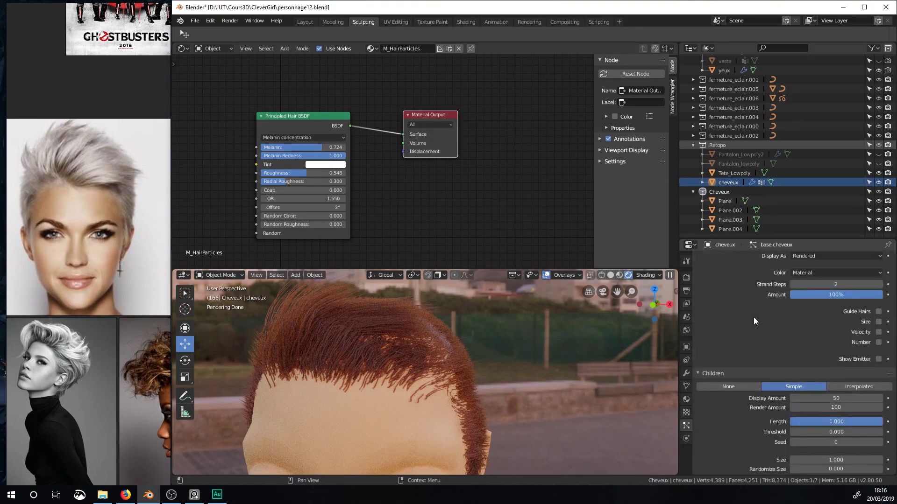
scroll(749, 315, "up", 2)
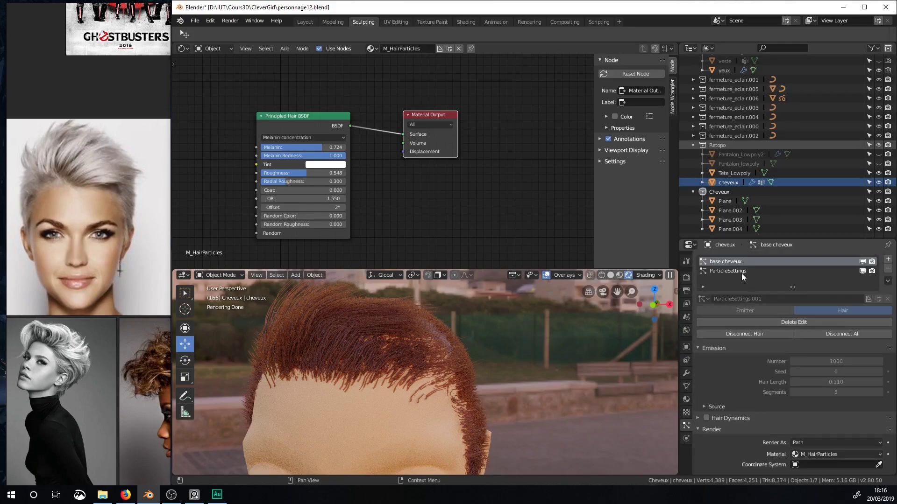
scroll(761, 386, "down", 15)
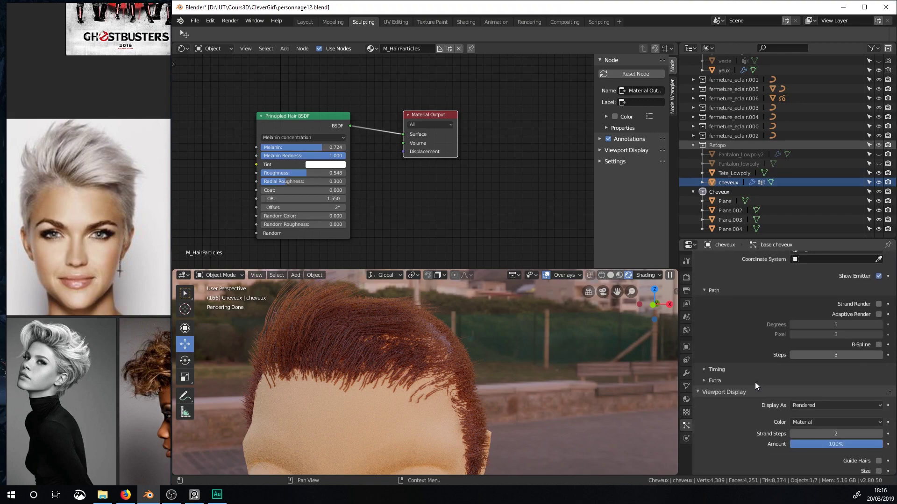
scroll(754, 382, "down", 15)
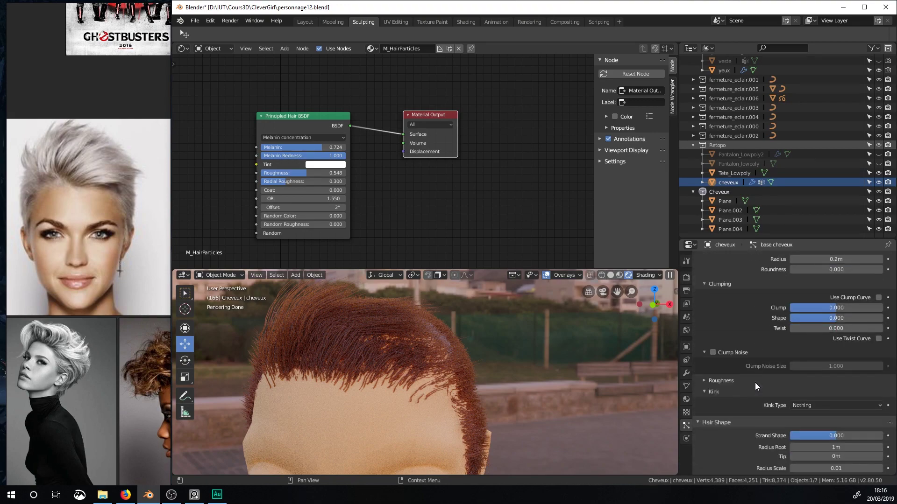
scroll(820, 310, "up", 2)
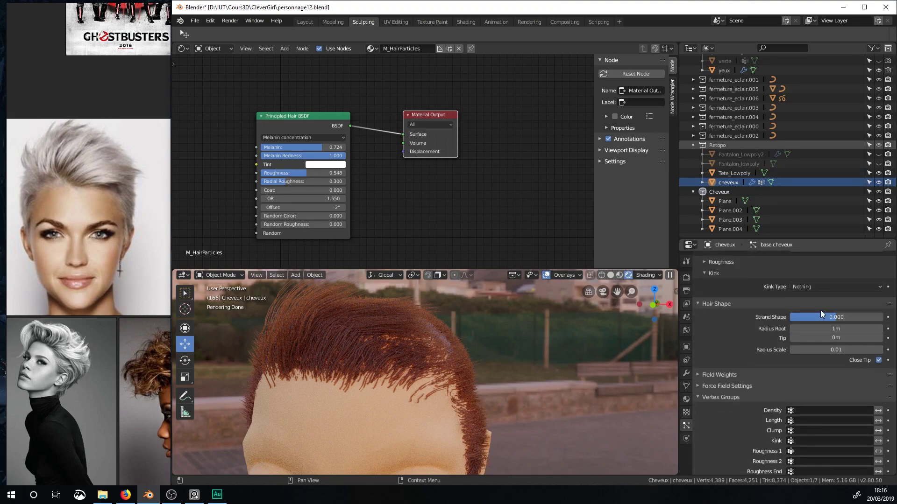
mouse_move(833, 323)
left_mouse_down()
mouse_move(808, 329)
mouse_move(817, 329)
left_mouse_up()
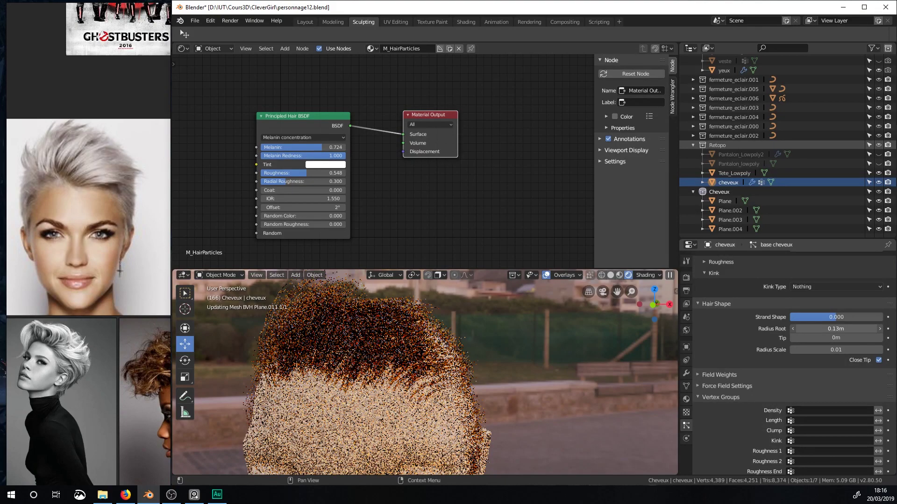
key("ctrl+z")
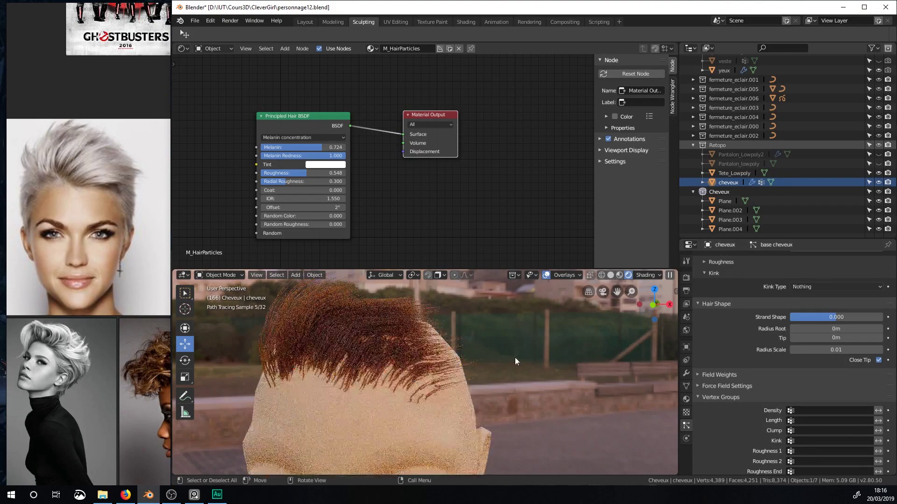
Set the Radius Root of the base cheveux hair to 0.5 m and check the rendered head from several angles.
left_click(833, 330)
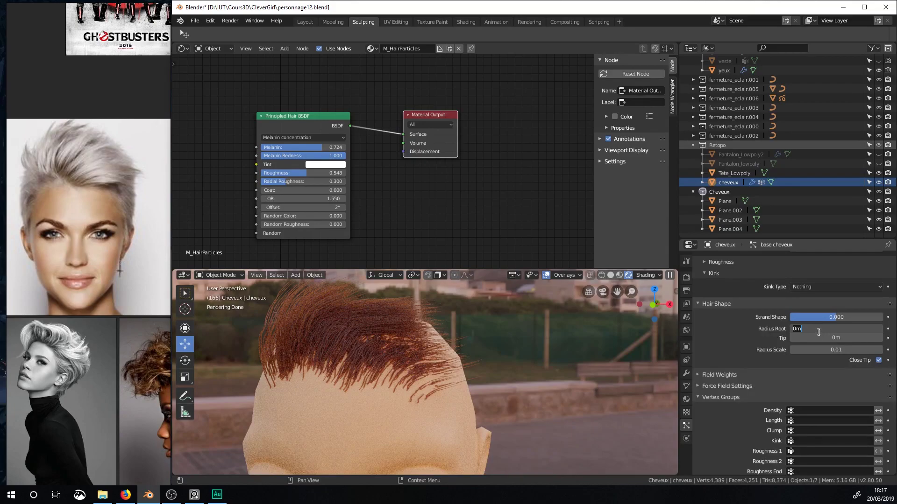
key("Return")
mouse_move(504, 360)
middle_mouse_down()
mouse_move(462, 356)
mouse_move(469, 388)
middle_mouse_up()
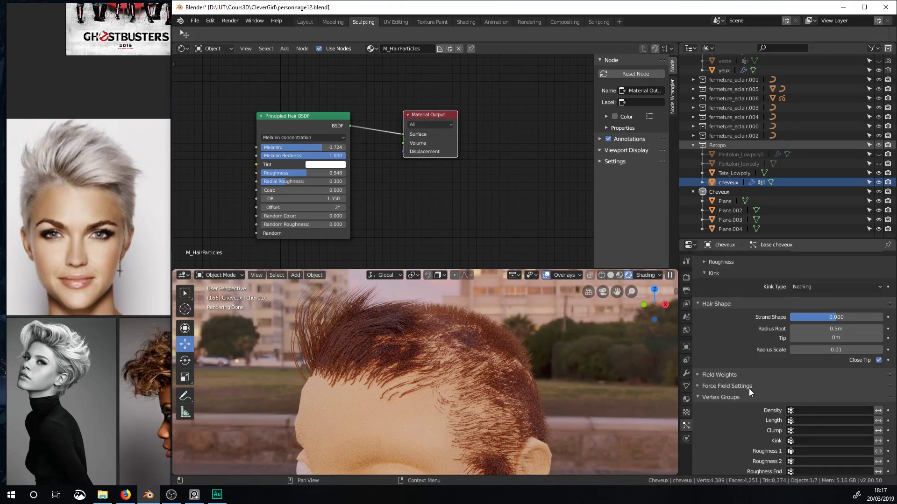
mouse_move(464, 380)
middle_mouse_down()
mouse_move(399, 401)
mouse_move(509, 369)
mouse_move(504, 360)
mouse_move(517, 353)
mouse_move(443, 375)
mouse_move(504, 385)
mouse_move(461, 382)
middle_mouse_up()
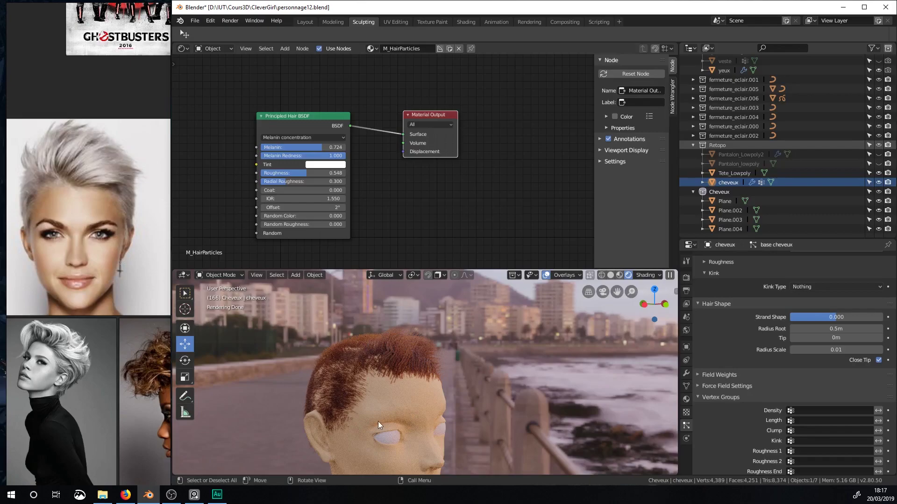
mouse_move(395, 417)
middle_mouse_down()
mouse_move(383, 403)
mouse_move(433, 366)
middle_mouse_up()
scroll(383, 403, "down", 2)
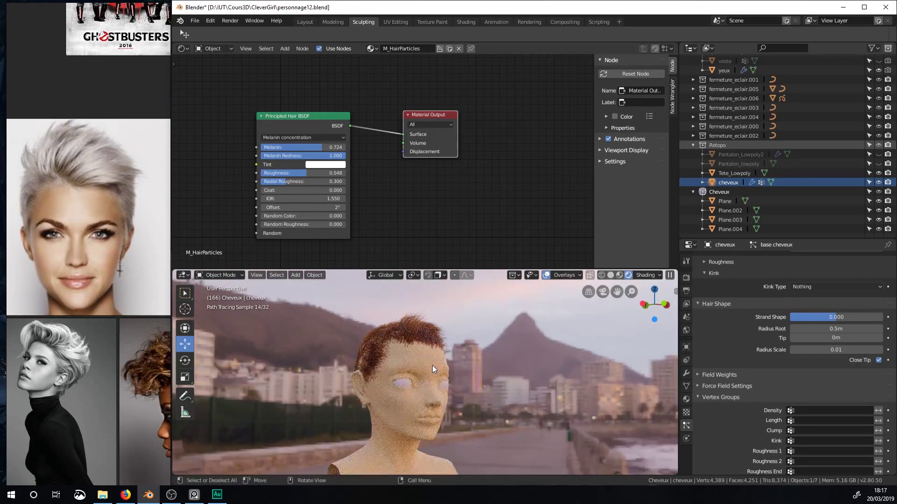